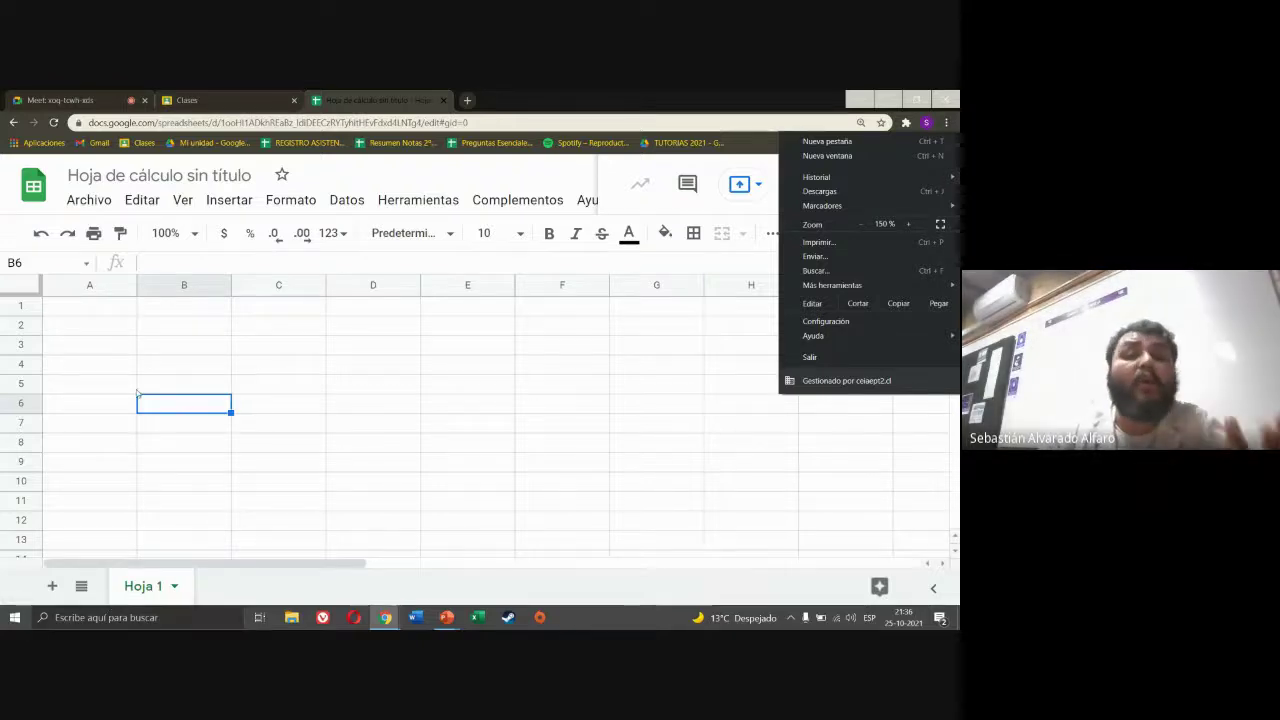
- Add a second sheet and rename the first sheet as GRÁFICO CIRCULAR
{"action": "left_click", "coordinate": [172, 352]}
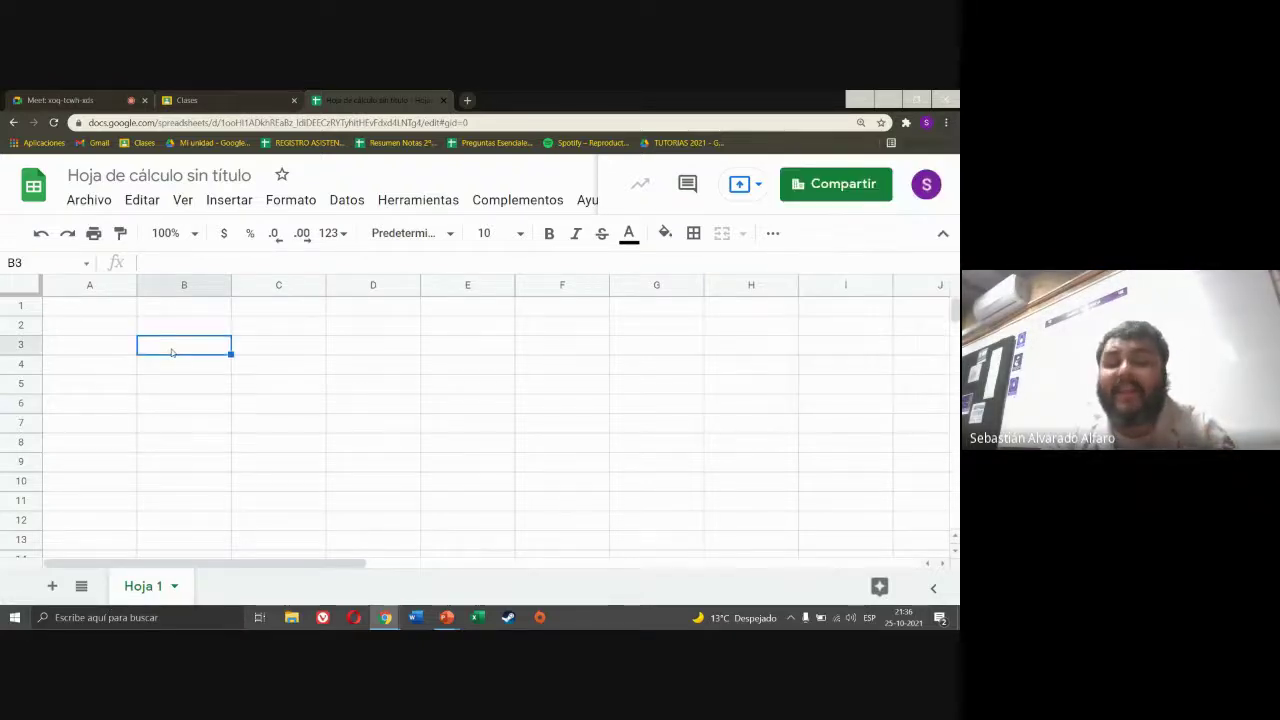
{"action": "left_click", "coordinate": [49, 592]}
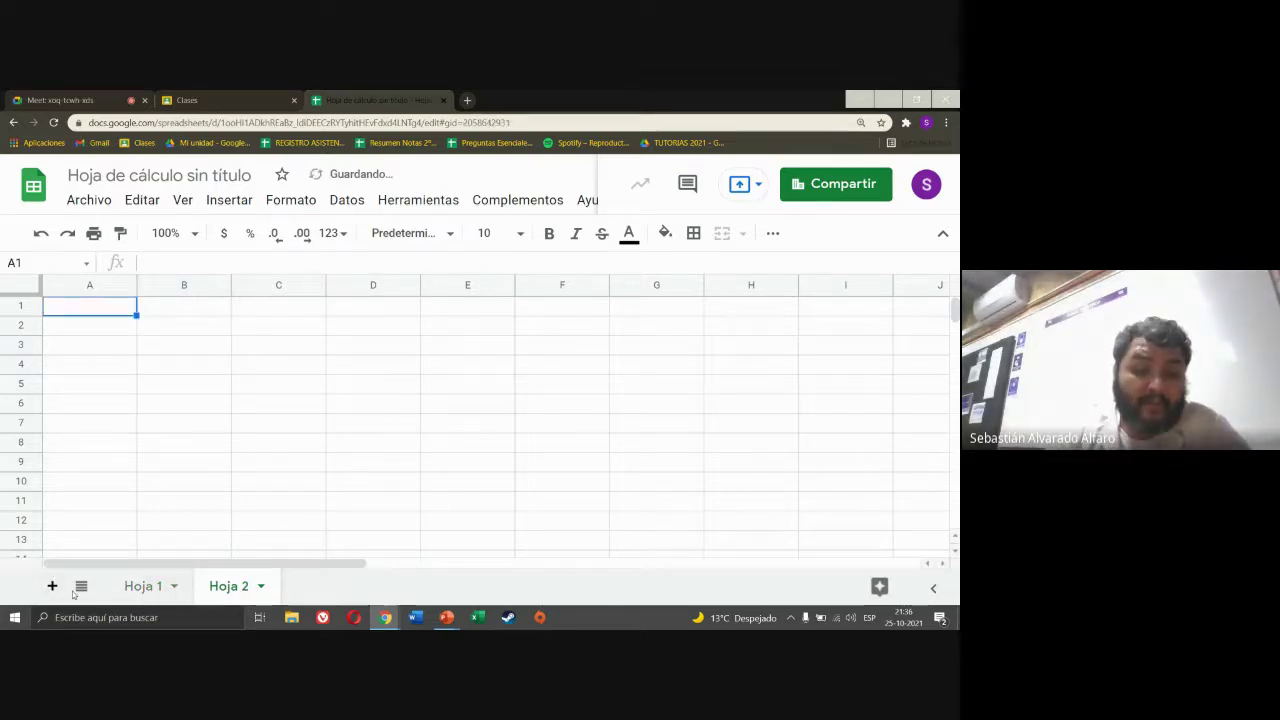
{"action": "left_click", "coordinate": [143, 586]}
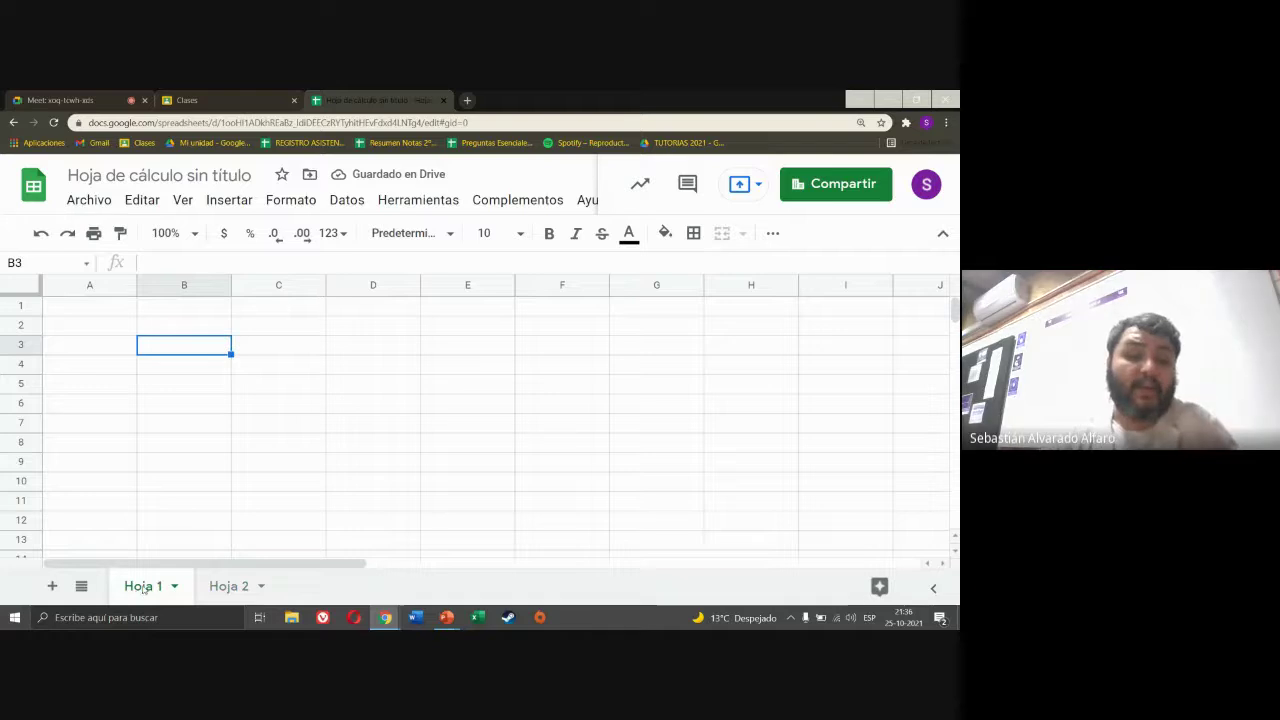
{"action": "double_click", "coordinate": [144, 588]}
{"action": "type", "text": "GRÁ"}
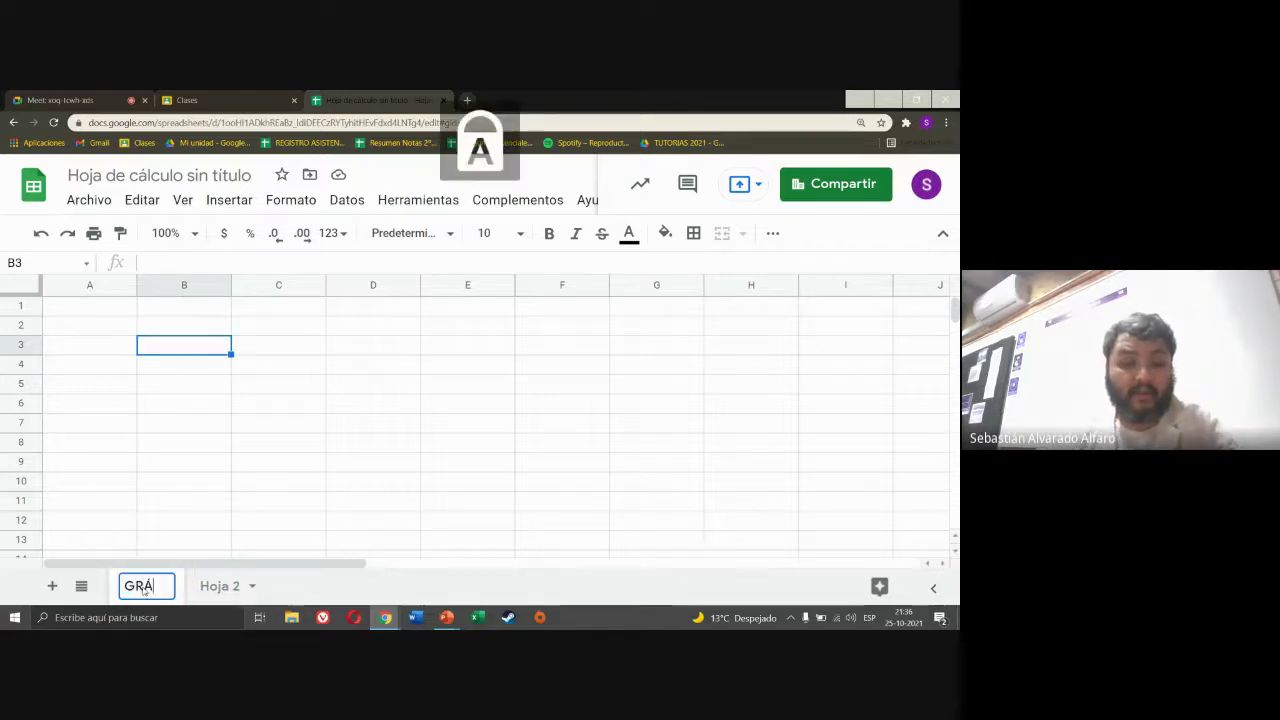
{"action": "type", "text": "FICO CIRCULAR"}
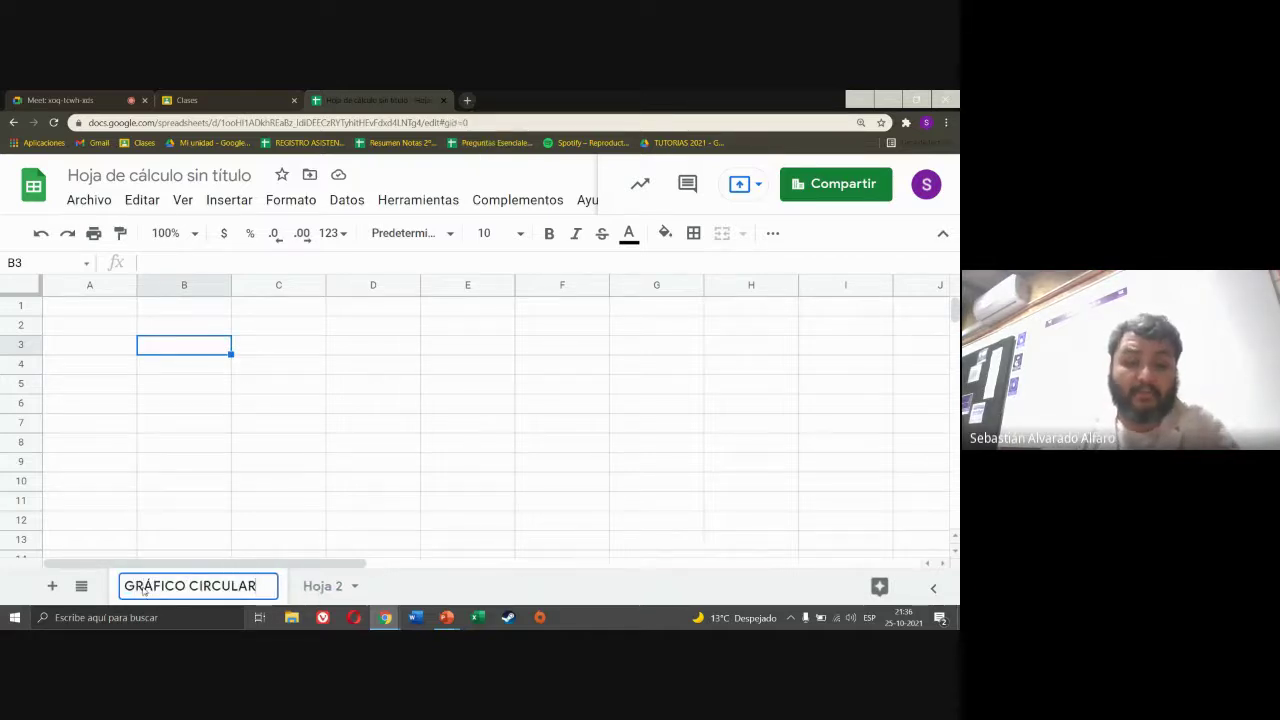
{"action": "left_click", "coordinate": [195, 466]}
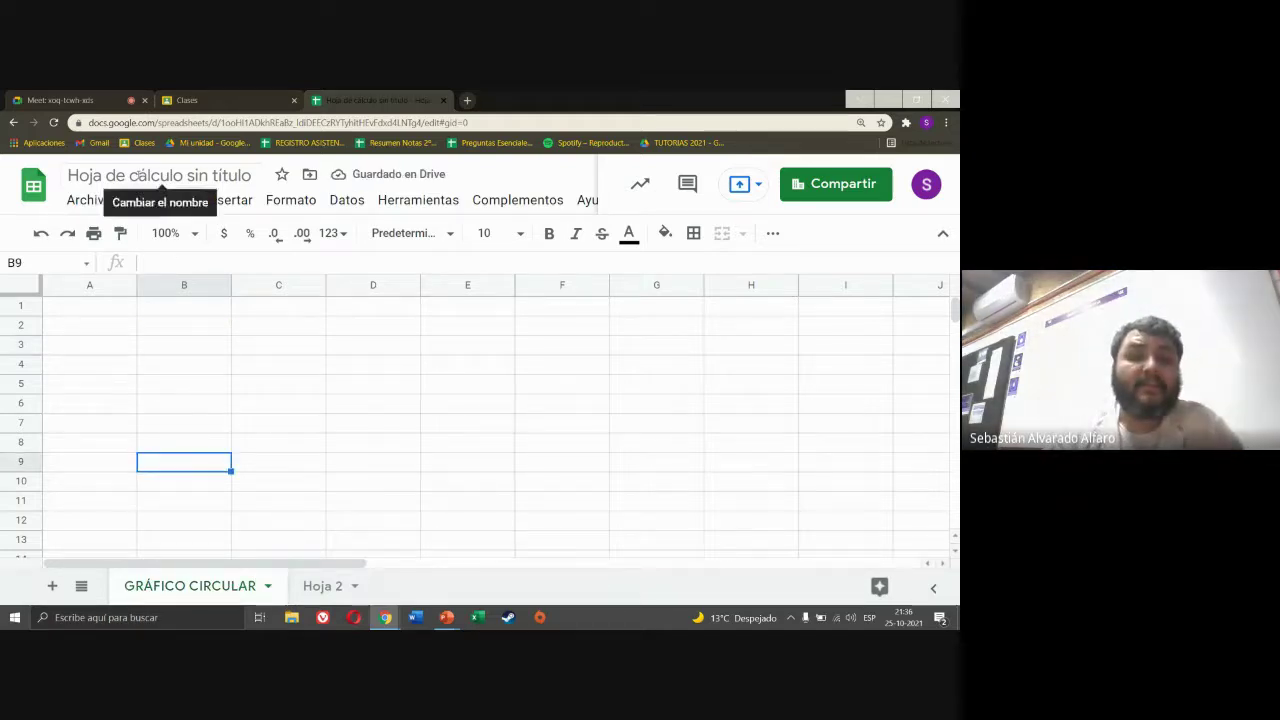
- Rename the spreadsheet file as GRÁFICOS DE EJEMPLO
{"action": "left_click", "coordinate": [160, 176]}
{"action": "key", "text": "Caps_Lock"}
{"action": "type", "text": "g"}
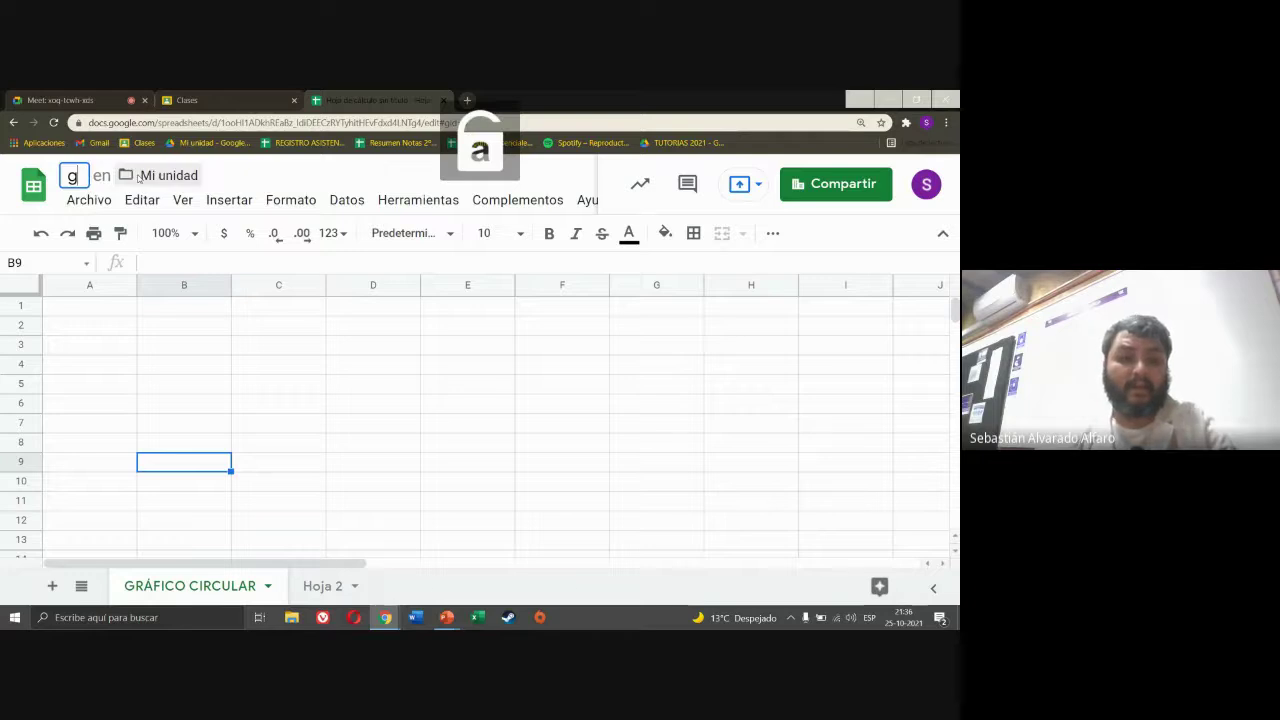
{"action": "key", "text": "BackSpace"}
{"action": "key", "text": "Caps_Lock"}
{"action": "type", "text": "G´RA"}
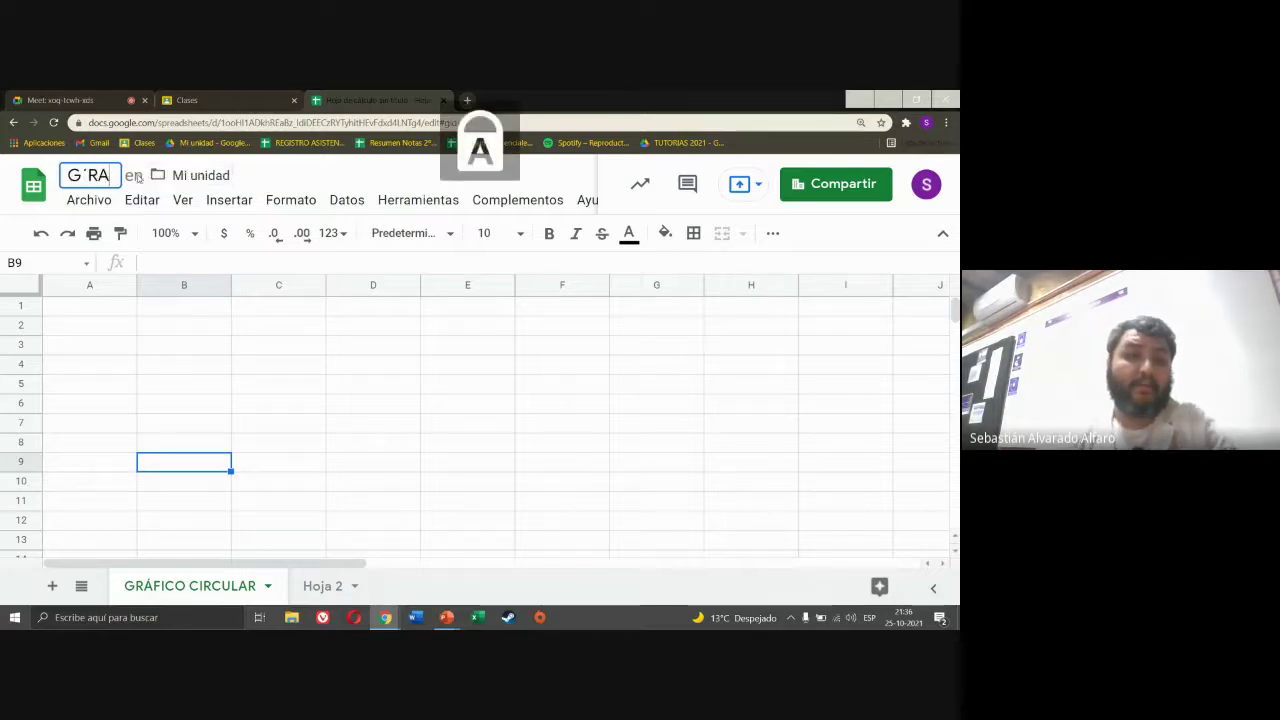
{"action": "key", "text": "BackSpace"}
{"action": "key", "text": "BackSpace"}
{"action": "key", "text": "BackSpace"}
{"action": "type", "text": "RÁFICOS DE EJEMPLO"}
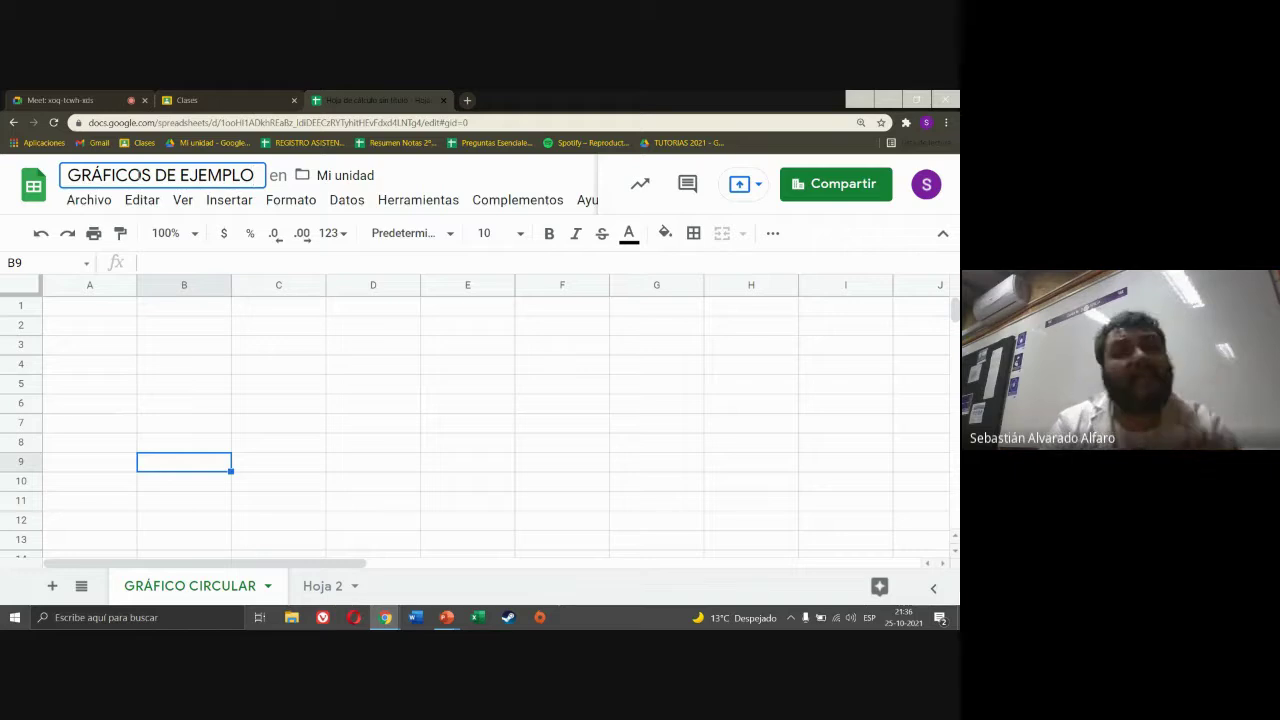
{"action": "left_click", "coordinate": [161, 338]}
- Enter the table headers CANDIDATOS in B2 and VOTACIÓN EN % in C2
{"action": "left_click", "coordinate": [163, 333]}
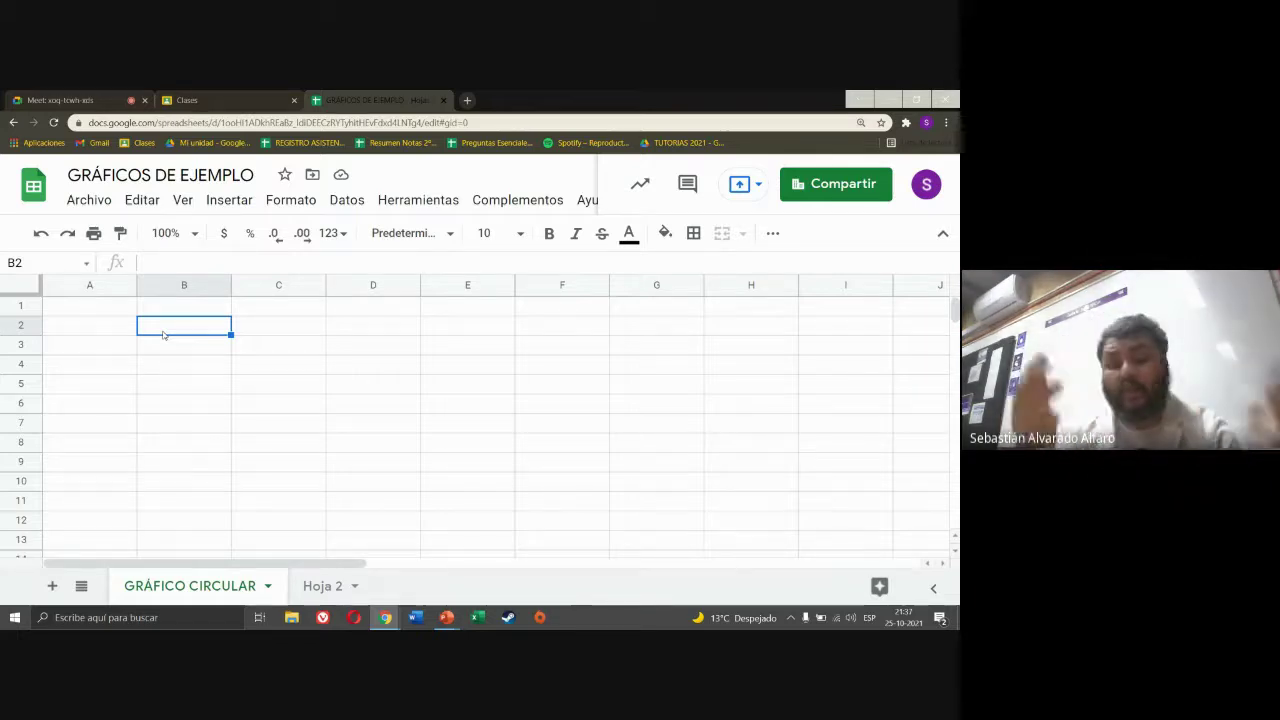
{"action": "key", "text": "Caps_Lock"}
{"action": "type", "text": "can"}
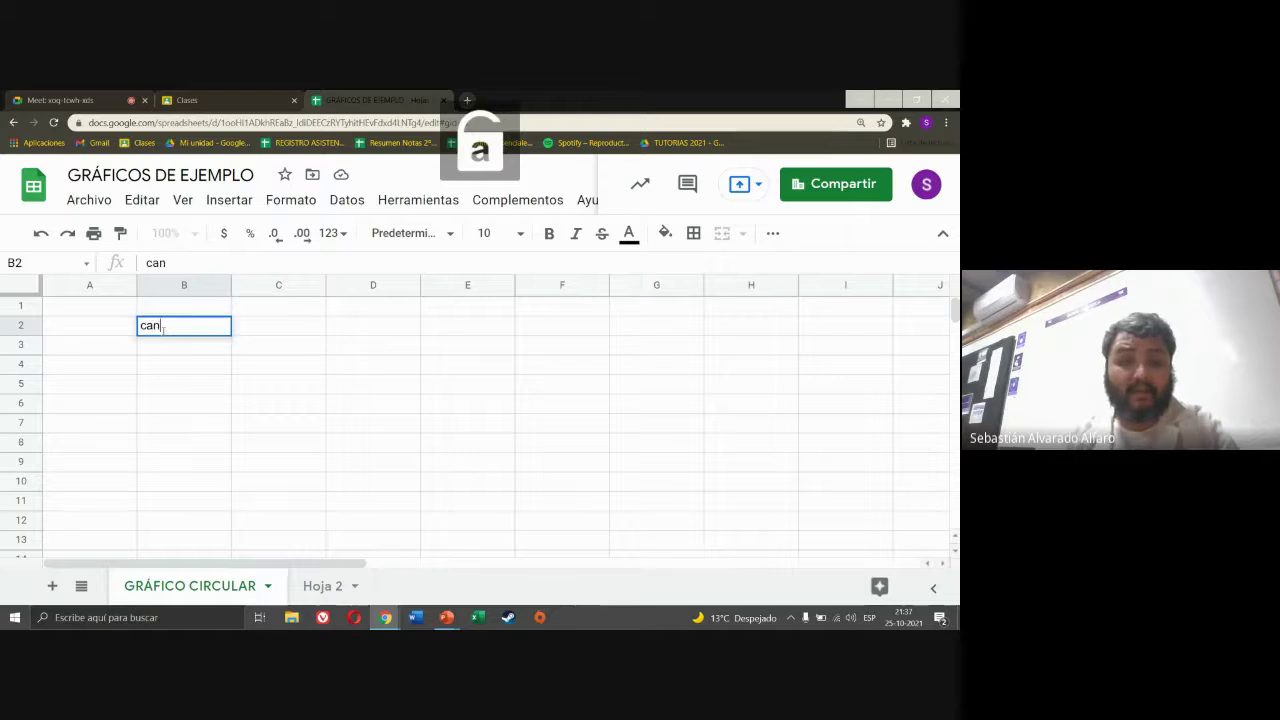
{"action": "key", "text": "BackSpace"}
{"action": "key", "text": "BackSpace"}
{"action": "key", "text": "BackSpace"}
{"action": "key", "text": "Caps_Lock"}
{"action": "type", "text": "CANDIDA"}
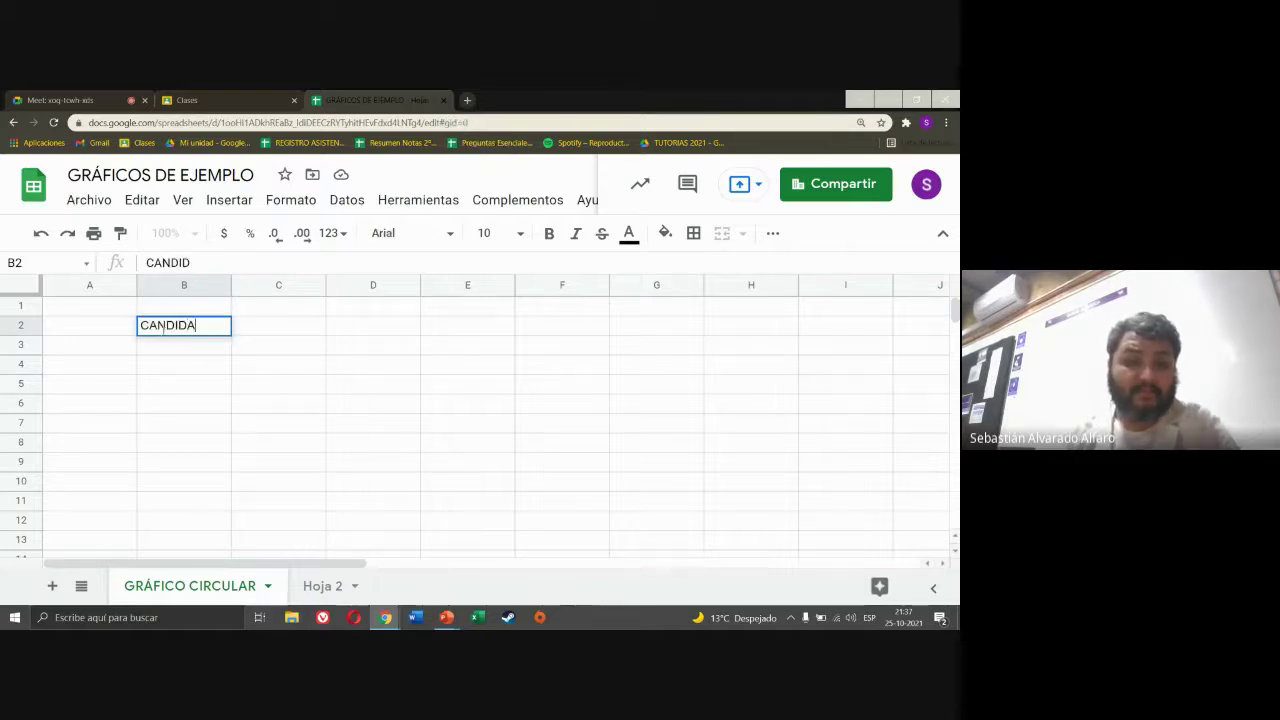
{"action": "type", "text": "TOS"}
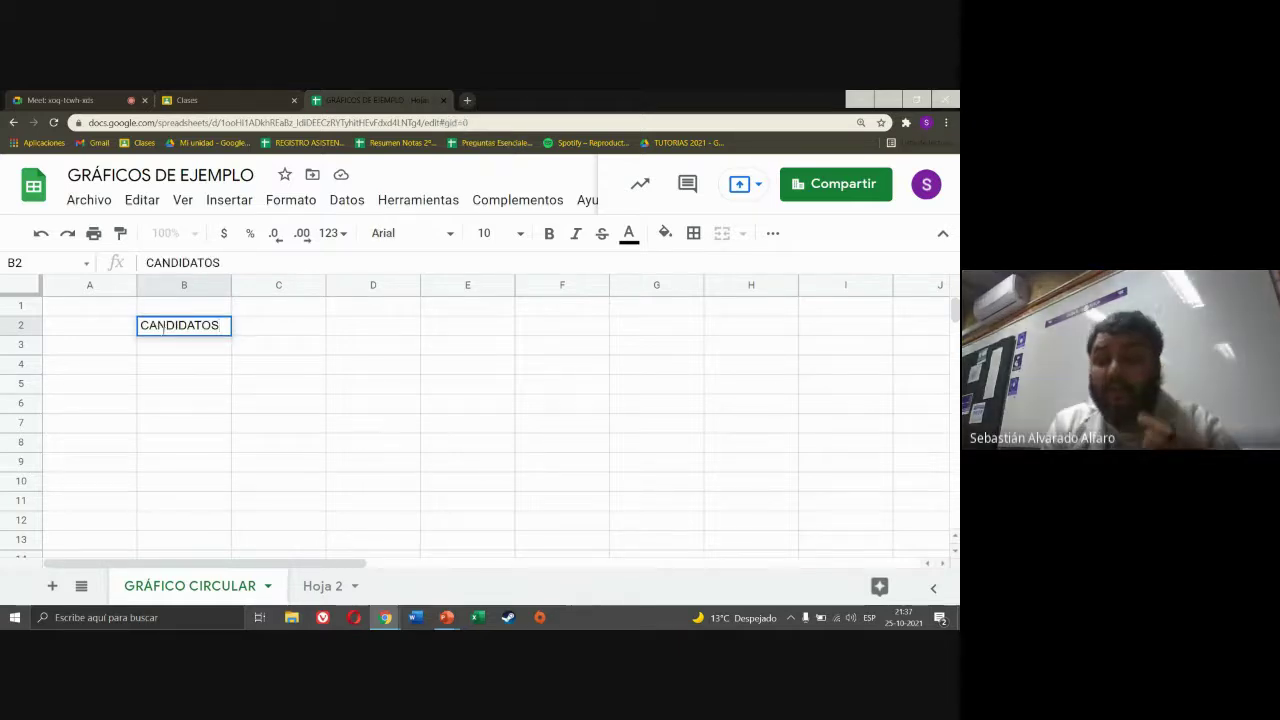
{"action": "key", "text": "Tab"}
{"action": "type", "text": "VOTA"}
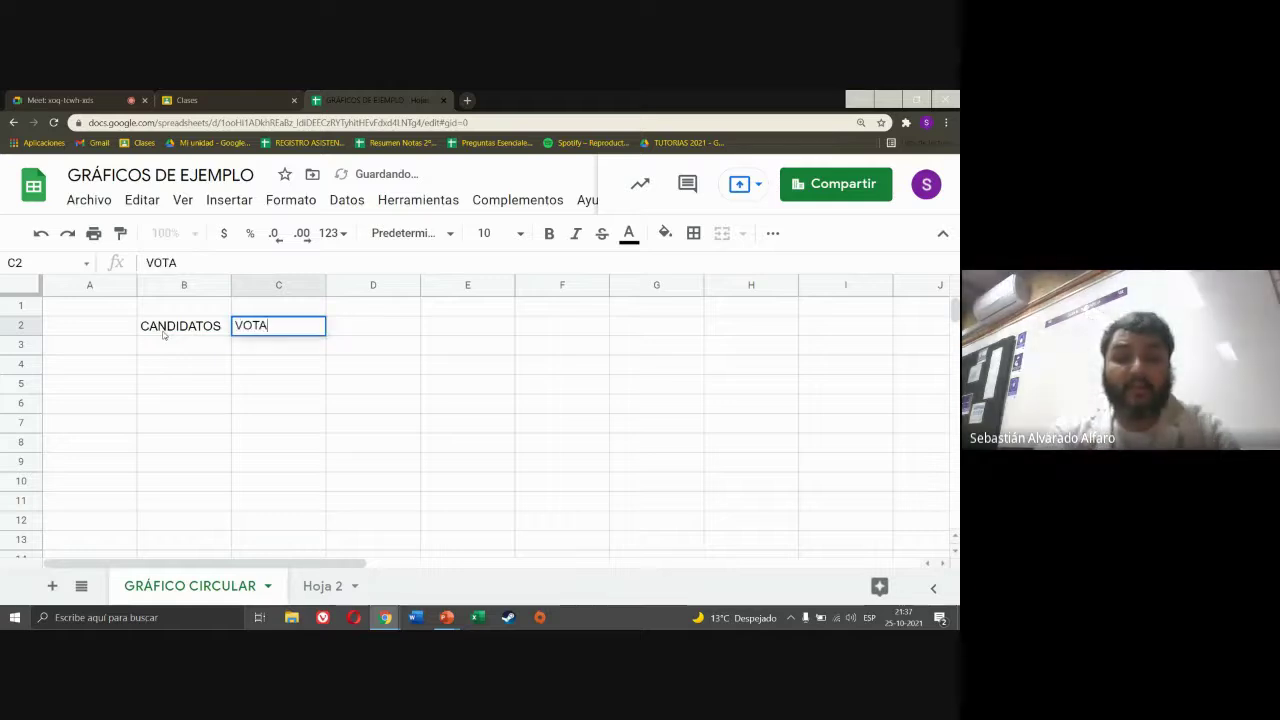
{"action": "type", "text": "CIÓN EN"}
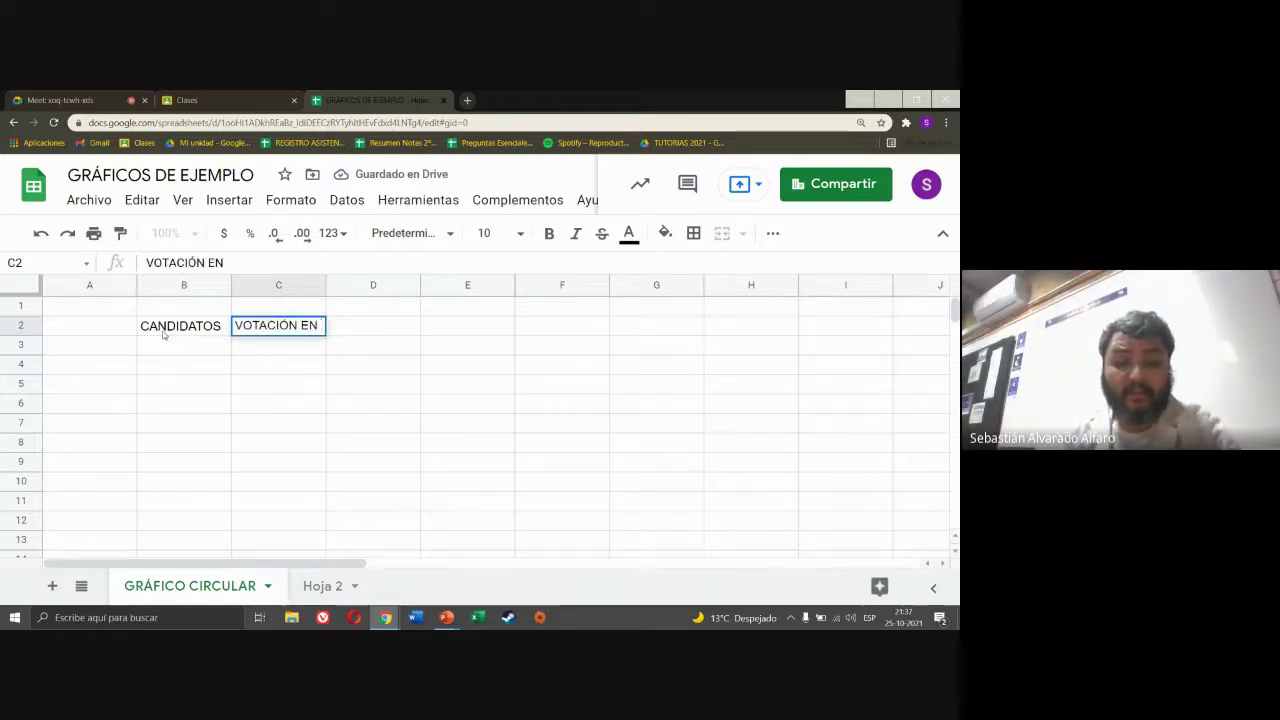
{"action": "type", "text": " %"}
{"action": "left_click", "coordinate": [166, 343]}
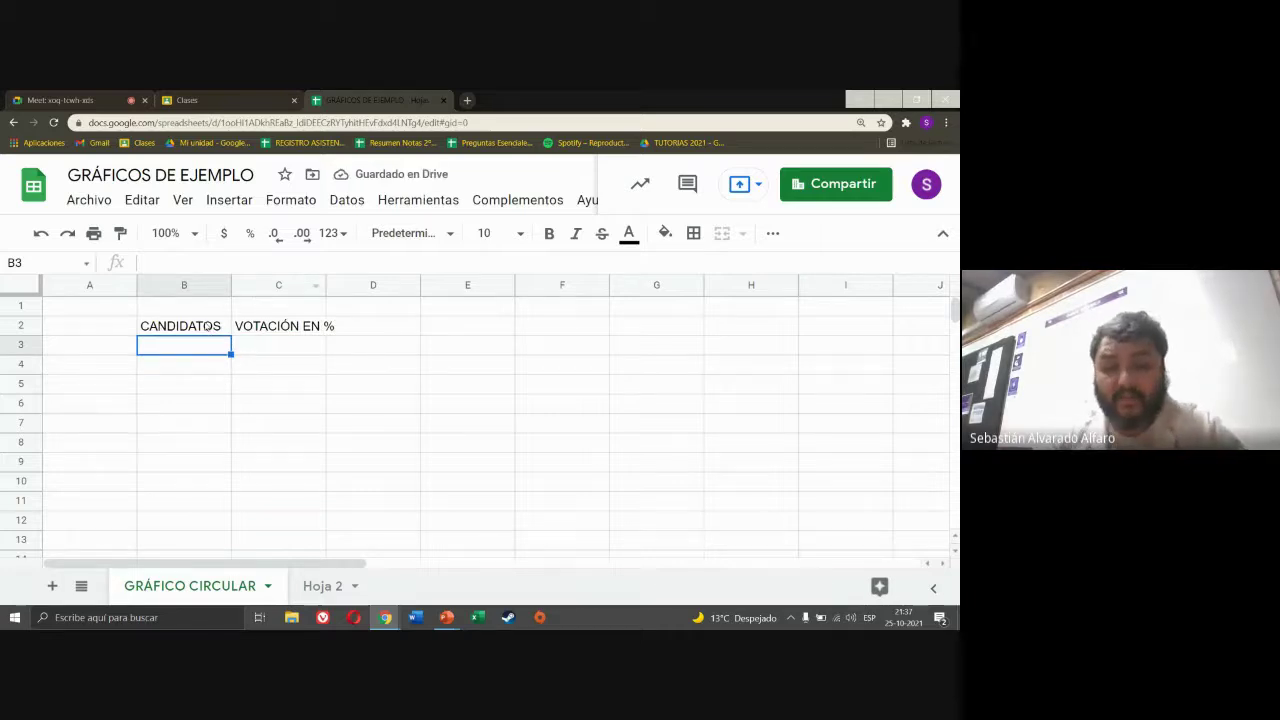
- Fill in the four candidates' names under the CANDIDATOS header, in cells B3 to B6
{"action": "left_click", "coordinate": [205, 328]}
{"action": "left_click", "coordinate": [201, 349]}
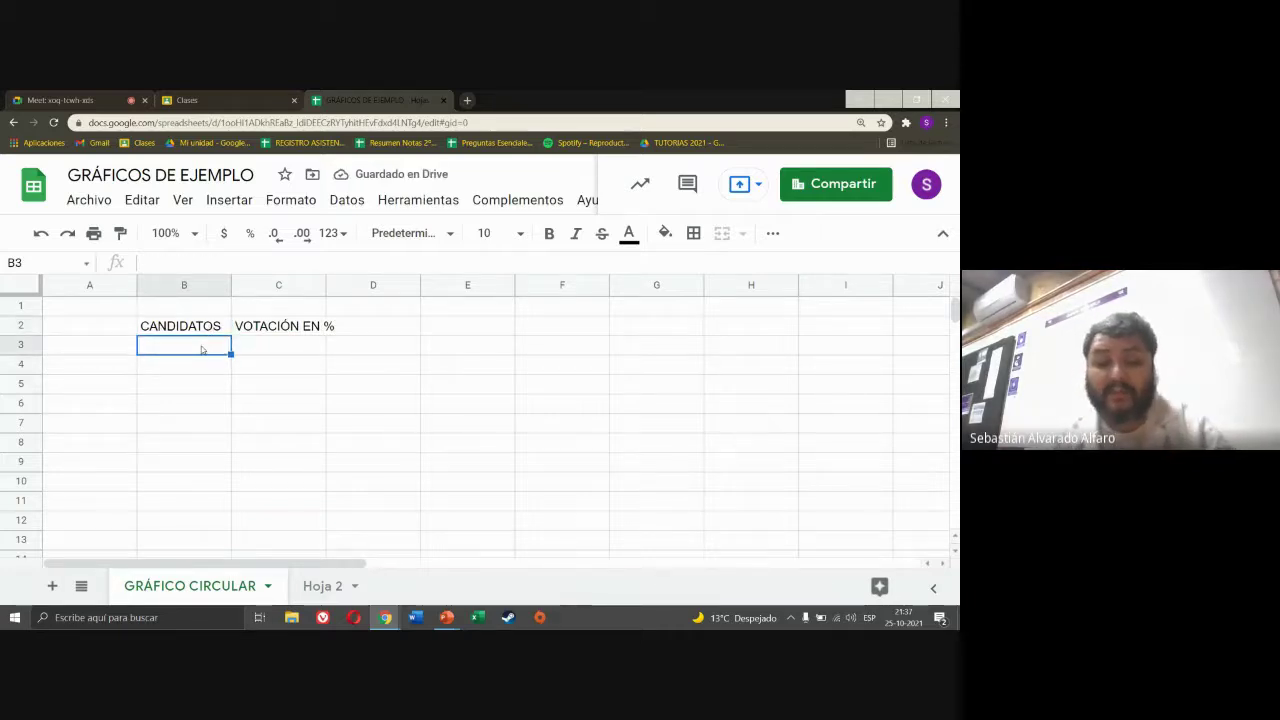
{"action": "type", "text": "PEPE"}
{"action": "key", "text": "Return"}
{"action": "type", "text": "GABO"}
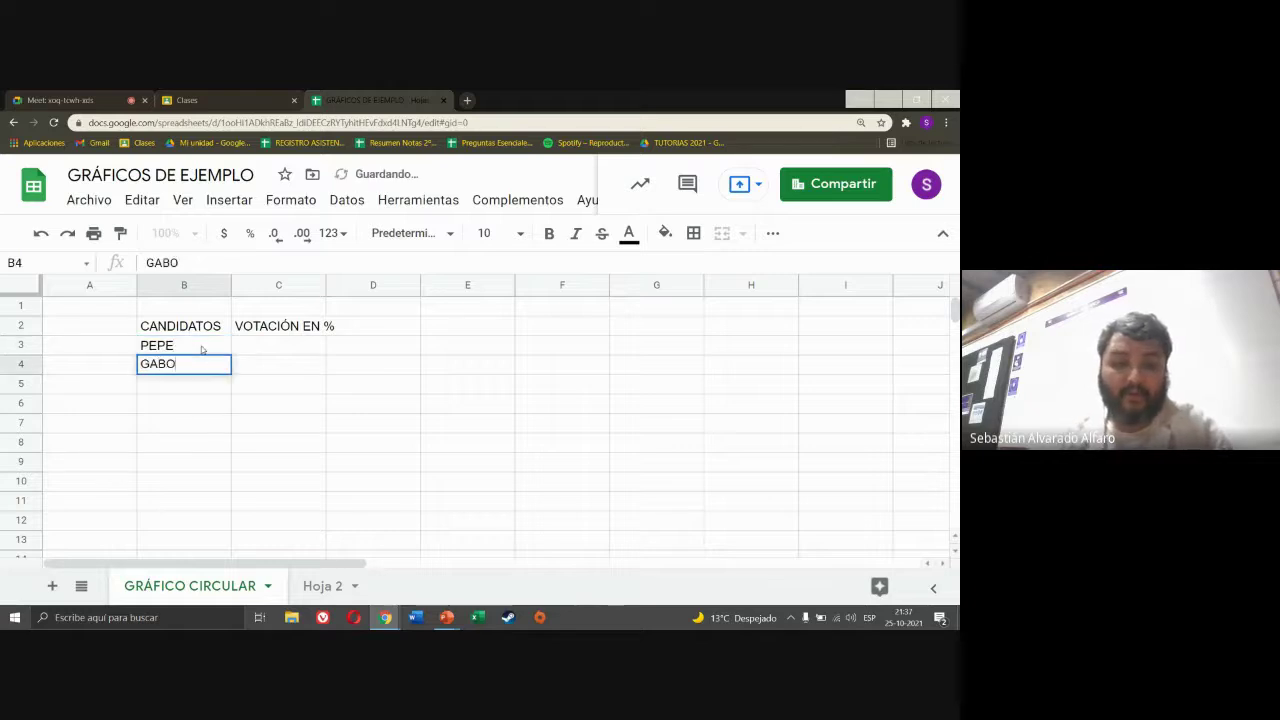
{"action": "key", "text": "Return"}
{"action": "type", "text": "EDU"}
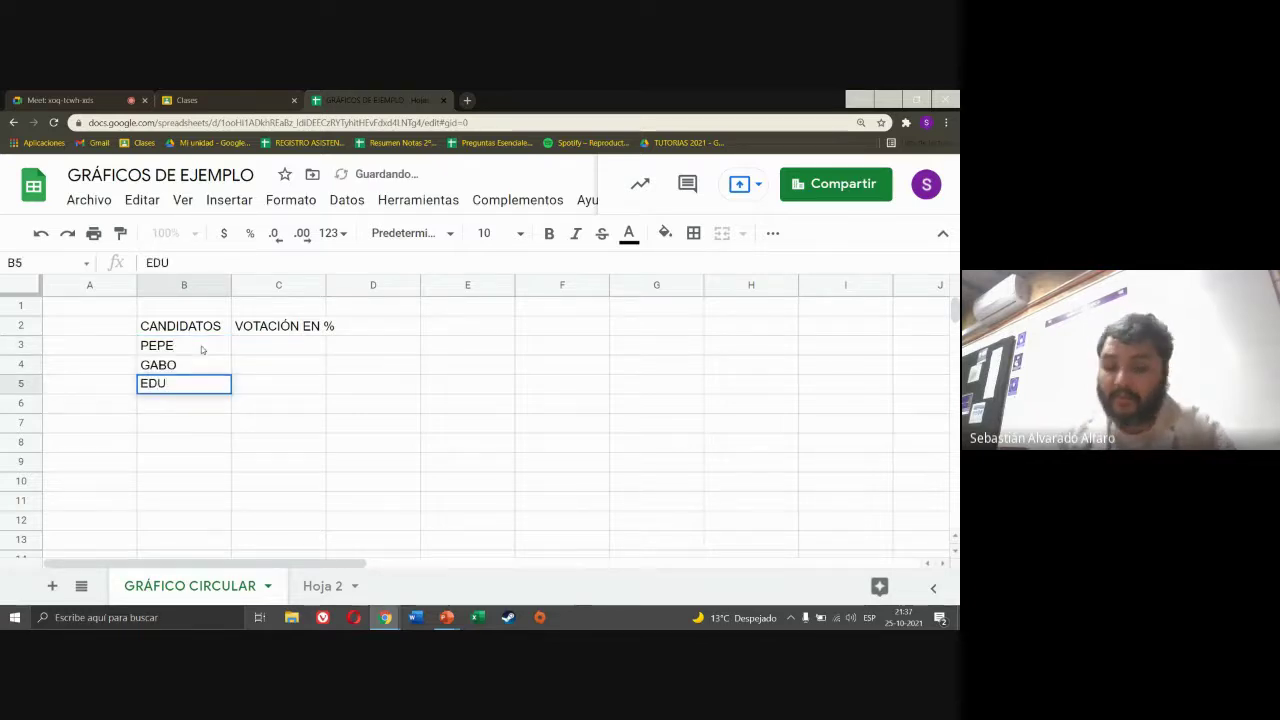
{"action": "key", "text": "Return"}
{"action": "type", "text": "SEBA"}
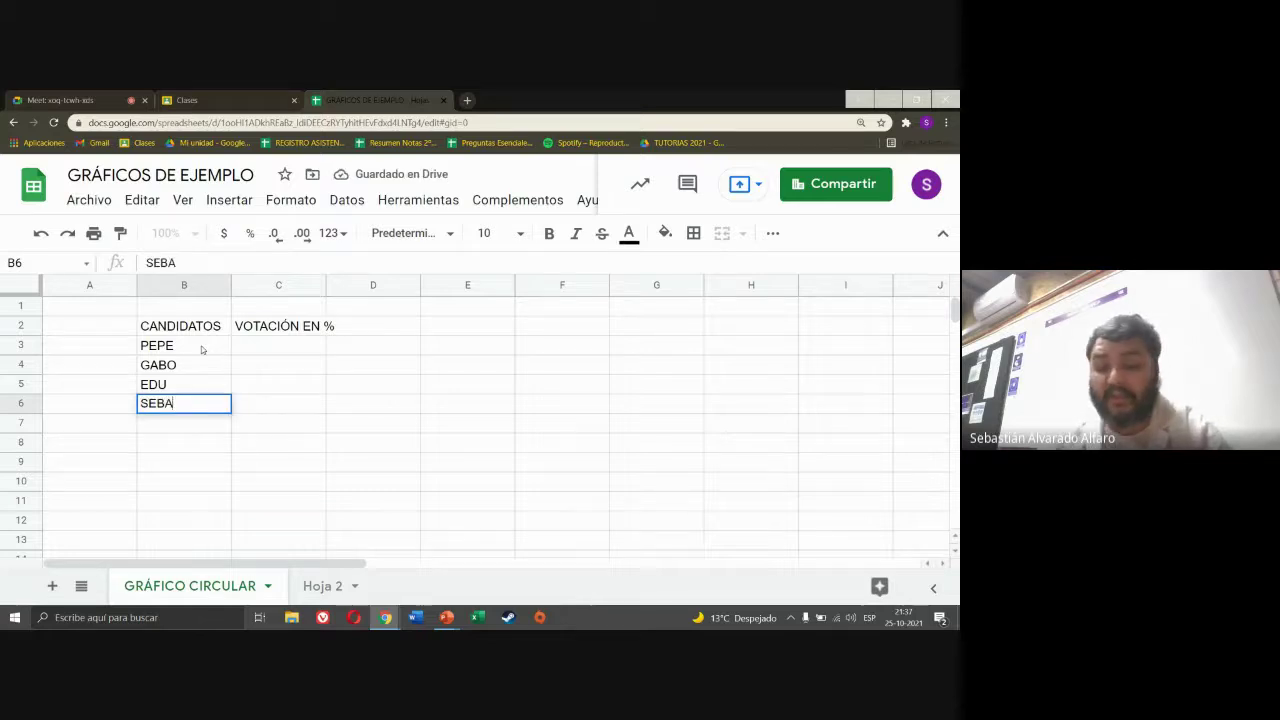
{"action": "key", "text": "Tab"}
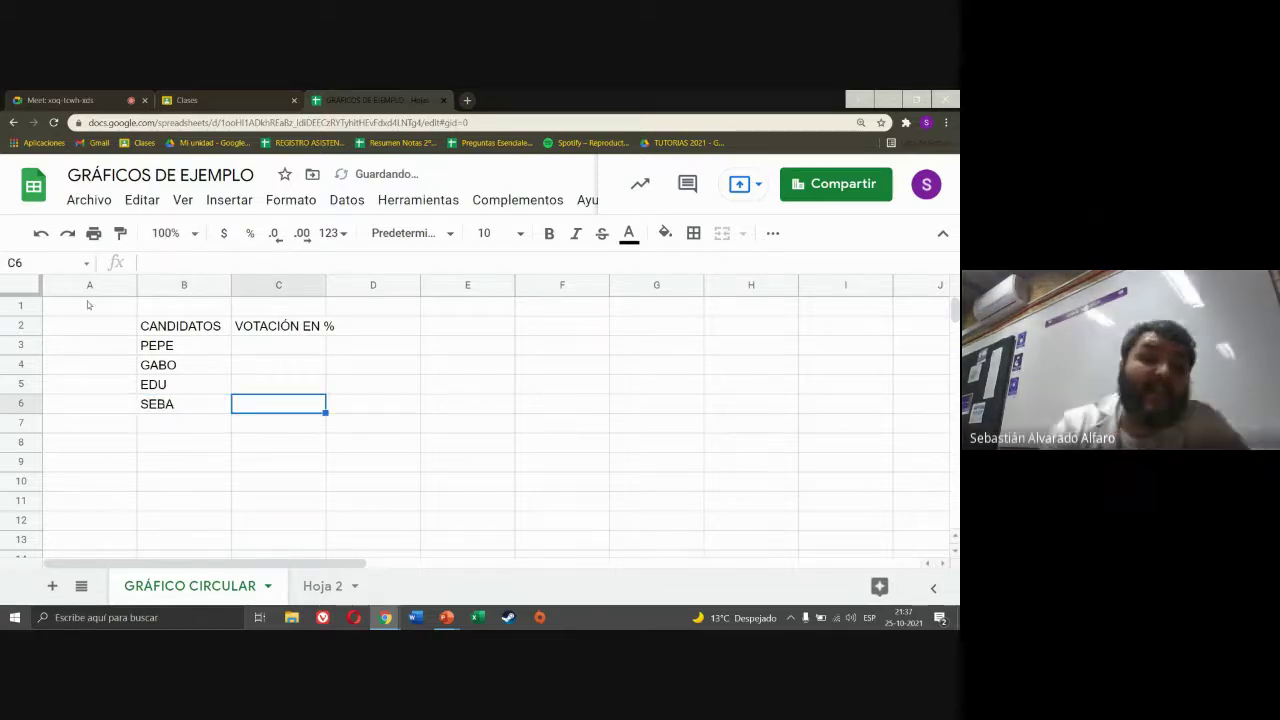
- Apply all borders to the candidates column, range B2:B6
{"action": "left_click", "coordinate": [173, 334]}
{"action": "left_click_drag", "start_coordinate": [173, 334], "coordinate": [180, 405]}
{"action": "left_click", "coordinate": [182, 424]}
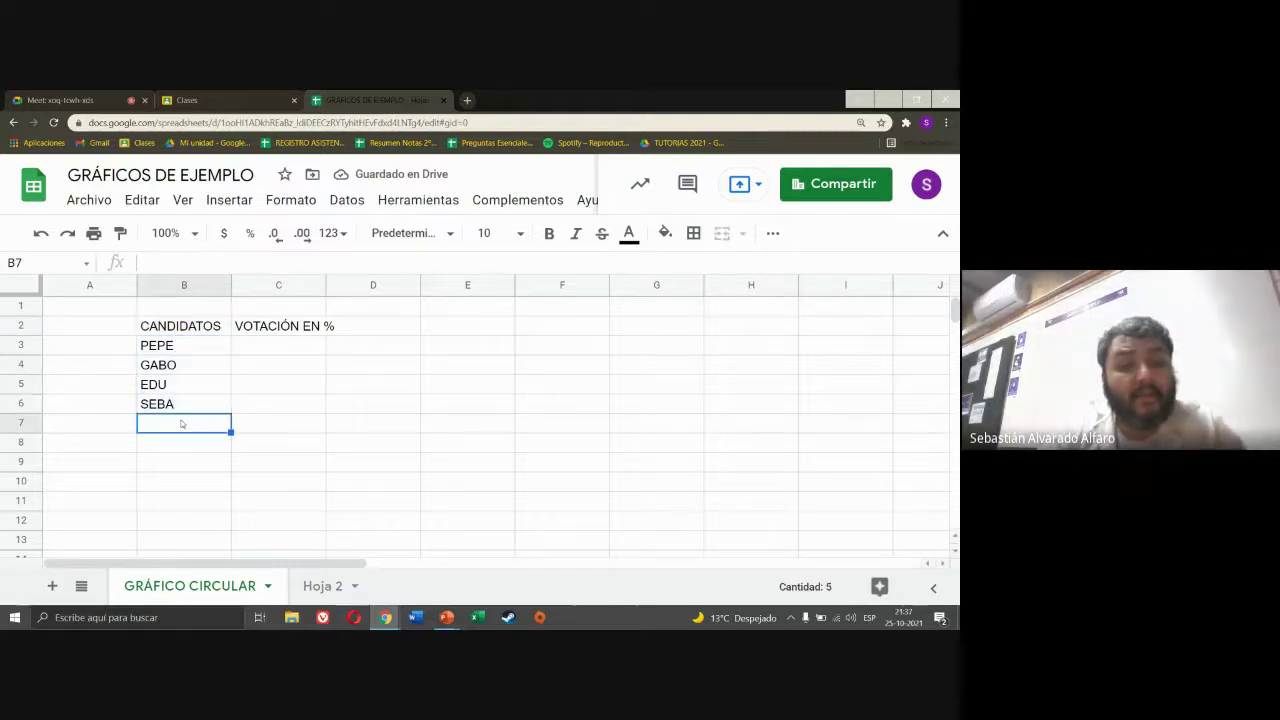
{"action": "left_click", "coordinate": [176, 331]}
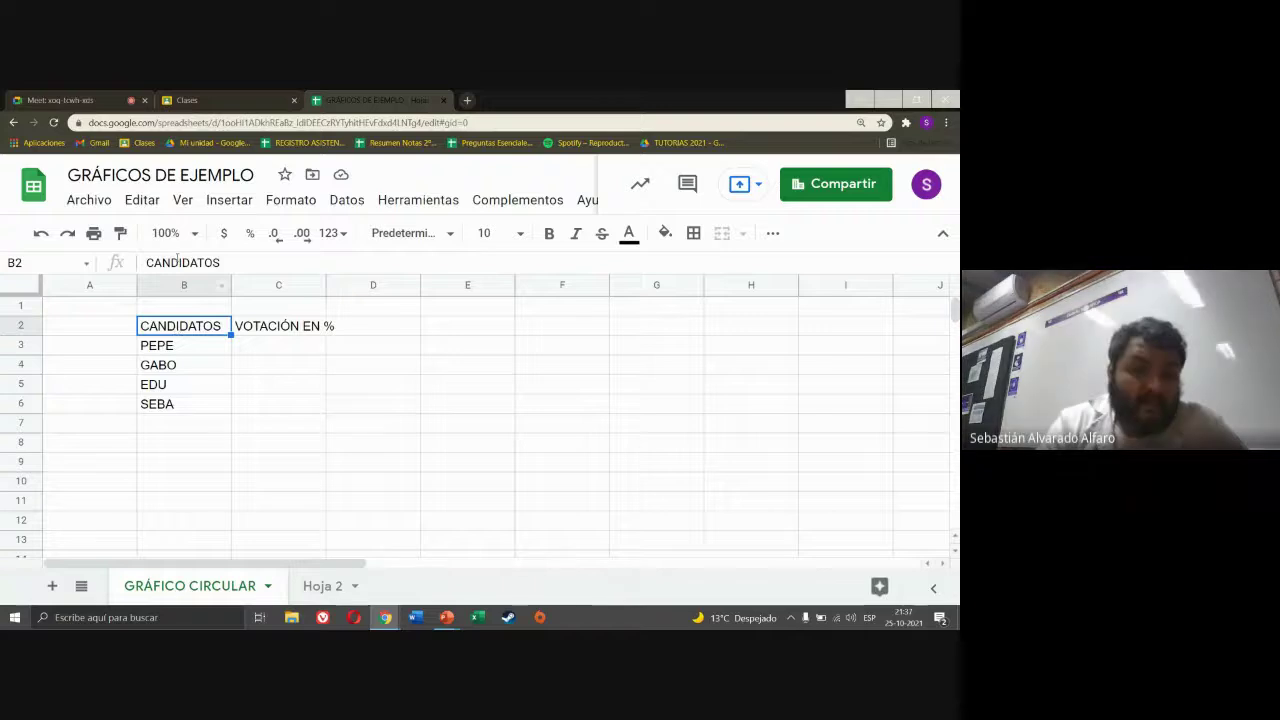
{"action": "left_click_drag", "start_coordinate": [178, 338], "coordinate": [180, 405]}
{"action": "left_click", "coordinate": [691, 238]}
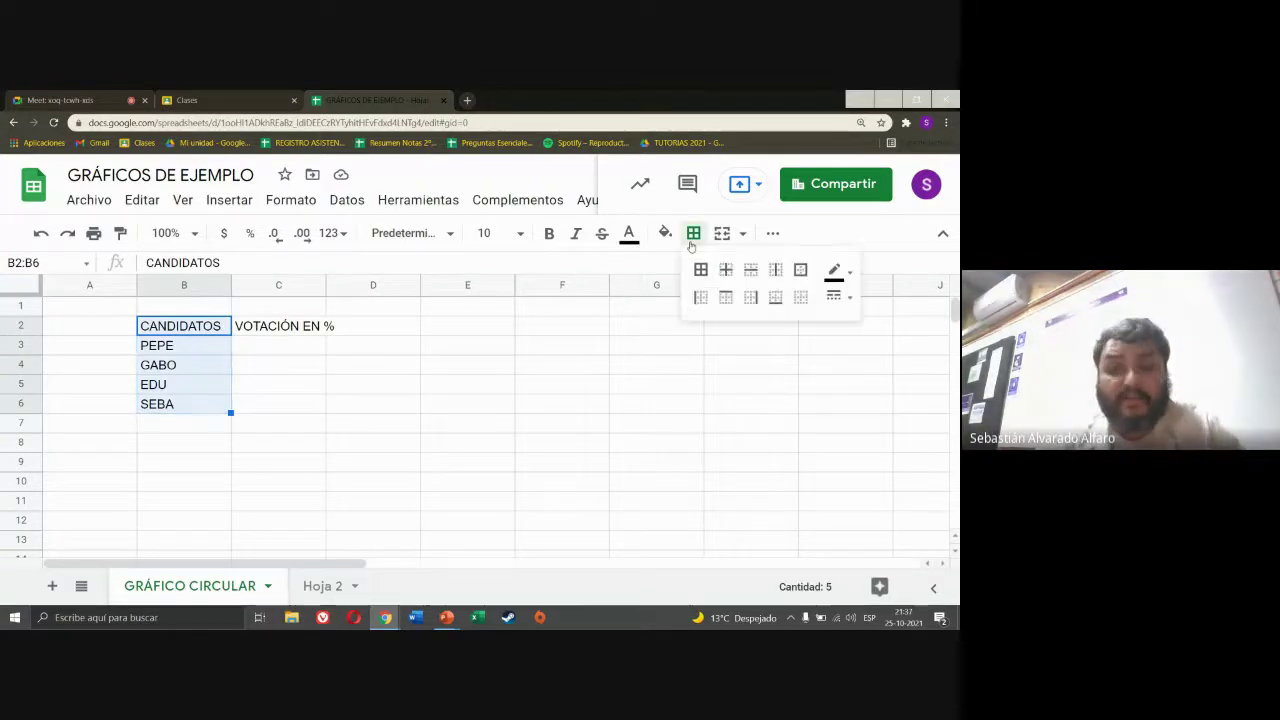
{"action": "left_click", "coordinate": [699, 269]}
{"action": "left_click", "coordinate": [201, 374]}
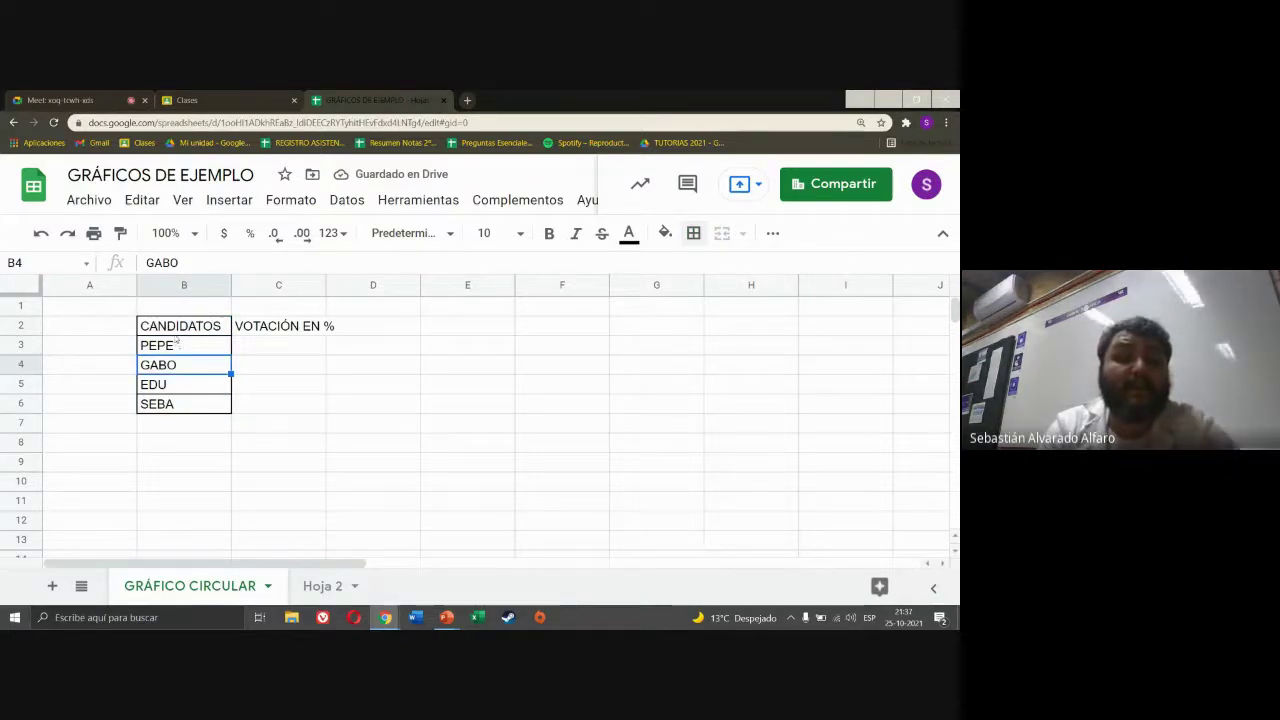
- Center the text horizontally in the candidates column, B2:B6
{"action": "left_click_drag", "start_coordinate": [174, 328], "coordinate": [175, 403]}
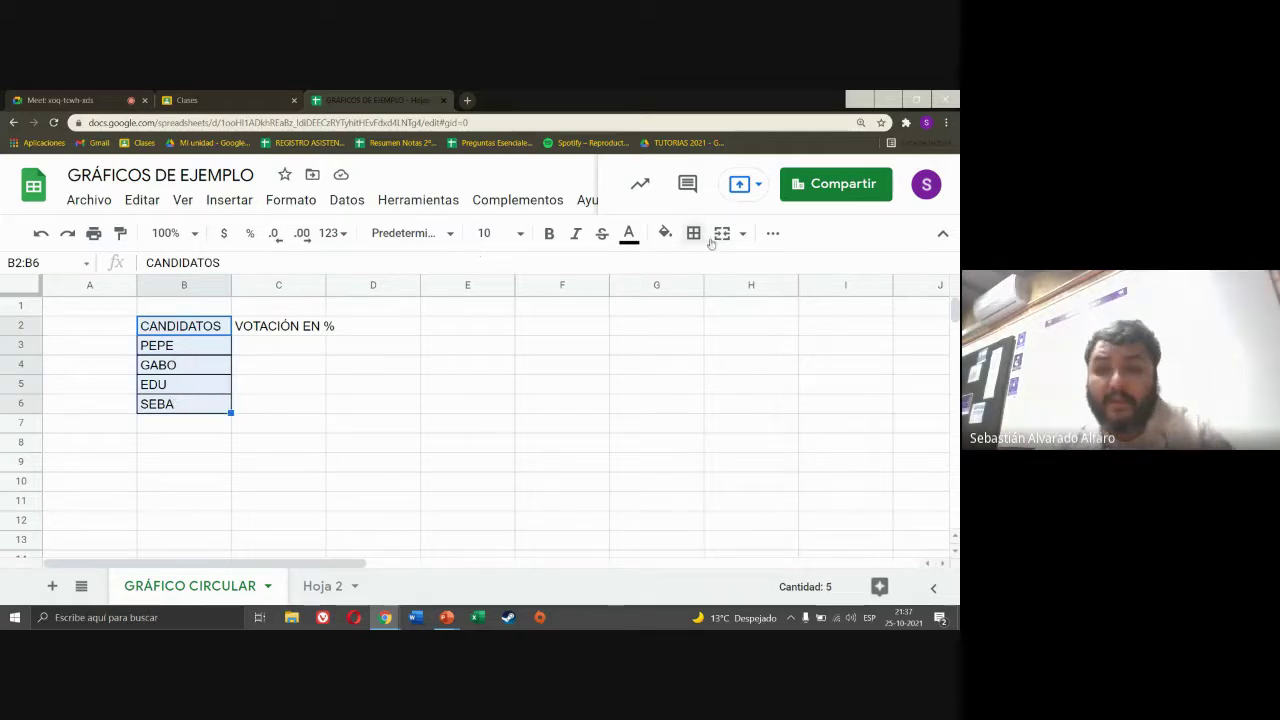
{"action": "left_click", "coordinate": [773, 234]}
{"action": "left_click", "coordinate": [501, 268]}
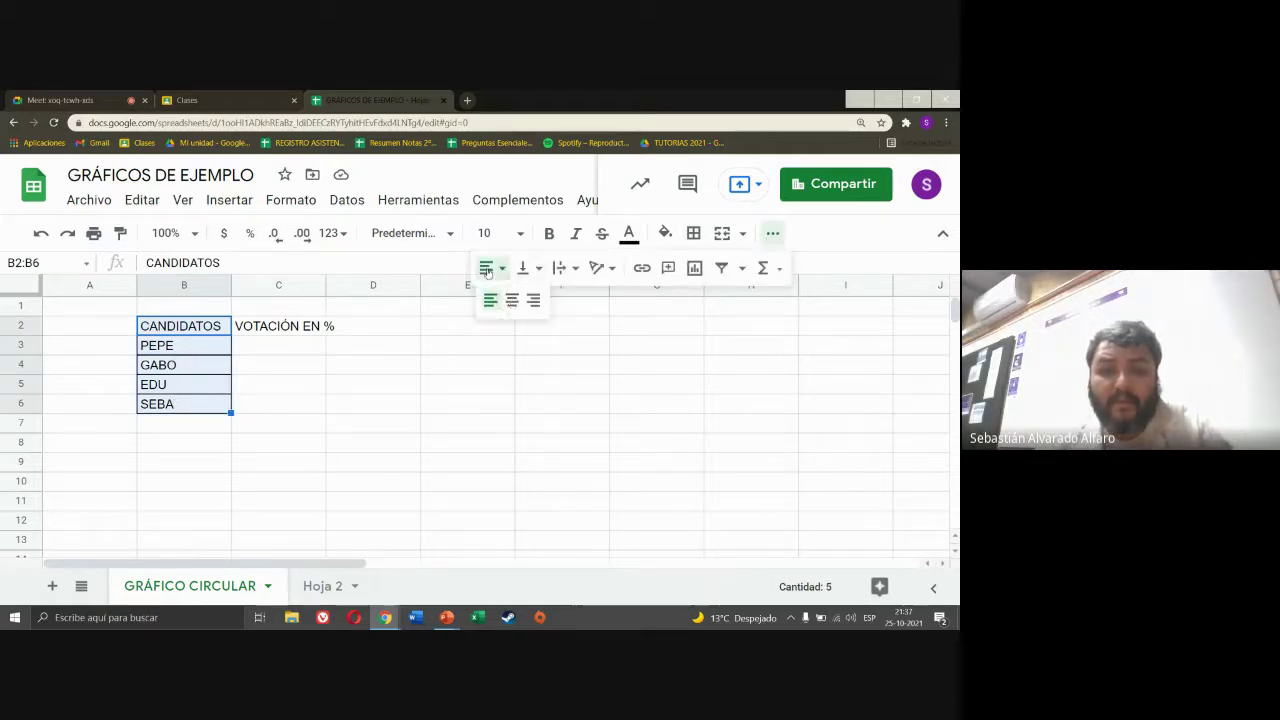
{"action": "left_click", "coordinate": [511, 297]}
{"action": "left_click", "coordinate": [391, 374]}
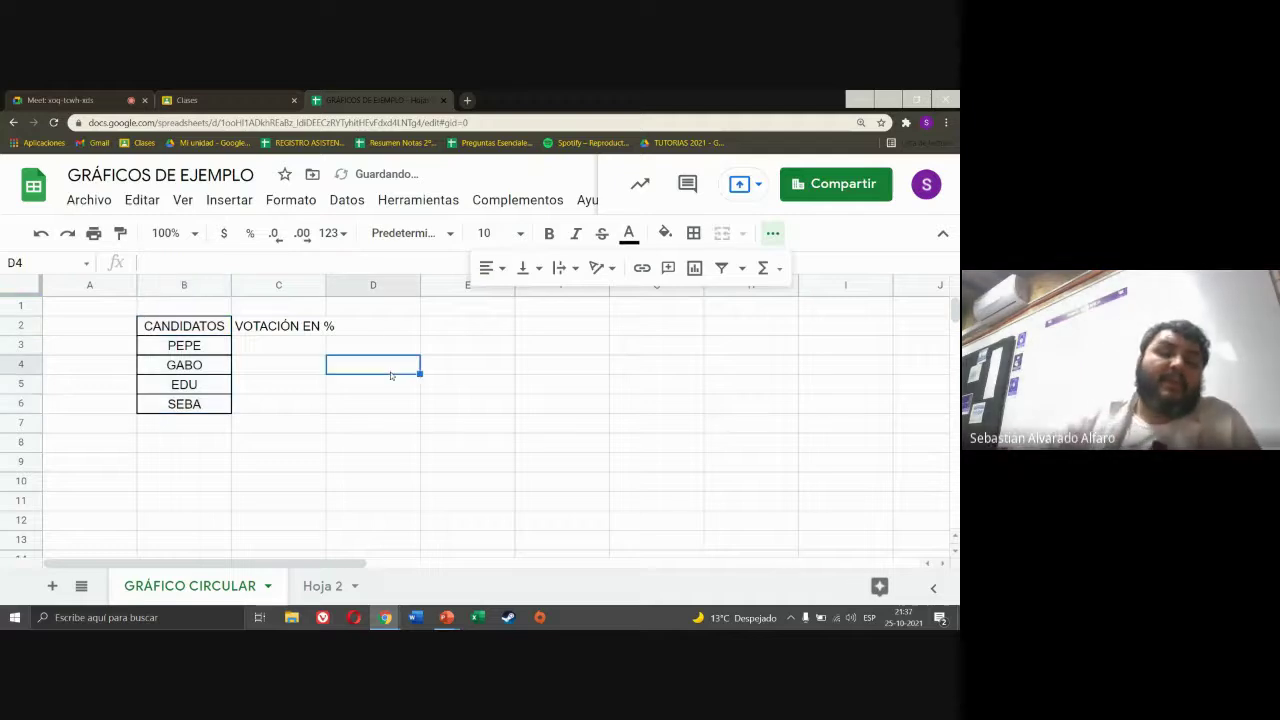
- Enter the voting percentages 15, 45, 15 and 25 in cells C3 to C6
{"action": "left_click", "coordinate": [279, 334]}
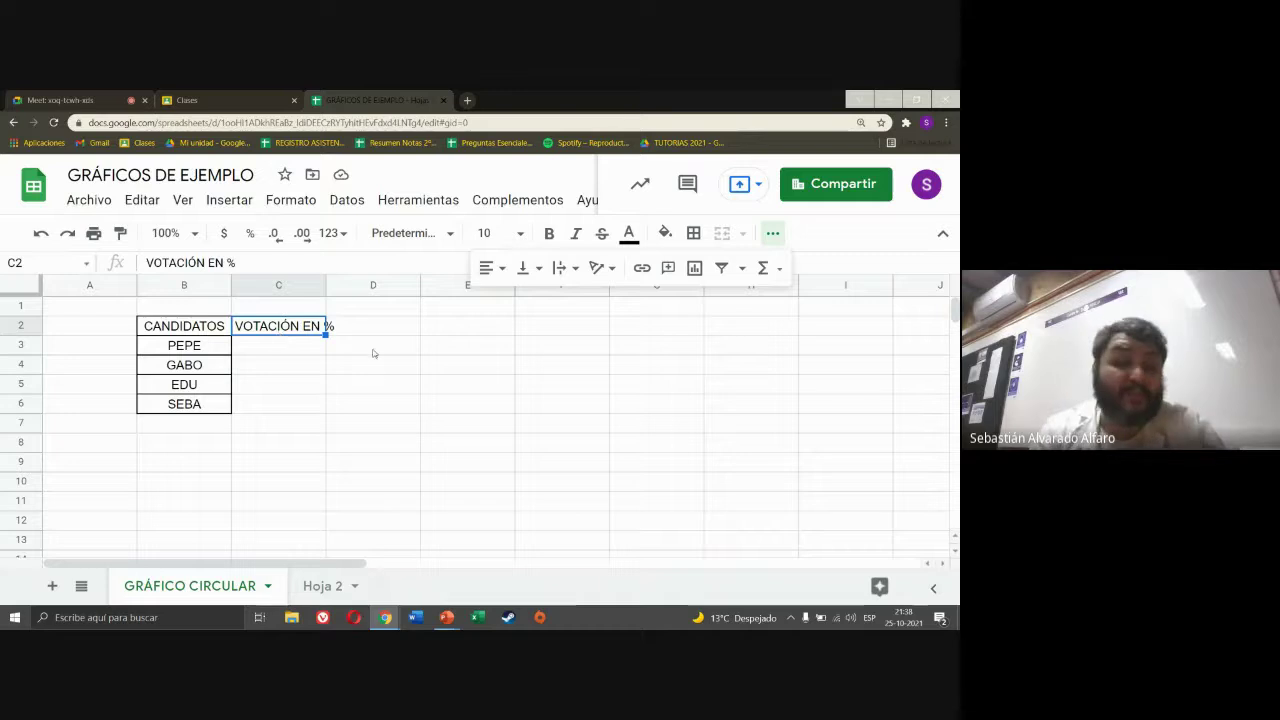
{"action": "left_click", "coordinate": [291, 350]}
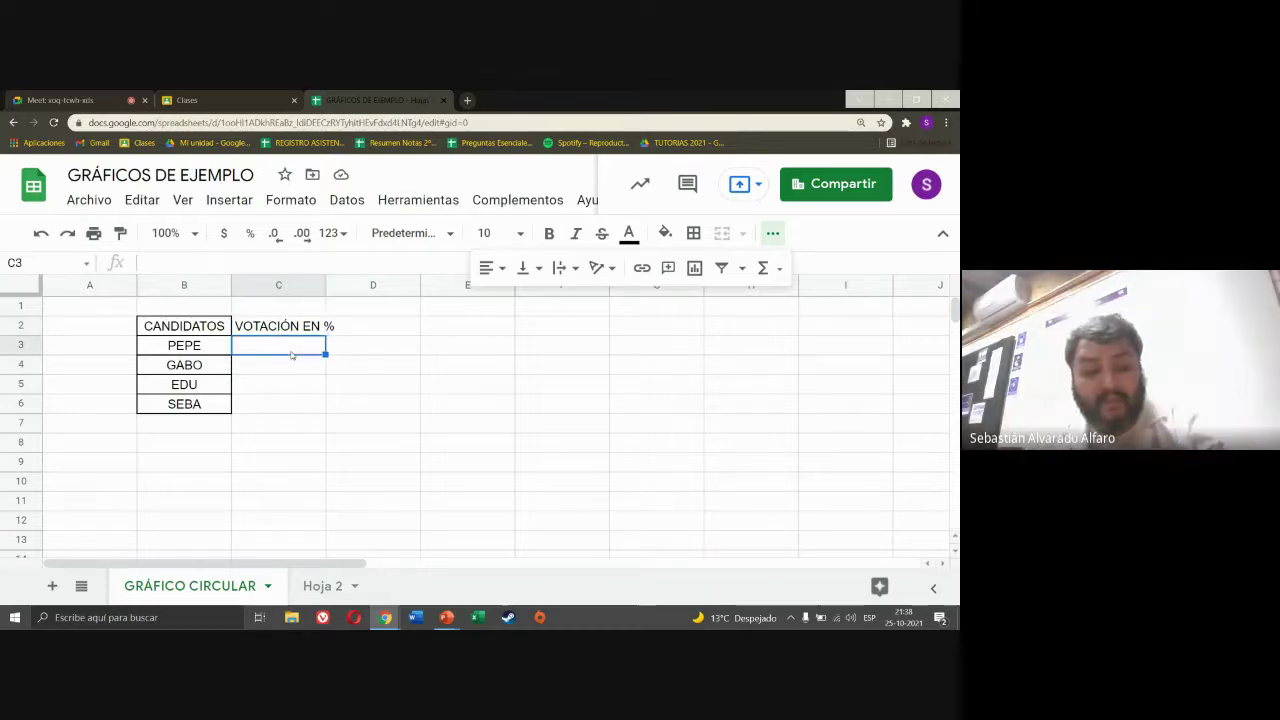
{"action": "type", "text": "15"}
{"action": "key", "text": "Return"}
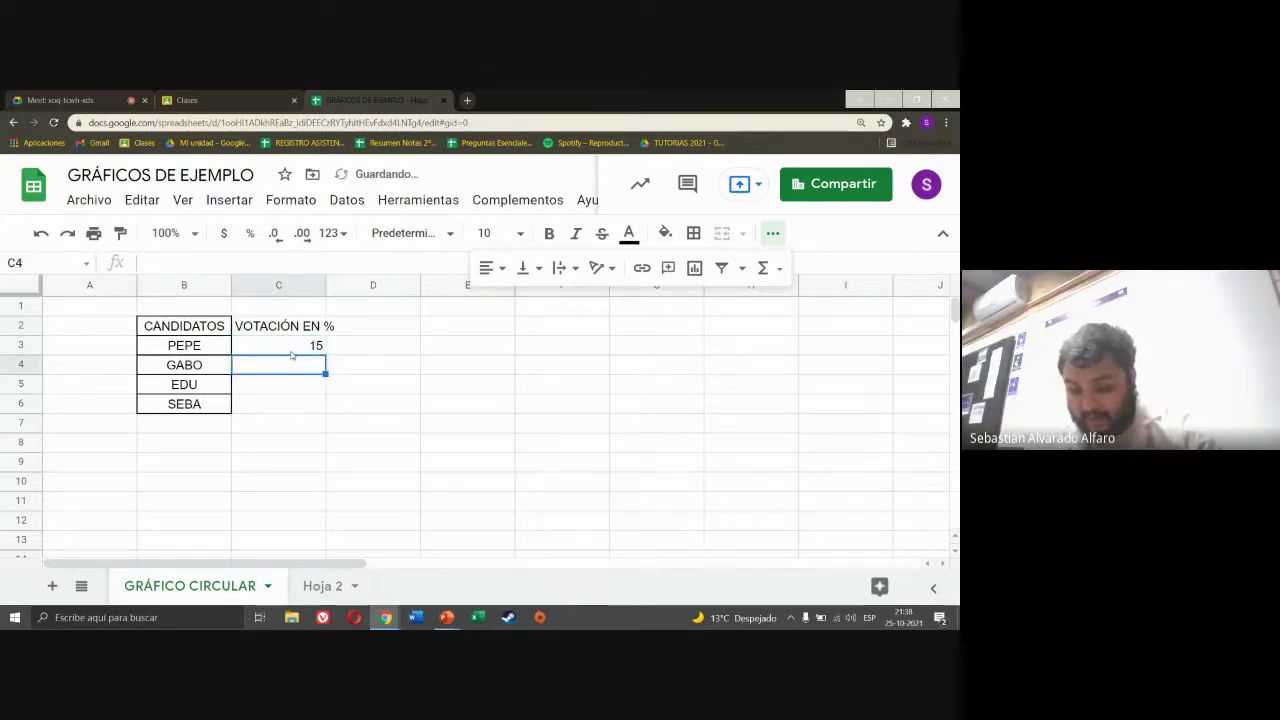
{"action": "key", "text": "Return"}
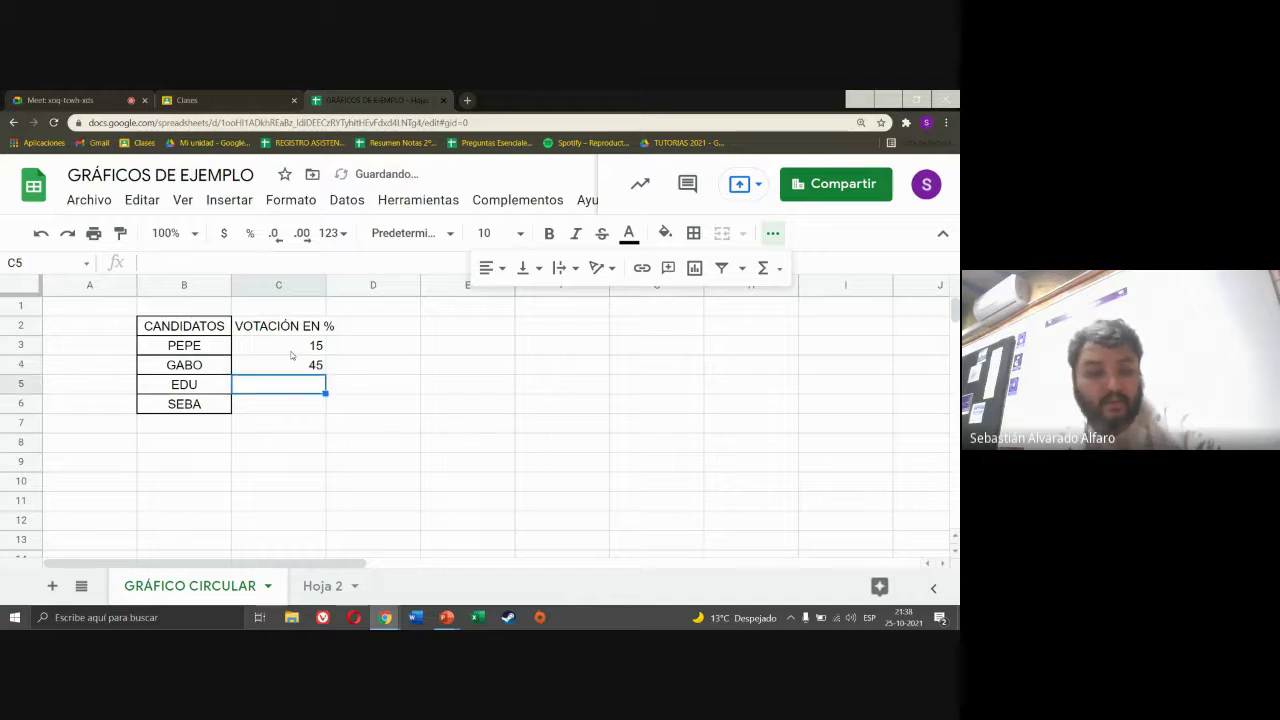
{"action": "type", "text": "15"}
{"action": "key", "text": "Return"}
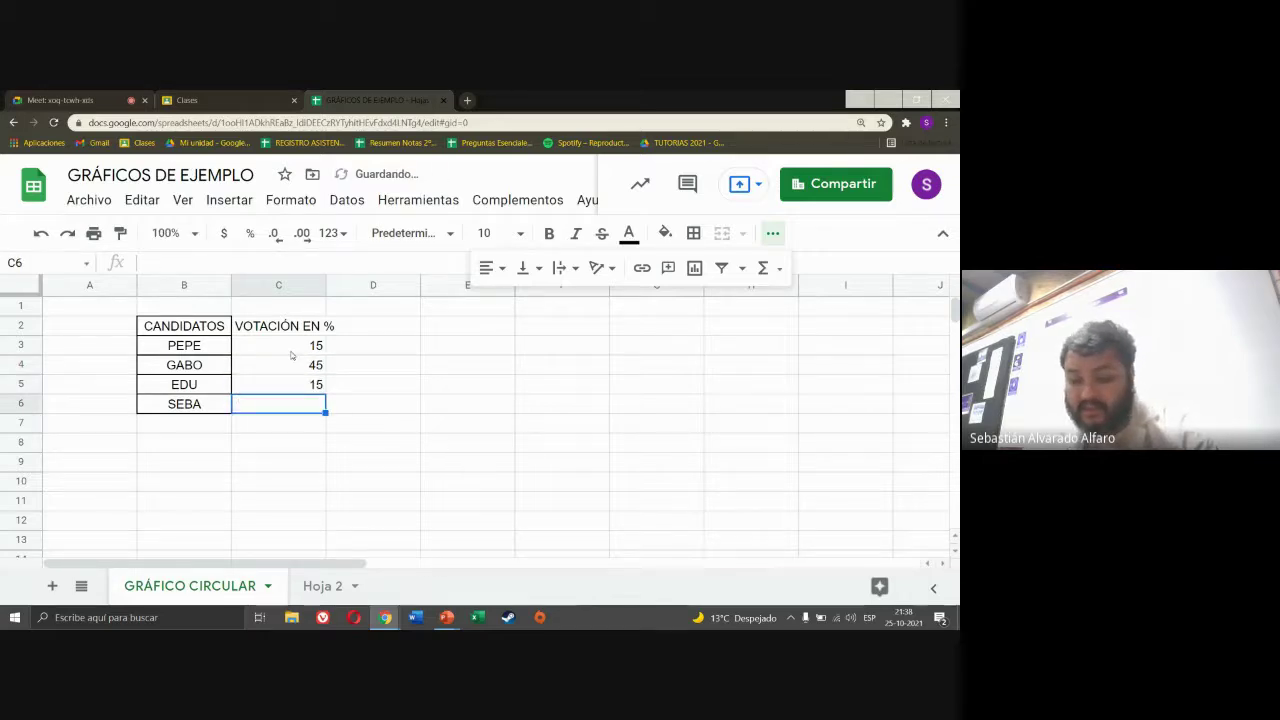
{"action": "type", "text": "25"}
{"action": "key", "text": "Return"}
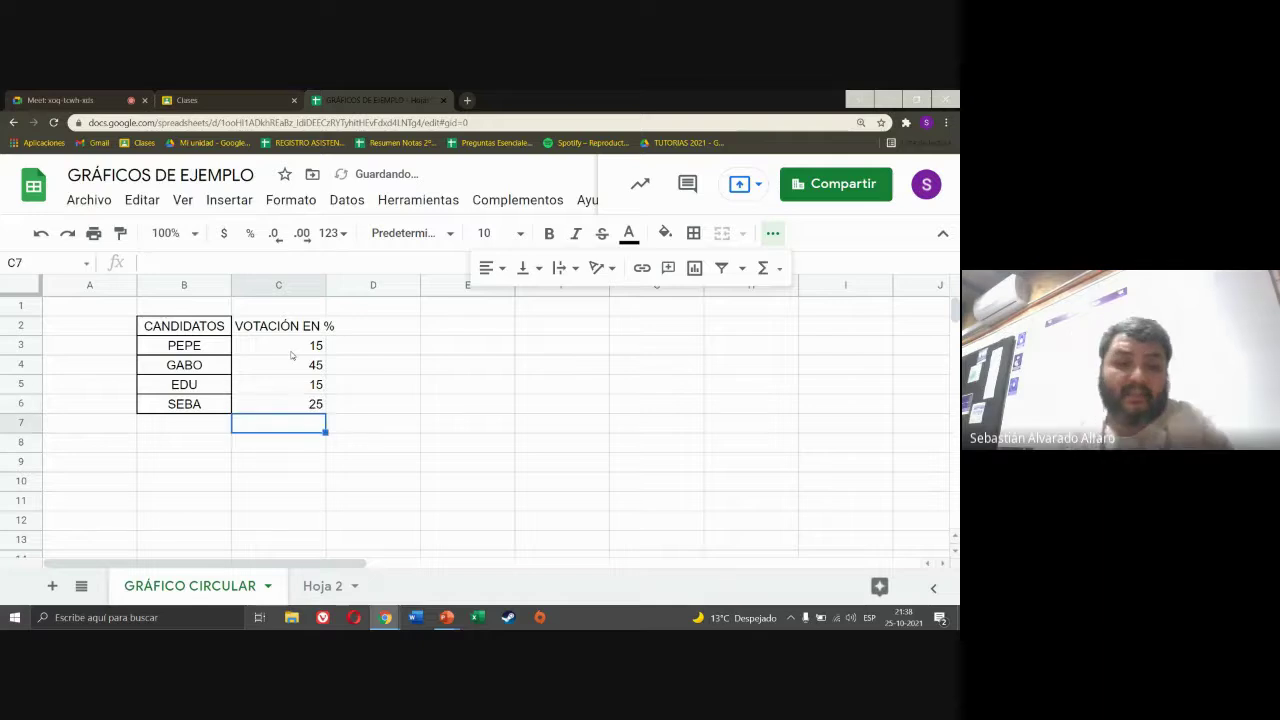
- Center the text in the vote percentage column, C2:C6, and turn on text wrapping for it
{"action": "left_click_drag", "start_coordinate": [285, 326], "coordinate": [290, 415]}
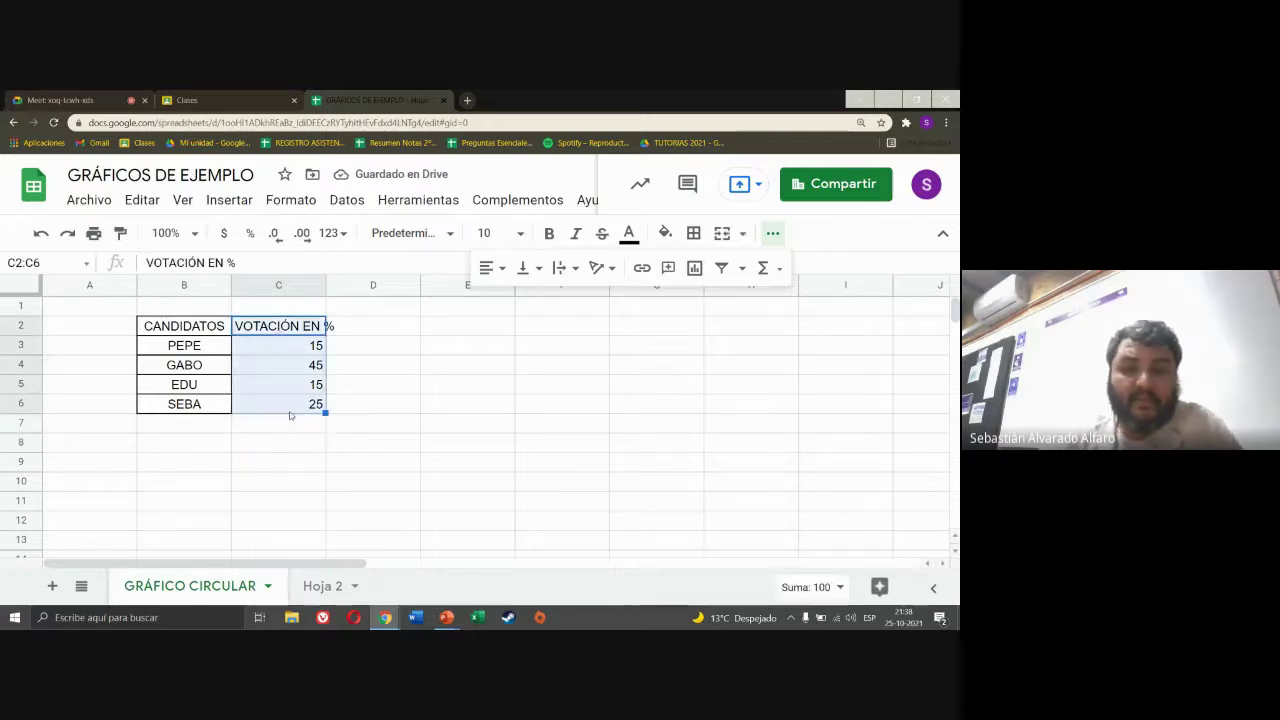
{"action": "left_click", "coordinate": [493, 276]}
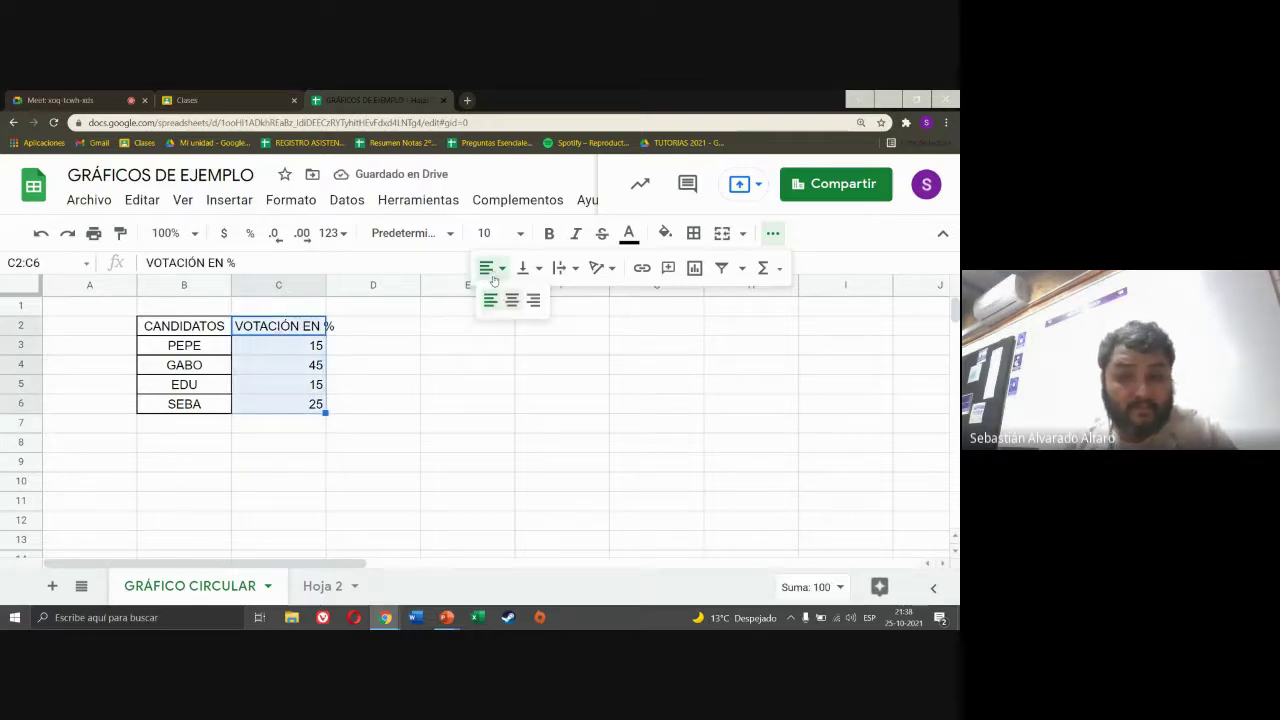
{"action": "left_click", "coordinate": [511, 301]}
{"action": "left_click", "coordinate": [558, 272]}
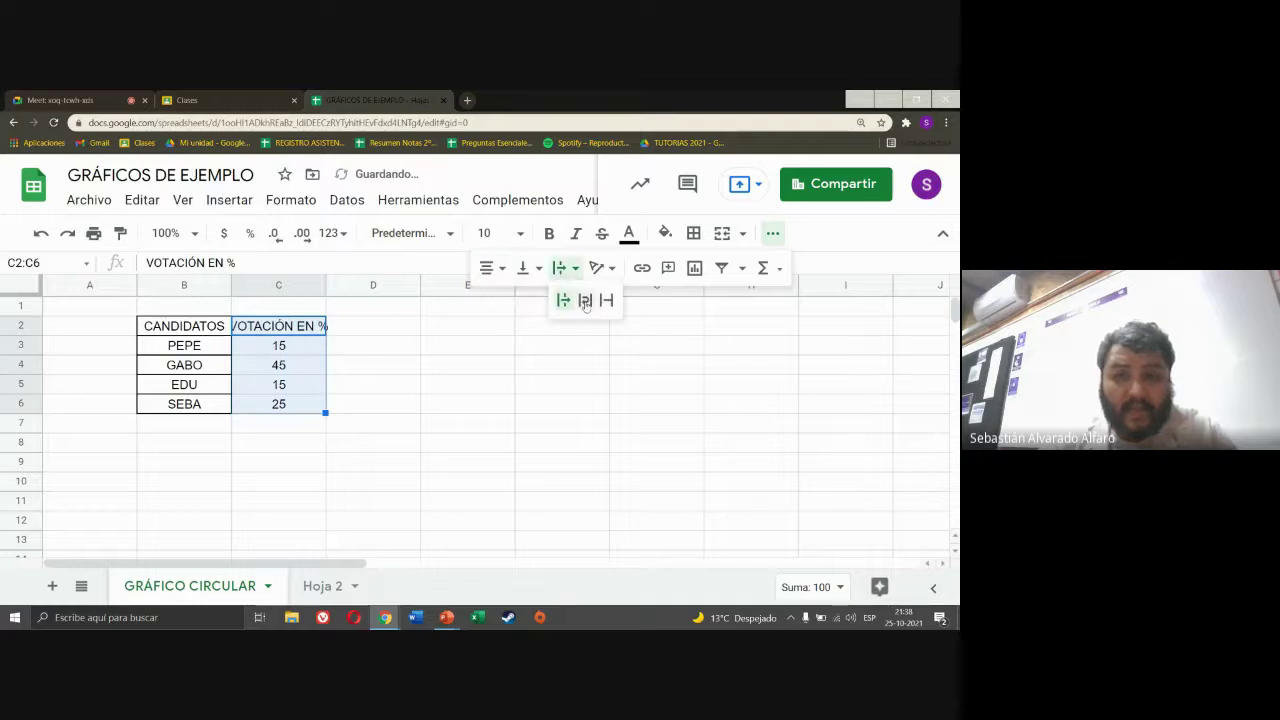
{"action": "left_click", "coordinate": [585, 300]}
- Apply all borders to the vote percentage column, range C2:C6
{"action": "left_click", "coordinate": [691, 236]}
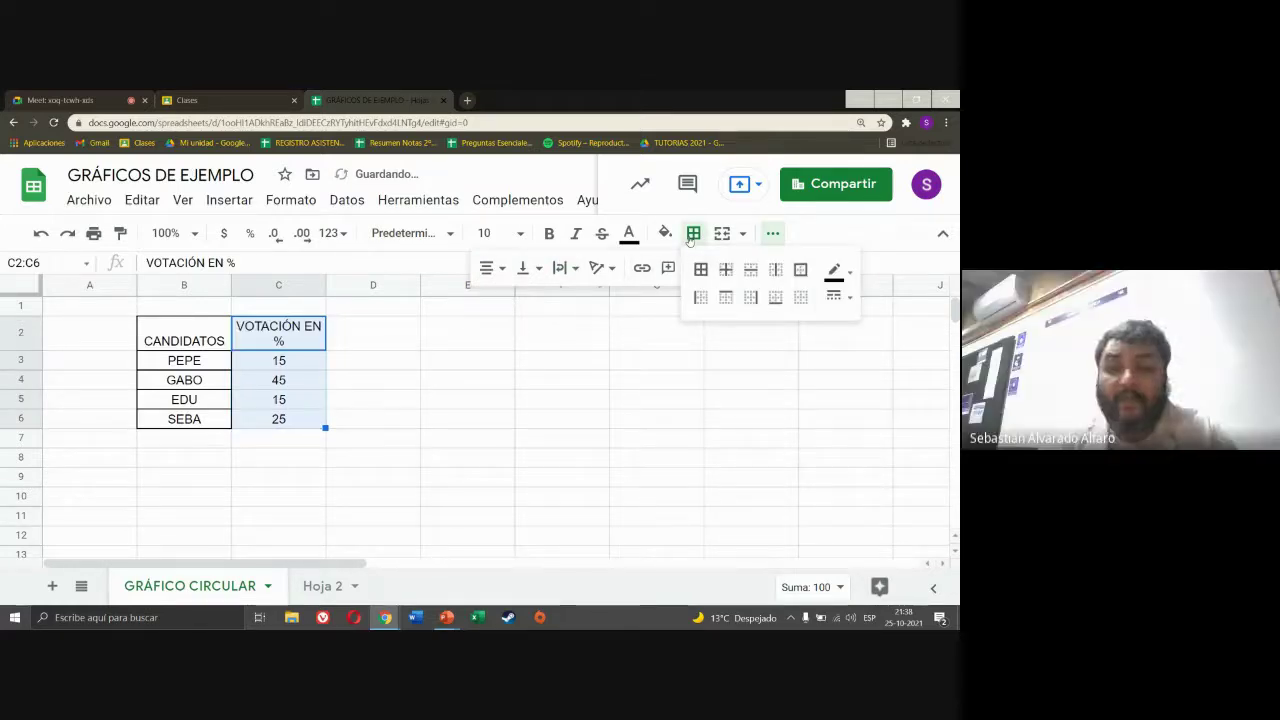
{"action": "left_click", "coordinate": [701, 269]}
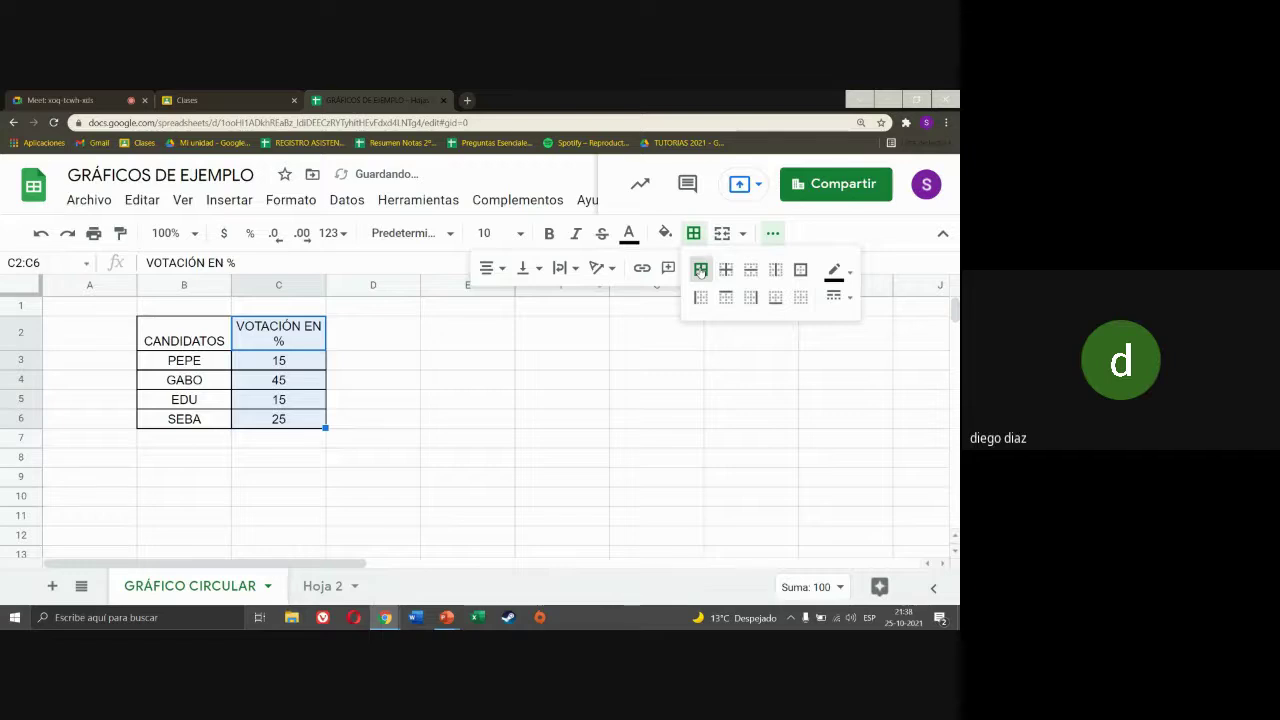
{"action": "left_click", "coordinate": [509, 422]}
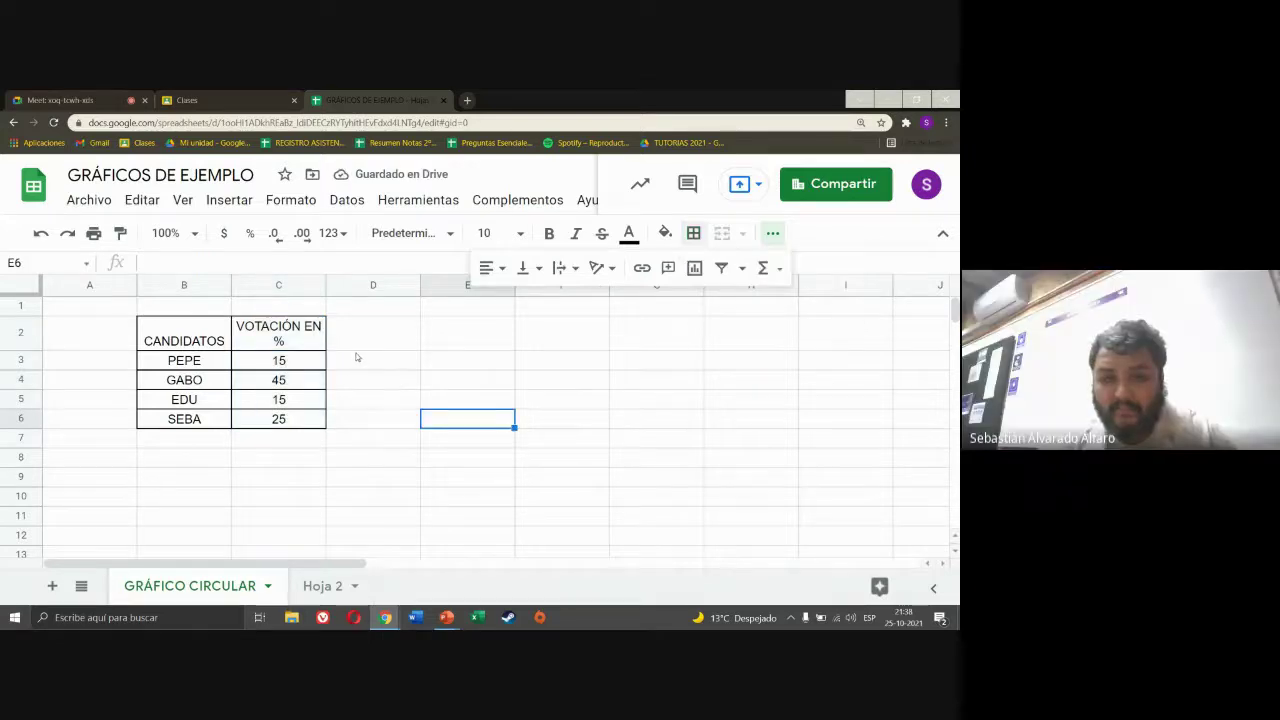
{"action": "left_click", "coordinate": [357, 357]}
{"action": "left_click", "coordinate": [352, 342]}
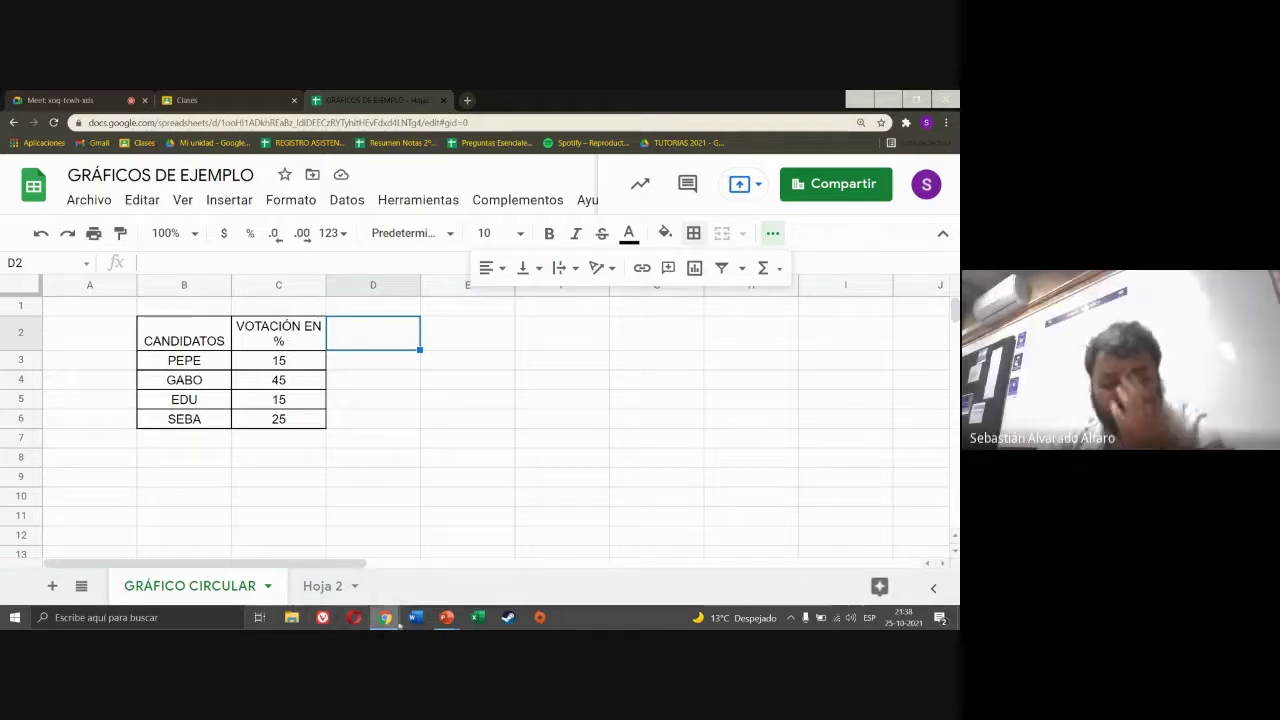
- Switch to Google Classroom and open the classwork of the TIT Primer Nivel Medio Jornada Noche class
{"action": "mouse_move", "coordinate": [390, 620]}
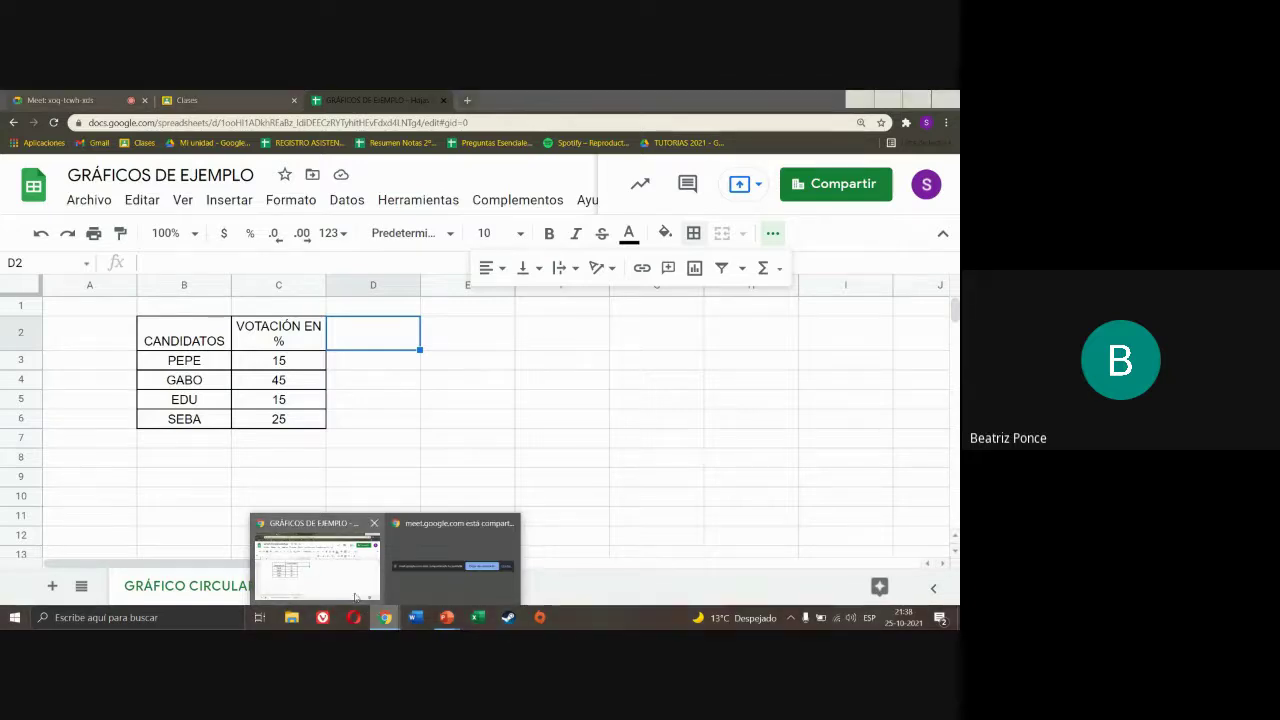
{"action": "left_click", "coordinate": [247, 99]}
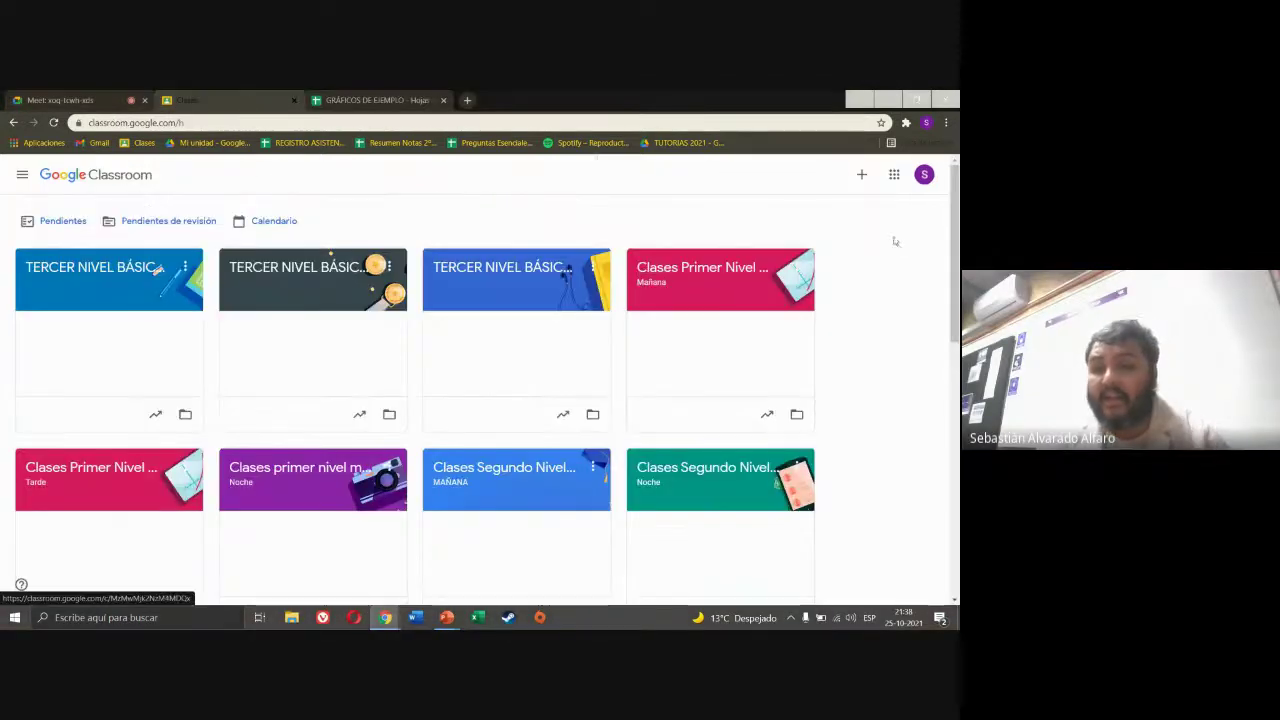
{"action": "left_click_drag", "start_coordinate": [955, 240], "coordinate": [957, 455]}
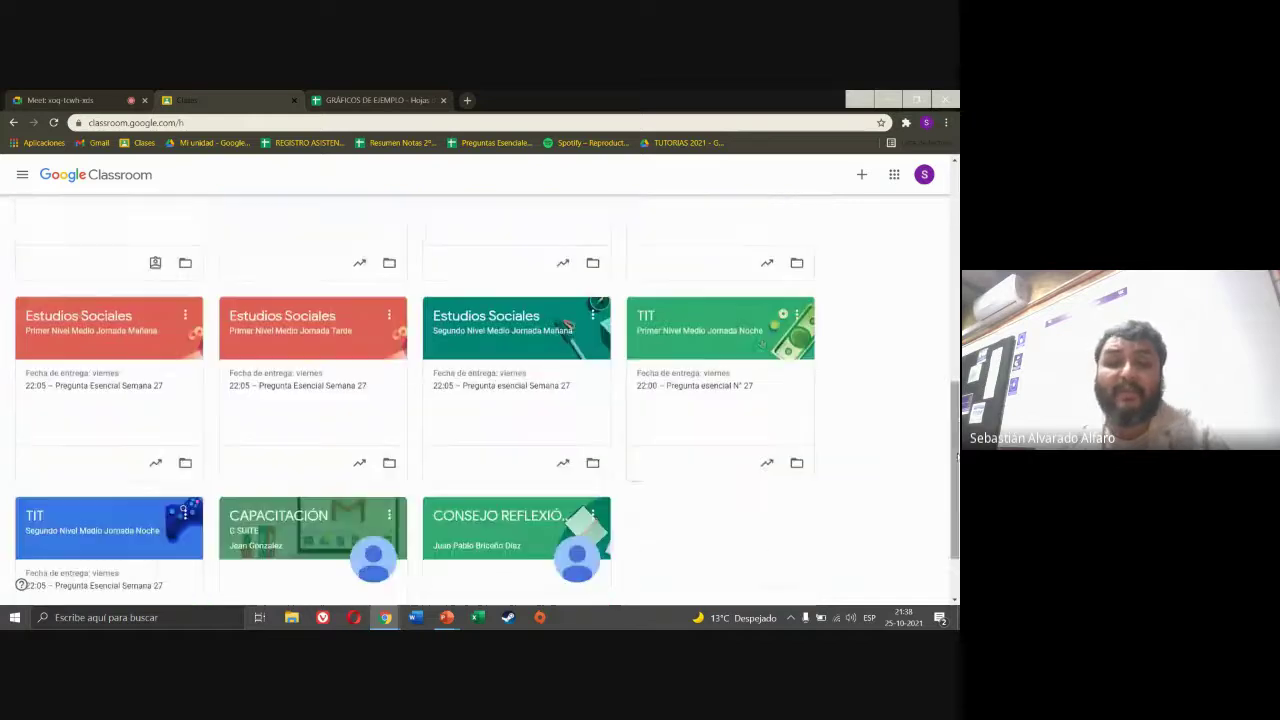
{"action": "left_click", "coordinate": [685, 326]}
{"action": "left_click", "coordinate": [428, 177]}
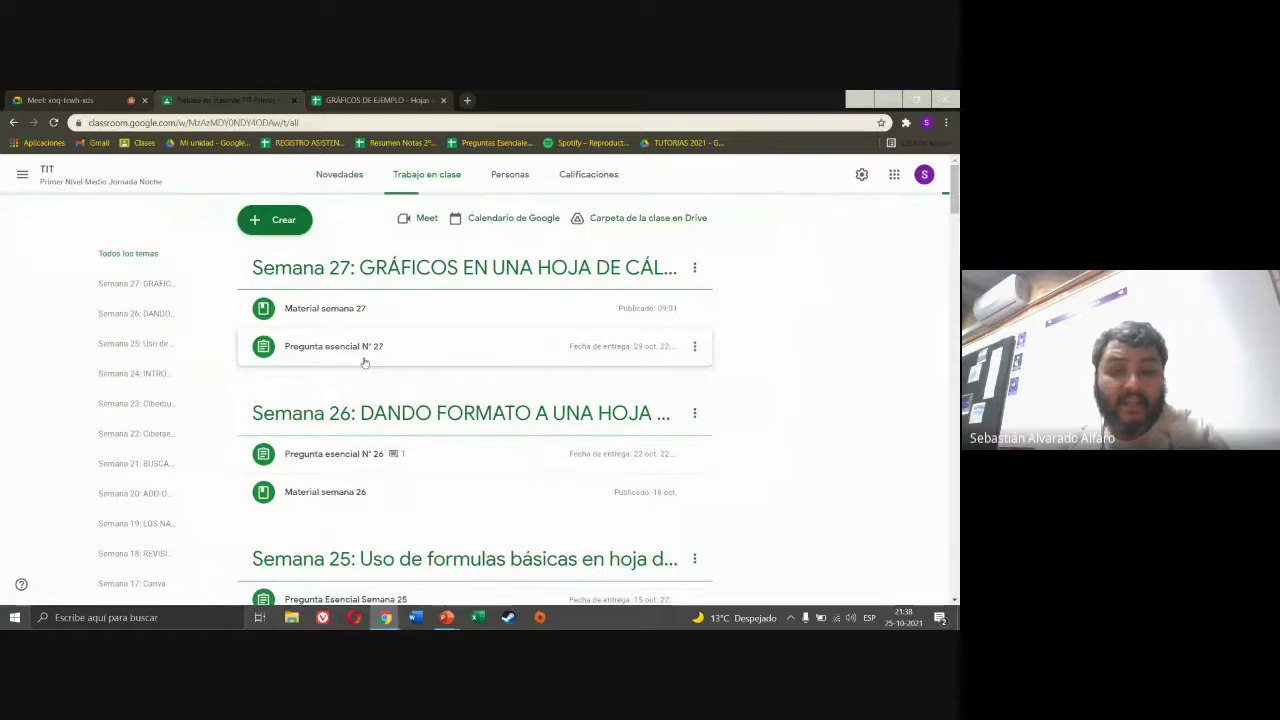
- Check the image tit 26.jpg attached to Pregunta esencial N° 27 and delete that assignment
{"action": "left_click", "coordinate": [361, 354]}
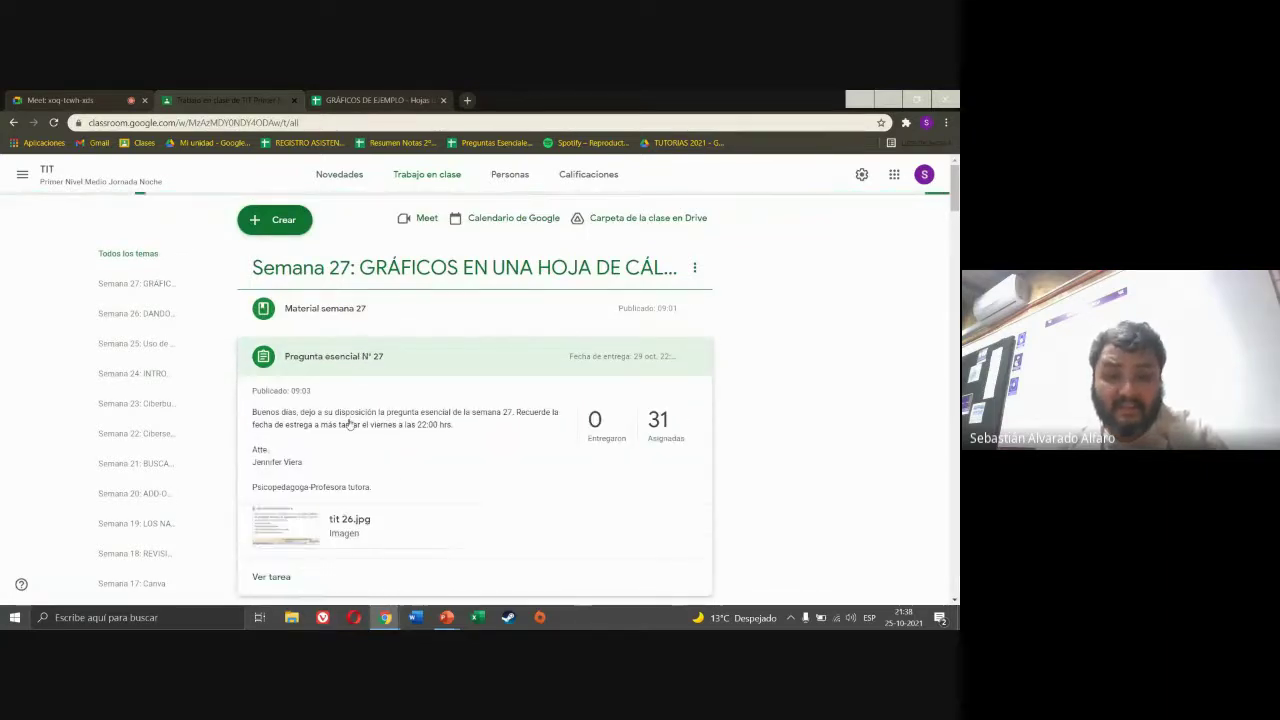
{"action": "right_click", "coordinate": [309, 527]}
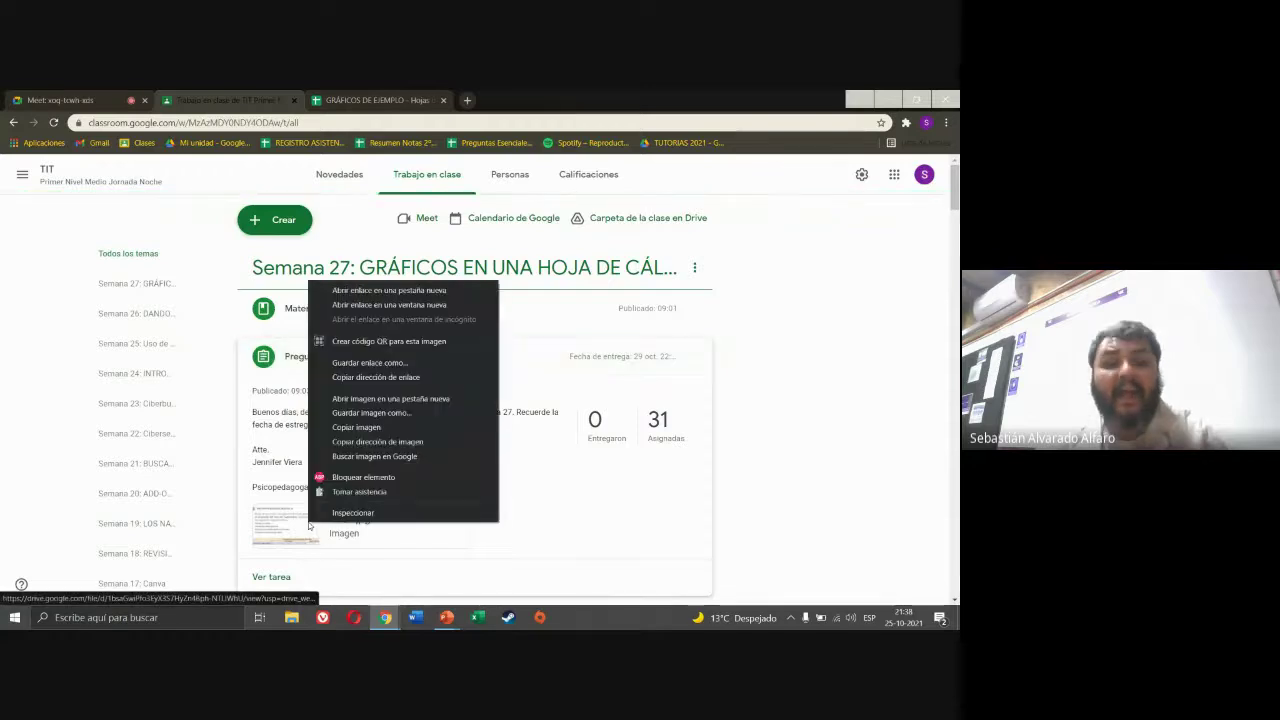
{"action": "key", "text": "Escape"}
{"action": "left_click", "coordinate": [300, 527]}
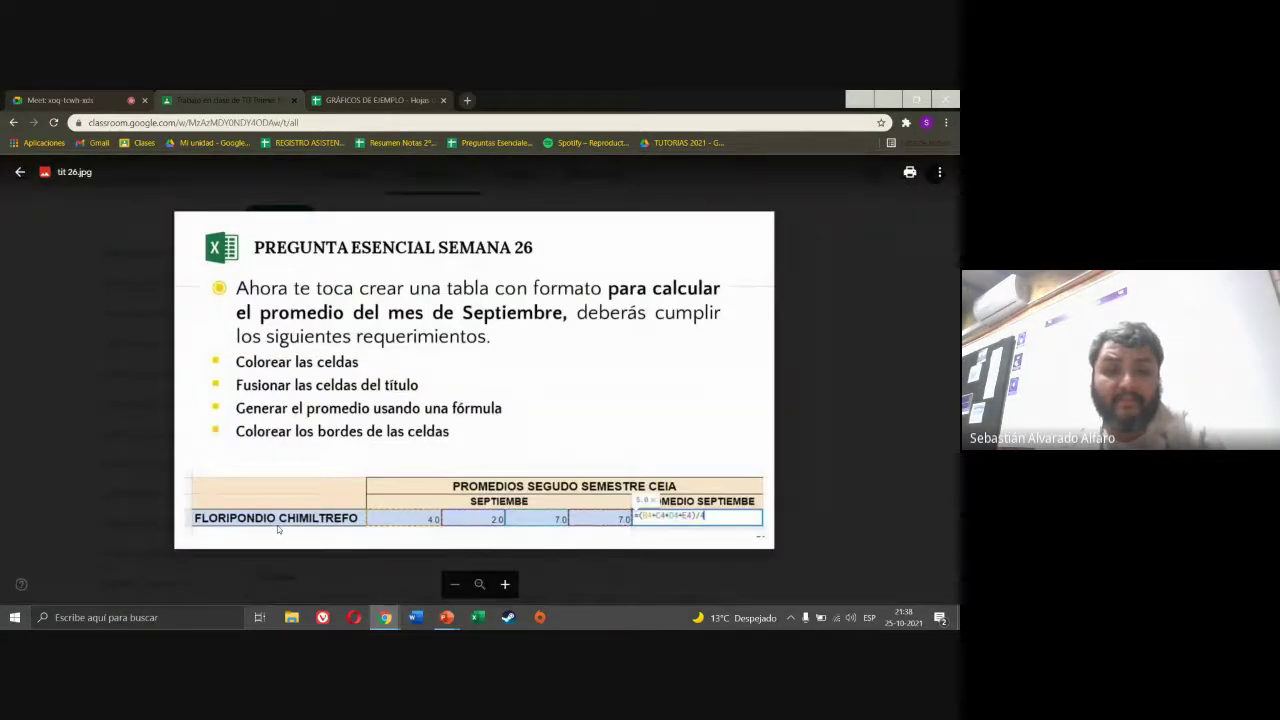
{"action": "key", "text": "Escape"}
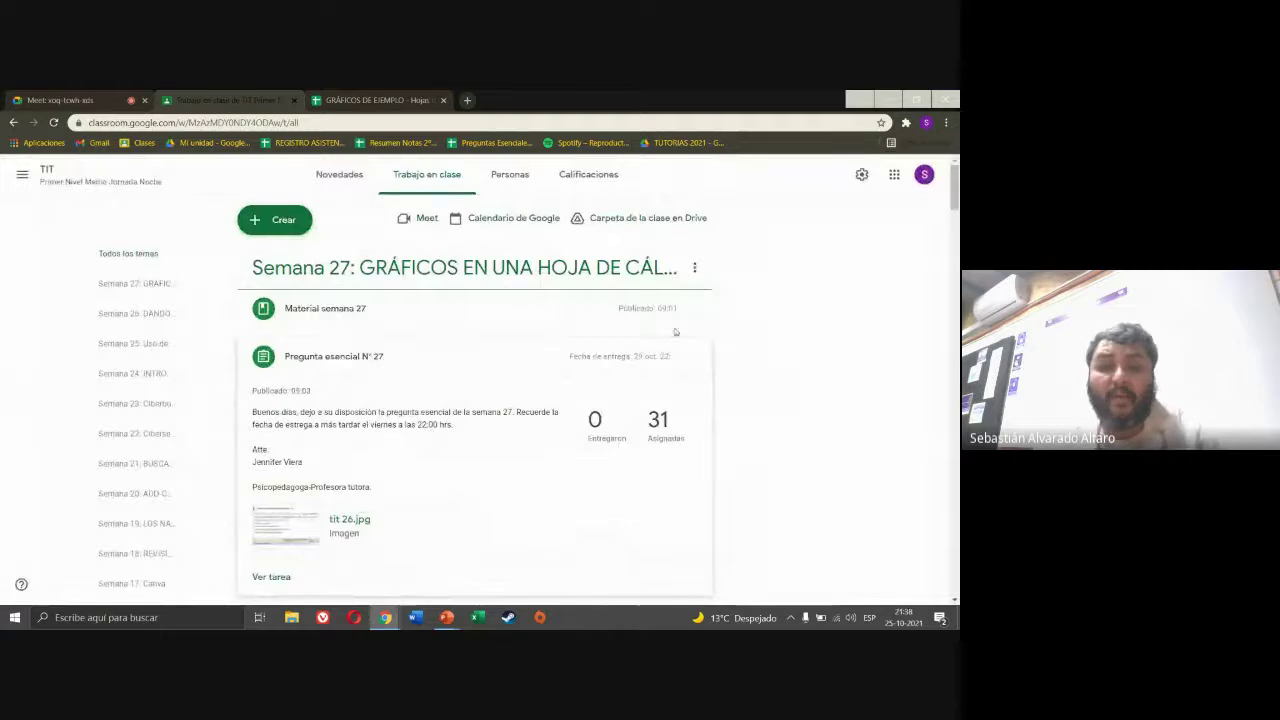
{"action": "left_click", "coordinate": [693, 357]}
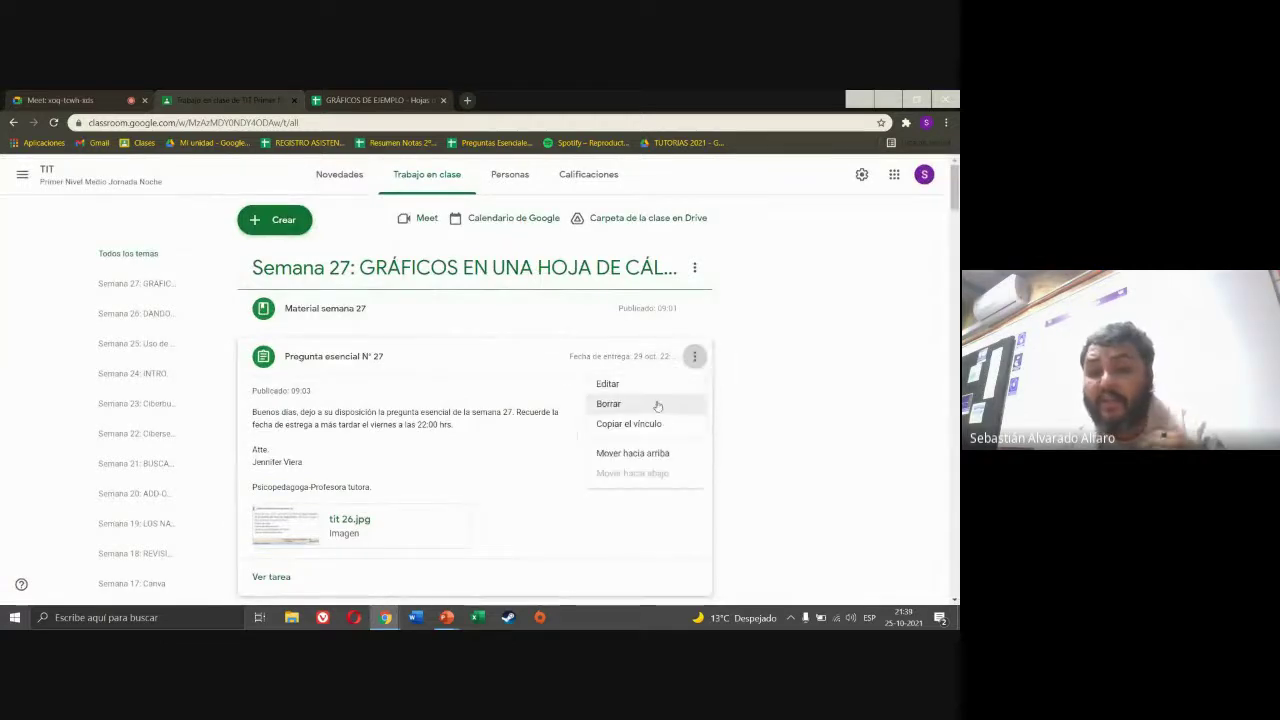
{"action": "left_click", "coordinate": [657, 405]}
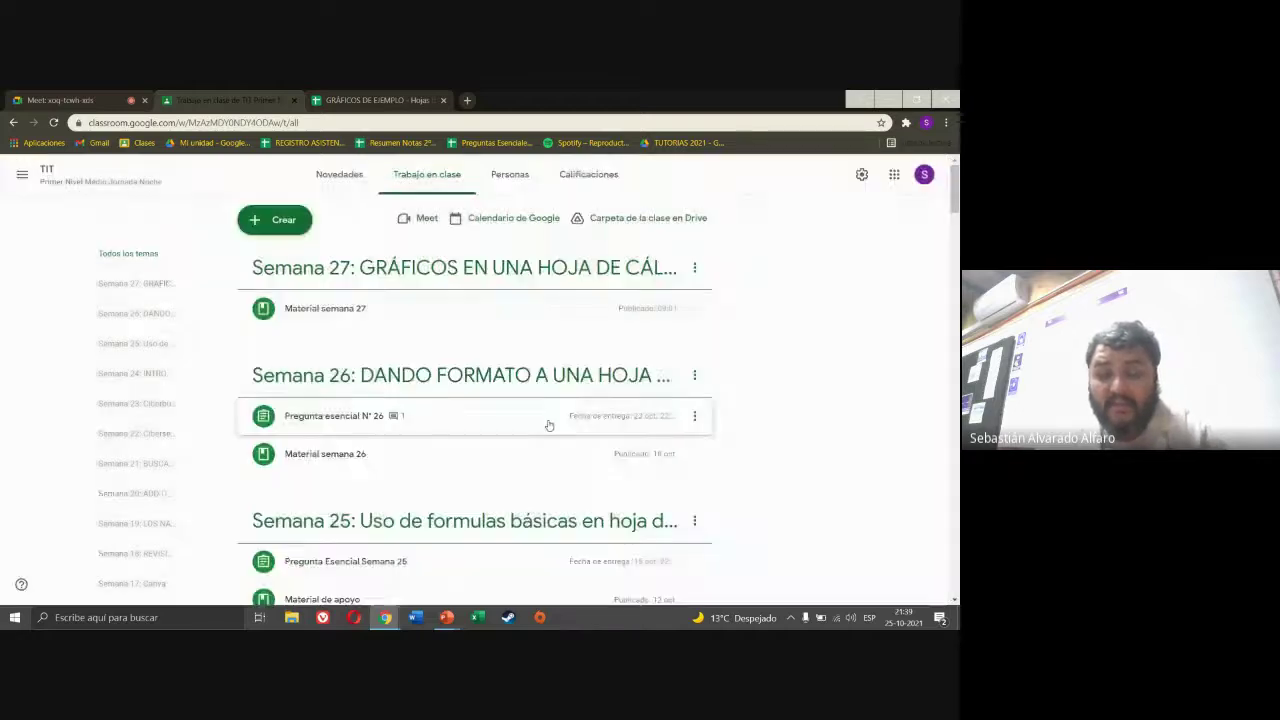
{"action": "left_click", "coordinate": [296, 224]}
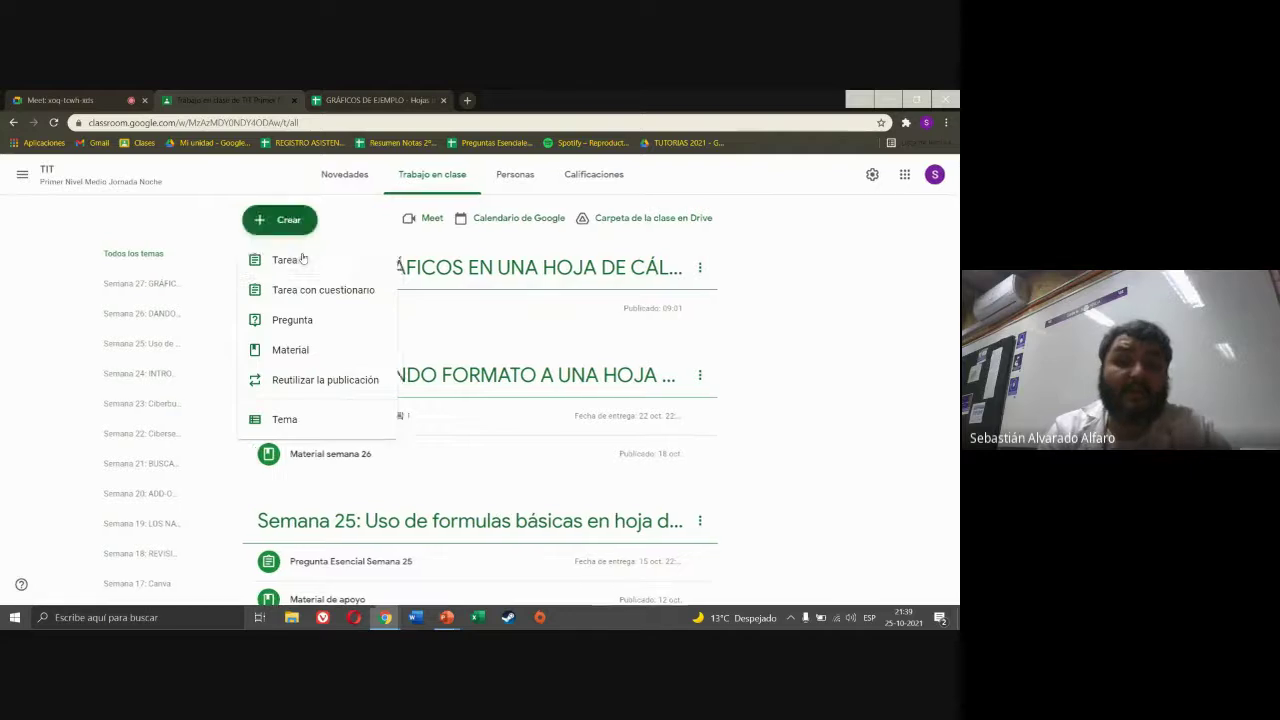
{"action": "left_click", "coordinate": [302, 259]}
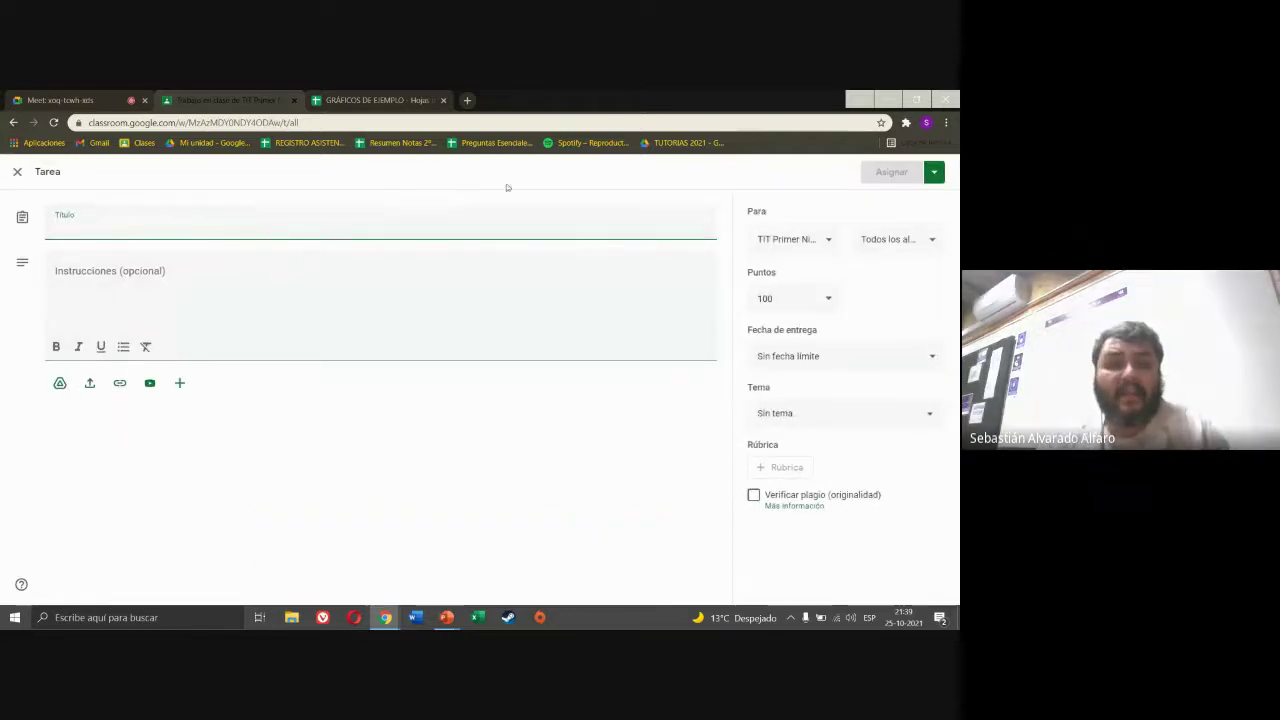
{"action": "left_click", "coordinate": [17, 171]}
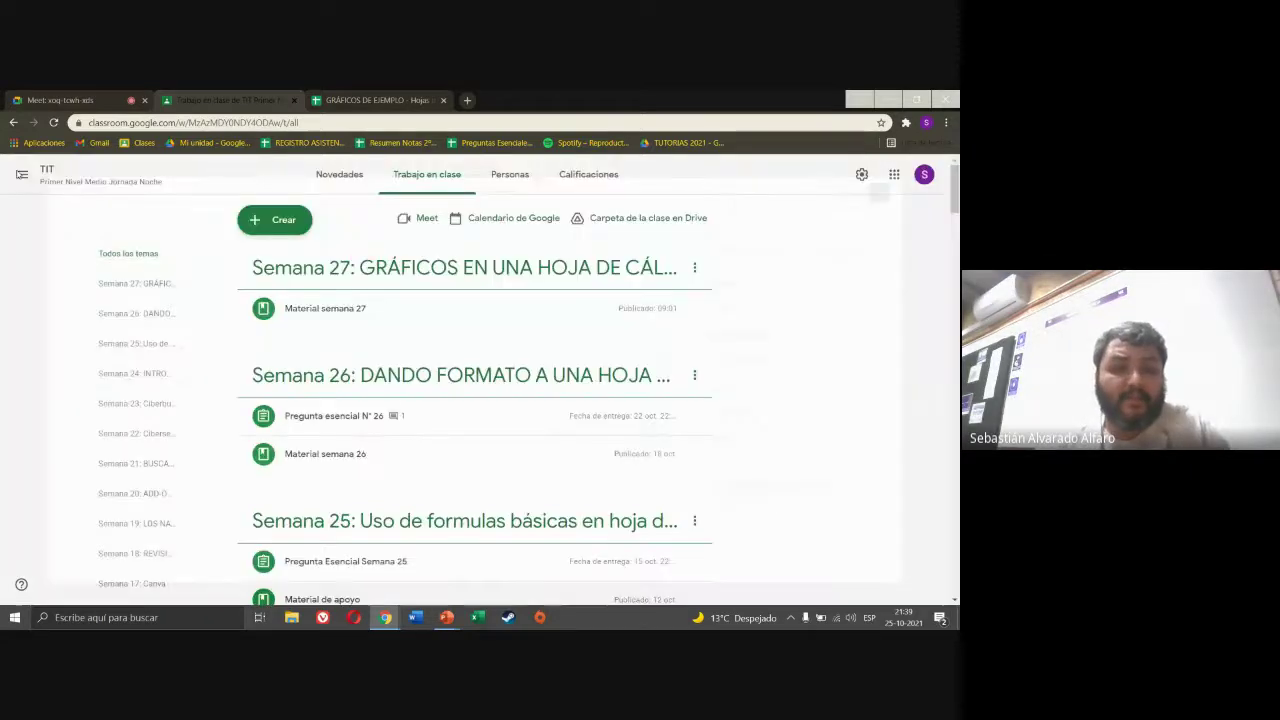
{"action": "left_click", "coordinate": [283, 219]}
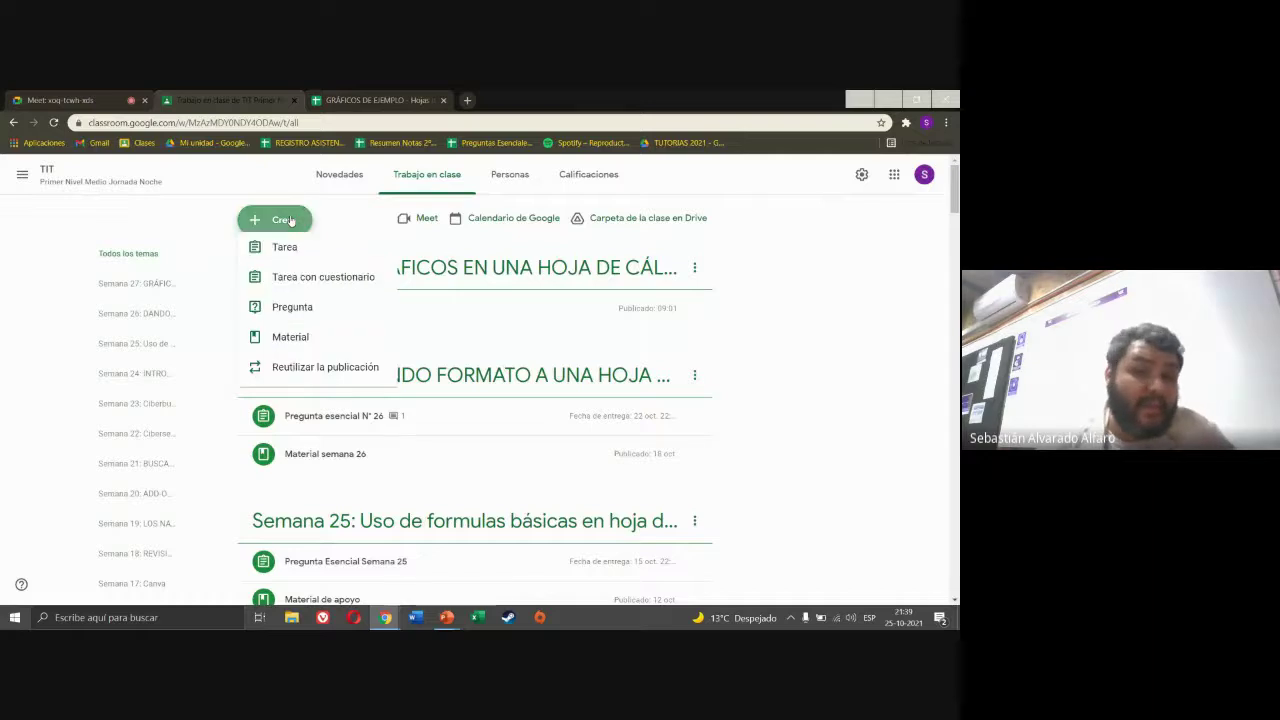
{"action": "left_click", "coordinate": [319, 380]}
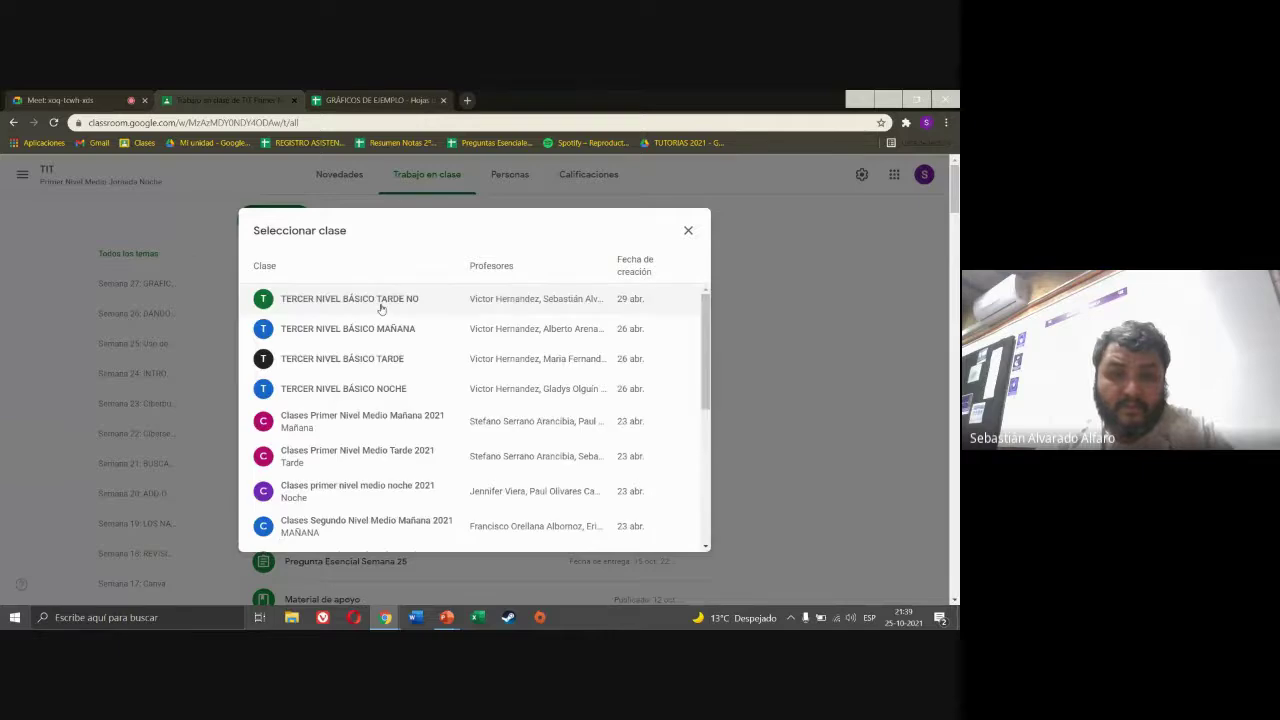
{"action": "left_click", "coordinate": [784, 279]}
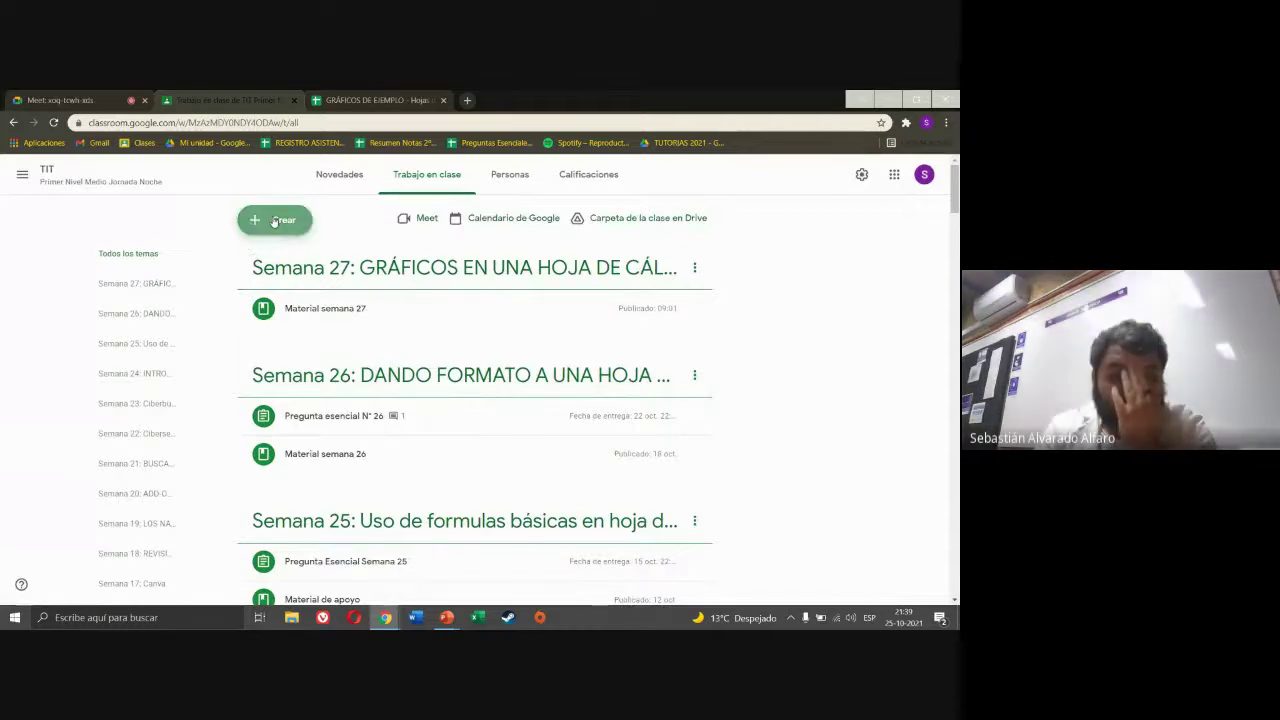
- Create a new assignment in the class with the title "Pregunta Esencial Semana 27"
{"action": "left_click", "coordinate": [274, 221]}
{"action": "left_click", "coordinate": [285, 261]}
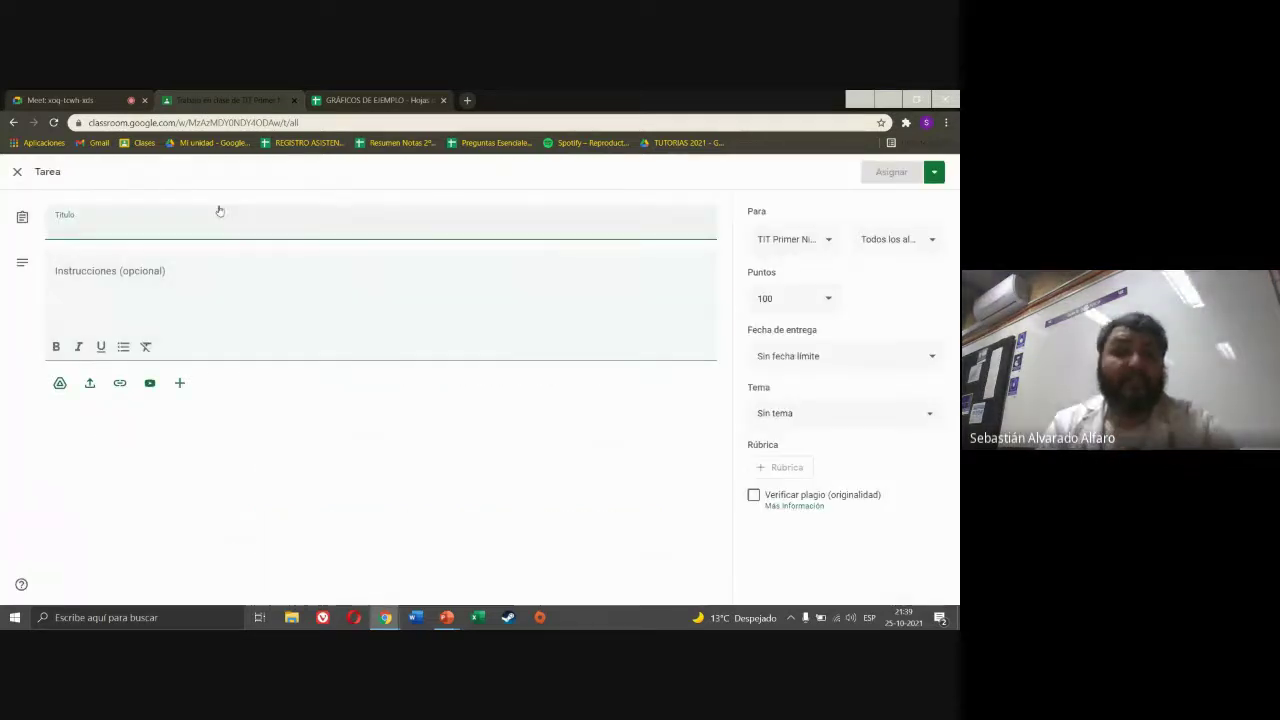
{"action": "type", "text": "p"}
{"action": "type", "text": "Pre"}
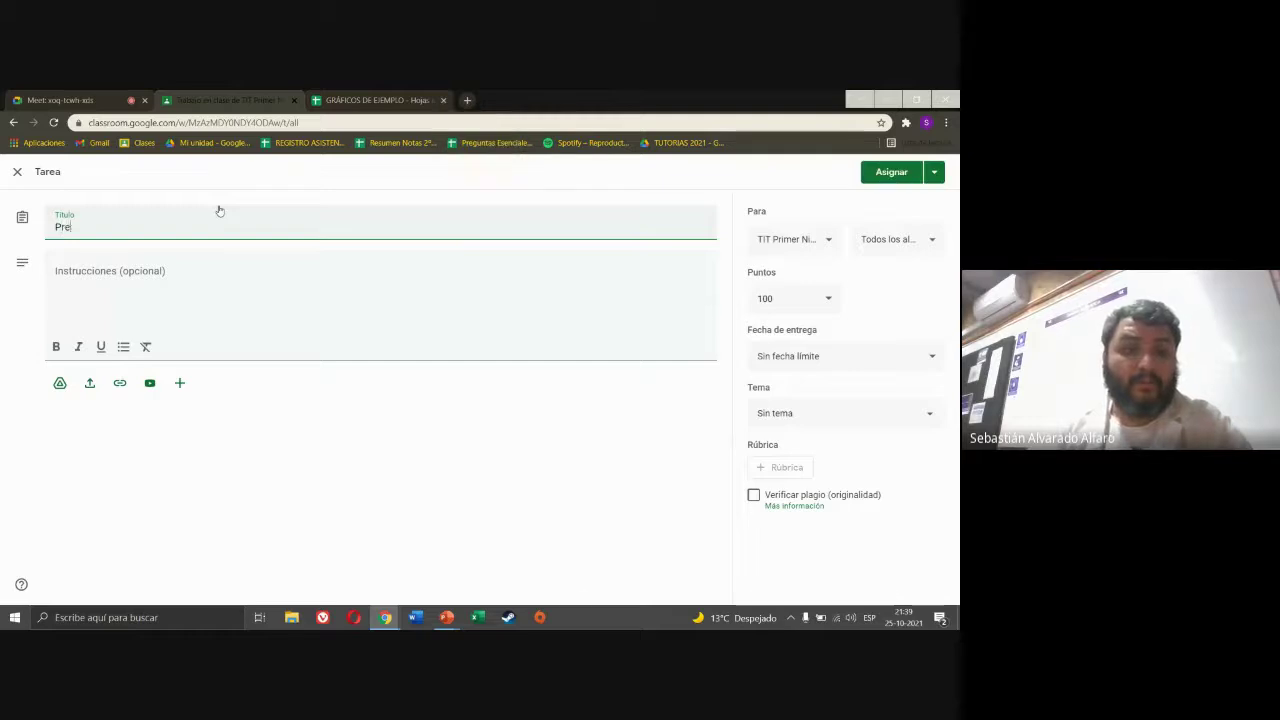
{"action": "type", "text": "gunta Esen"}
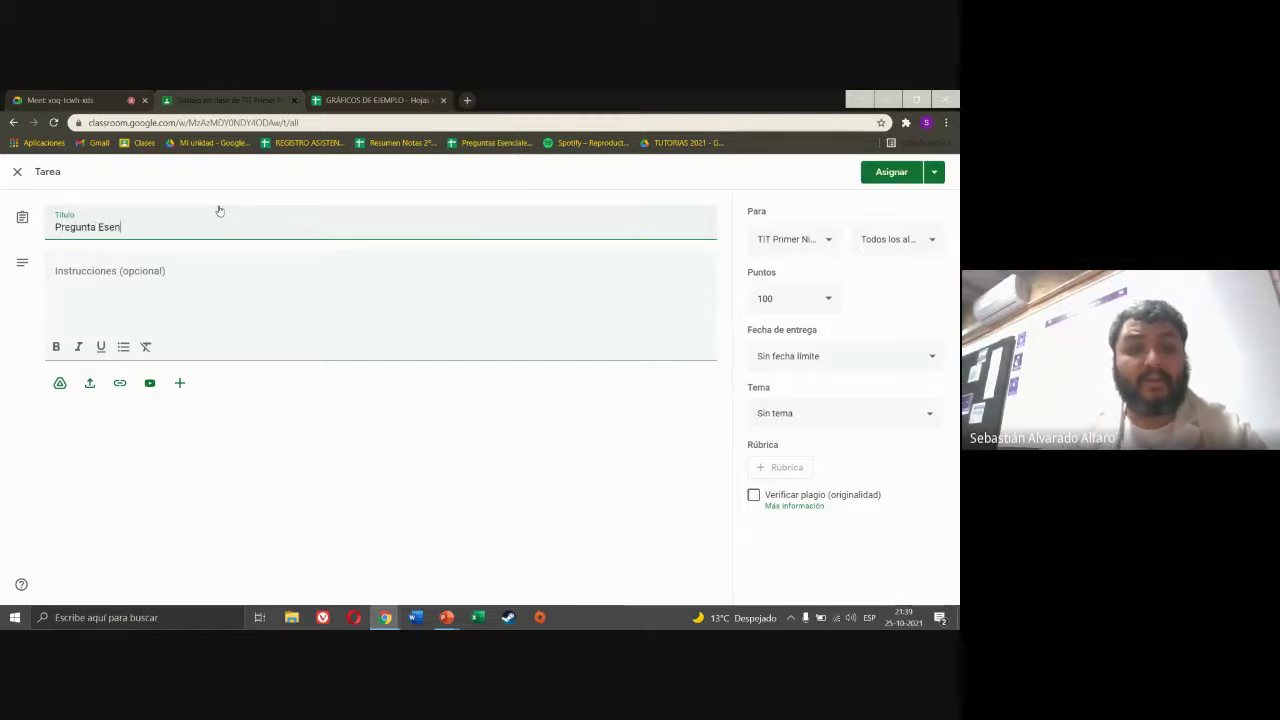
{"action": "type", "text": "cial Seman"}
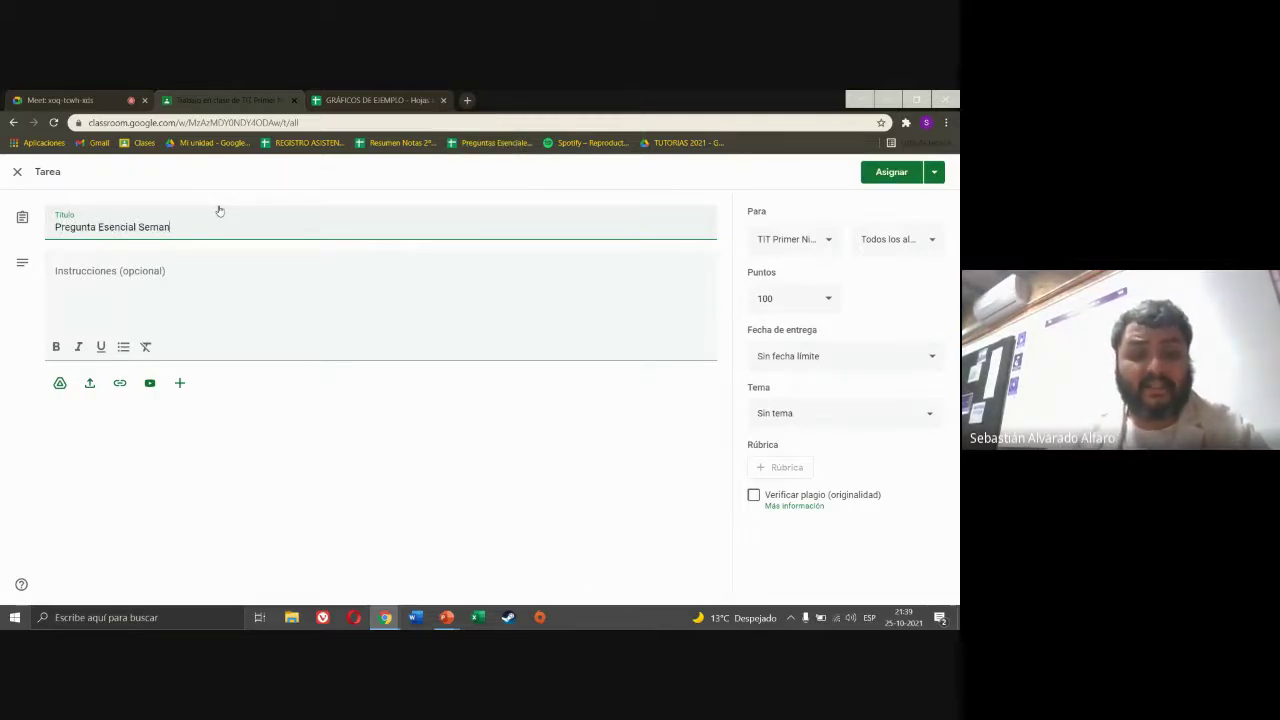
{"action": "type", "text": "a 27"}
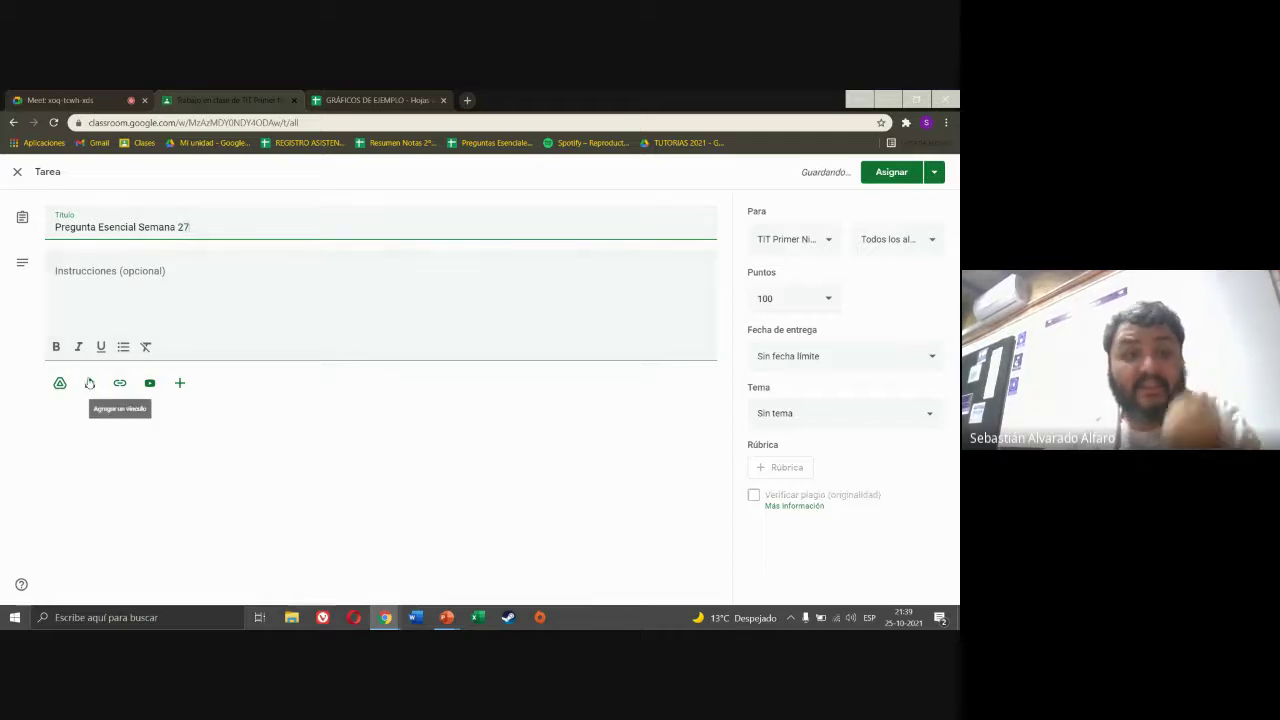
- Attach a new blank spreadsheet to the assignment and name it "Pregunta Esencial Semana 27"
{"action": "left_click", "coordinate": [179, 384]}
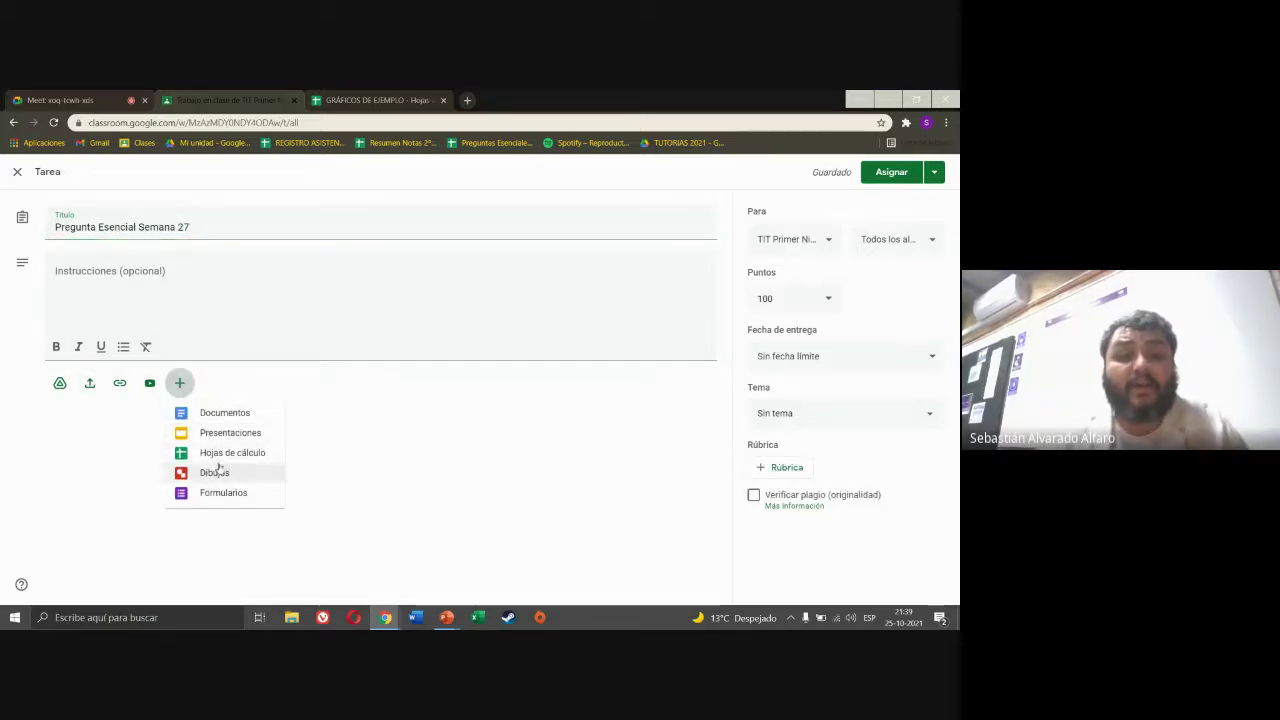
{"action": "left_click", "coordinate": [218, 458]}
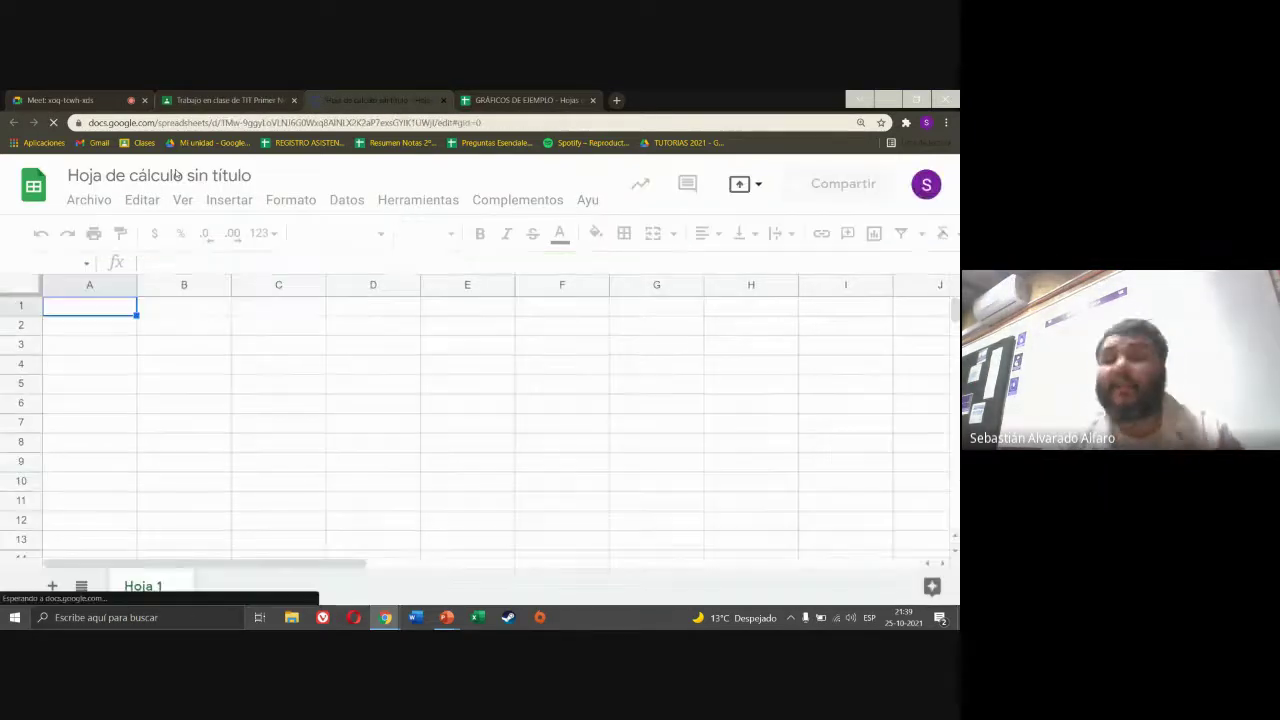
{"action": "left_click", "coordinate": [176, 172]}
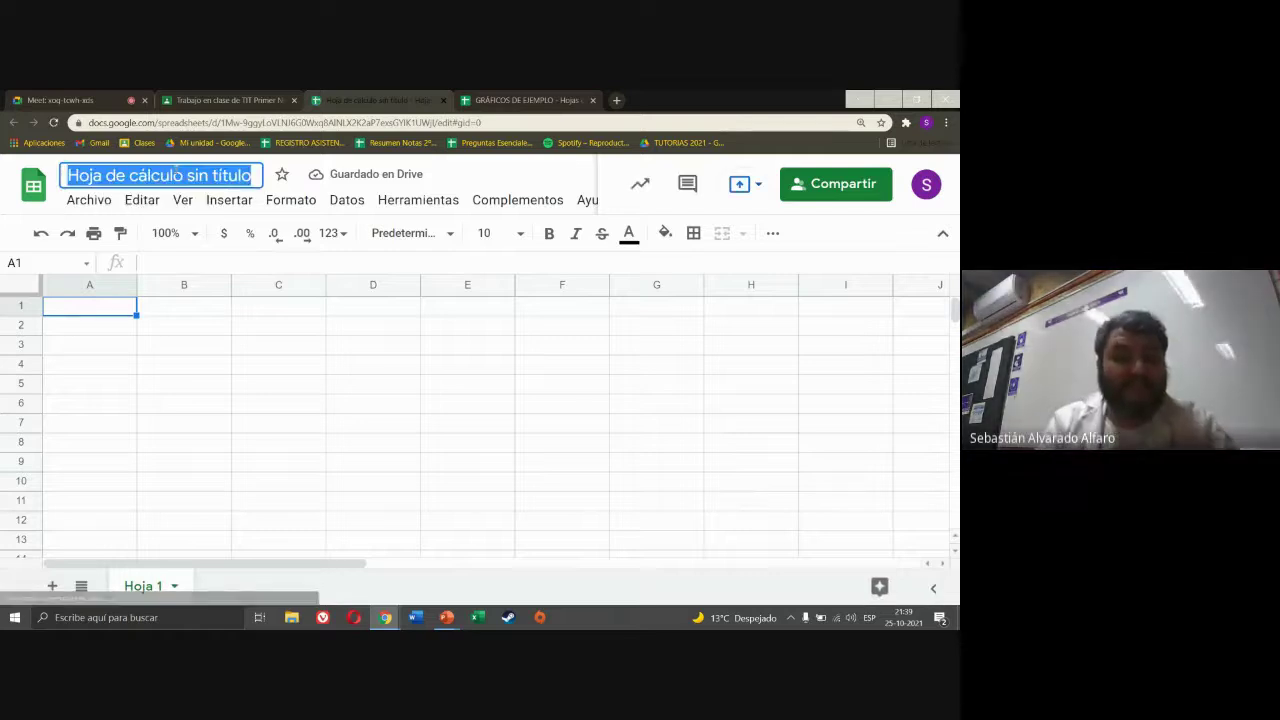
{"action": "type", "text": "PR"}
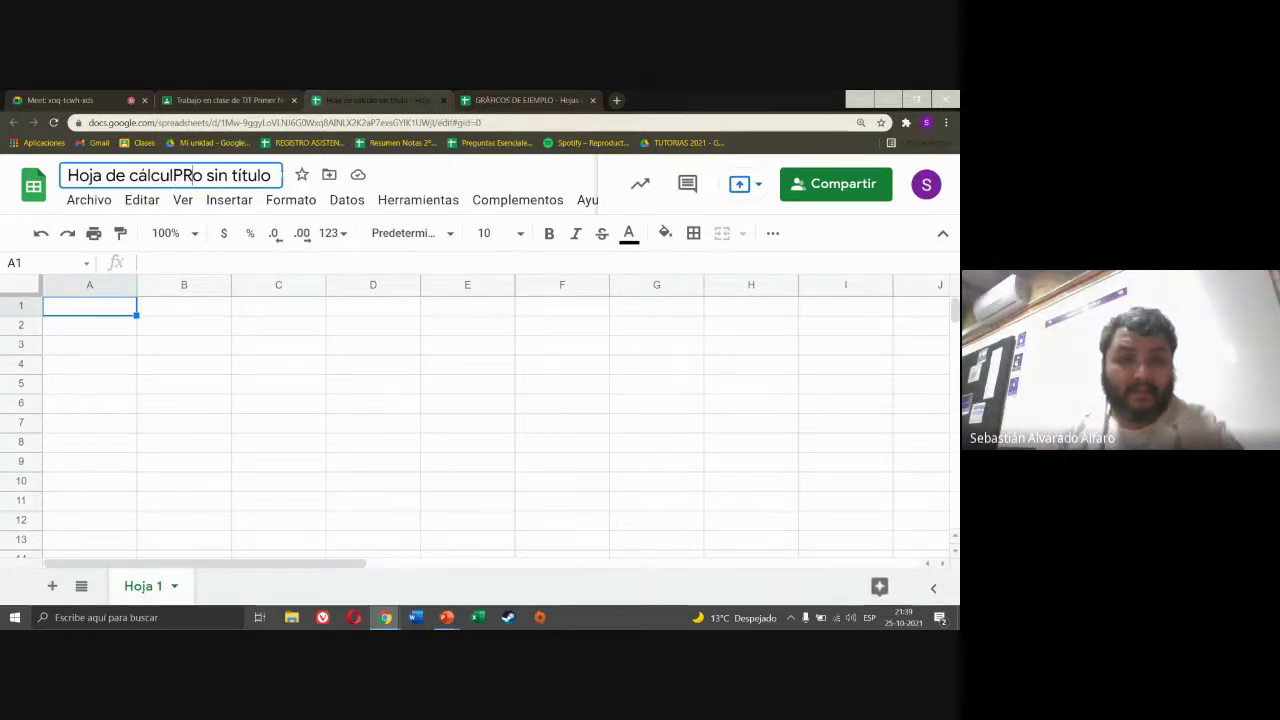
{"action": "left_click_drag", "start_coordinate": [275, 174], "coordinate": [69, 175]}
{"action": "key", "text": "BackSpace"}
{"action": "key", "text": "Caps_Lock"}
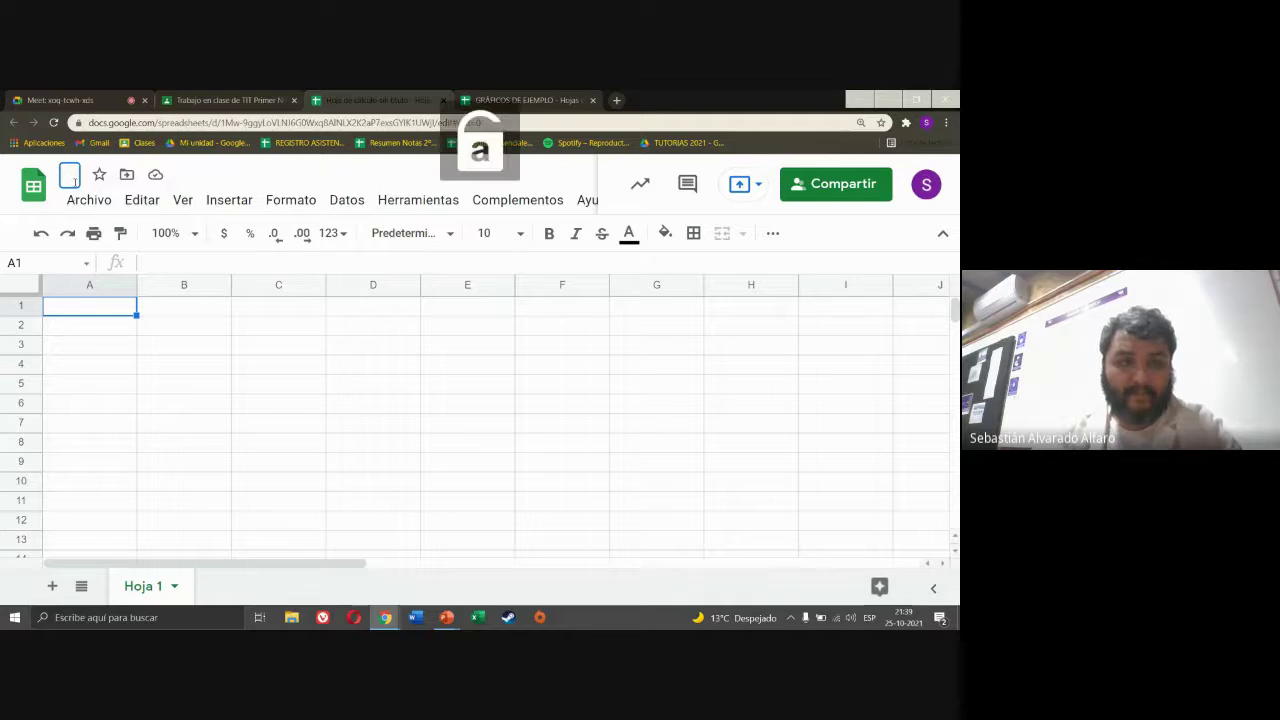
{"action": "key", "text": "Caps_Lock"}
{"action": "type", "text": "PR"}
{"action": "key", "text": "BackSpace"}
{"action": "key", "text": "Caps_Lock"}
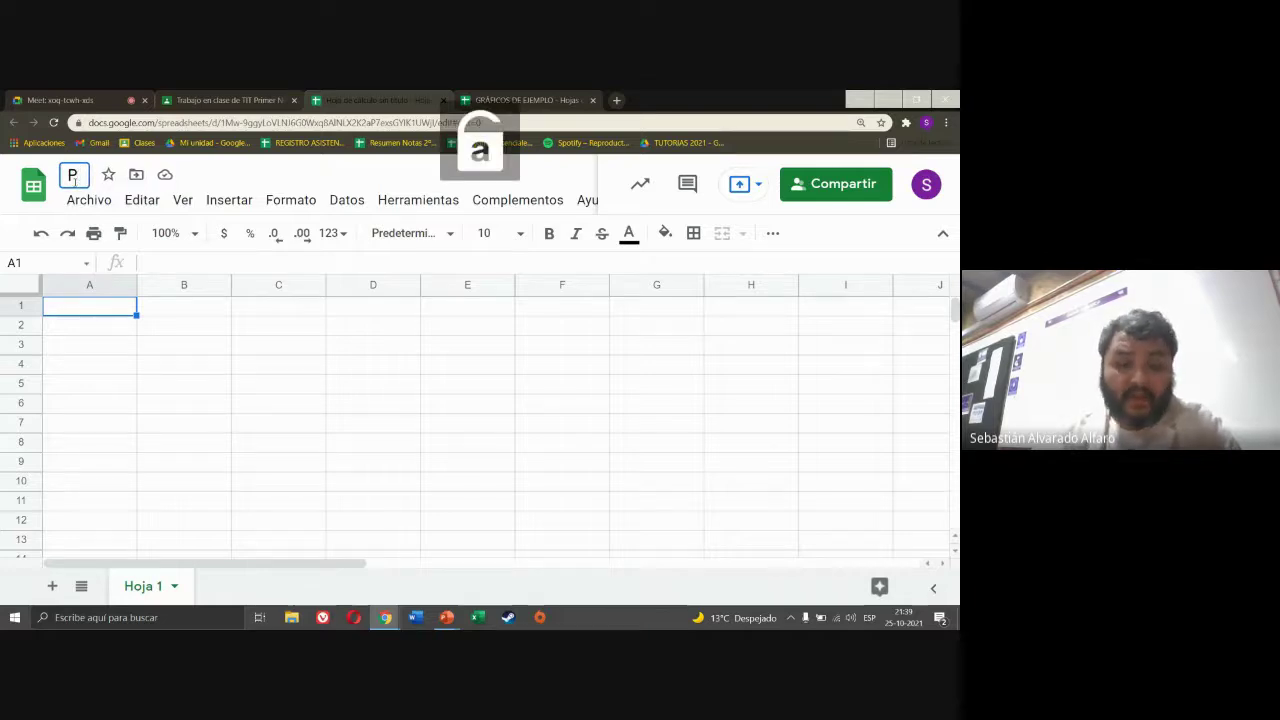
{"action": "type", "text": "regunta"}
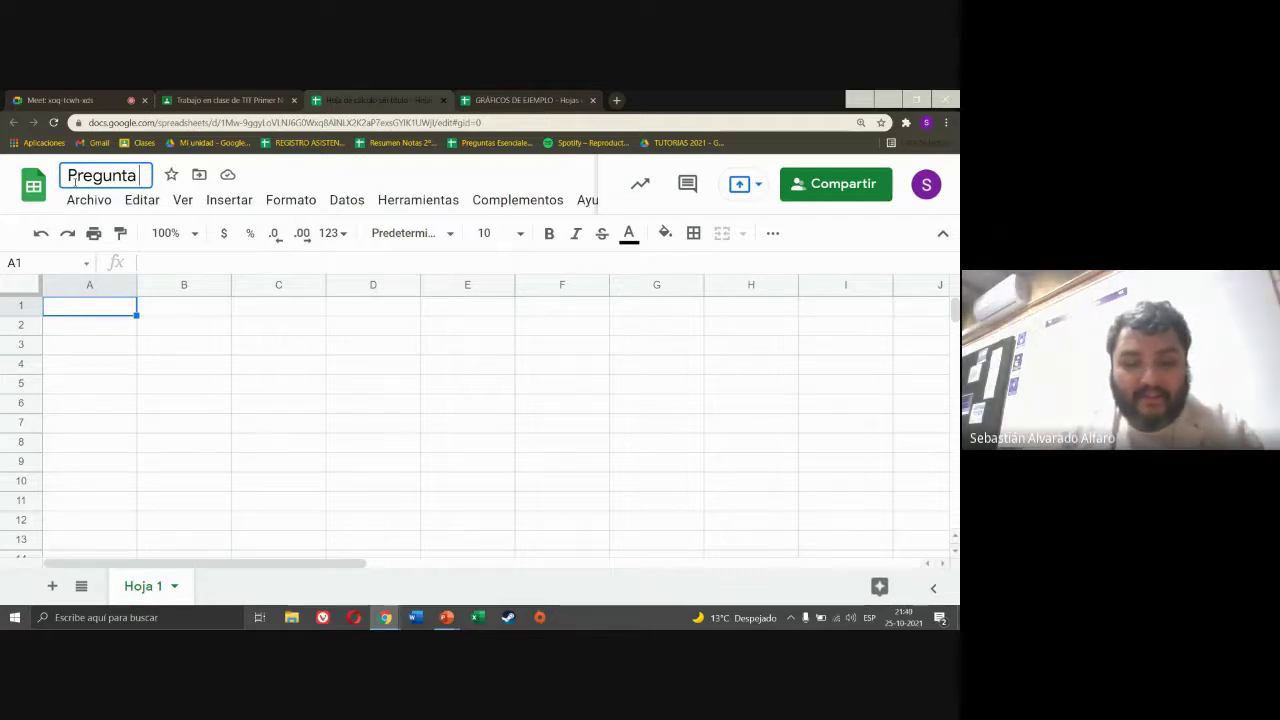
{"action": "type", "text": "Esencial"}
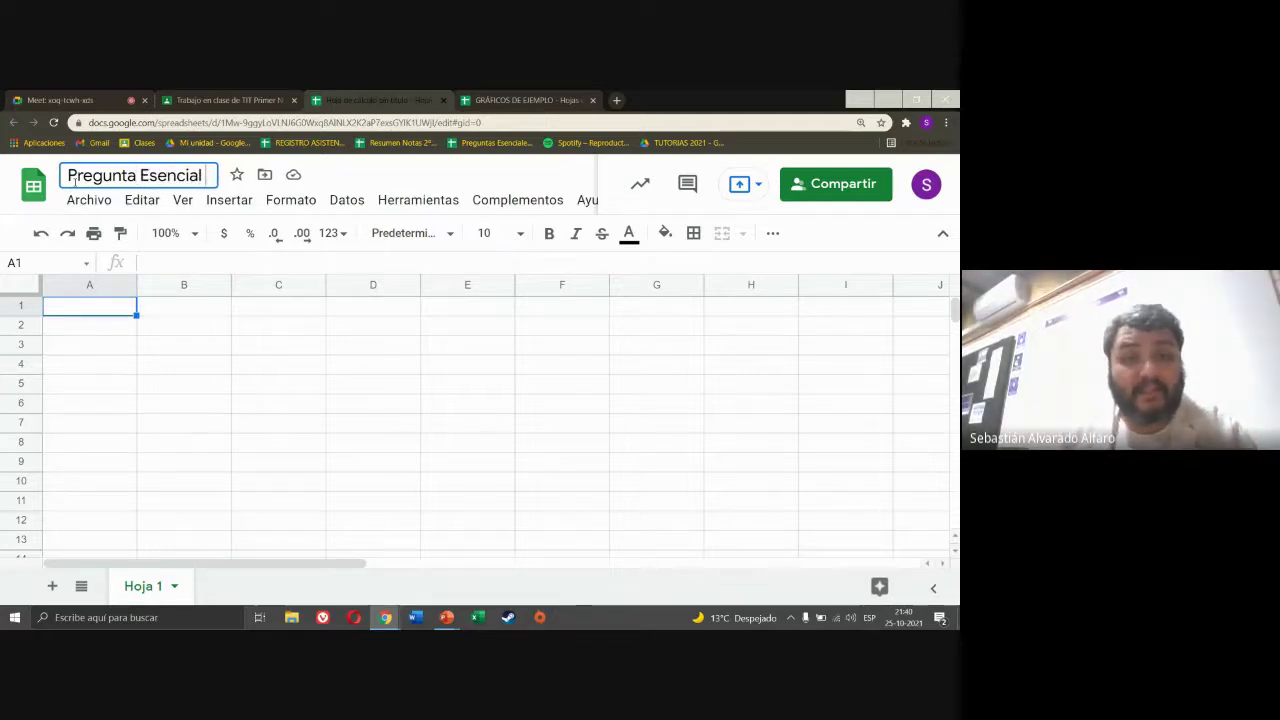
{"action": "type", "text": " Seam"}
{"action": "key", "text": "BackSpace"}
{"action": "key", "text": "BackSpace"}
{"action": "type", "text": "mana"}
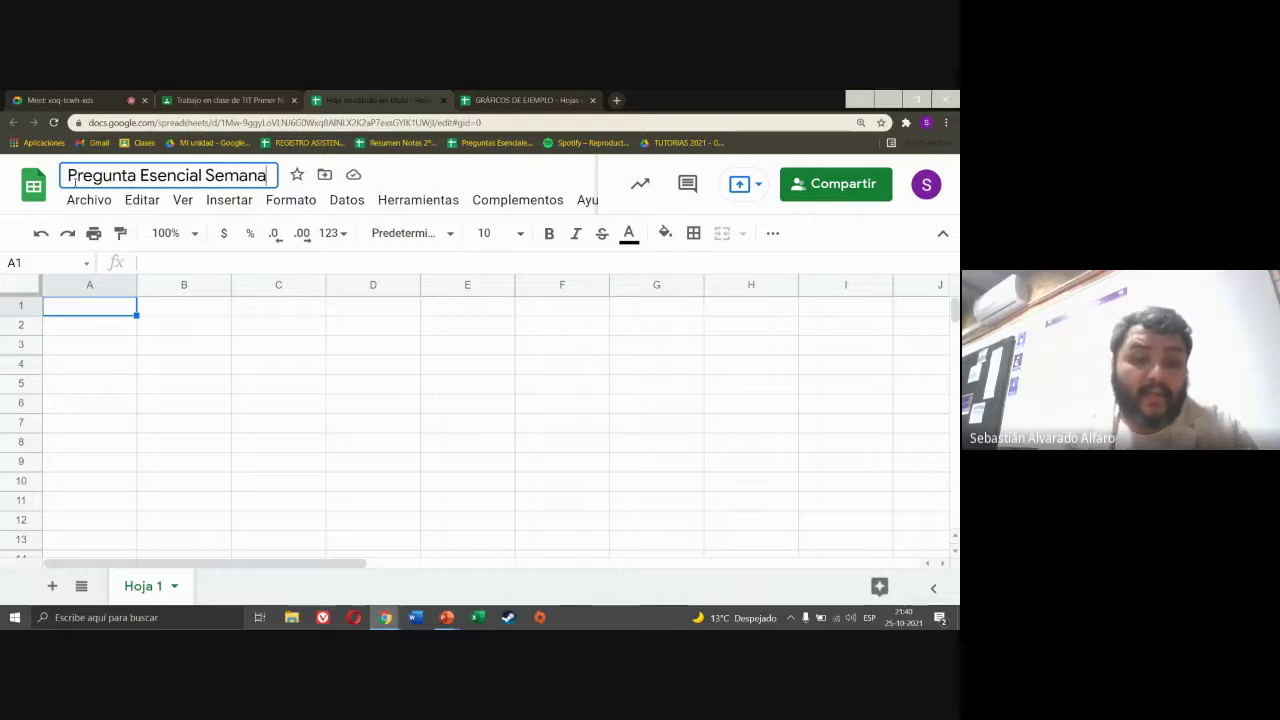
{"action": "type", "text": " 27"}
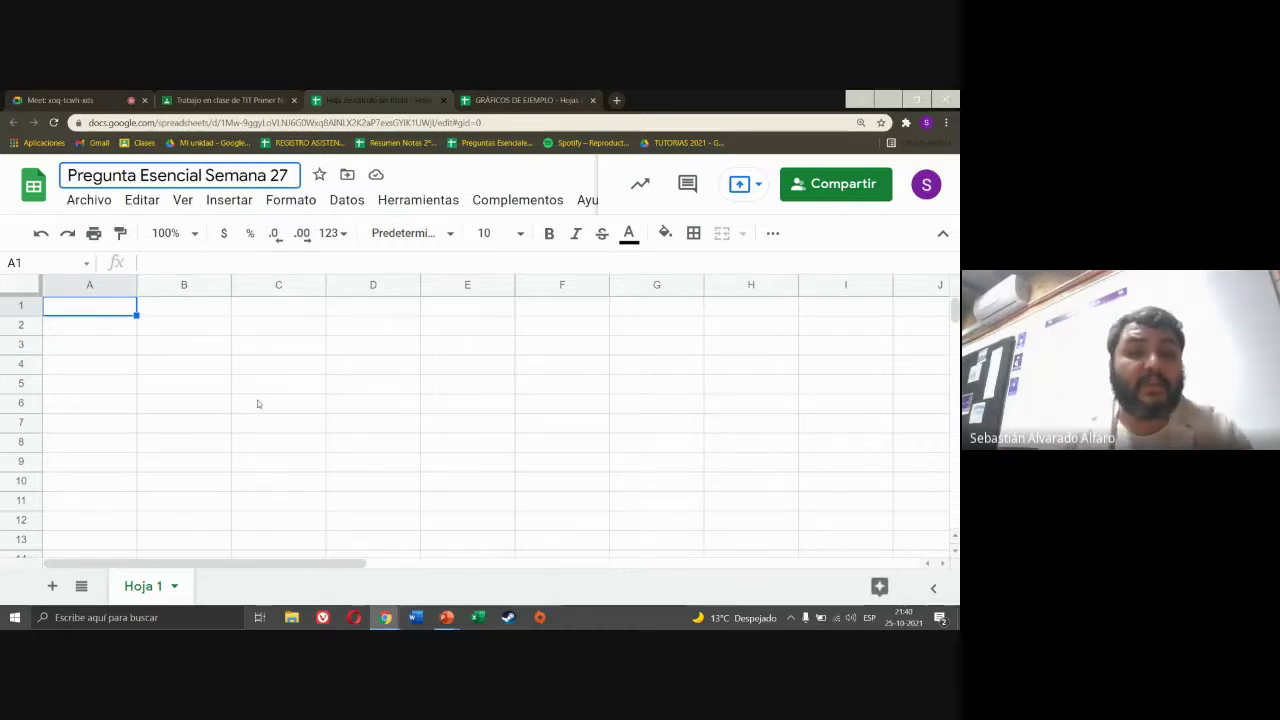
{"action": "left_click", "coordinate": [257, 403]}
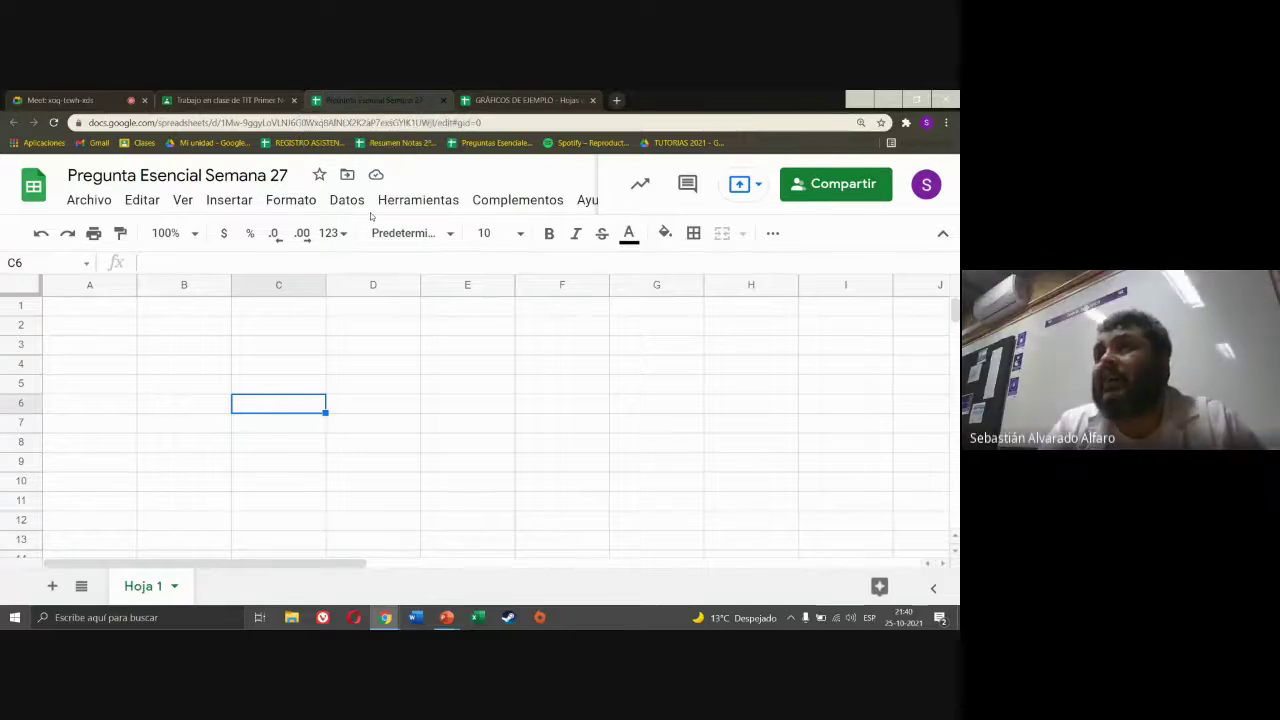
{"action": "left_click", "coordinate": [350, 325]}
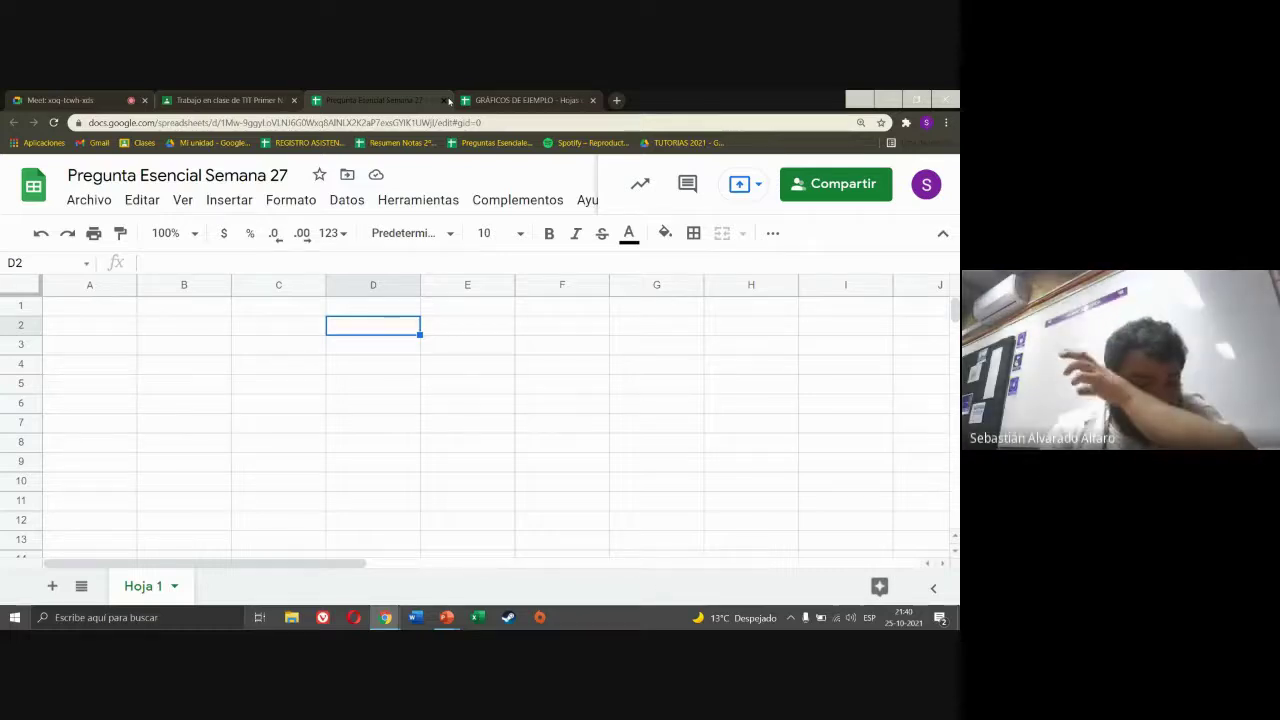
- Close the new spreadsheet and set the assignment's attachment to "Hacer una copia para cada alumno"
{"action": "left_click", "coordinate": [445, 101]}
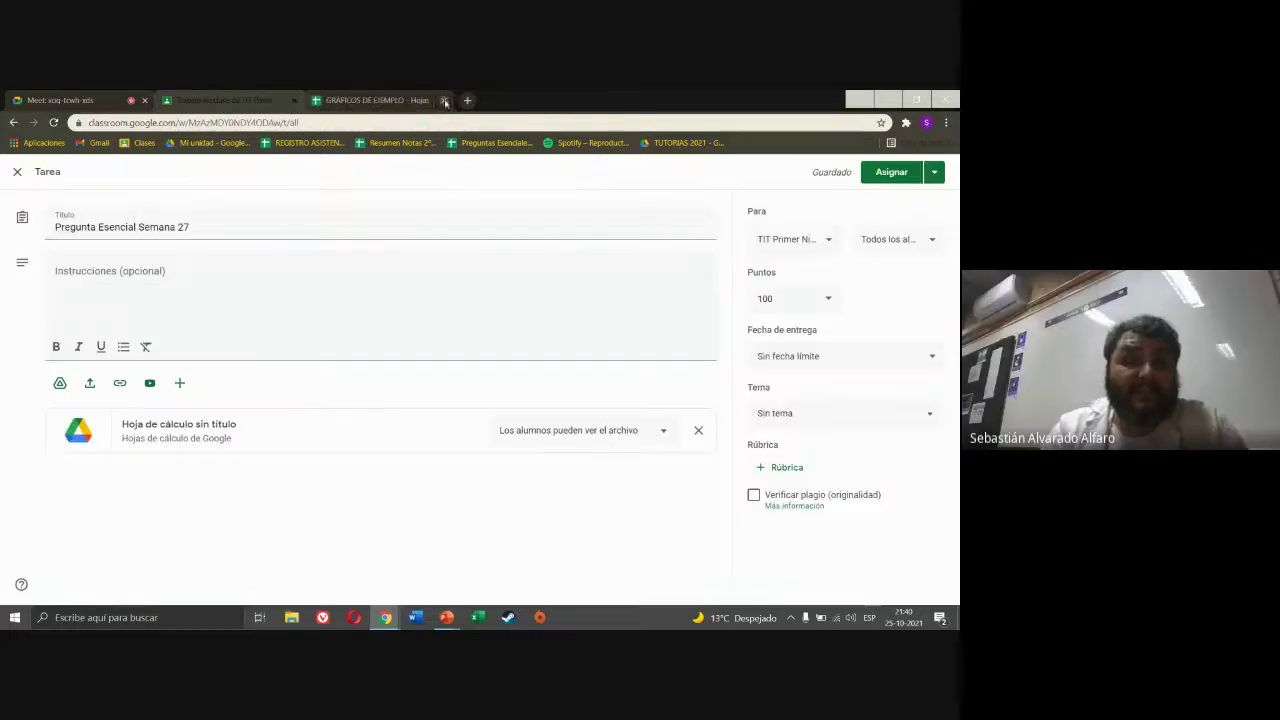
{"action": "left_click", "coordinate": [545, 429]}
{"action": "left_click", "coordinate": [552, 489]}
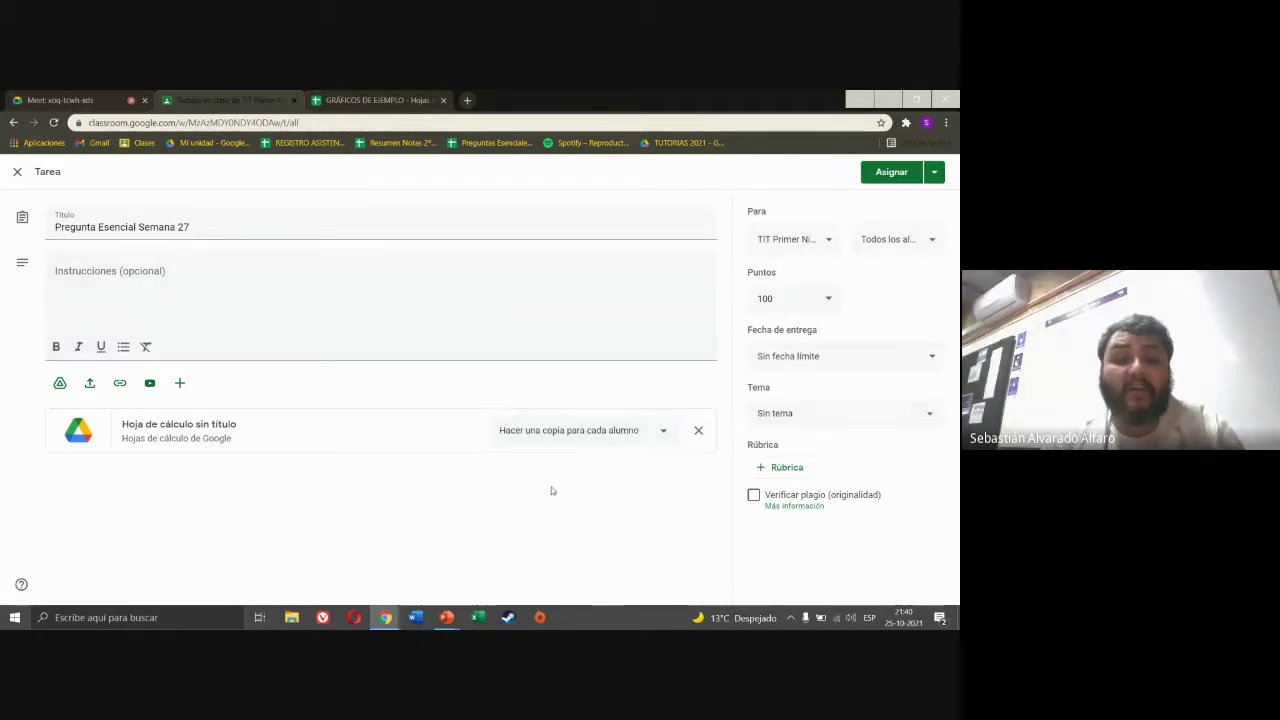
- Begin the assignment instructions with the line "Realice dos gráficos:"
{"action": "left_click", "coordinate": [163, 279]}
{"action": "type", "text": "Rea"}
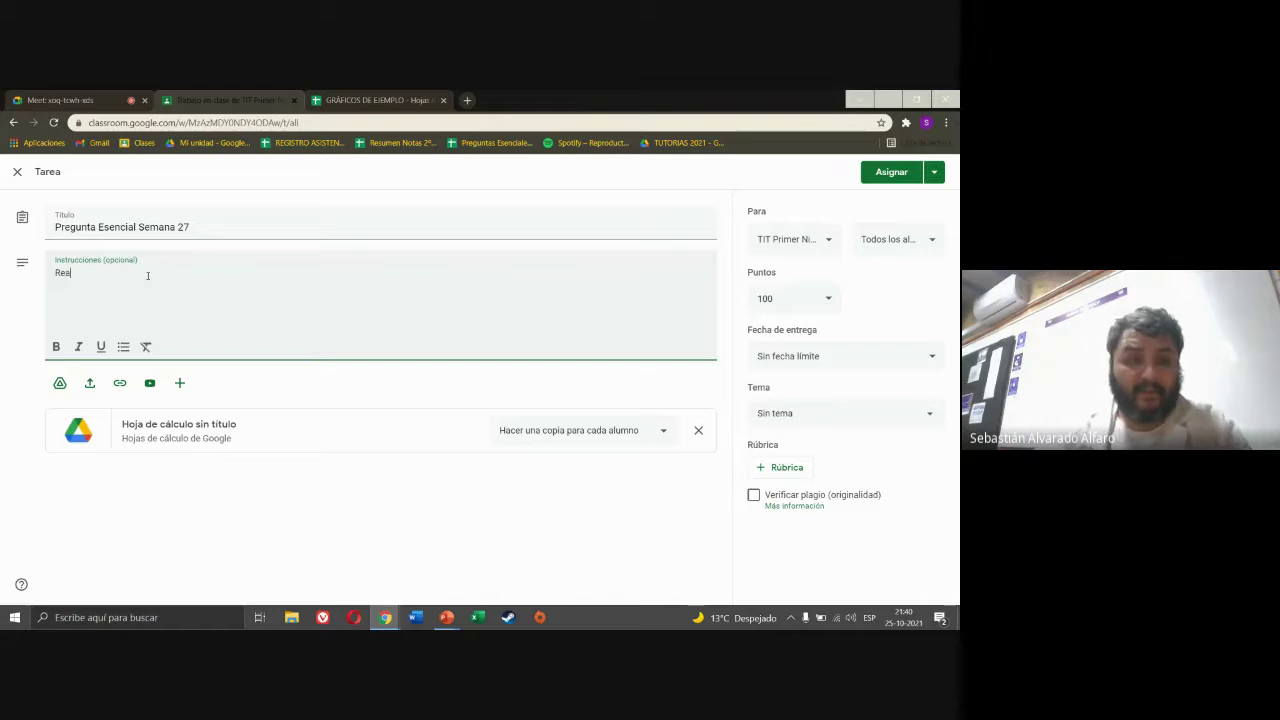
{"action": "type", "text": "lice"}
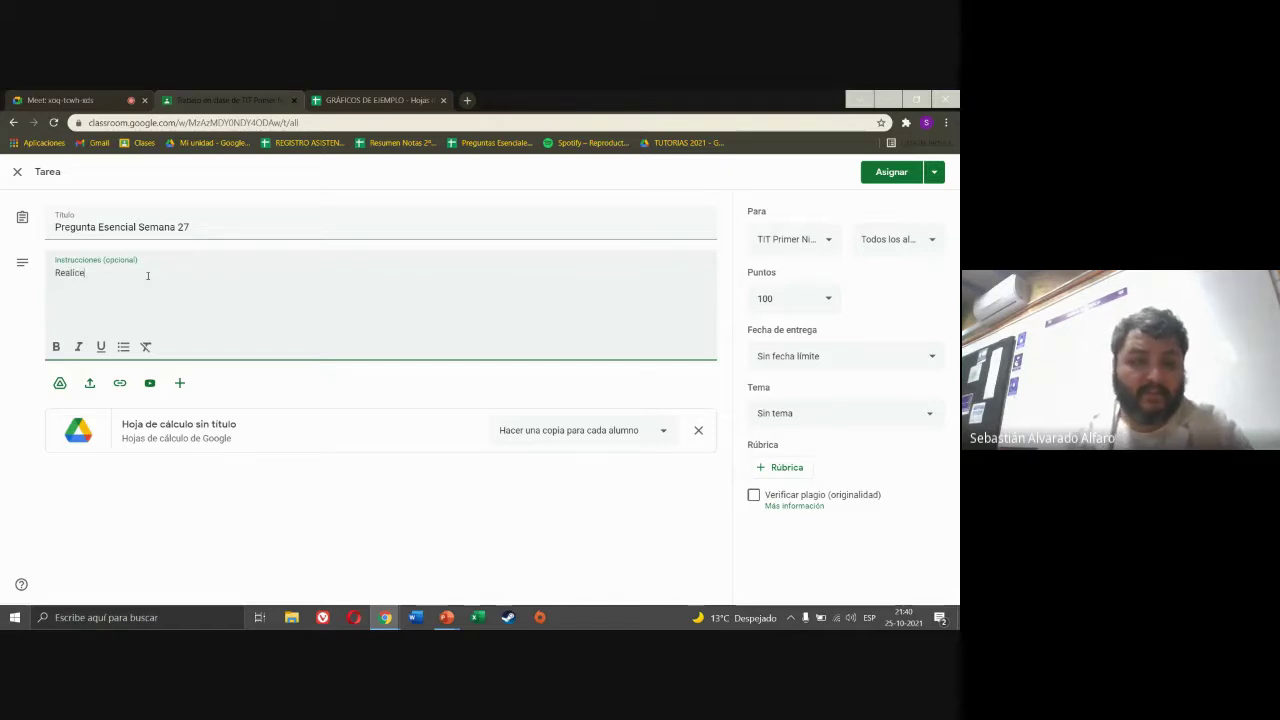
{"action": "type", "text": " dos gráfico"}
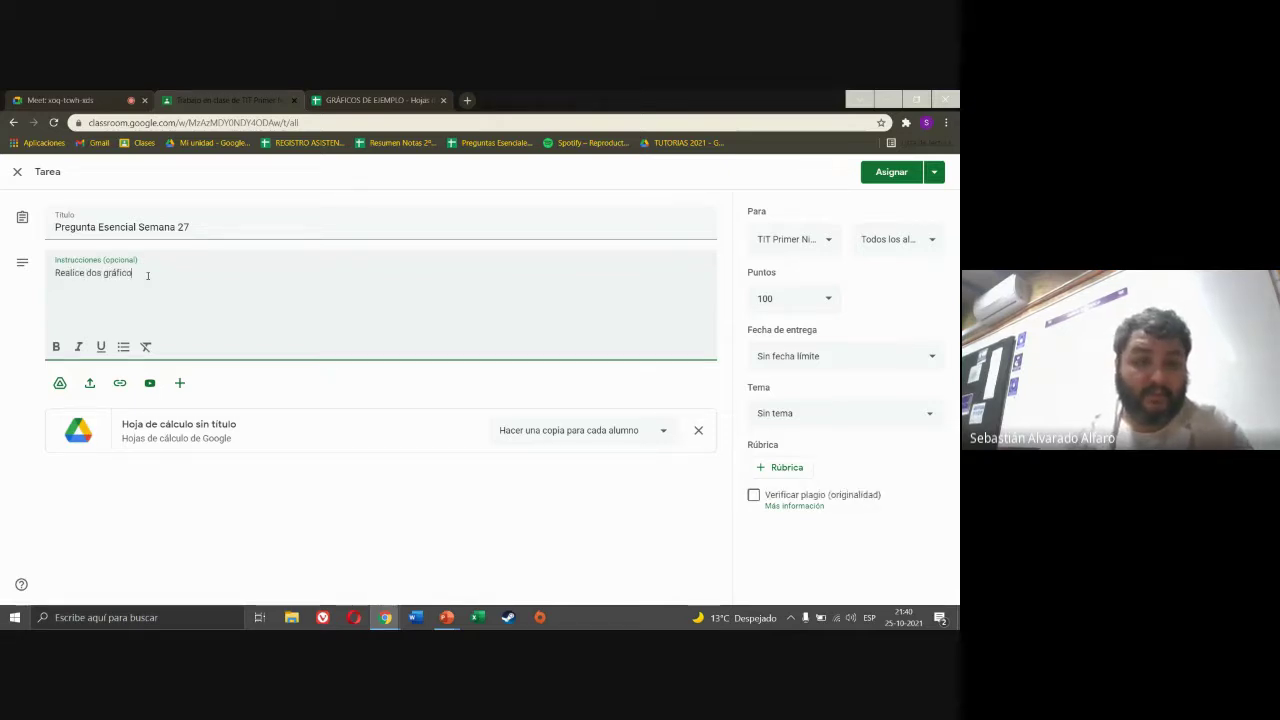
{"action": "type", "text": "s:"}
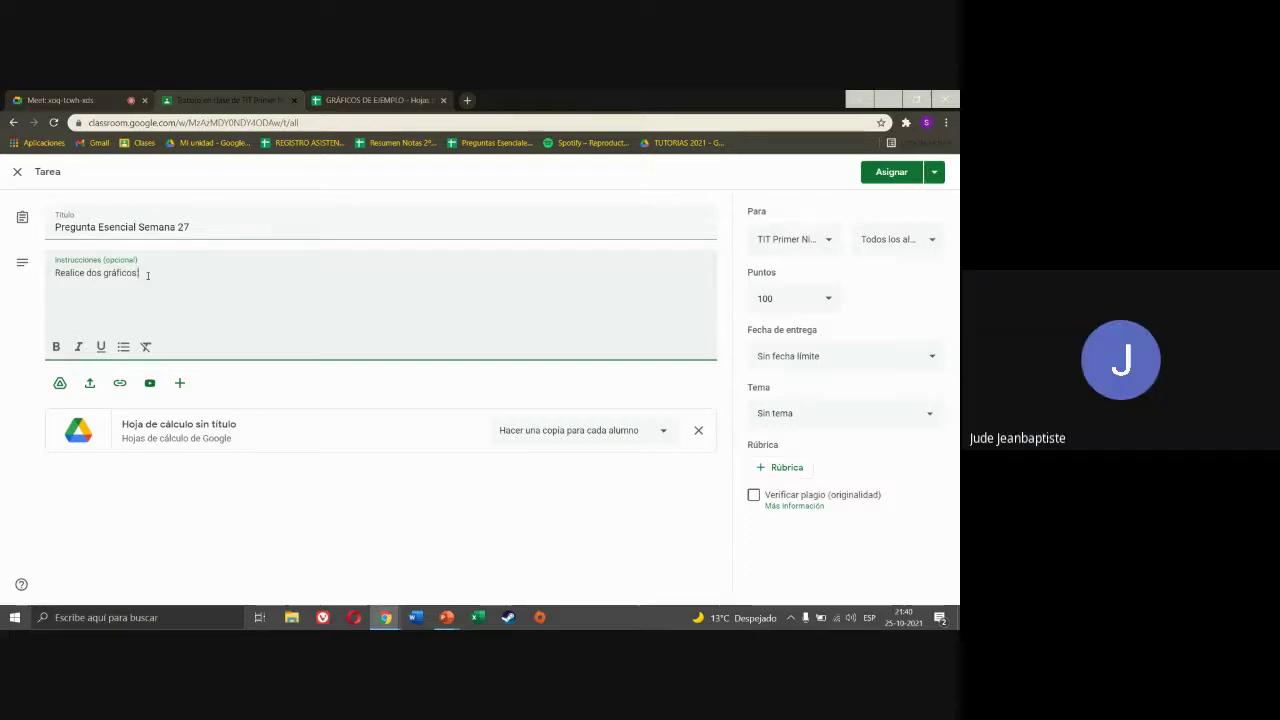
- Add two lines to the instructions below a blank line: "Uno circular" and "Uno de líneas"
{"action": "type", "text": " Uno de ba"}
{"action": "key", "text": "BackSpace"}
{"action": "key", "text": "BackSpace"}
{"action": "key", "text": "BackSpace"}
{"action": "key", "text": "BackSpace"}
{"action": "key", "text": "BackSpace"}
{"action": "key", "text": "BackSpace"}
{"action": "key", "text": "BackSpace"}
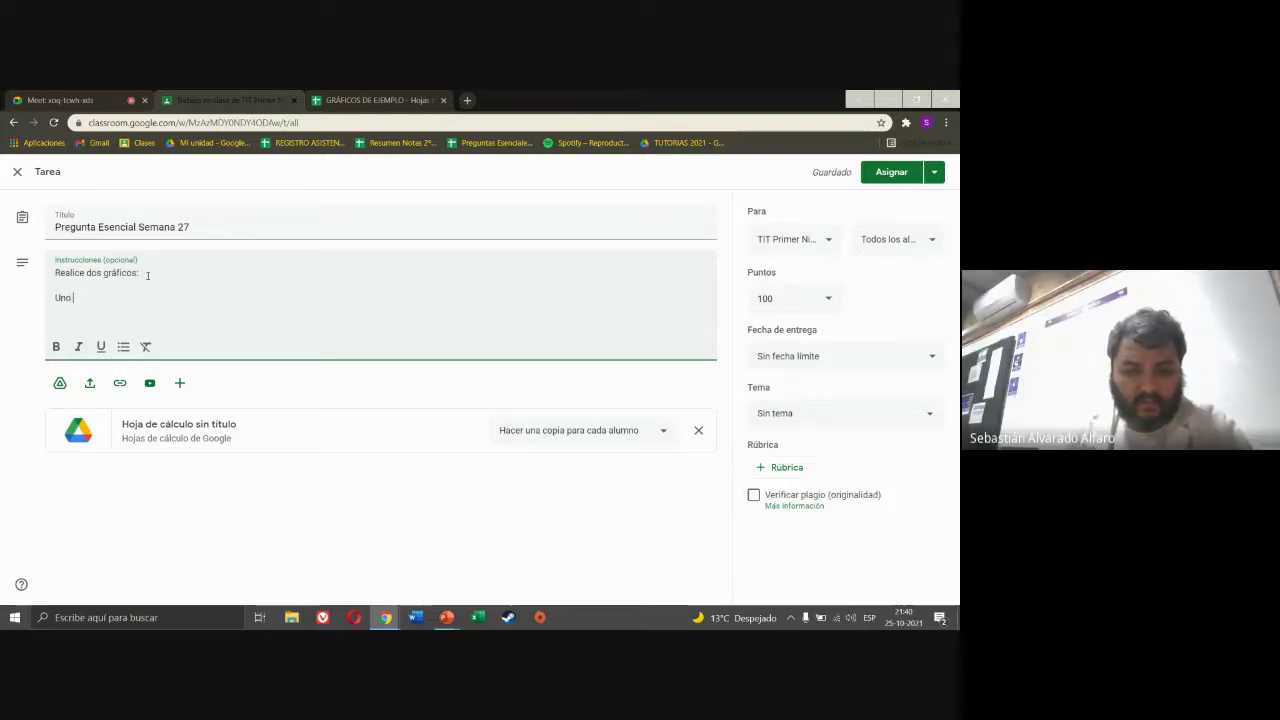
{"action": "type", "text": "circular"}
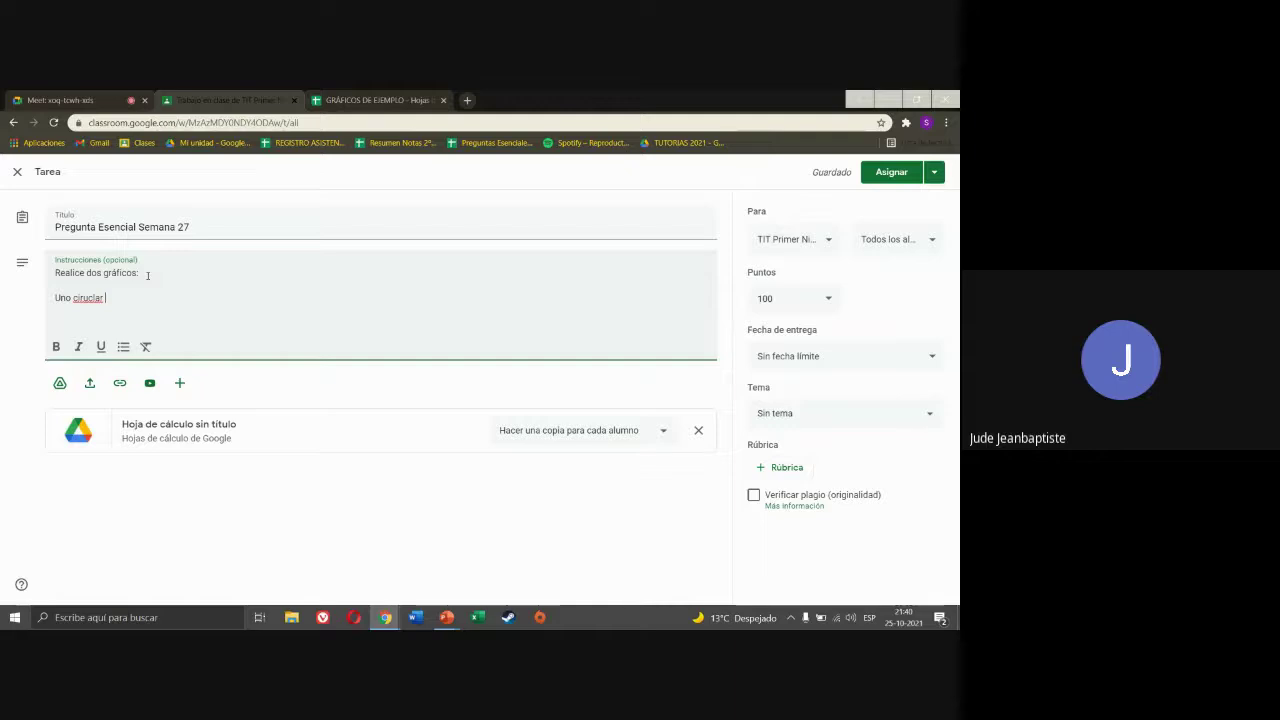
{"action": "key", "text": "BackSpace"}
{"action": "key", "text": "BackSpace"}
{"action": "key", "text": "BackSpace"}
{"action": "key", "text": "BackSpace"}
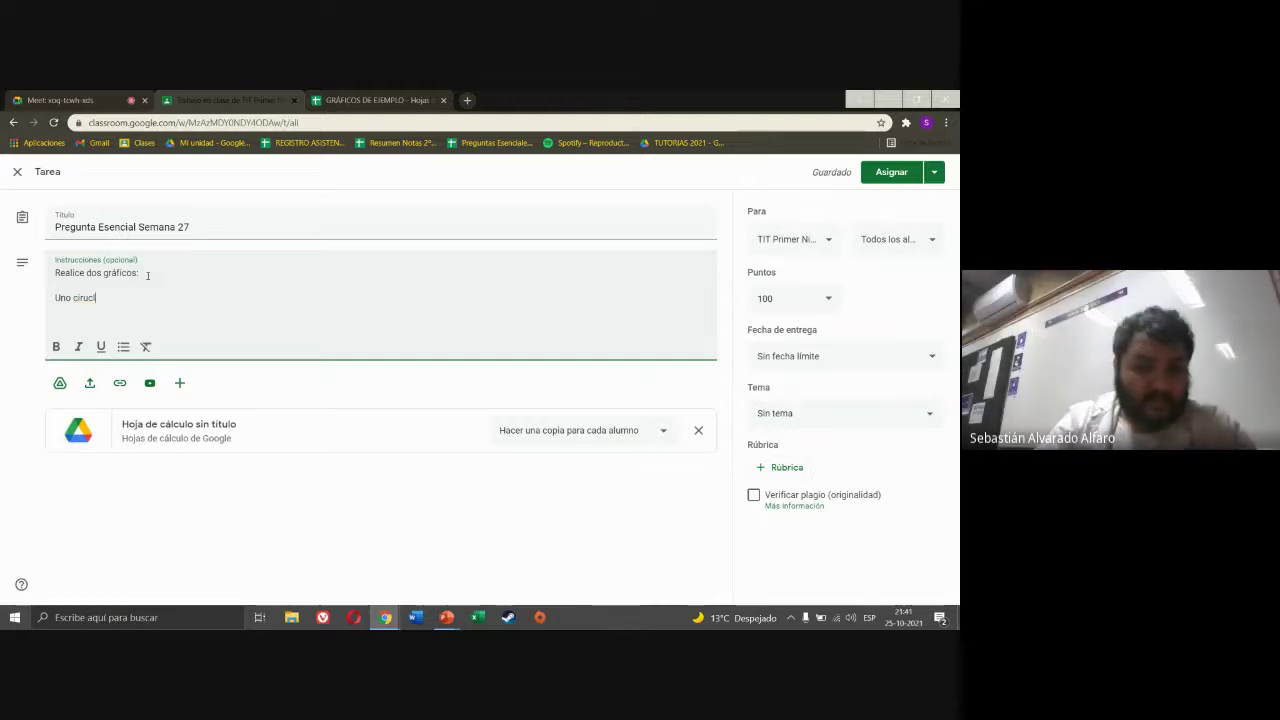
{"action": "type", "text": "ar"}
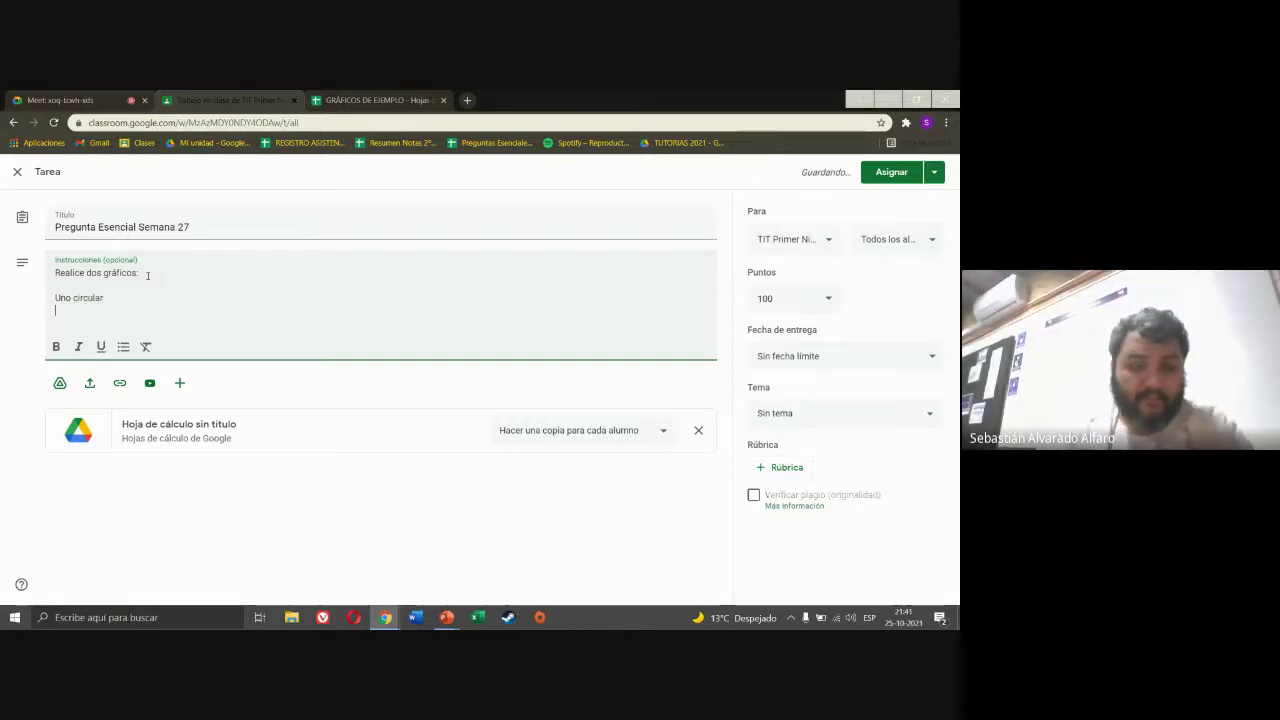
{"action": "key", "text": "Return"}
{"action": "type", "text": "Uno de"}
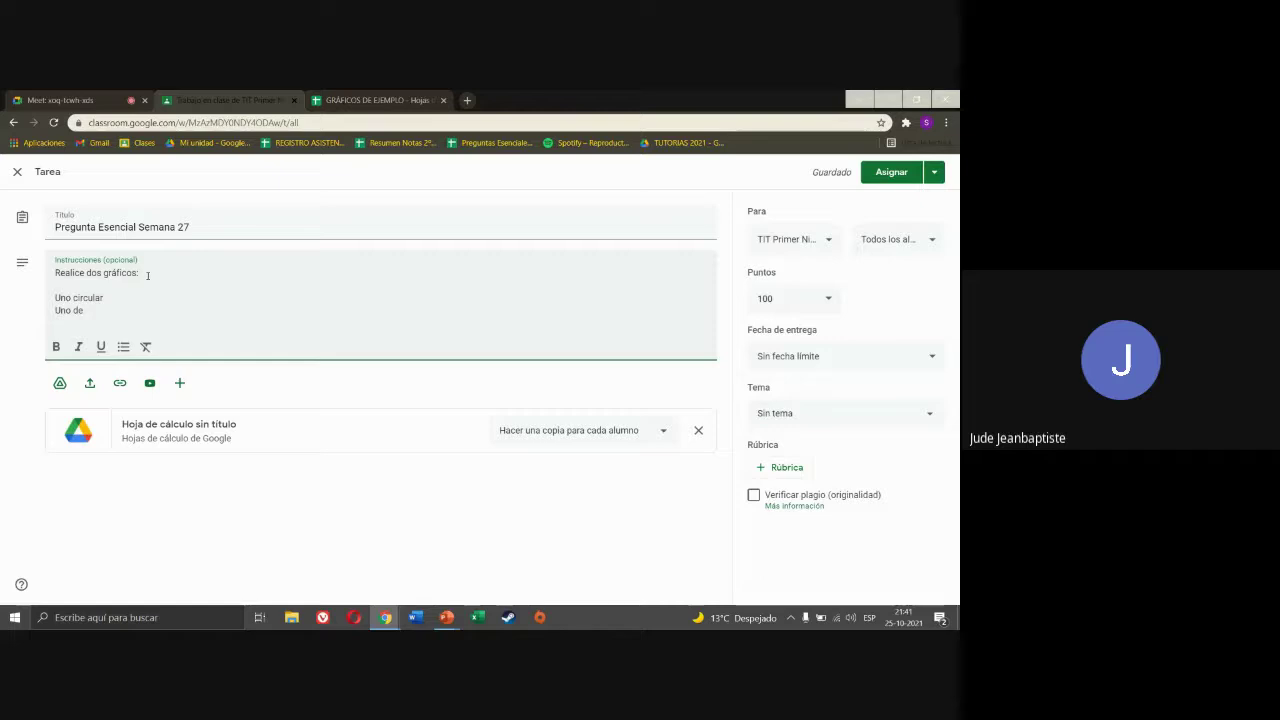
{"action": "type", "text": "íneas"}
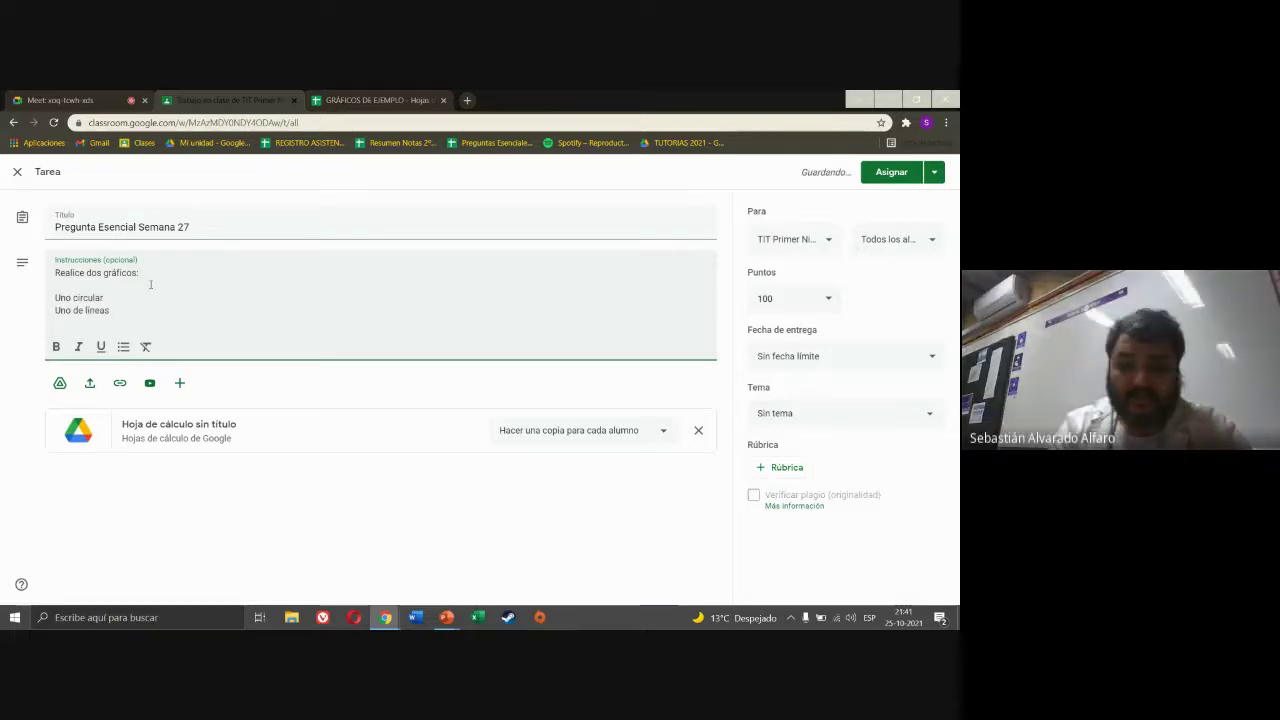
- End the instructions, after a blank line, with "Con la información que aparece en la última diapositiva."
{"action": "key", "text": "Return"}
{"action": "key", "text": "Return"}
{"action": "type", "text": "Con"}
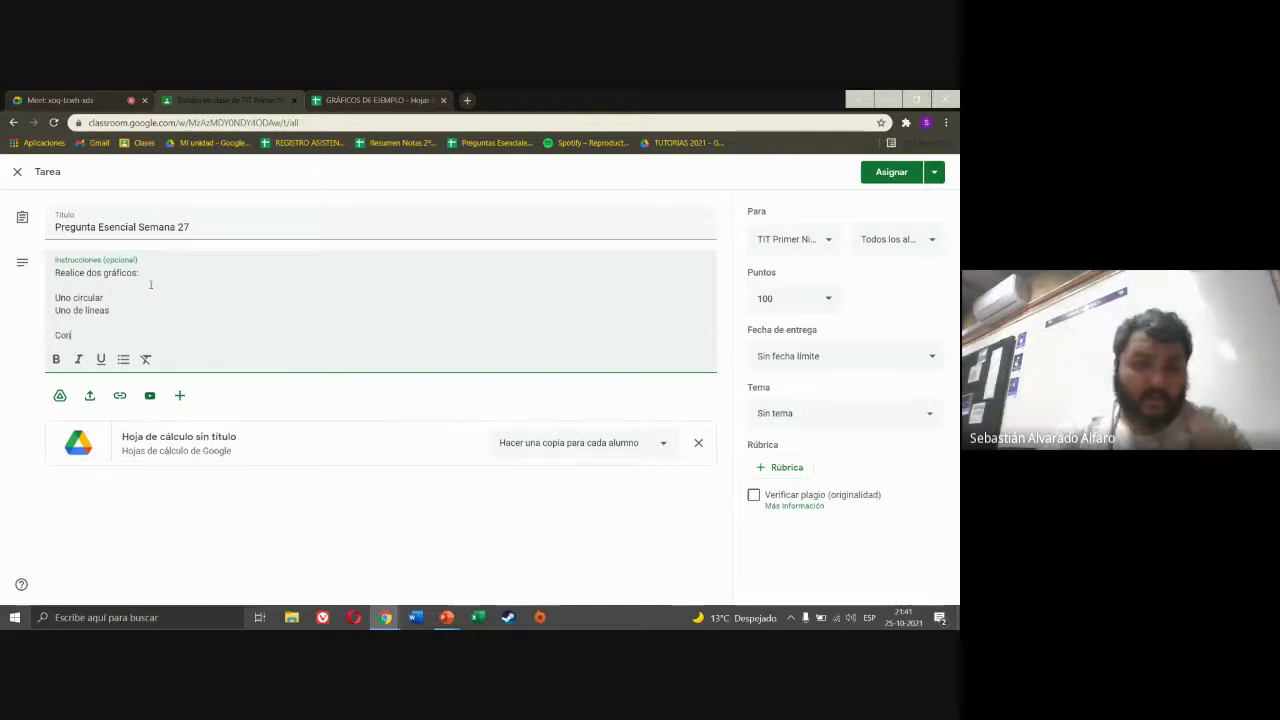
{"action": "type", "text": " la informació"}
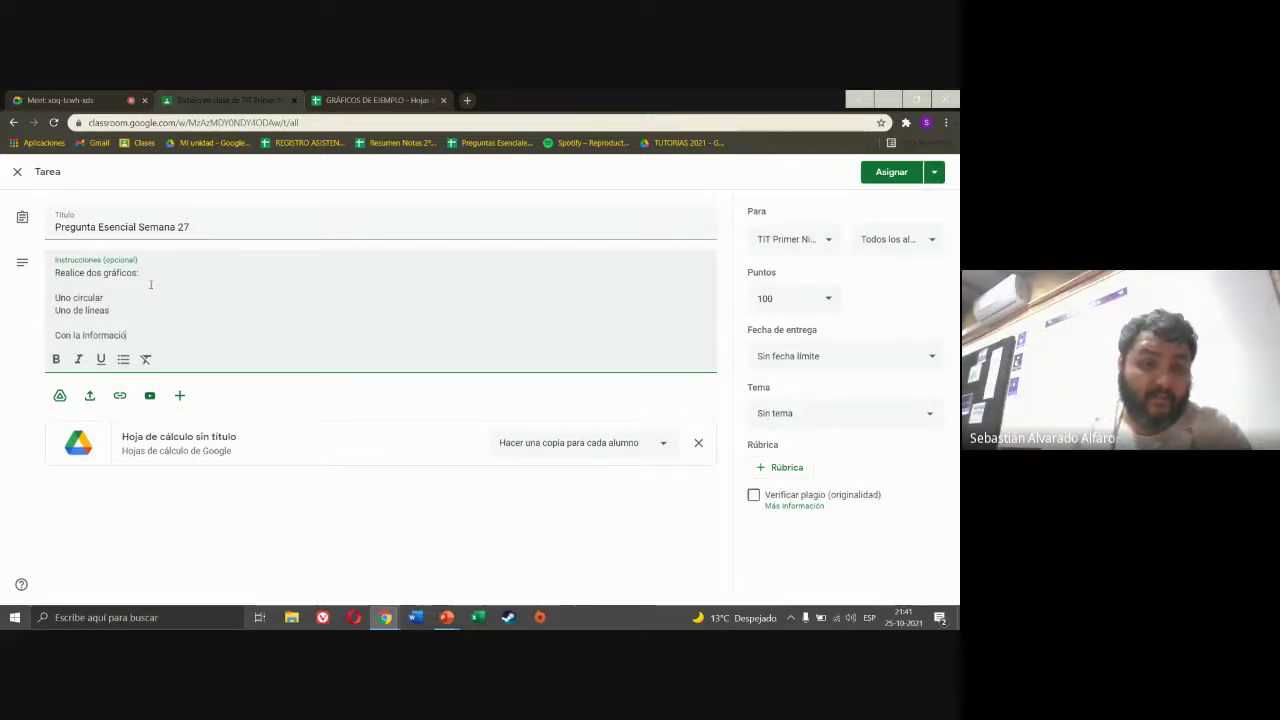
{"action": "type", "text": "n que apaec"}
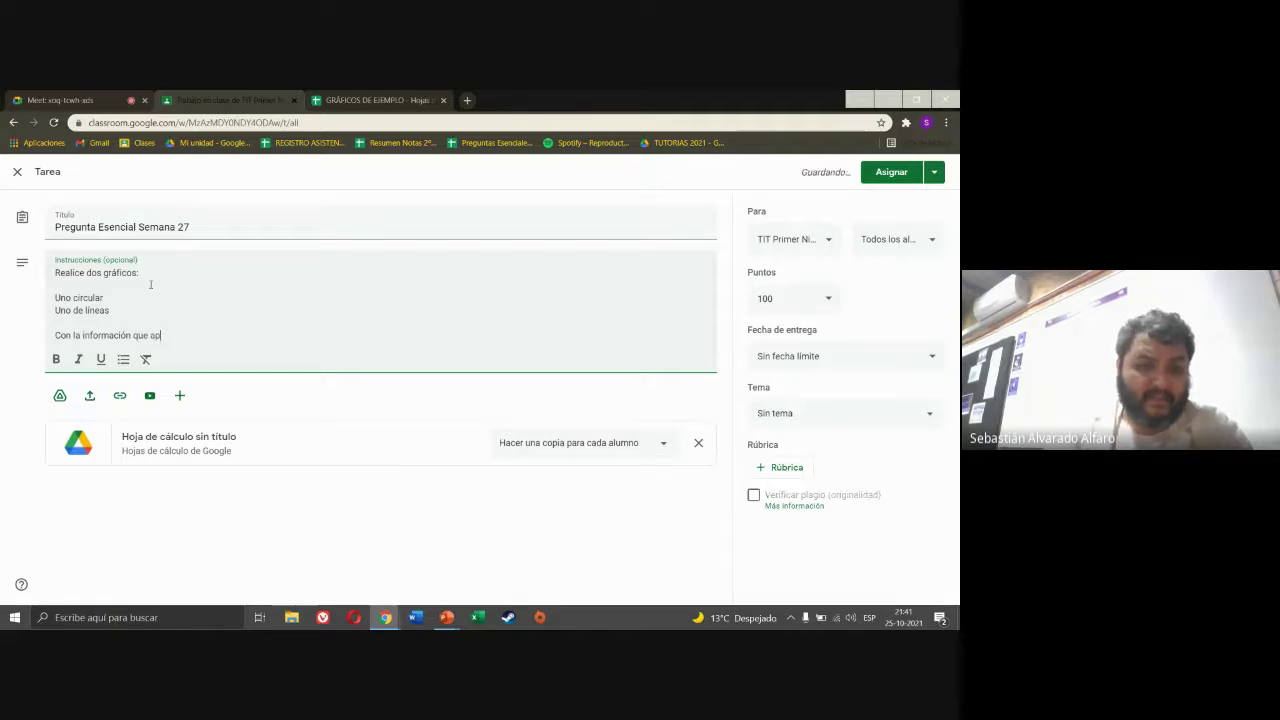
{"action": "key", "text": "BackSpace"}
{"action": "key", "text": "BackSpace"}
{"action": "type", "text": "rece en la"}
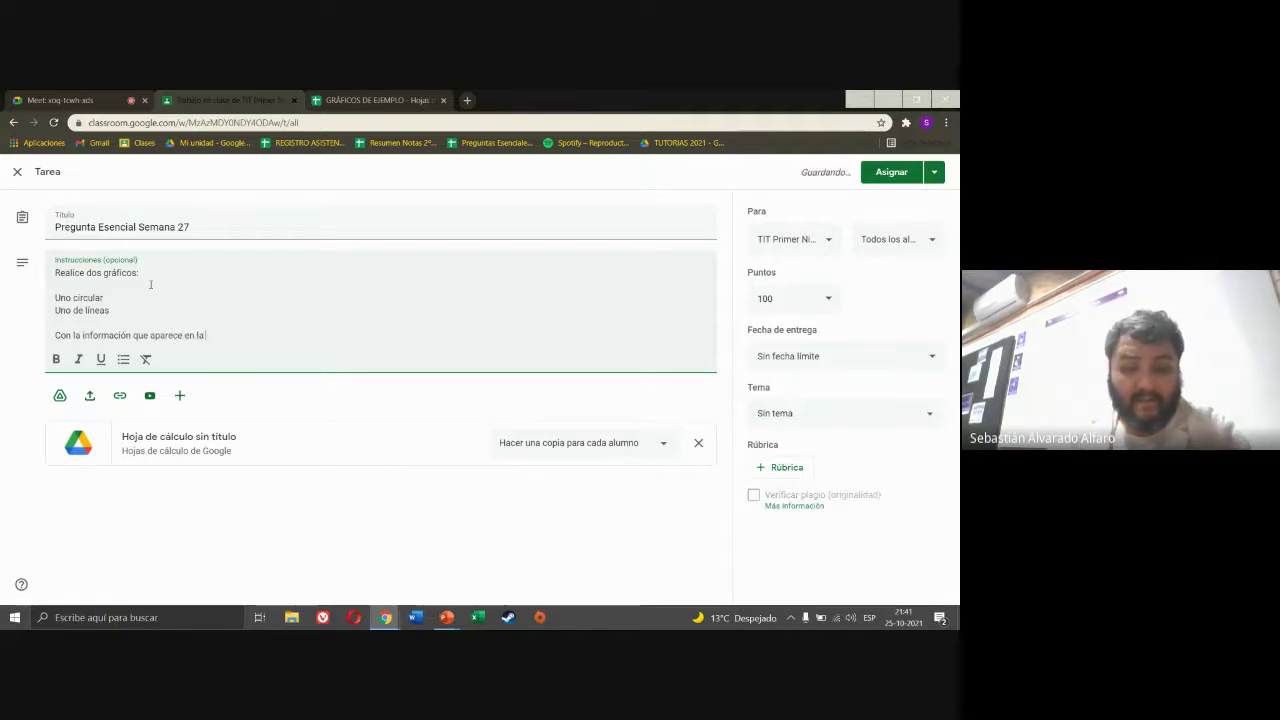
{"action": "type", "text": " últ"}
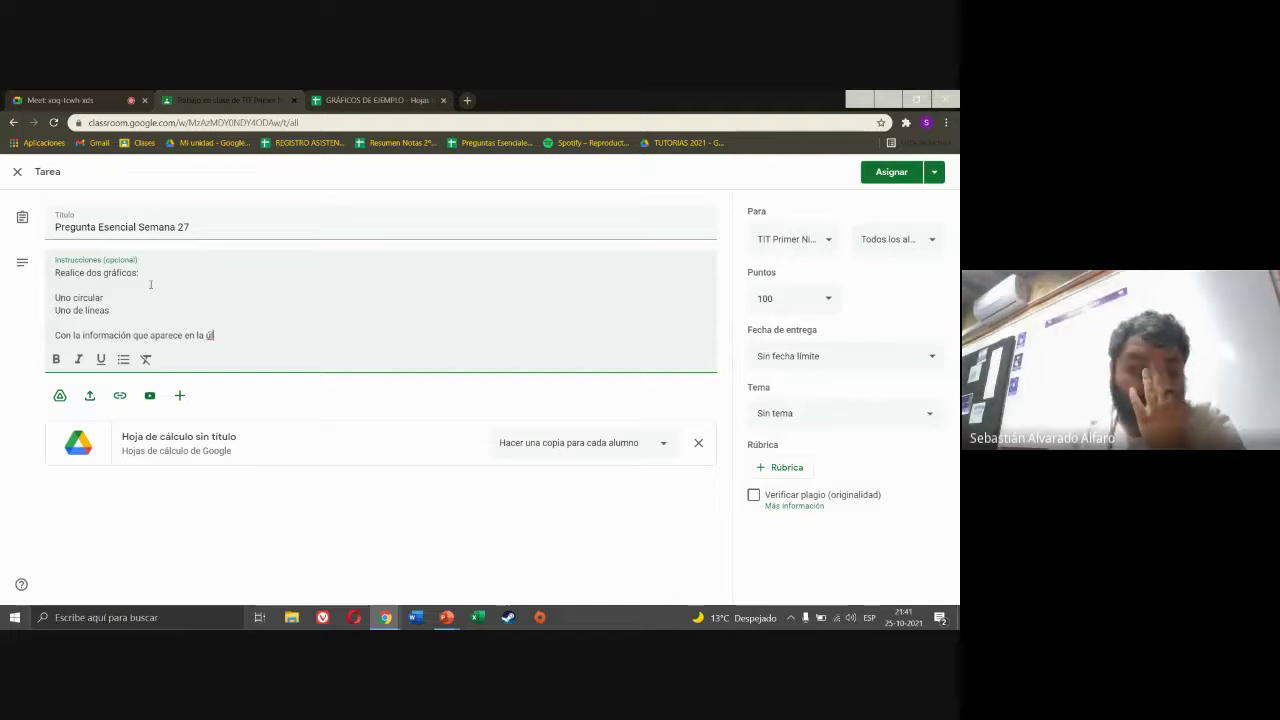
{"action": "type", "text": "ima diapositiva."}
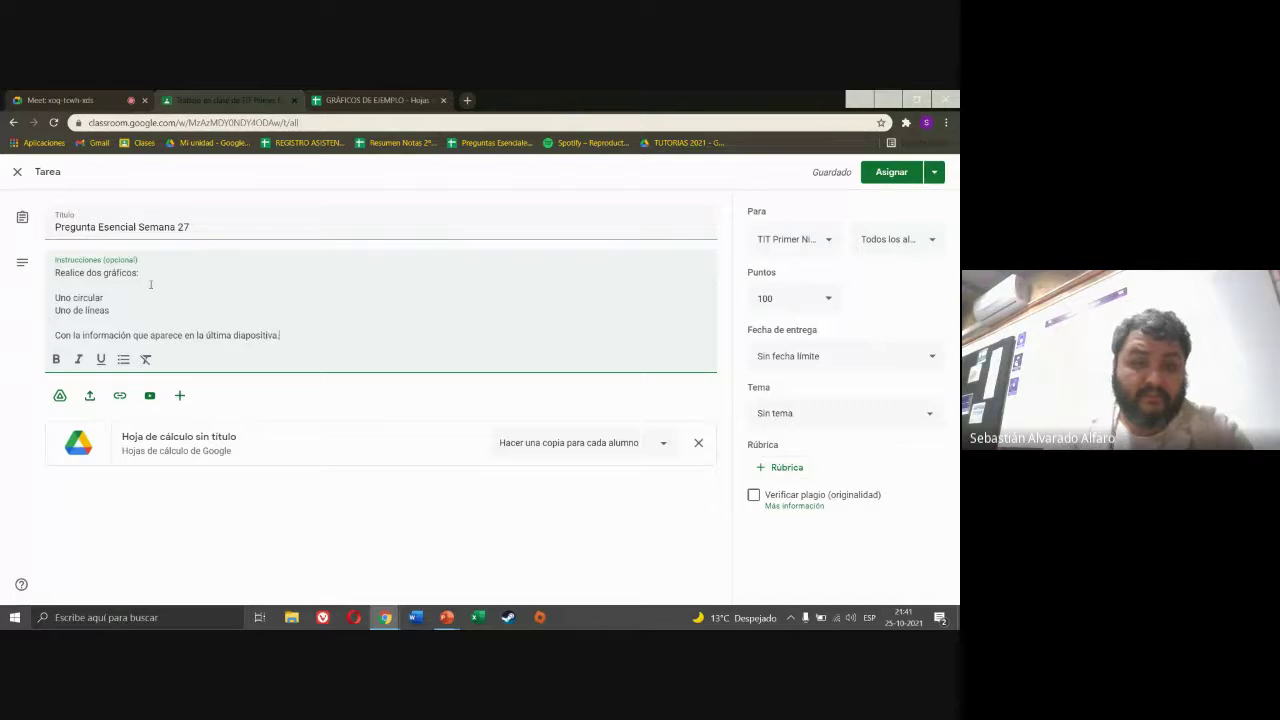
- Set the assignment's points to 7 and its topic to "Semana 27: GRÁFICOS EN UNA HOJA DE CÁLCULO"
{"action": "left_click_drag", "start_coordinate": [778, 298], "coordinate": [716, 298]}
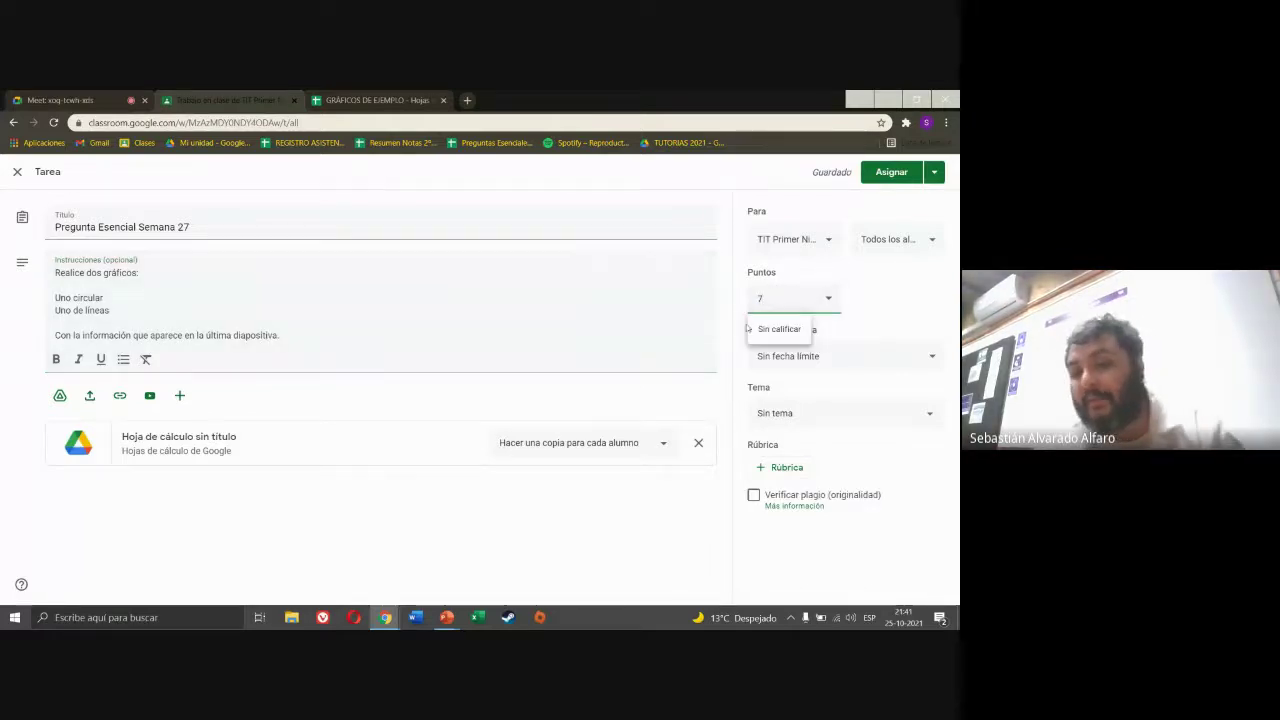
{"action": "left_click", "coordinate": [786, 412]}
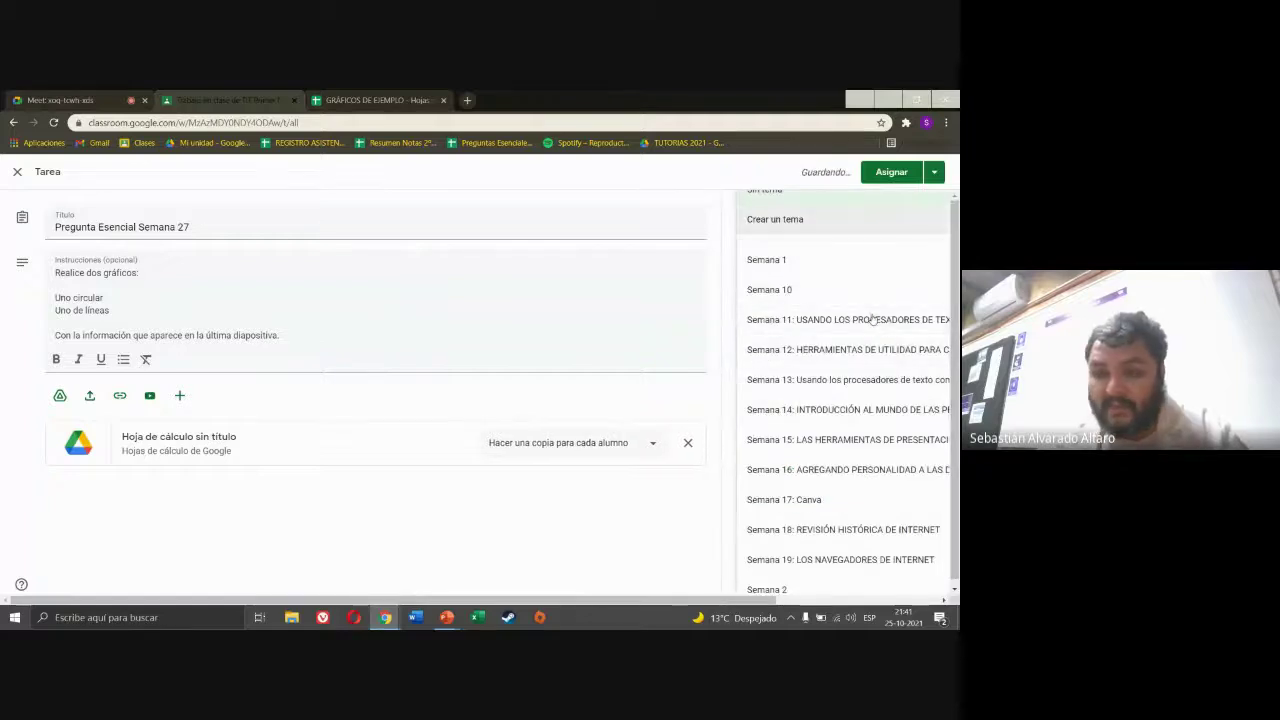
{"action": "scroll", "coordinate": [872, 318], "scroll_direction": "down", "scroll_amount": 5}
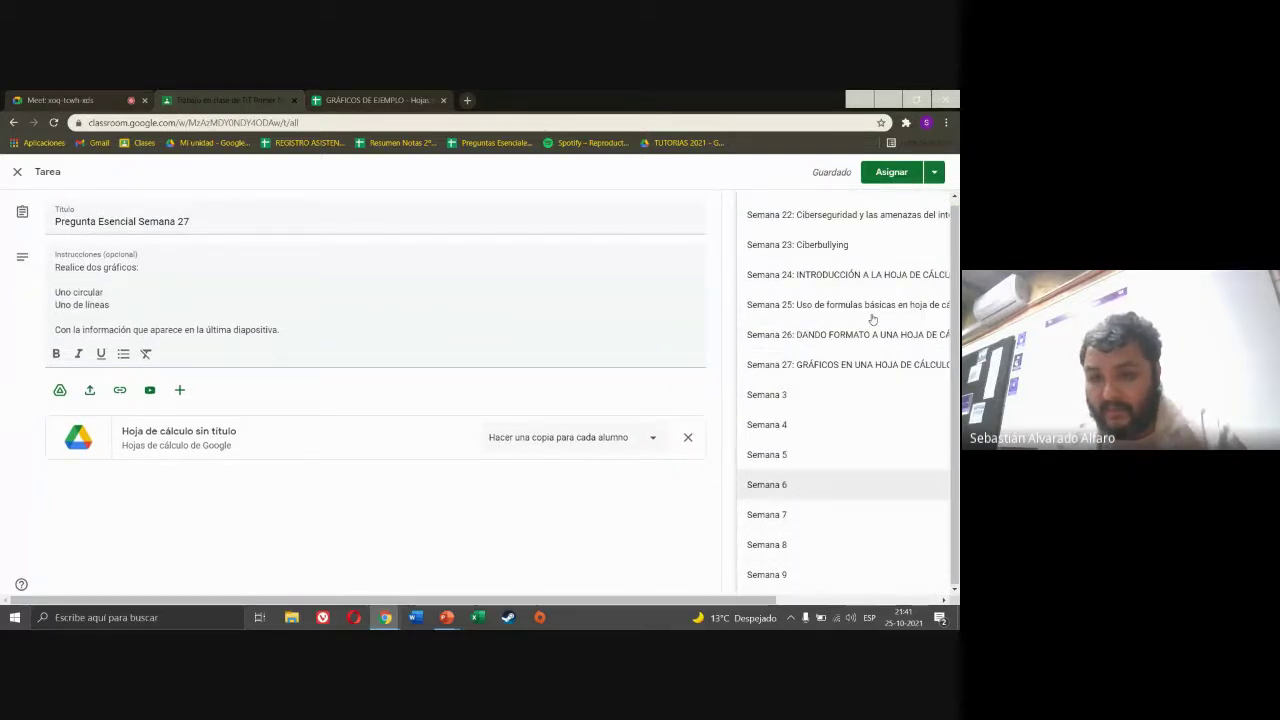
{"action": "left_click", "coordinate": [846, 364]}
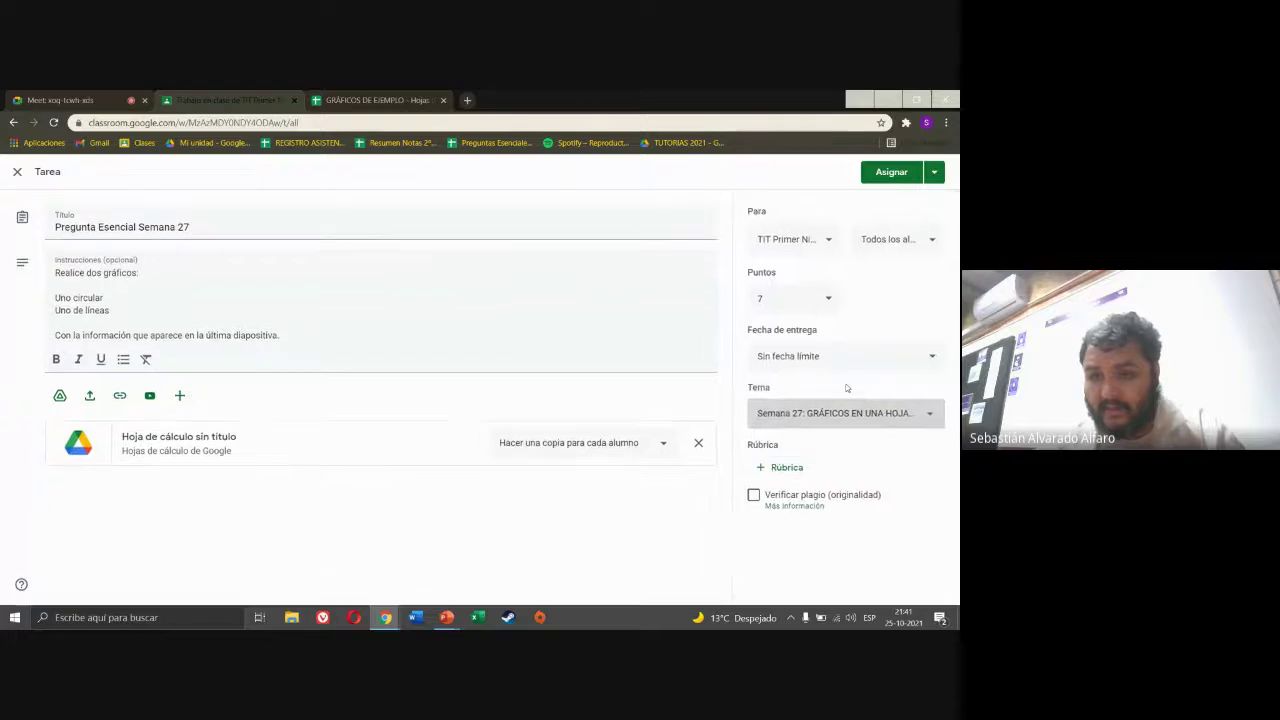
- Set the assignment's due date to 29 October 2021 at 22:05 and attach a new Google Docs document to it
{"action": "left_click", "coordinate": [814, 358]}
{"action": "left_click", "coordinate": [823, 404]}
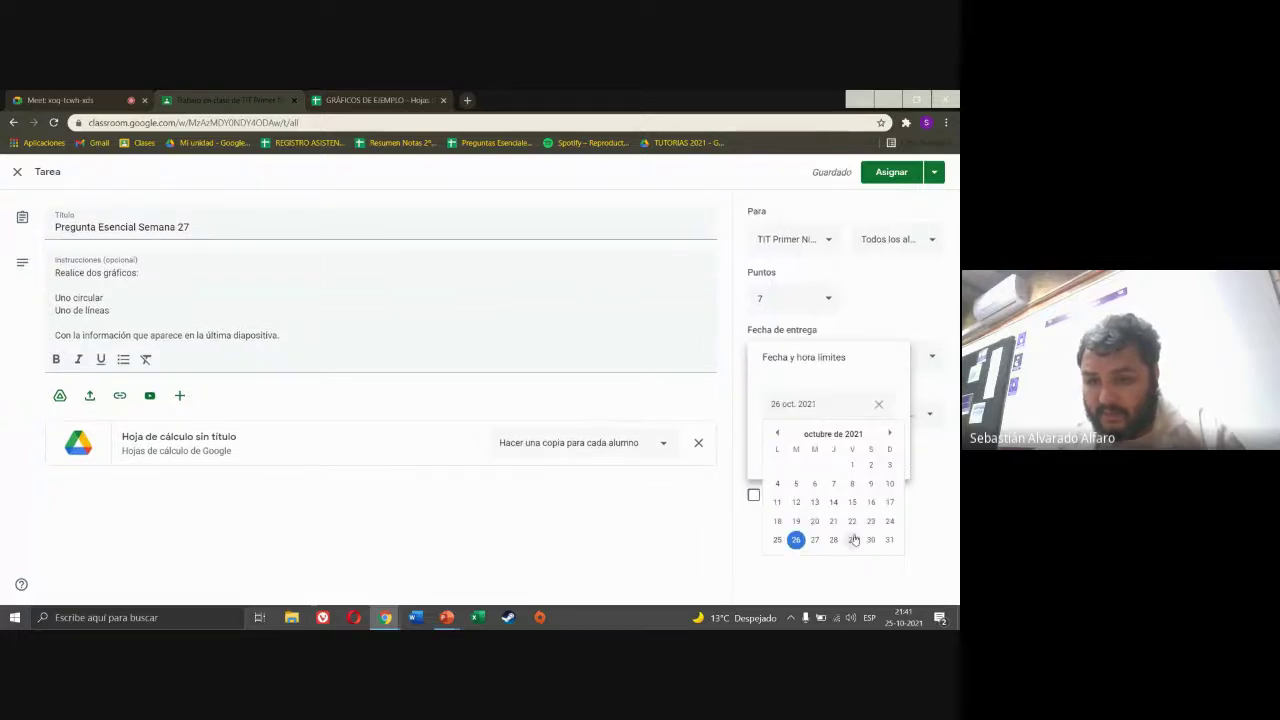
{"action": "left_click", "coordinate": [854, 540]}
{"action": "left_click", "coordinate": [797, 440]}
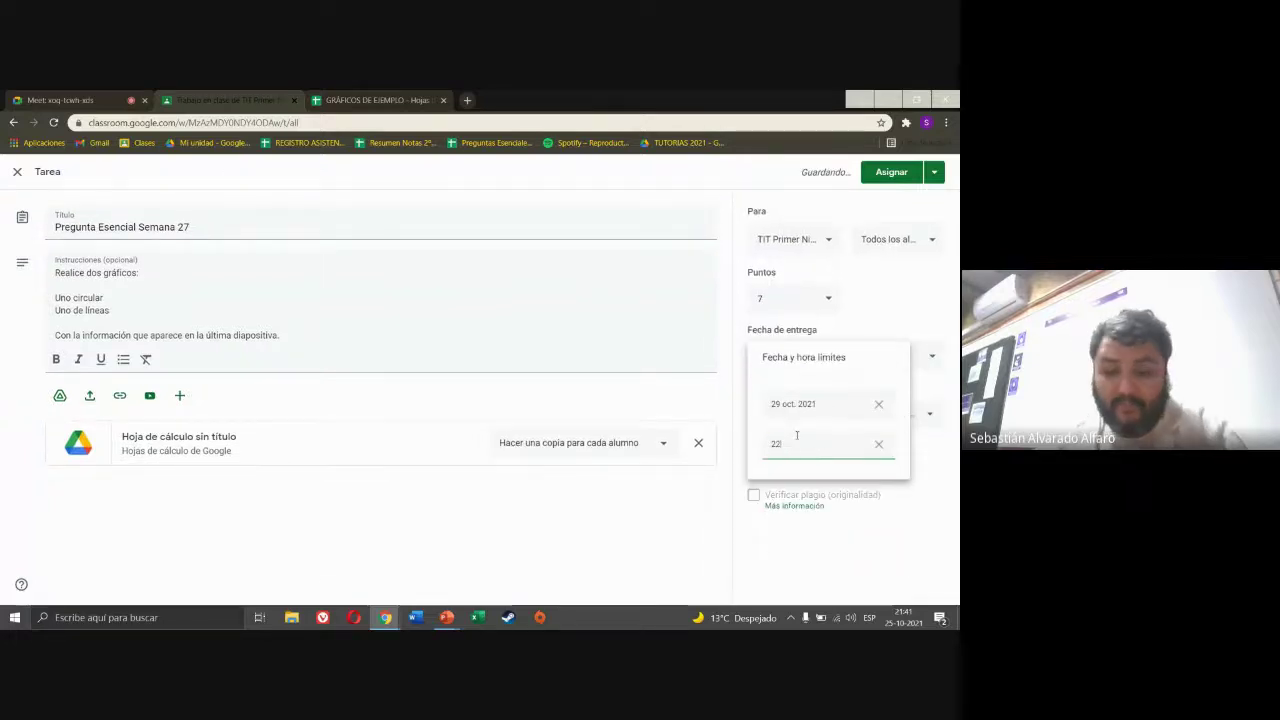
{"action": "type", "text": "22:05"}
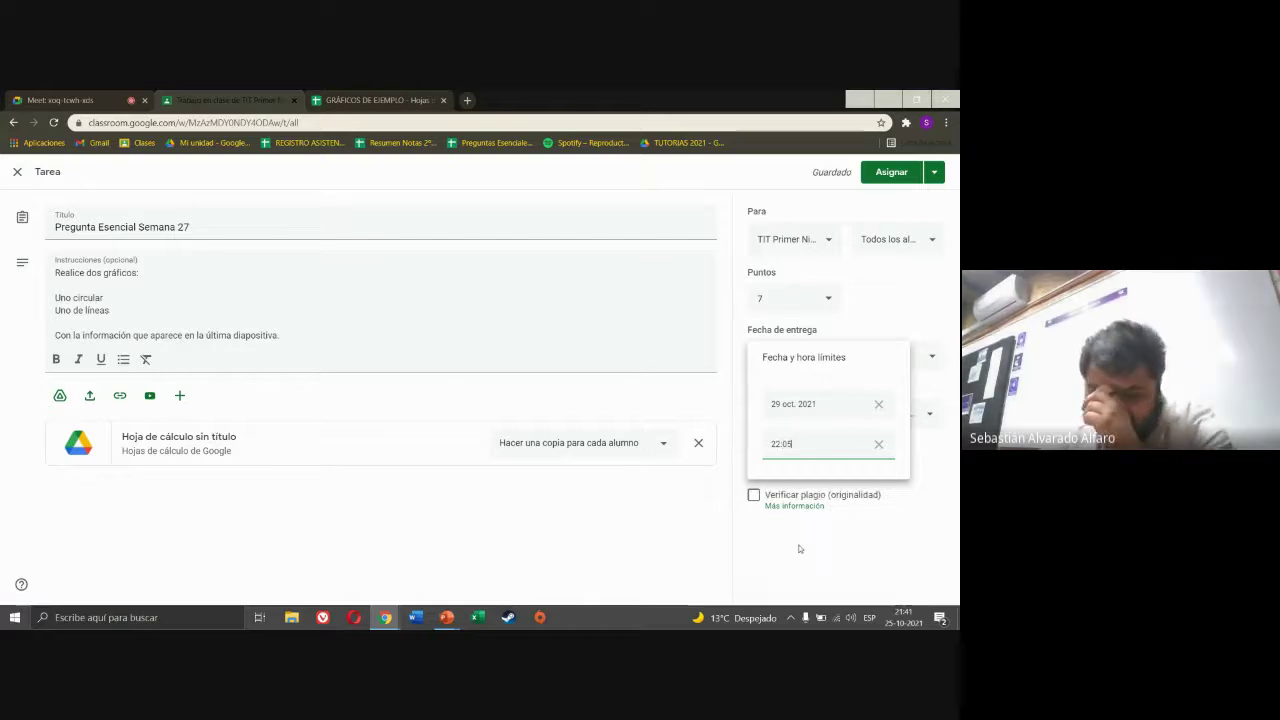
{"action": "left_click", "coordinate": [799, 547]}
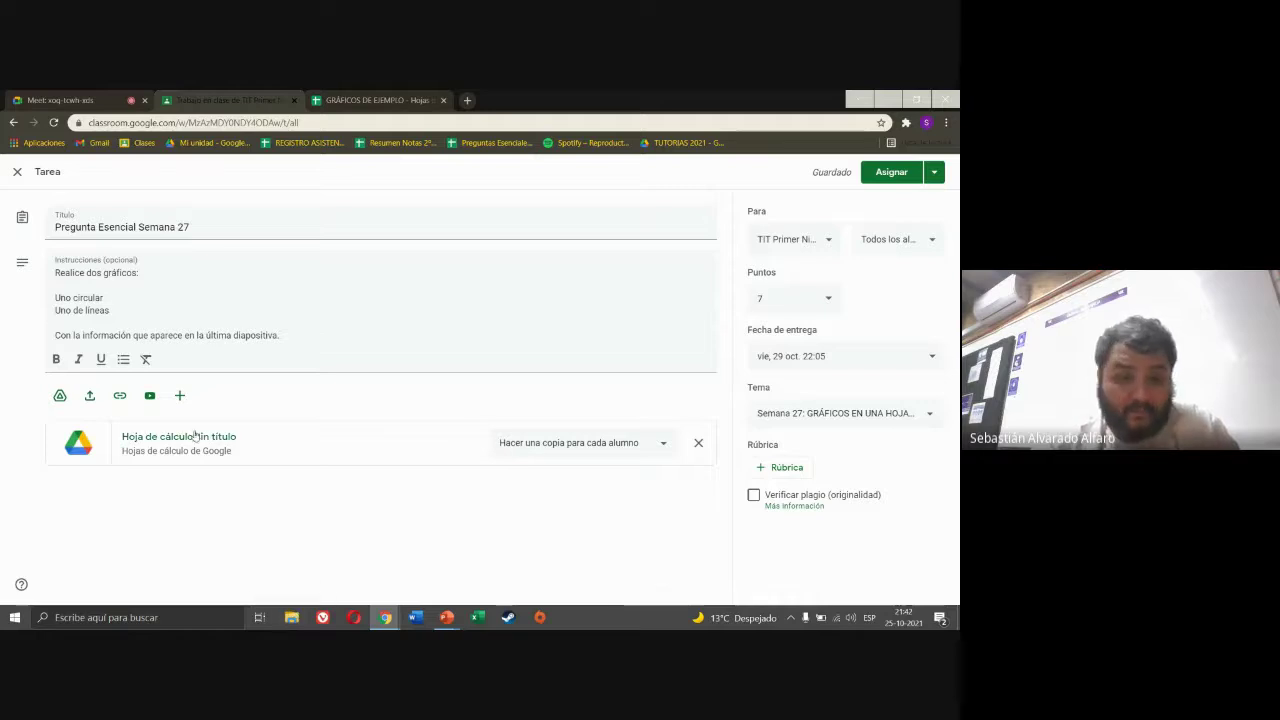
{"action": "left_click", "coordinate": [181, 398]}
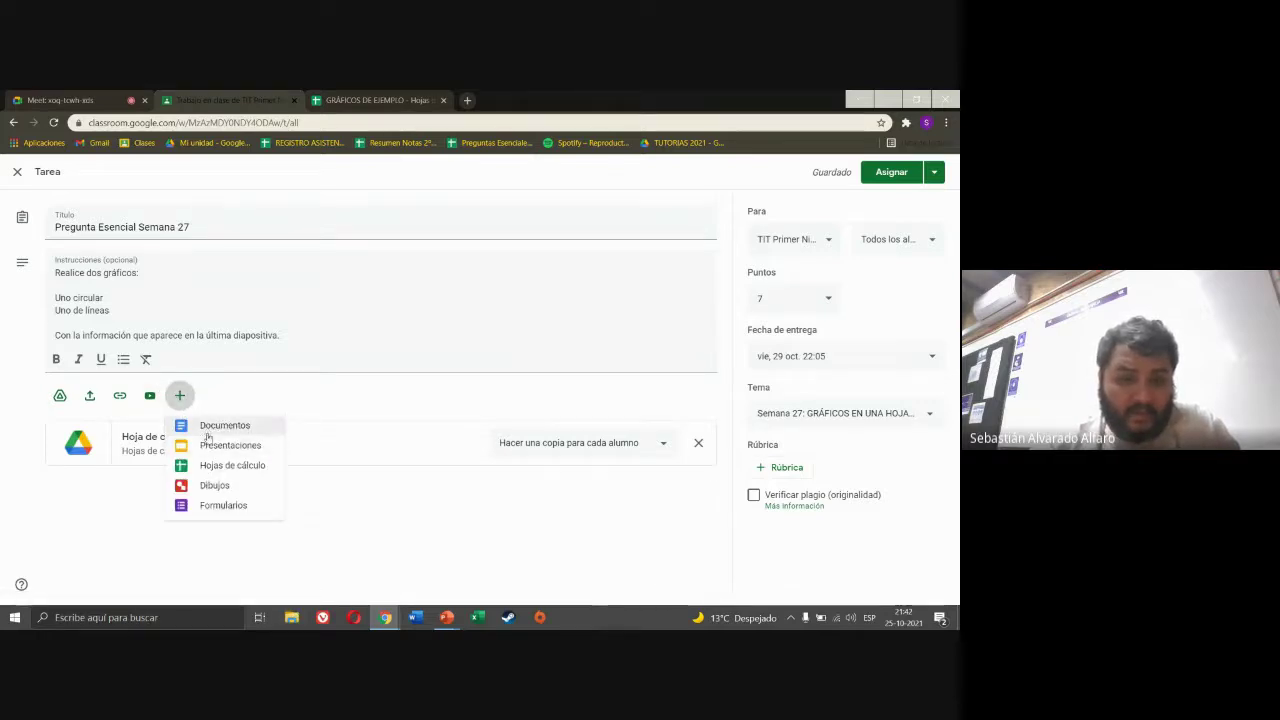
{"action": "left_click", "coordinate": [206, 428]}
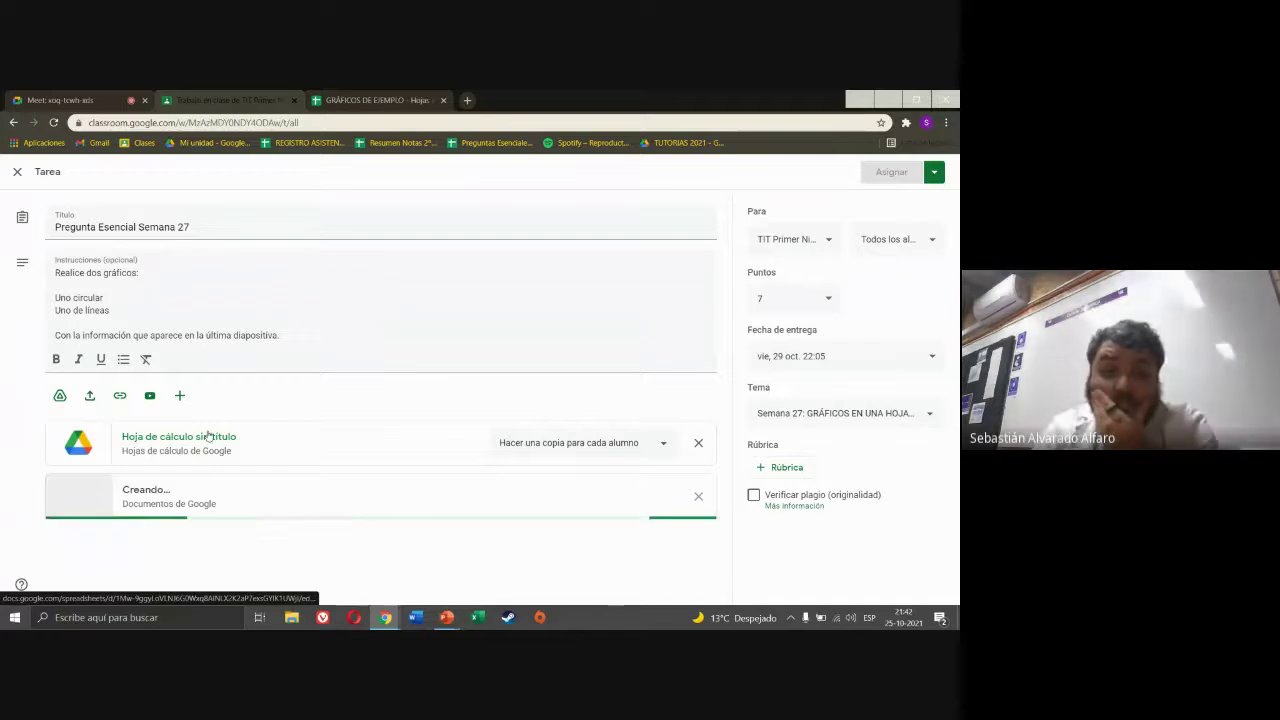
- Switch to File Explorer and open the PDF "SEMANA 27 TIT 1NM MTN" from the TIT Primer Nivel folder in Descargas
{"action": "left_click", "coordinate": [291, 617]}
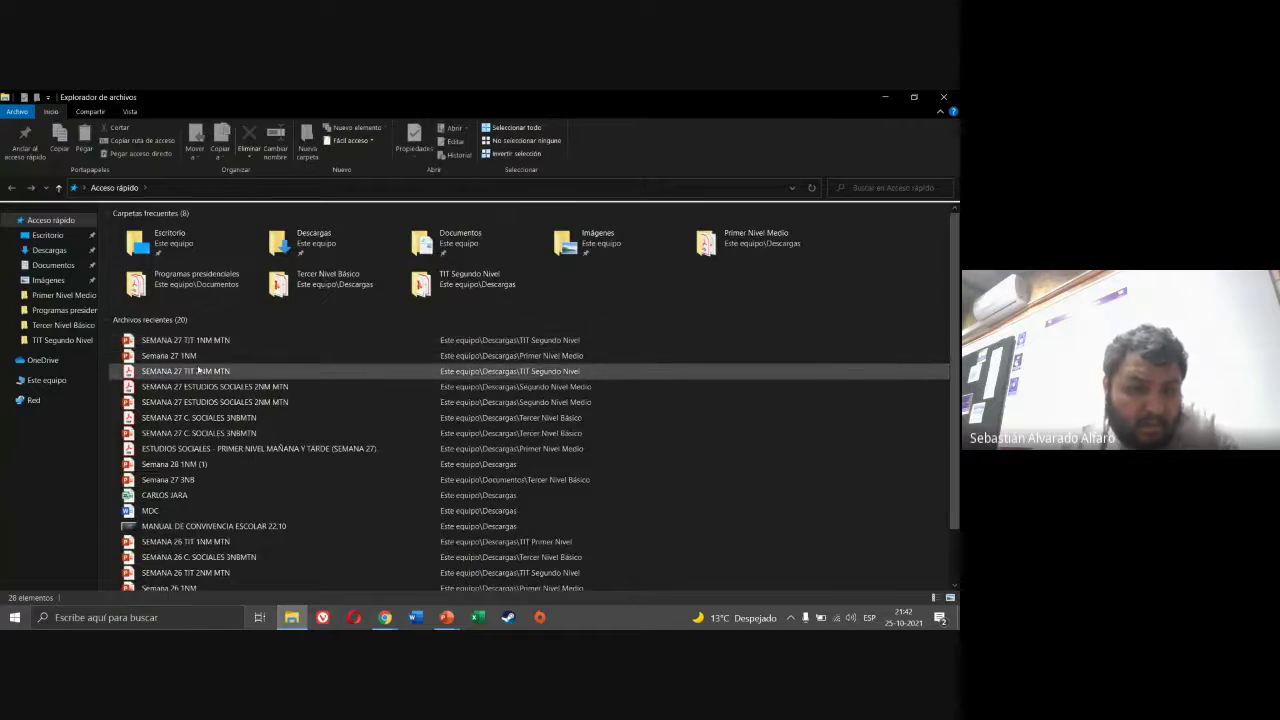
{"action": "left_click", "coordinate": [50, 250]}
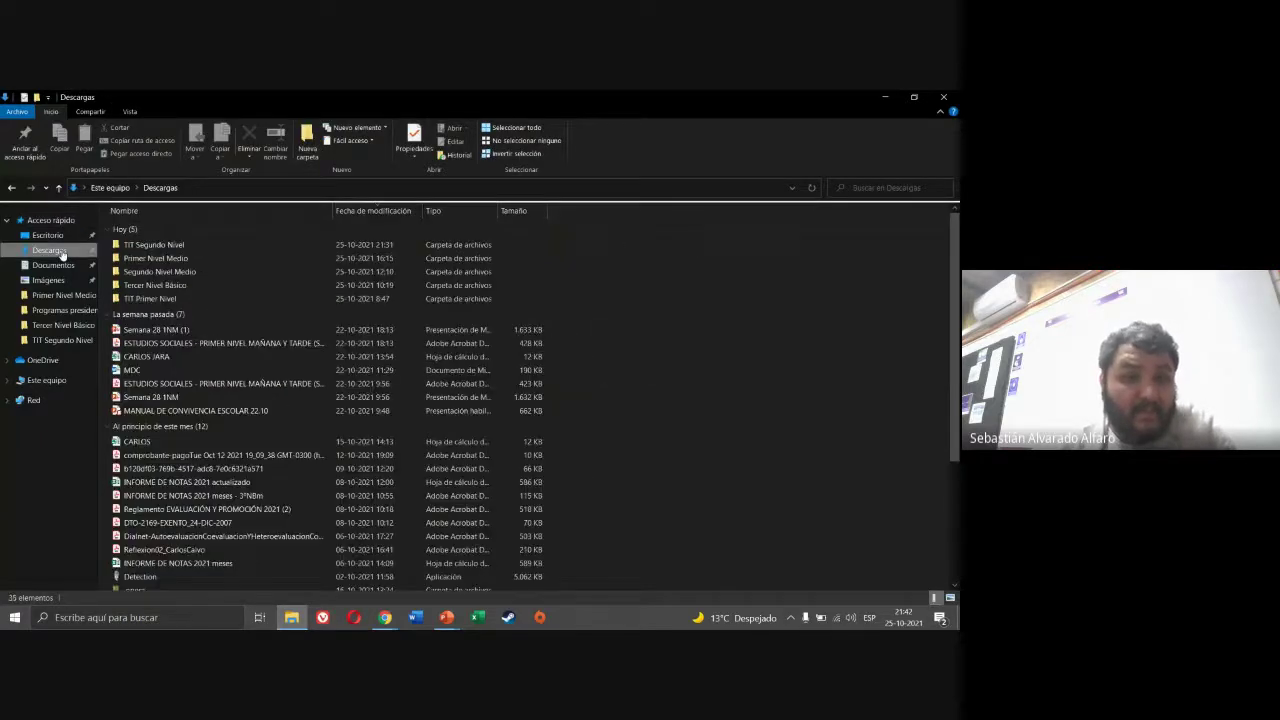
{"action": "double_click", "coordinate": [175, 258]}
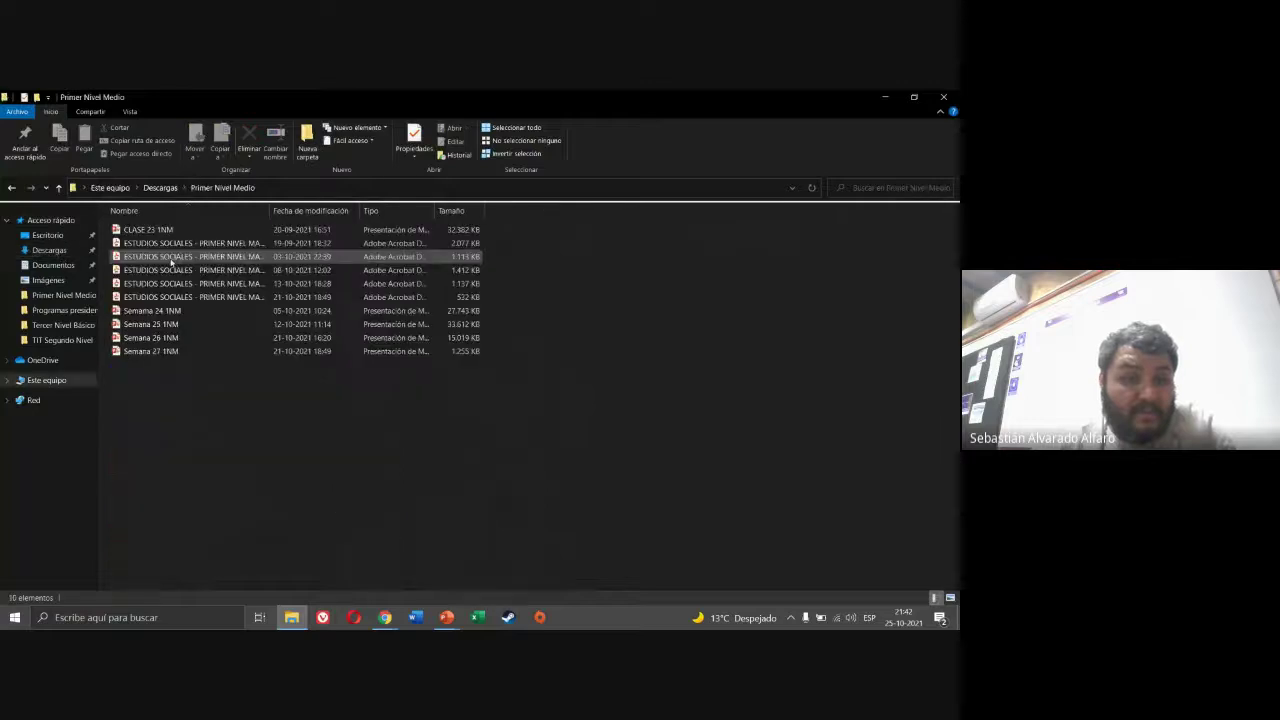
{"action": "left_click", "coordinate": [11, 188]}
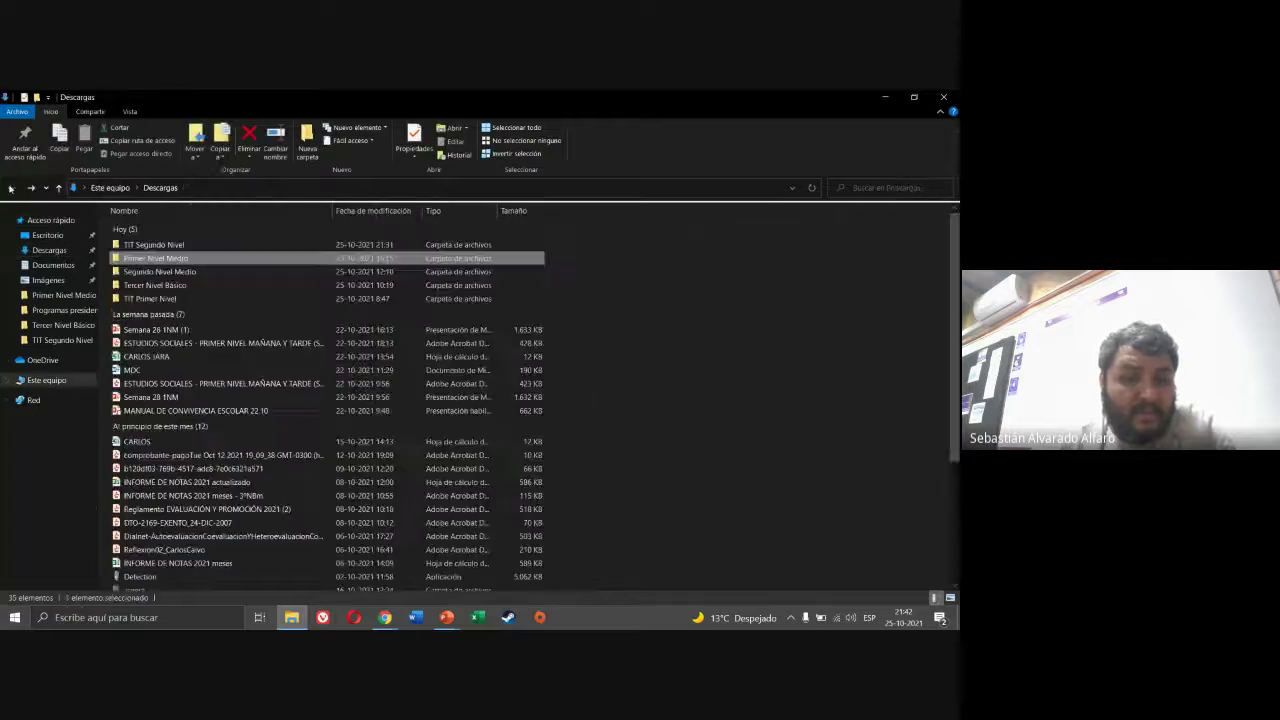
{"action": "double_click", "coordinate": [155, 298]}
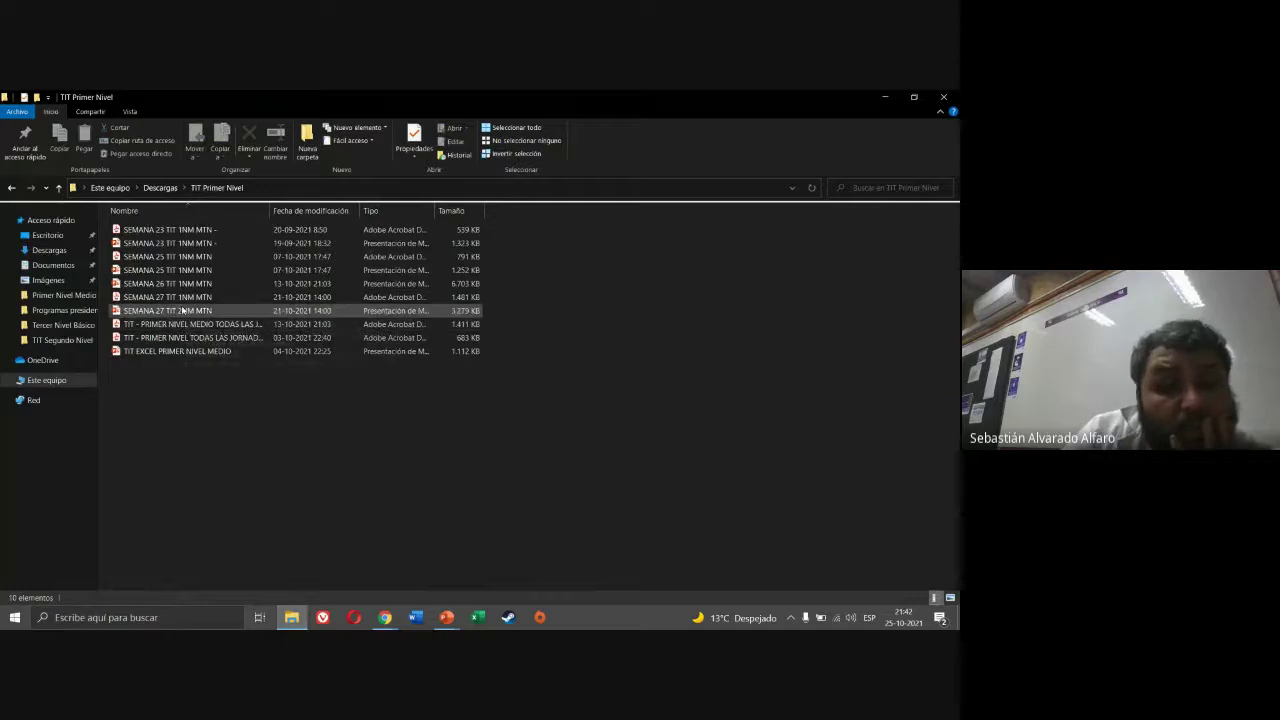
{"action": "double_click", "coordinate": [184, 303]}
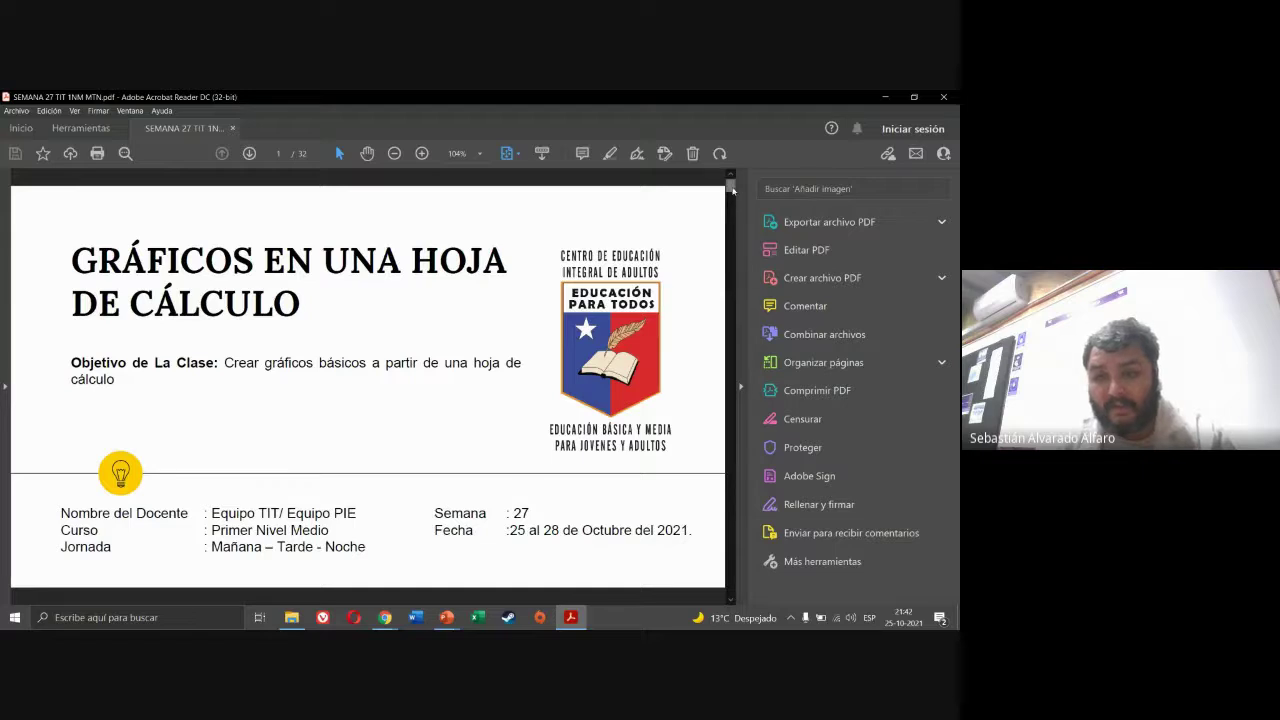
- Copy a snapshot of the whole last slide, page 32, with the two data tables
{"action": "left_click_drag", "start_coordinate": [733, 190], "coordinate": [731, 585]}
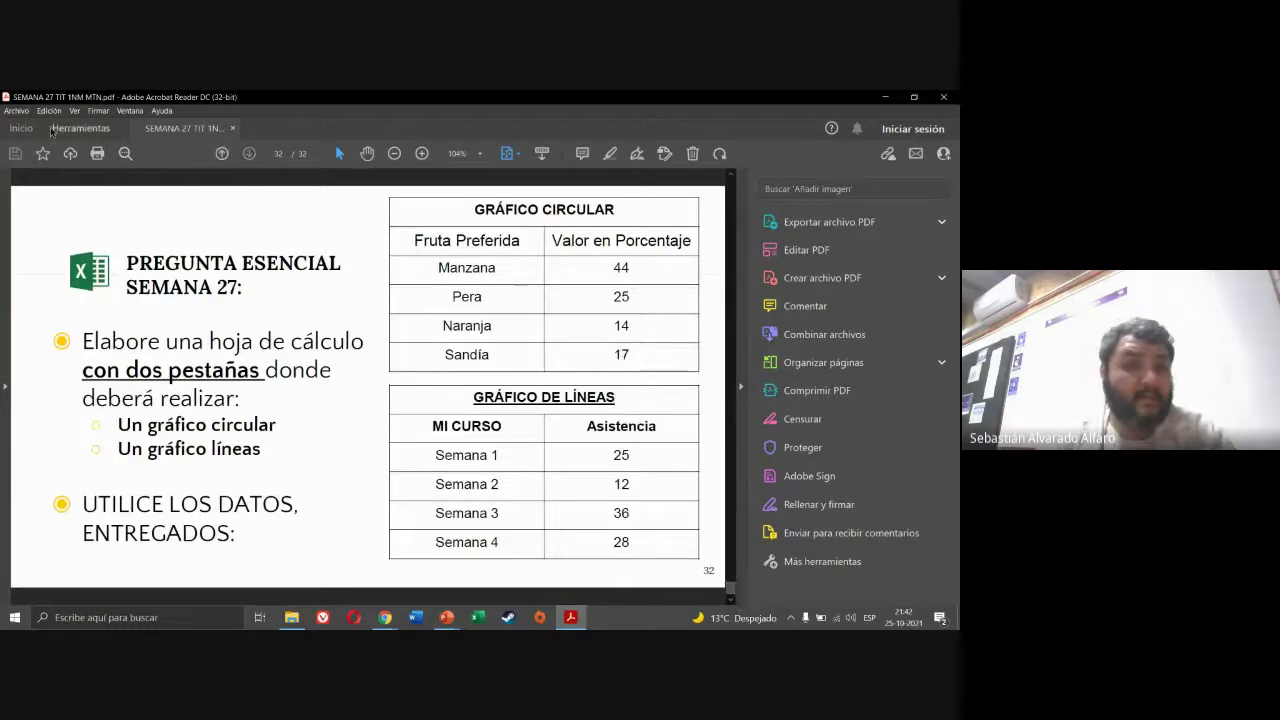
{"action": "left_click", "coordinate": [48, 110]}
{"action": "left_click", "coordinate": [120, 394]}
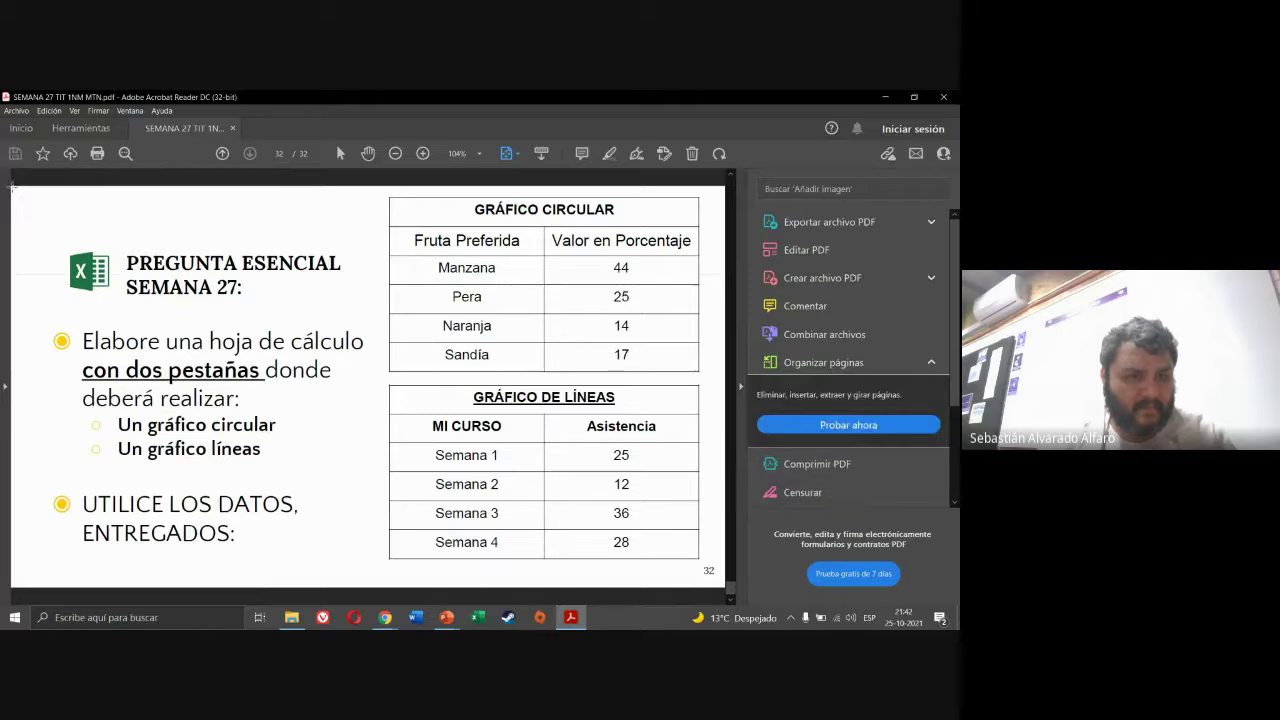
{"action": "left_click_drag", "start_coordinate": [10, 185], "coordinate": [727, 588]}
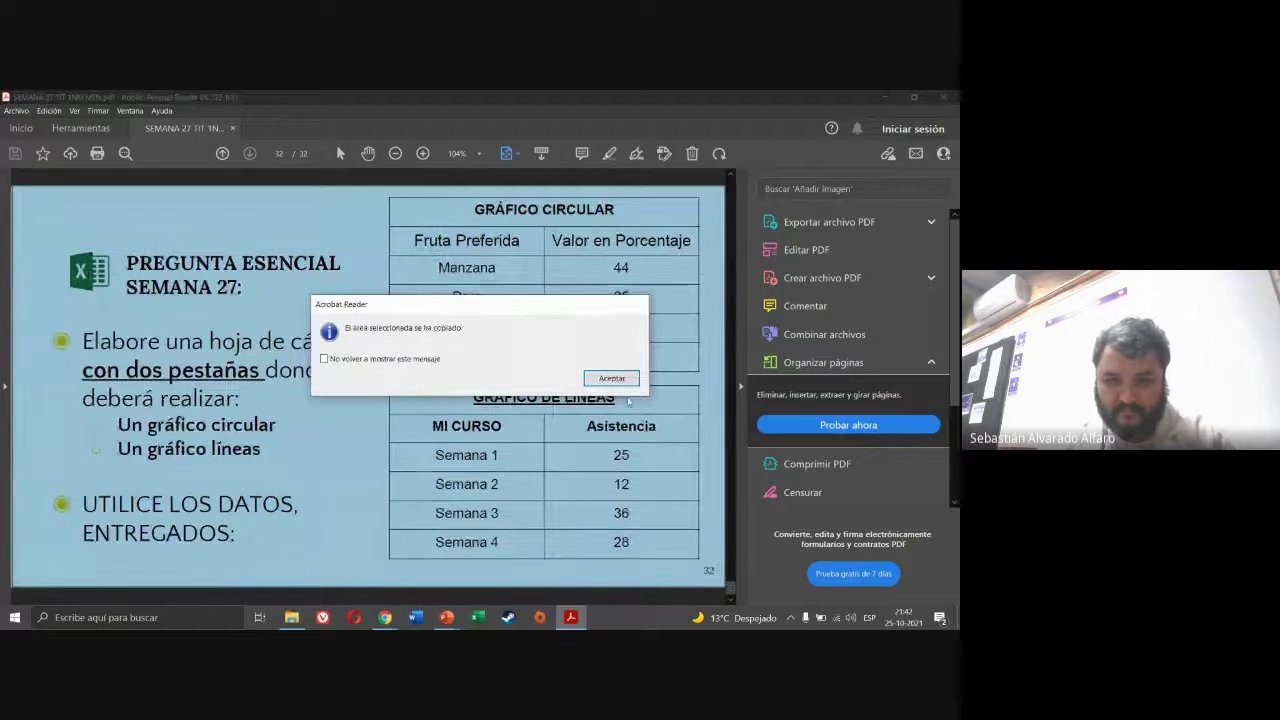
{"action": "key", "text": "Return"}
- Switch to the blank document in Chrome and paste the slide snapshot into it
{"action": "key", "text": "alt+Tab"}
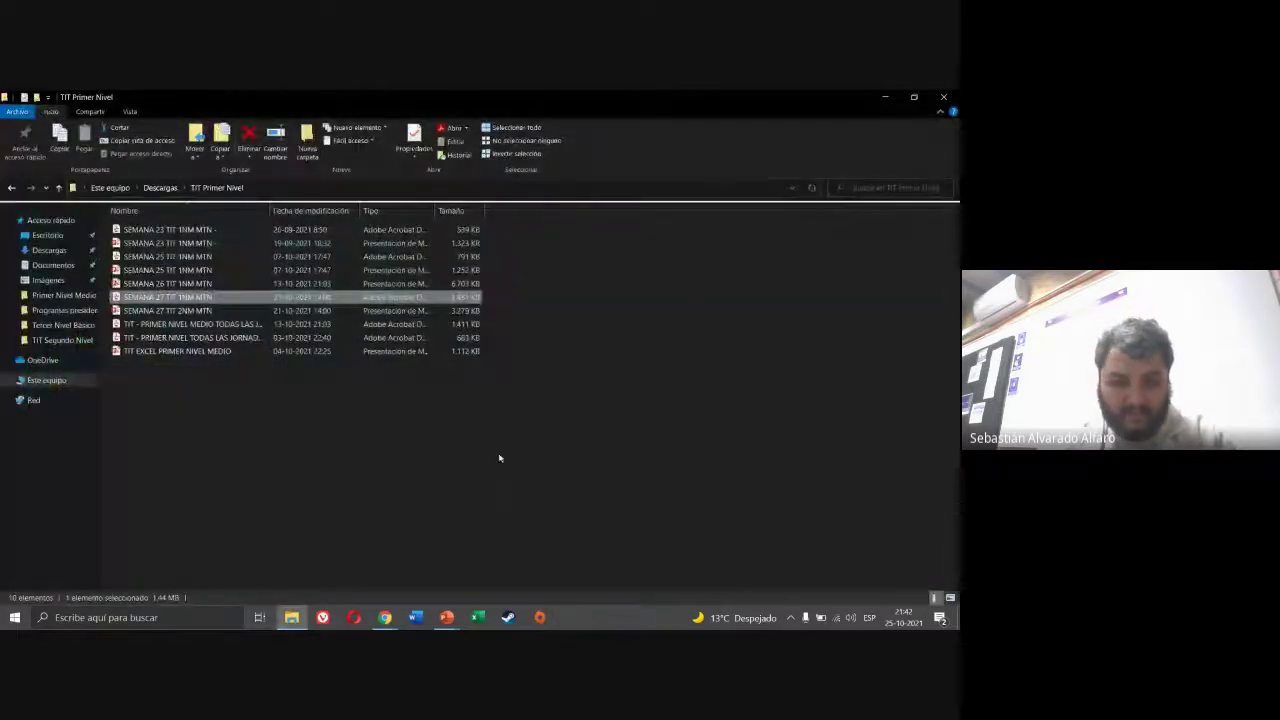
{"action": "mouse_move", "coordinate": [385, 617]}
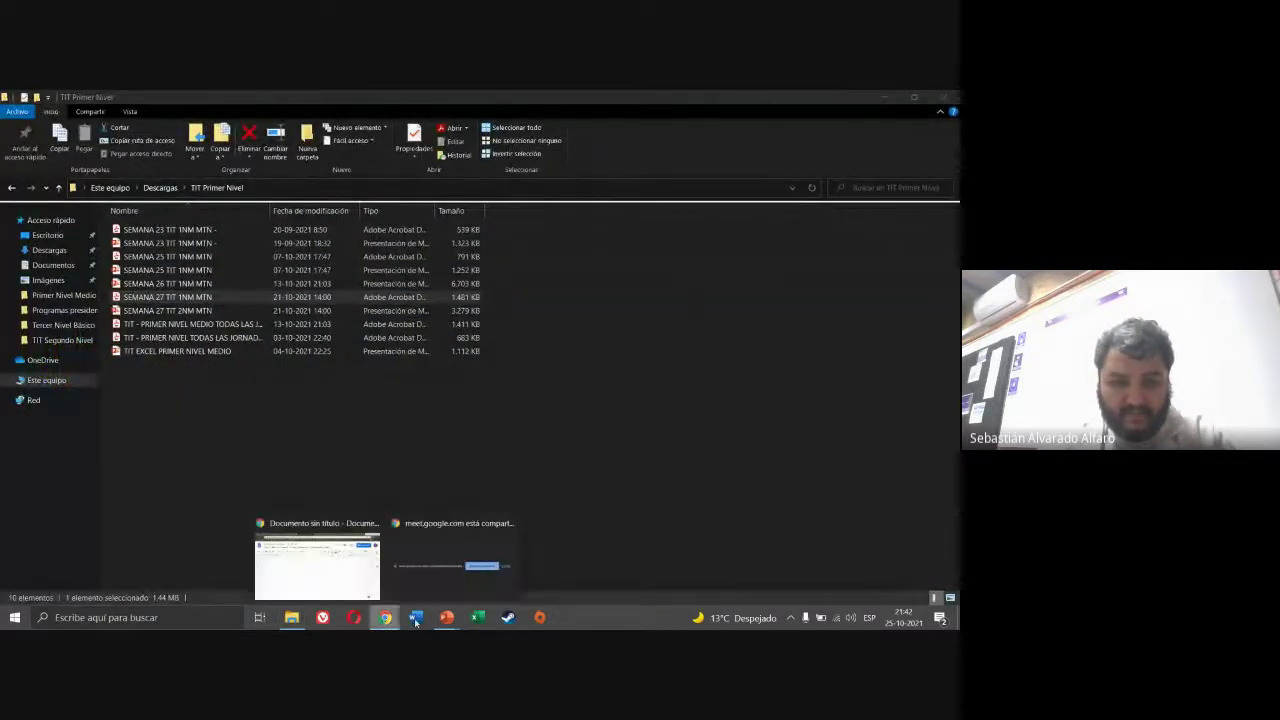
{"action": "left_click", "coordinate": [311, 583]}
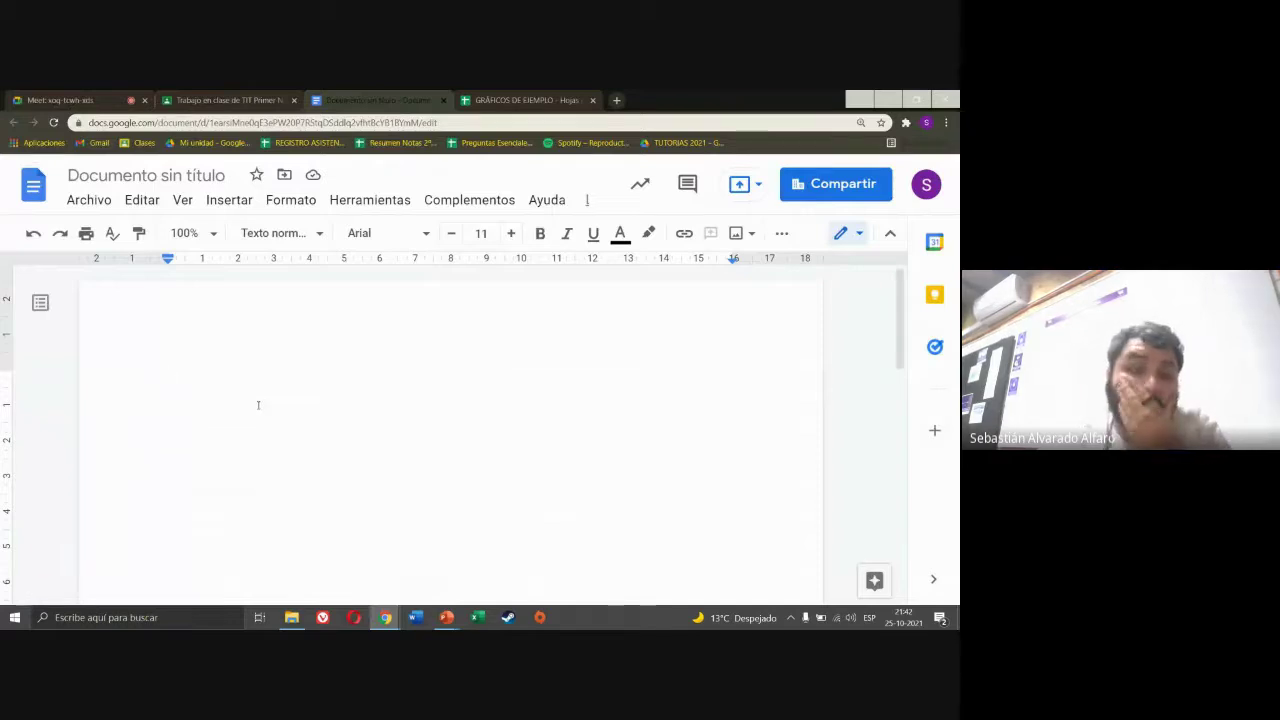
{"action": "key", "text": "ctrl+v"}
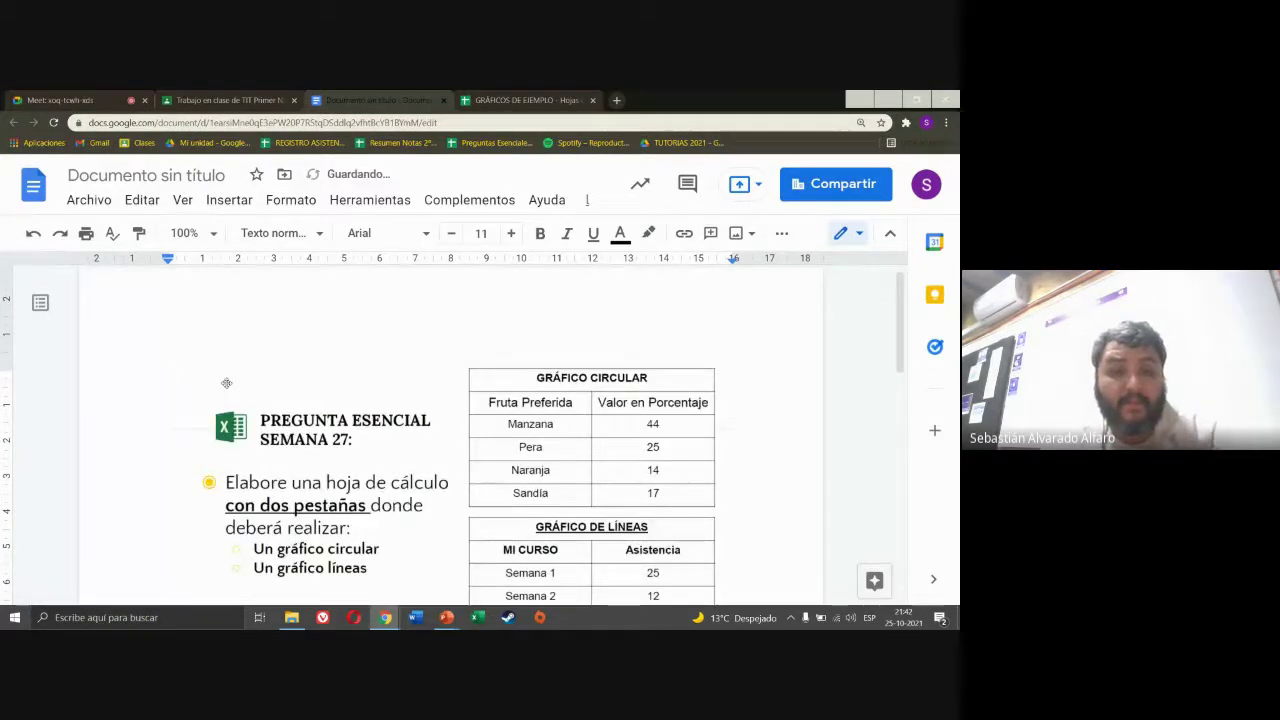
- Set the page orientation of the whole document to horizontal
{"action": "left_click", "coordinate": [88, 201]}
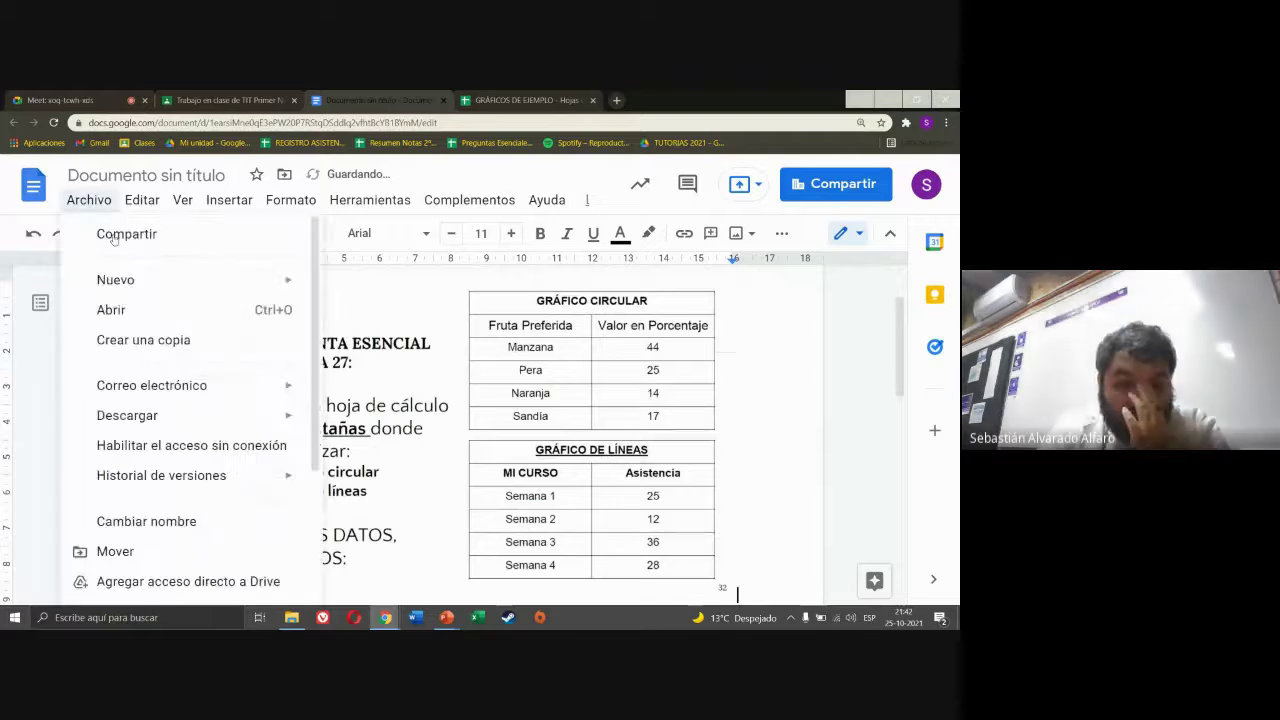
{"action": "scroll", "coordinate": [304, 466], "scroll_direction": "down", "scroll_amount": 3}
{"action": "scroll", "coordinate": [304, 466], "scroll_direction": "down", "scroll_amount": 1}
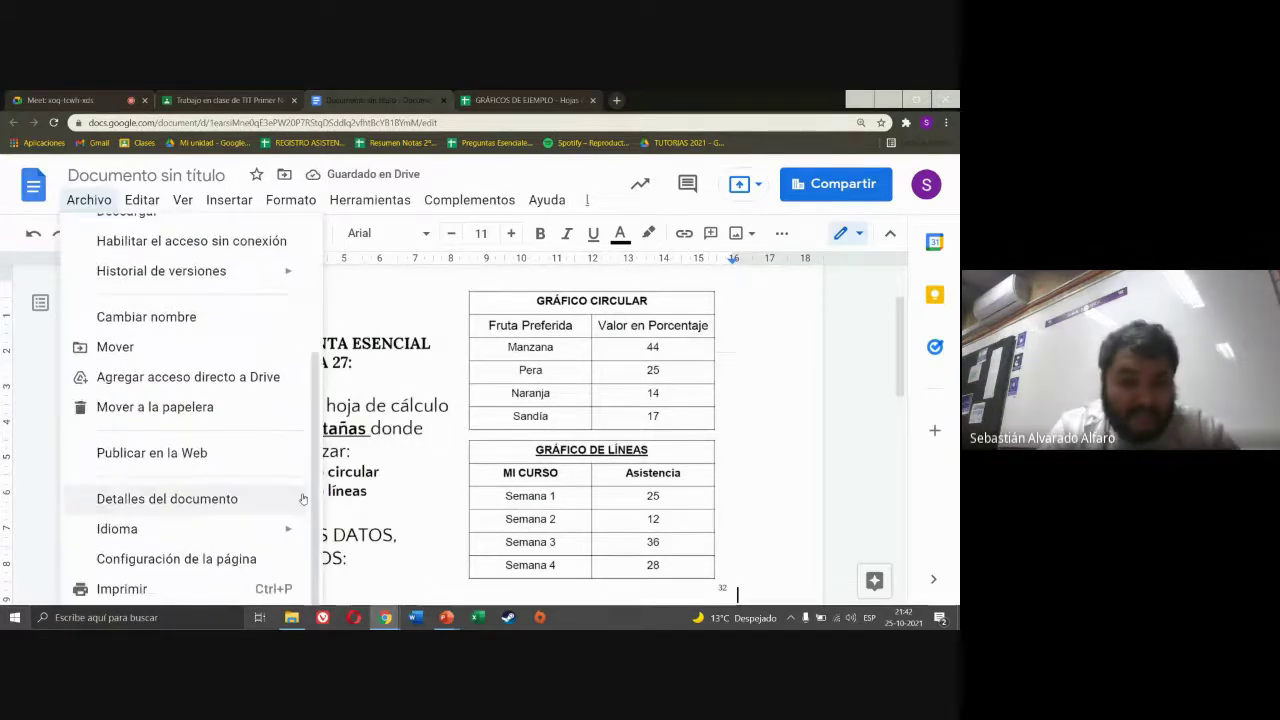
{"action": "left_click", "coordinate": [205, 556]}
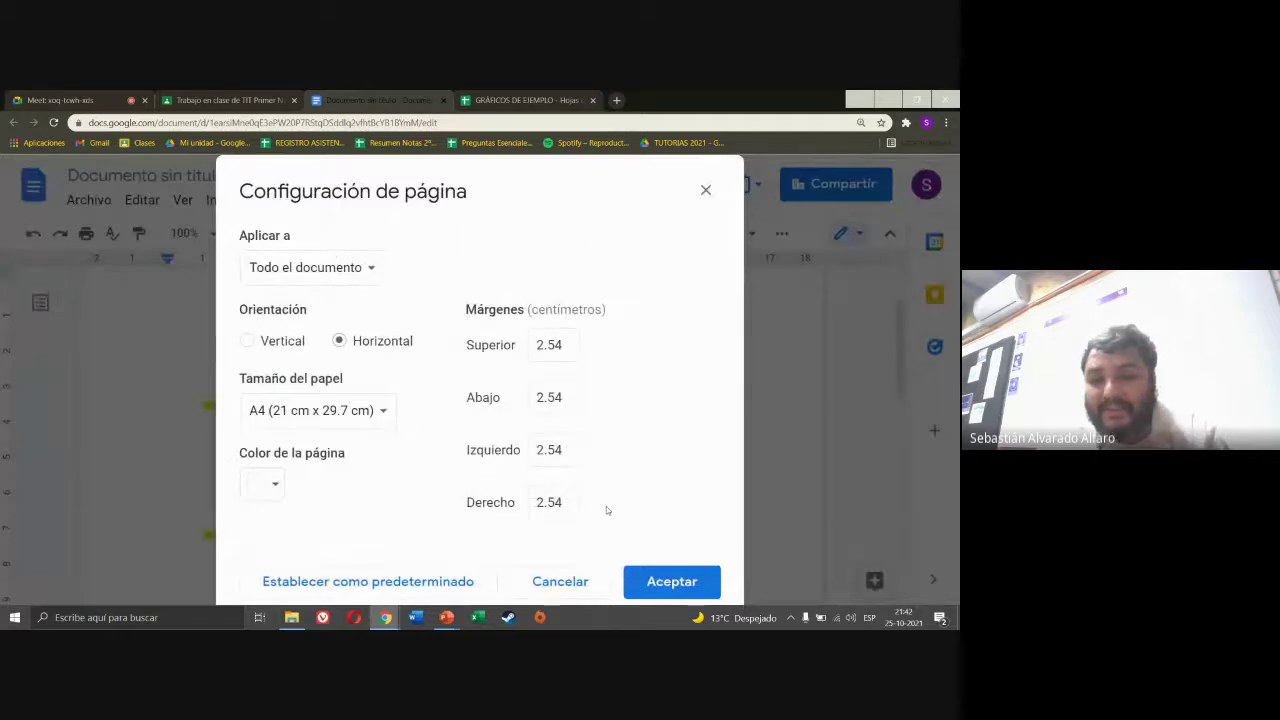
{"action": "left_click", "coordinate": [658, 578]}
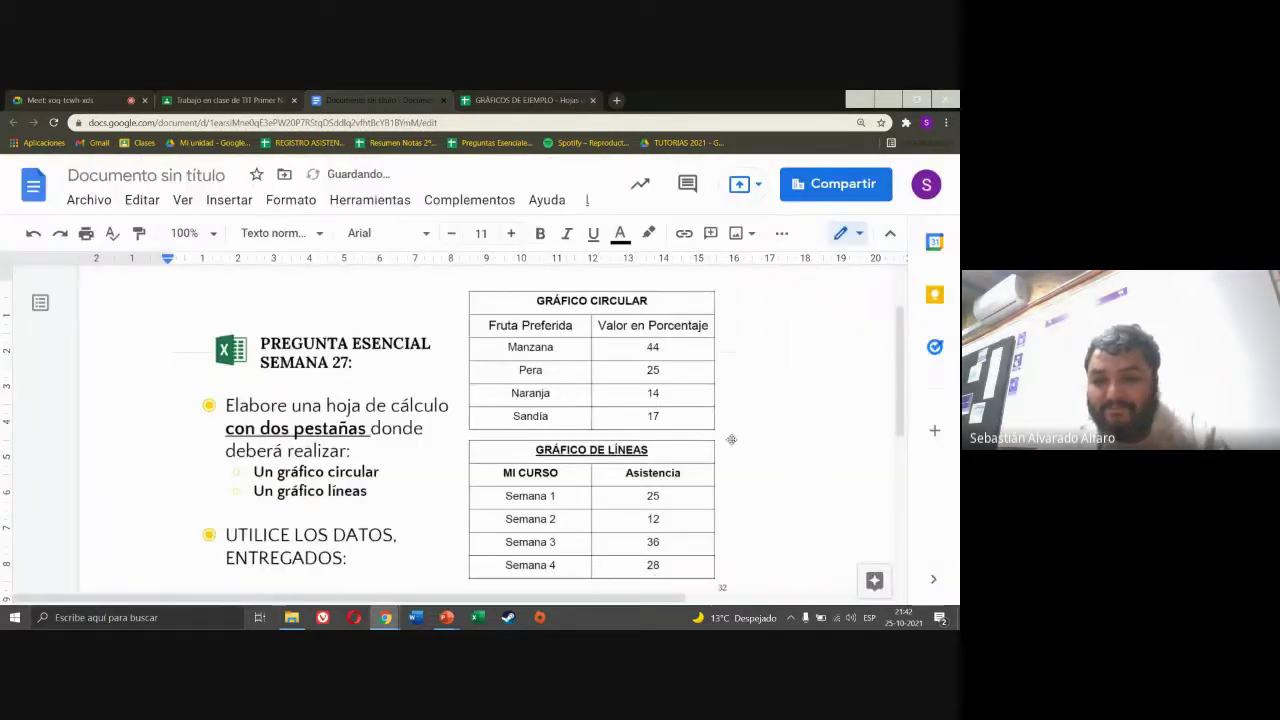
- Enlarge the pasted slide image proportionally until it fills the width between the page margins
{"action": "left_click", "coordinate": [945, 122]}
{"action": "left_click", "coordinate": [859, 224]}
{"action": "left_click", "coordinate": [859, 224]}
{"action": "left_click", "coordinate": [859, 224]}
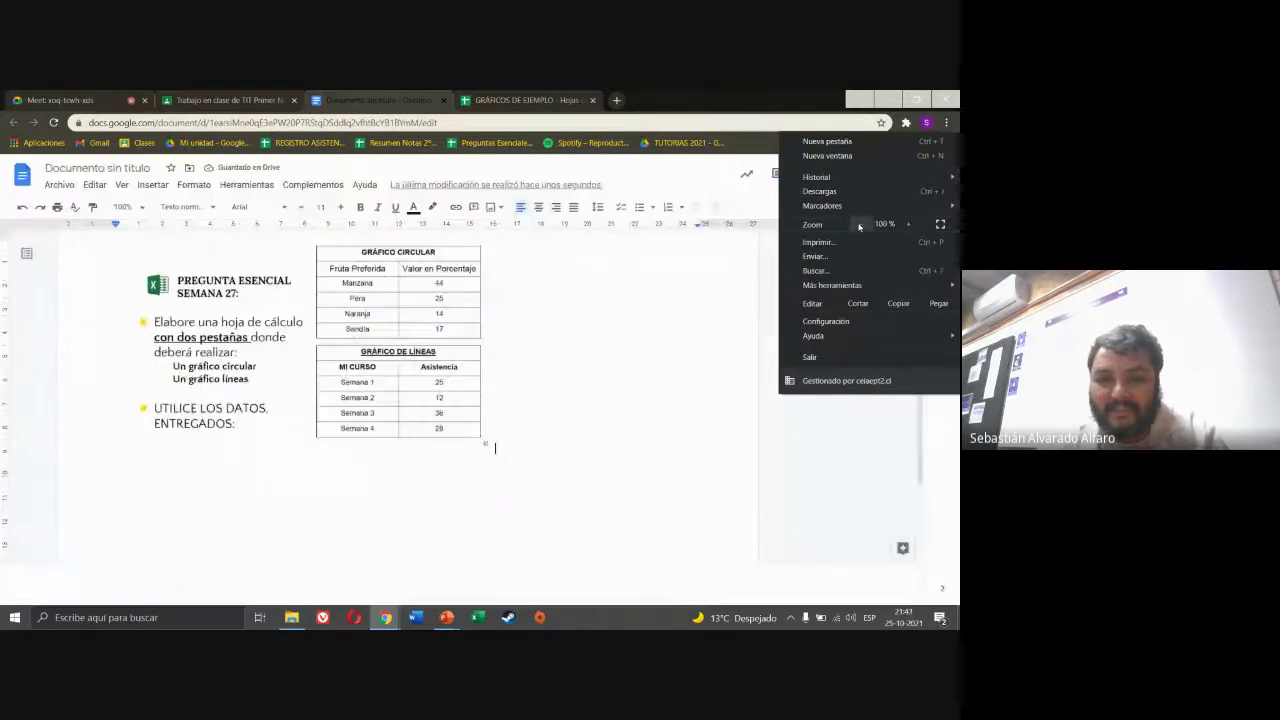
{"action": "left_click", "coordinate": [400, 430]}
{"action": "right_click", "coordinate": [395, 432]}
{"action": "left_click", "coordinate": [403, 432]}
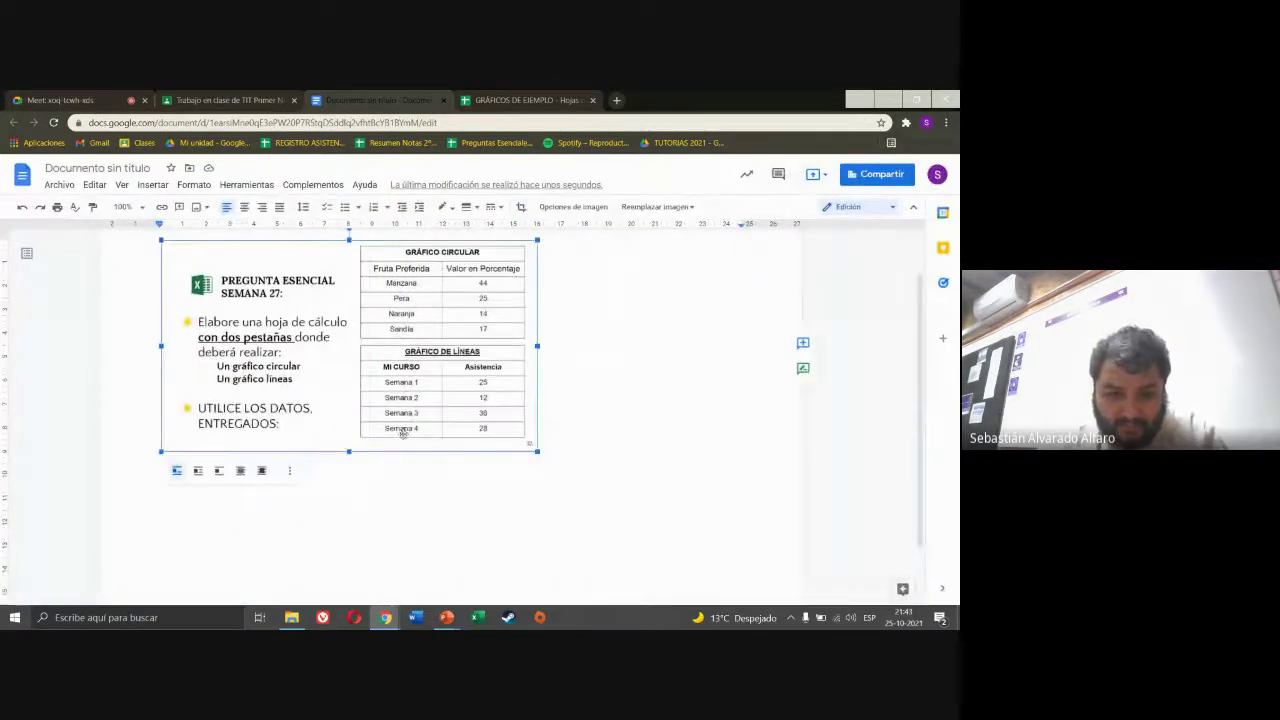
{"action": "left_click_drag", "start_coordinate": [536, 452], "coordinate": [745, 550]}
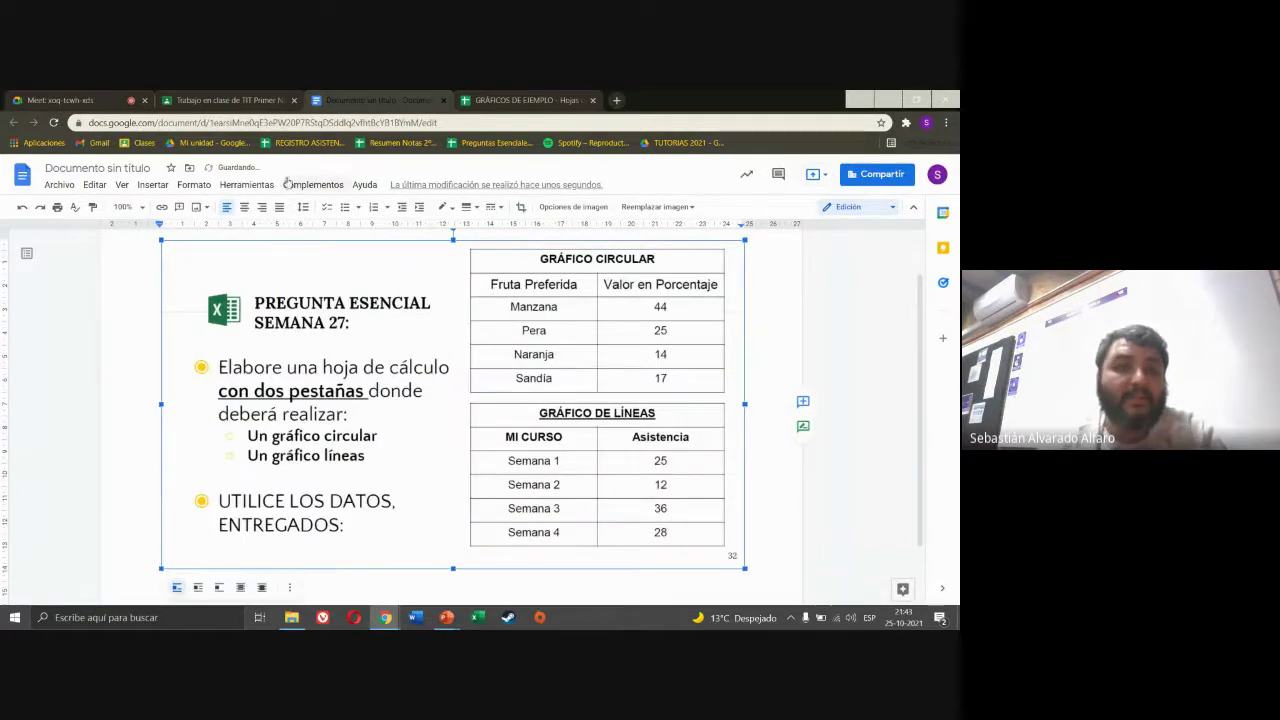
- Rename the document as "DATOS PARA GRÁFICOS"
{"action": "left_click", "coordinate": [130, 169]}
{"action": "key", "text": "Caps_Lock"}
{"action": "type", "text": "DI"}
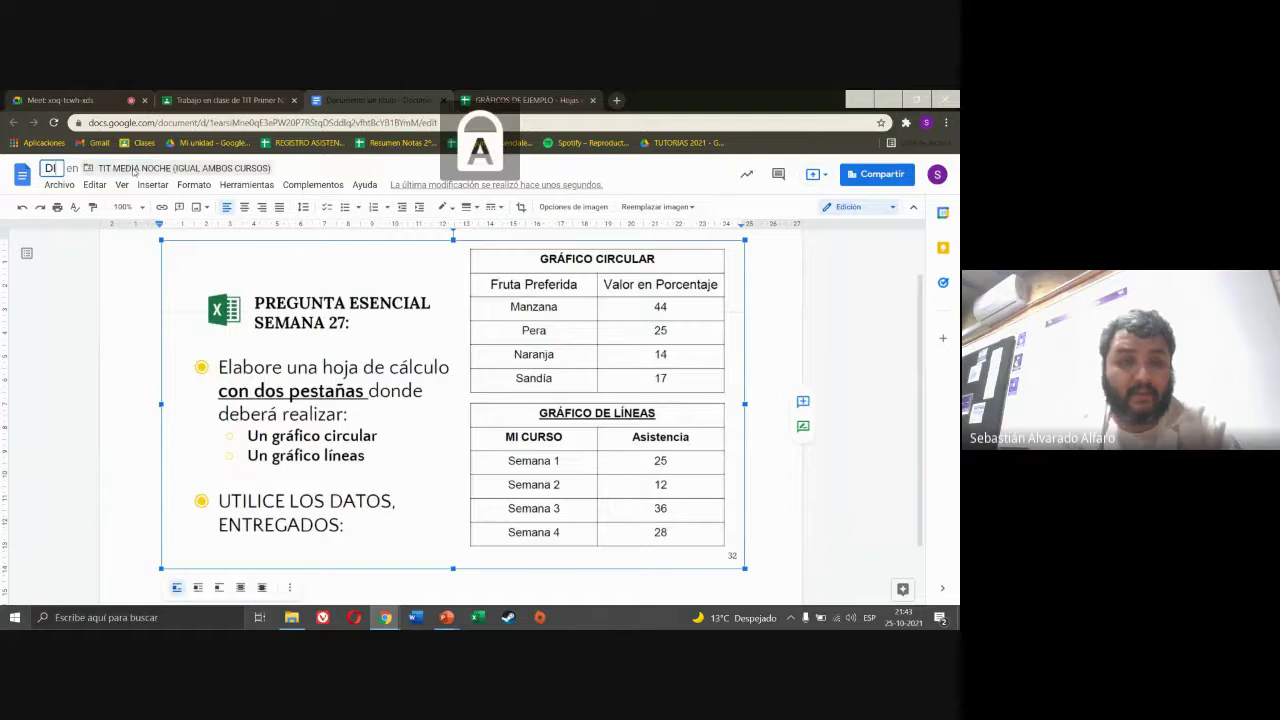
{"action": "type", "text": "TOS PARA"}
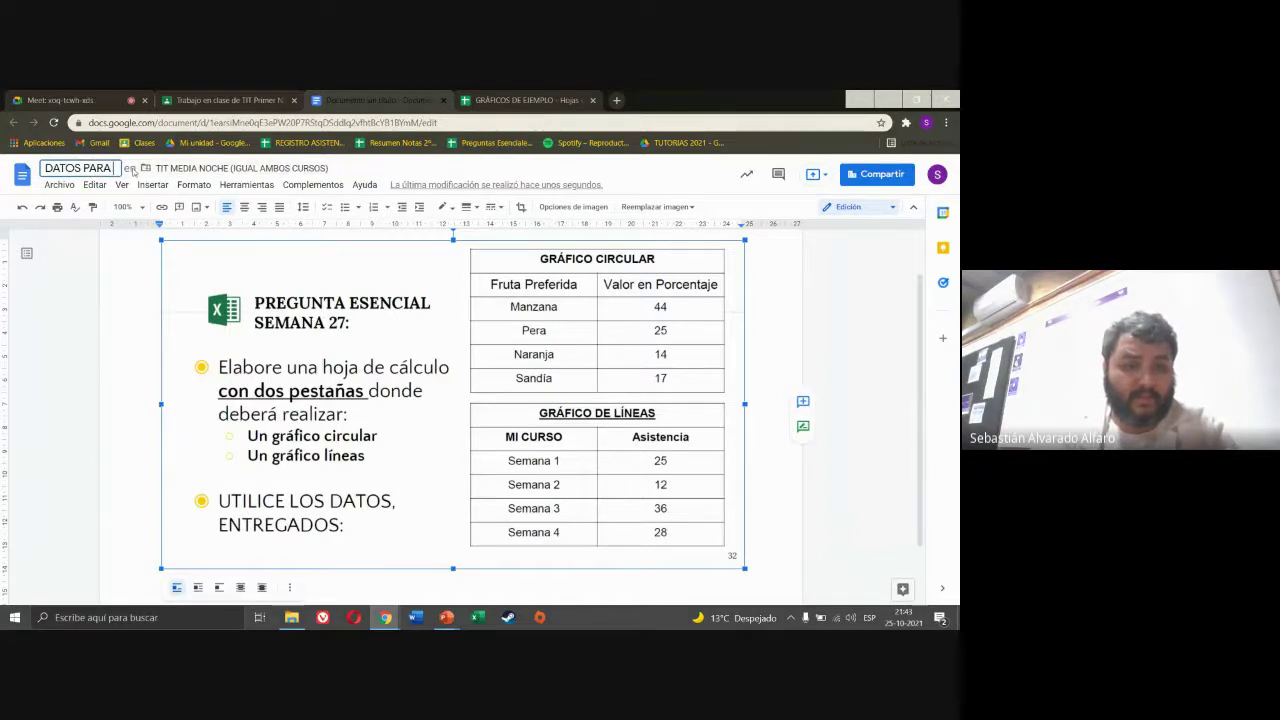
{"action": "type", "text": " GRÁFICOS"}
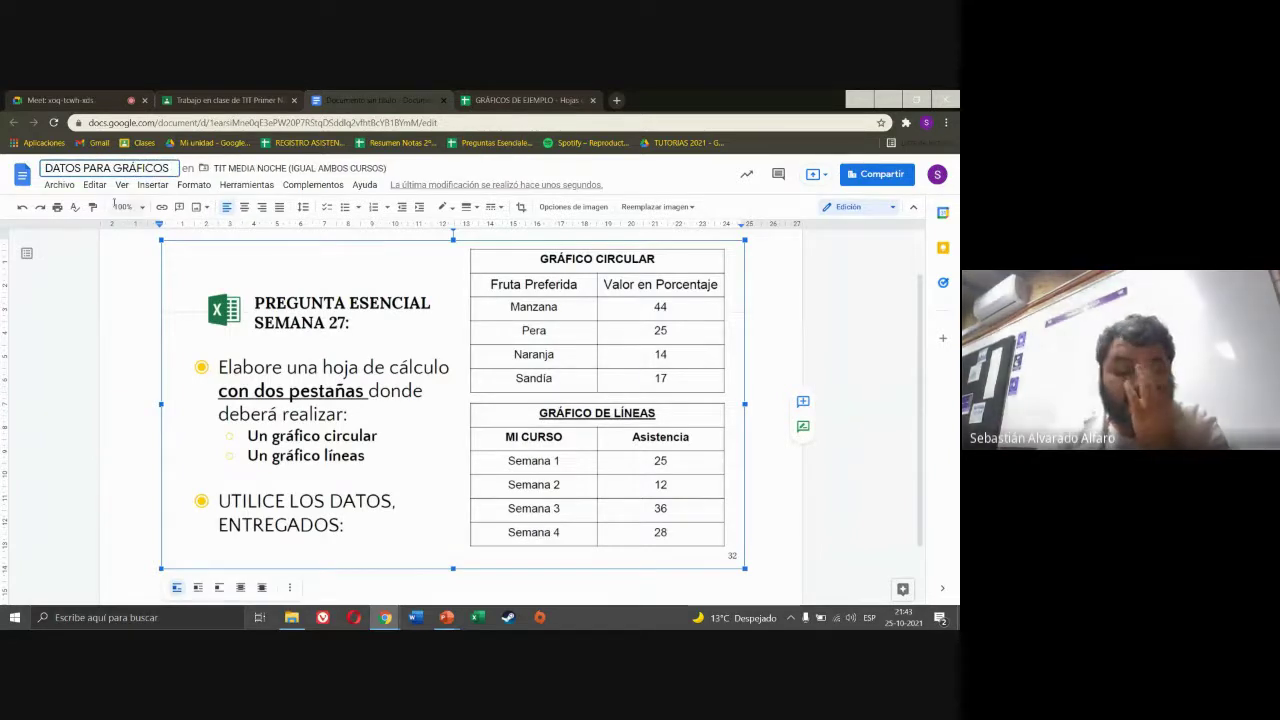
{"action": "key", "text": "Return"}
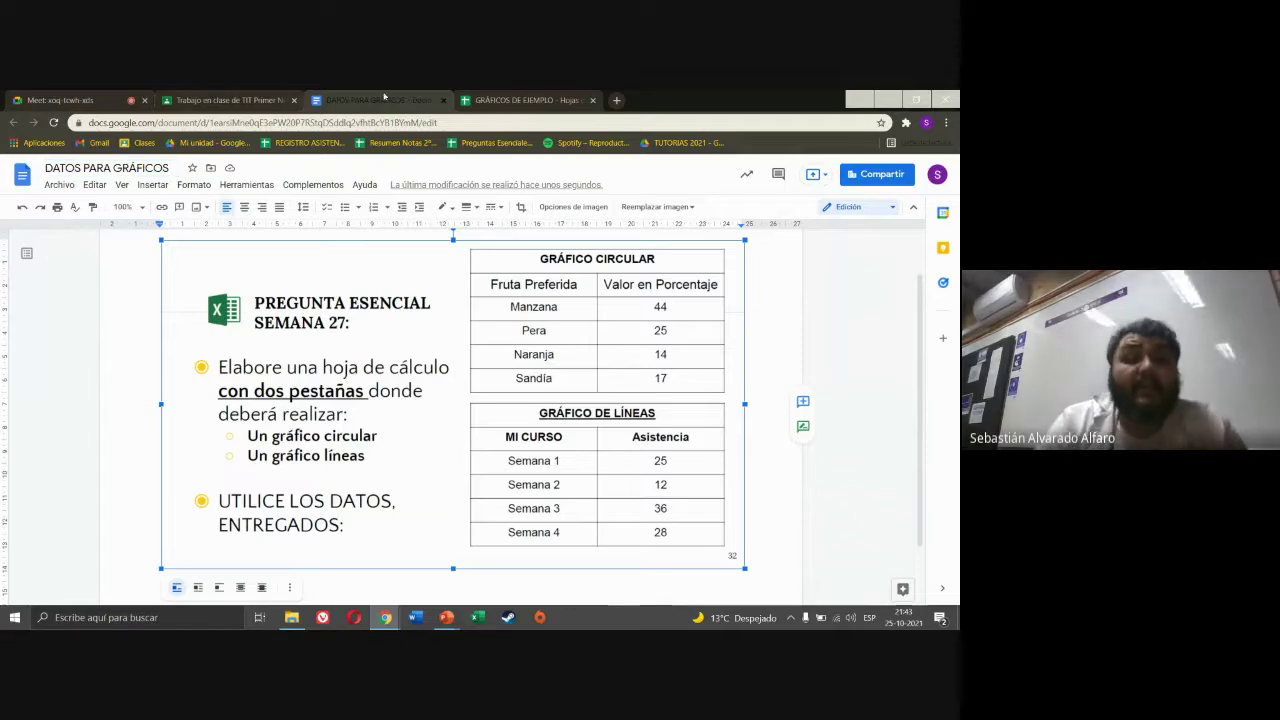
- Close the chart data document and assign the week 27 task to the class
{"action": "left_click", "coordinate": [443, 100]}
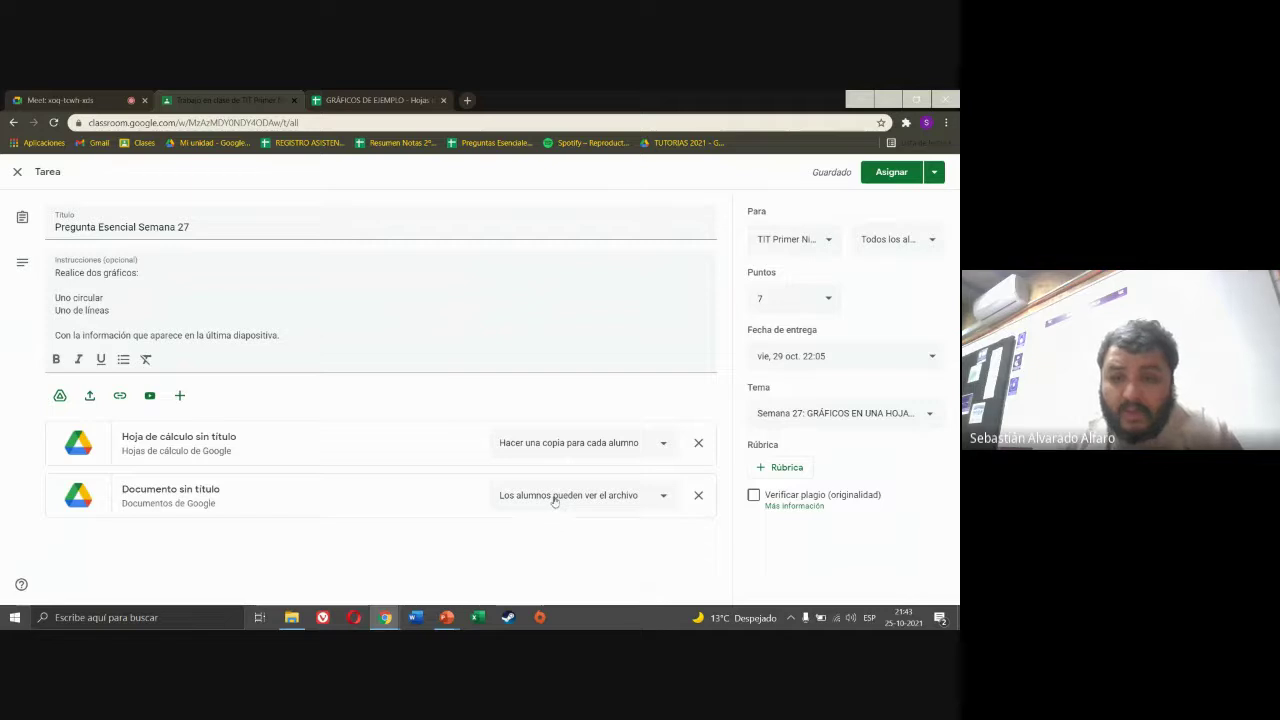
{"action": "left_click", "coordinate": [895, 174]}
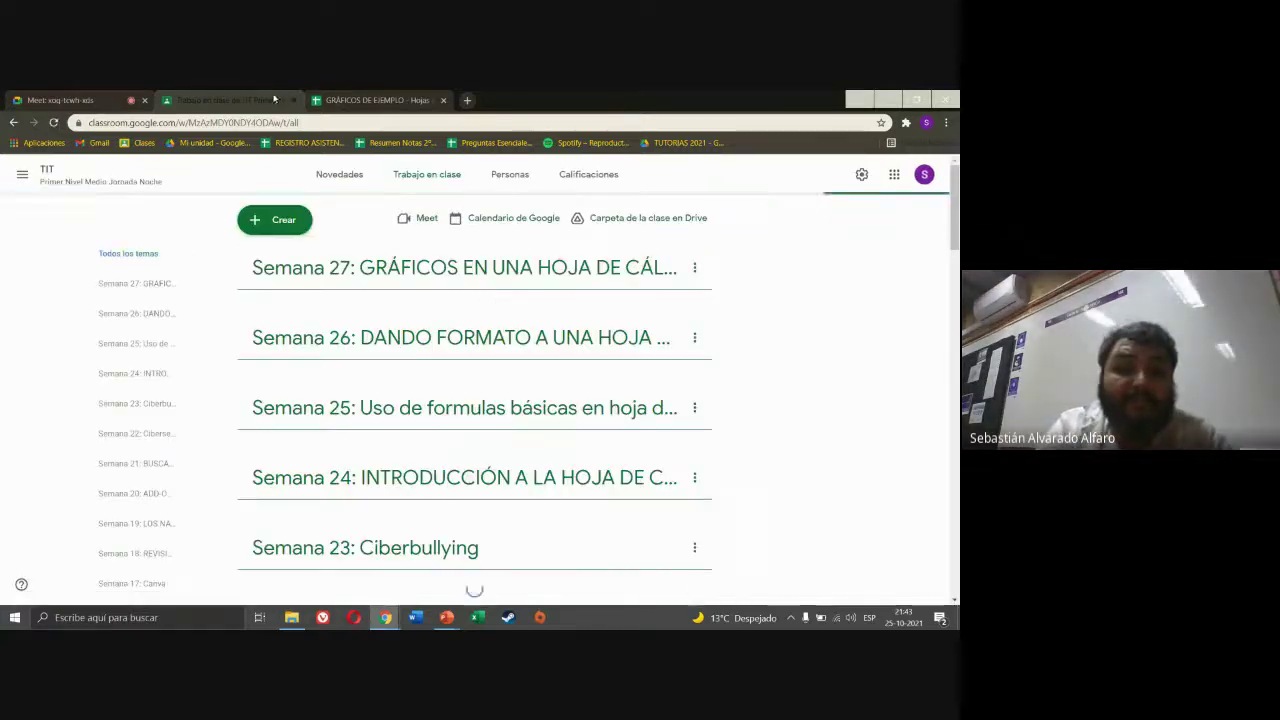
- Clear the contents of the candidates' vote table, cells B2:C6, in the GRÁFICOS DE EJEMPLO spreadsheet
{"action": "left_click", "coordinate": [338, 100]}
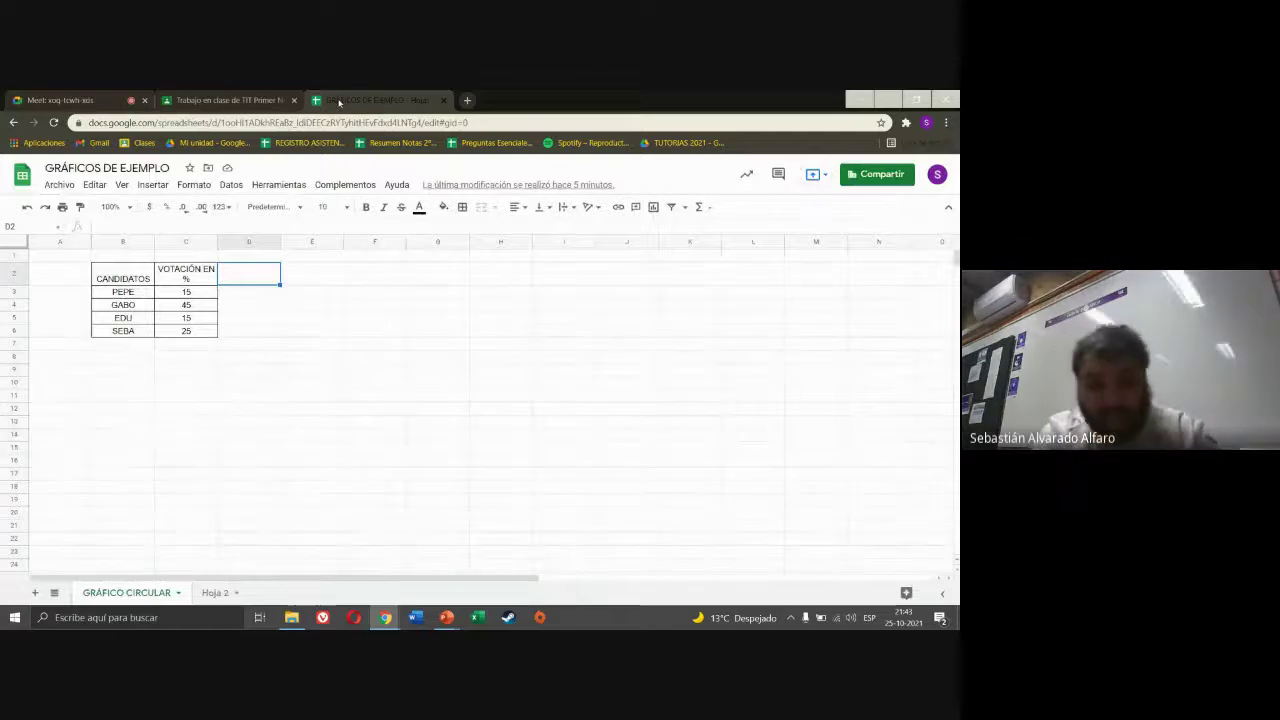
{"action": "left_click_drag", "start_coordinate": [123, 274], "coordinate": [188, 326]}
{"action": "key", "text": "Delete"}
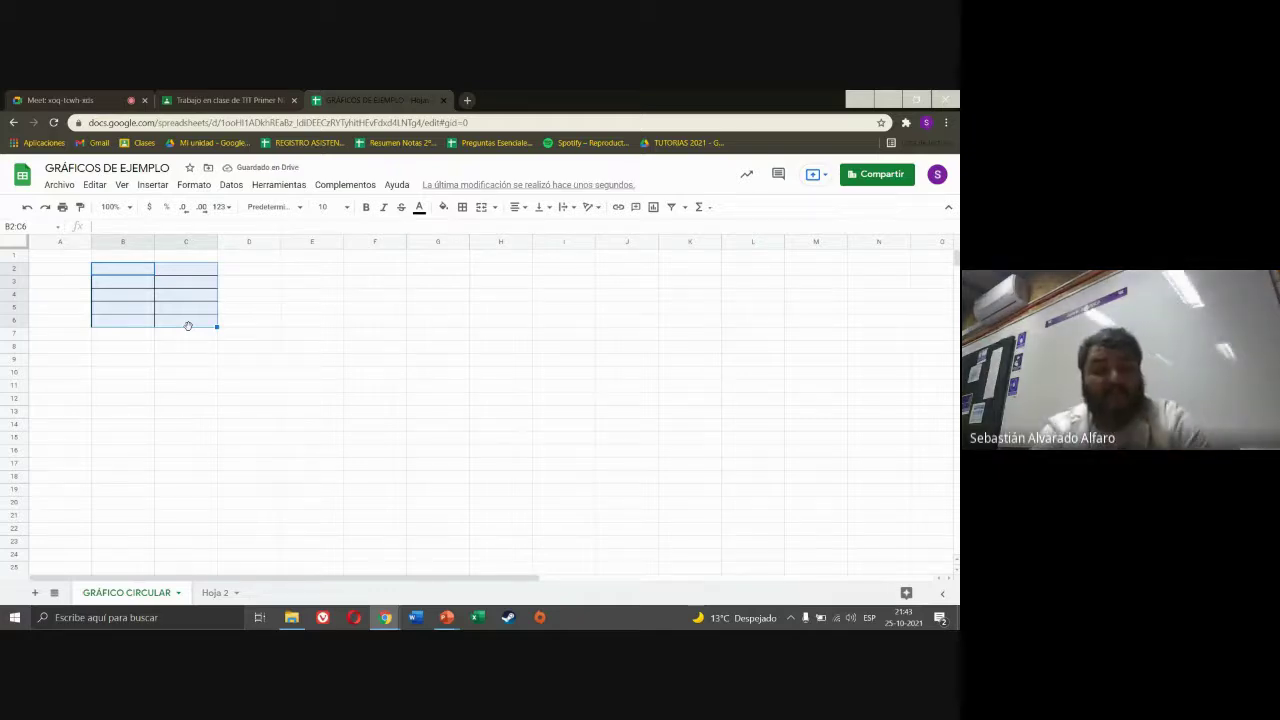
- Close the TIT Primer Nivel folder window and review the candidates' vote table on the presentation slide
{"action": "key", "text": "alt+Tab"}
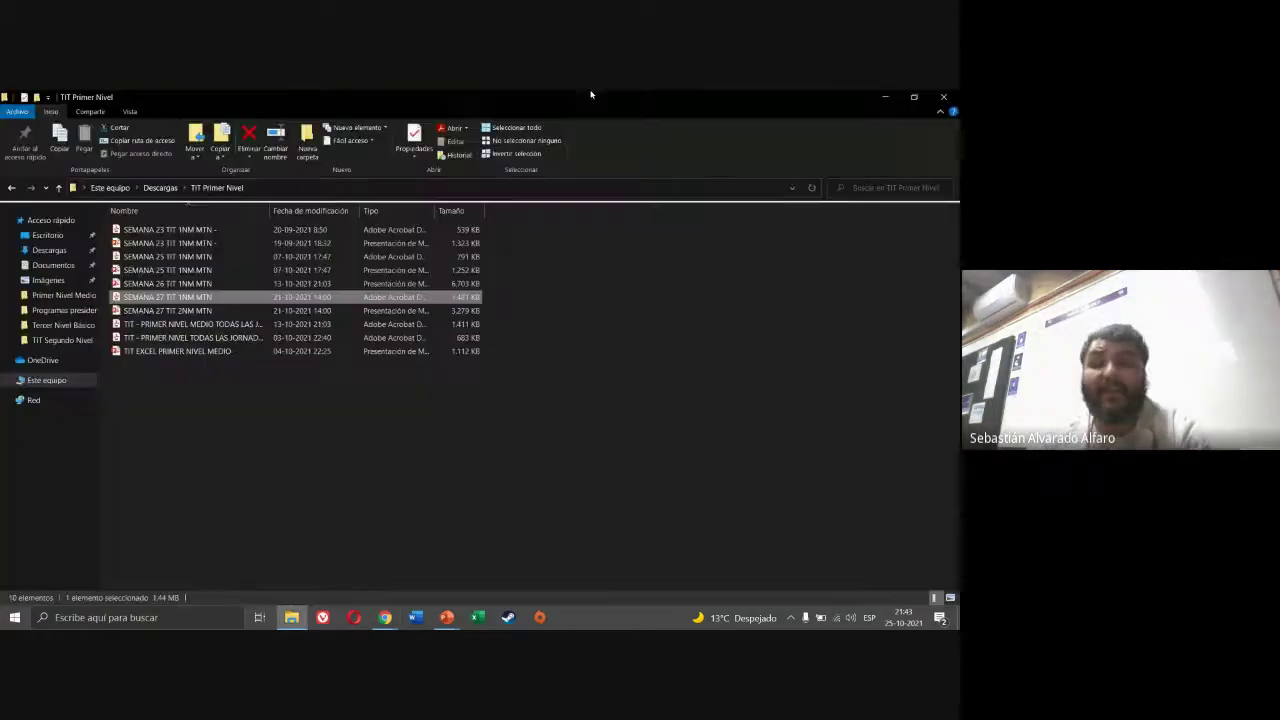
{"action": "left_click", "coordinate": [943, 99]}
{"action": "key", "text": "alt+Tab"}
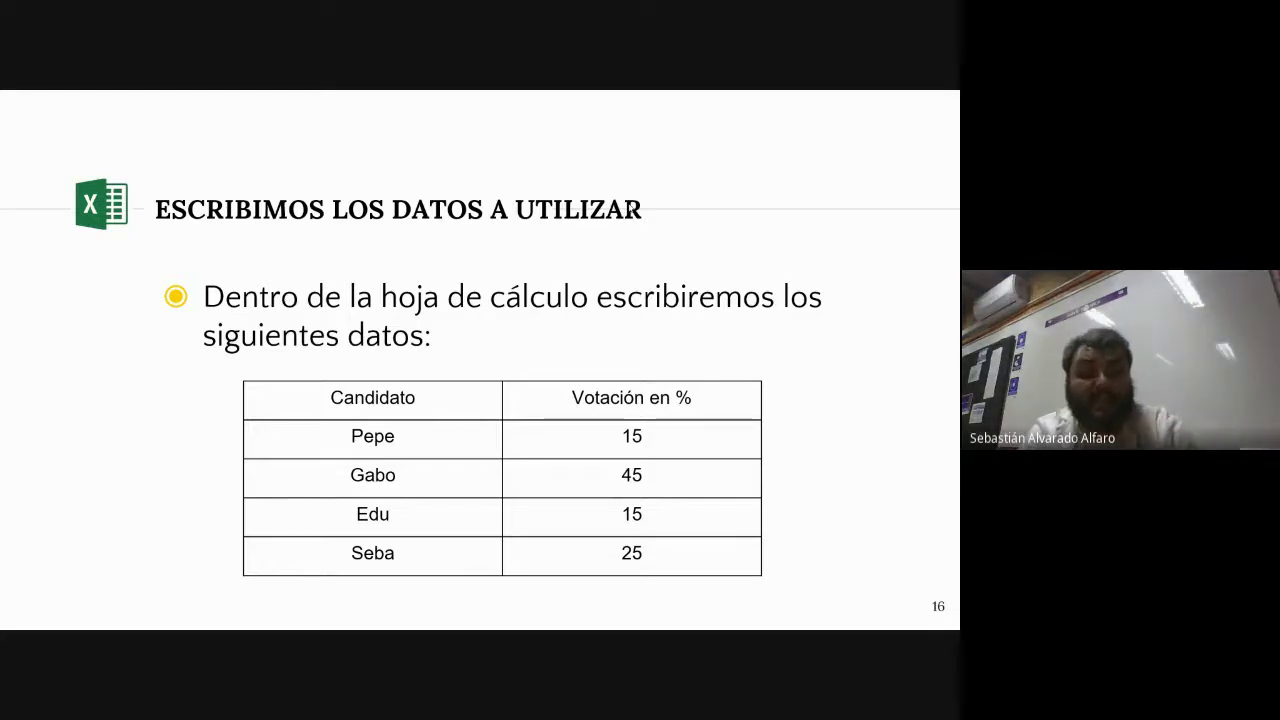
{"action": "key", "text": "alt+Tab"}
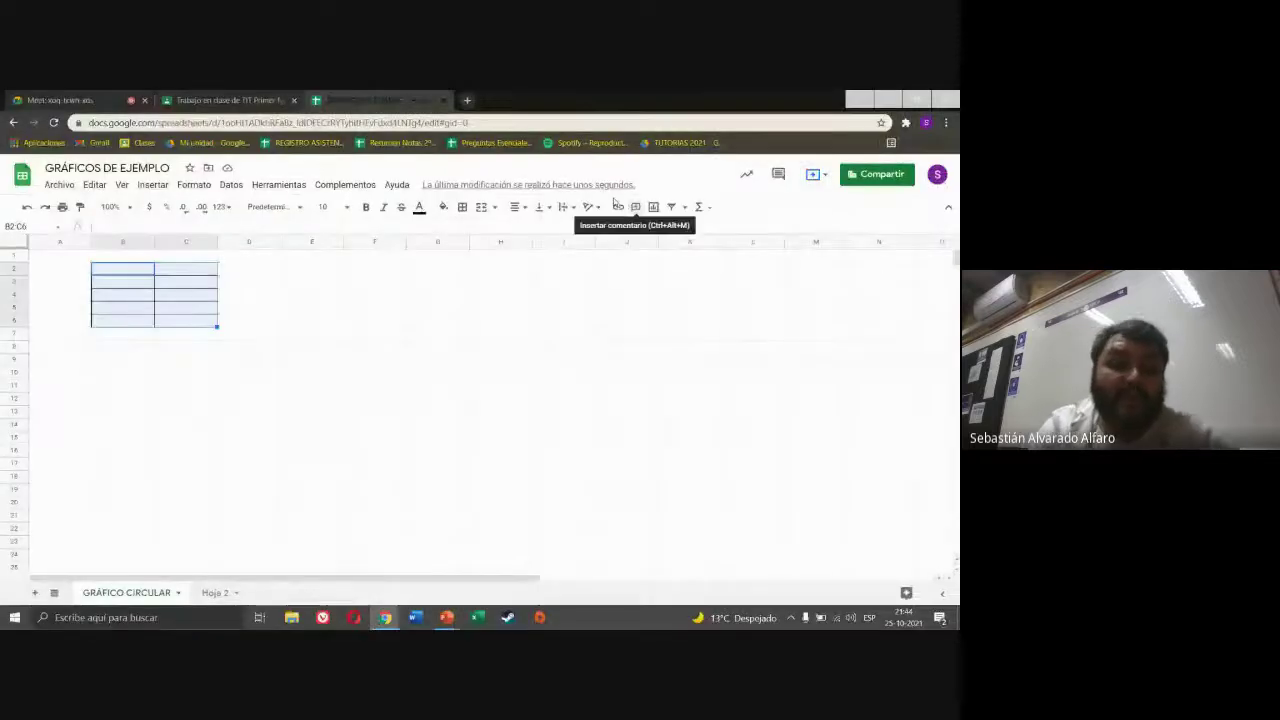
- Enter the headers "CANDIDATOS" in cell B2 and "VOTACIÓN EN %" in cell C2 of the GRÁFICO CIRCULAR sheet
{"action": "left_click", "coordinate": [45, 384]}
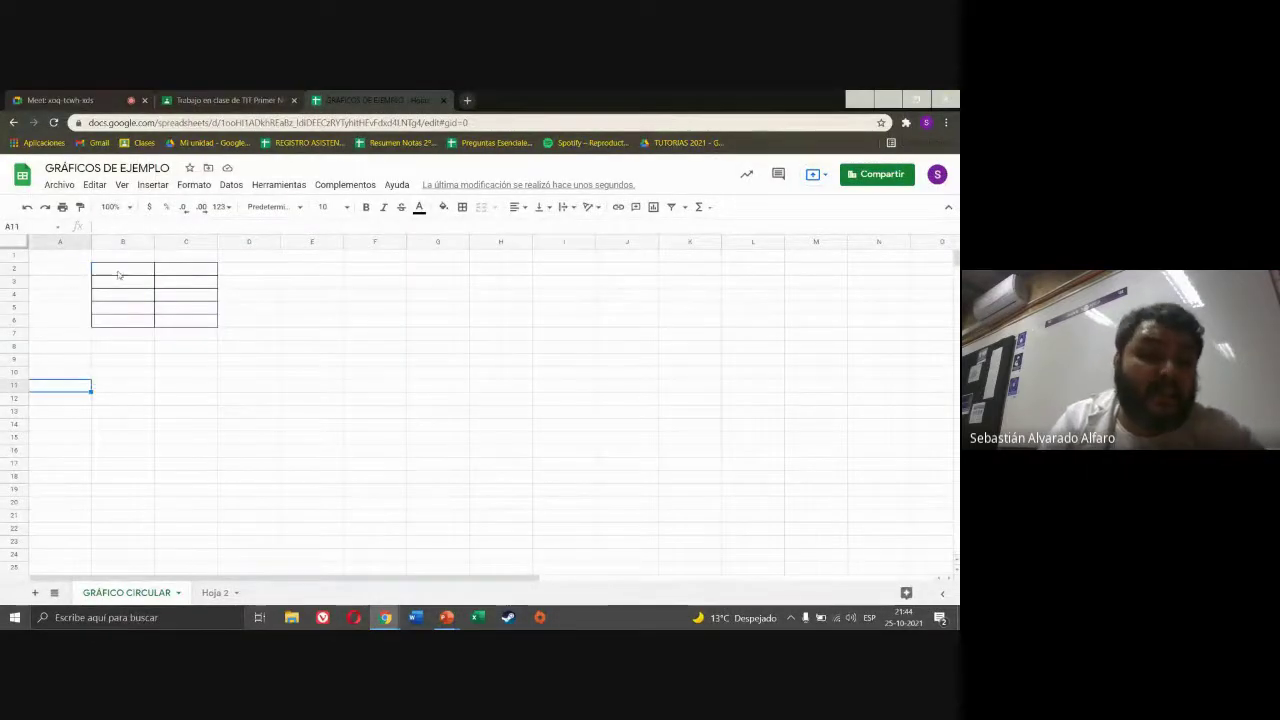
{"action": "left_click", "coordinate": [118, 275]}
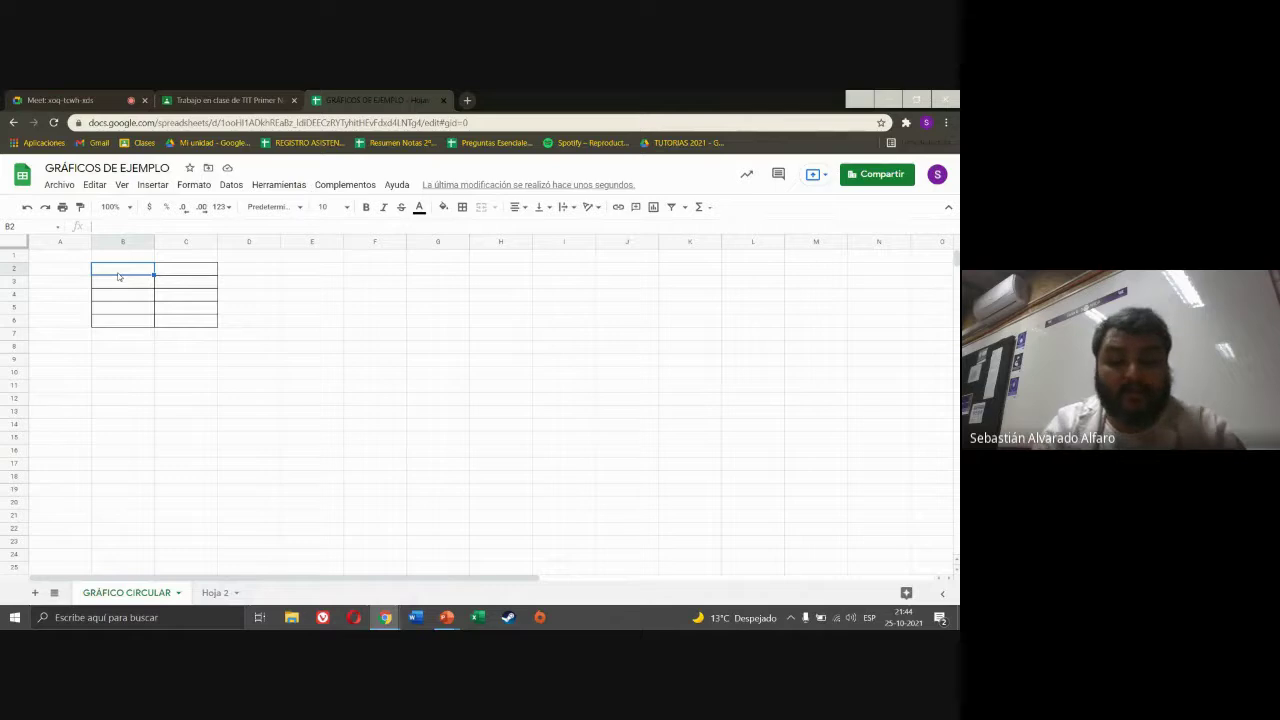
{"action": "type", "text": "V"}
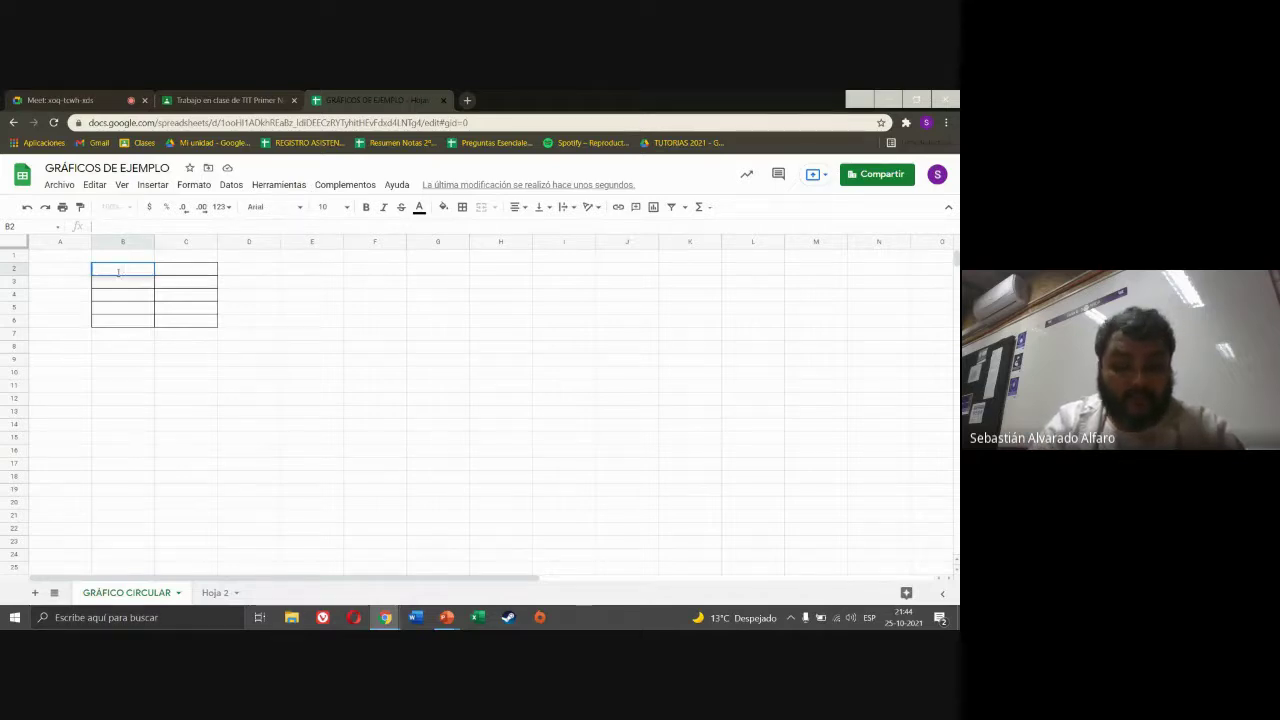
{"action": "type", "text": "CAND"}
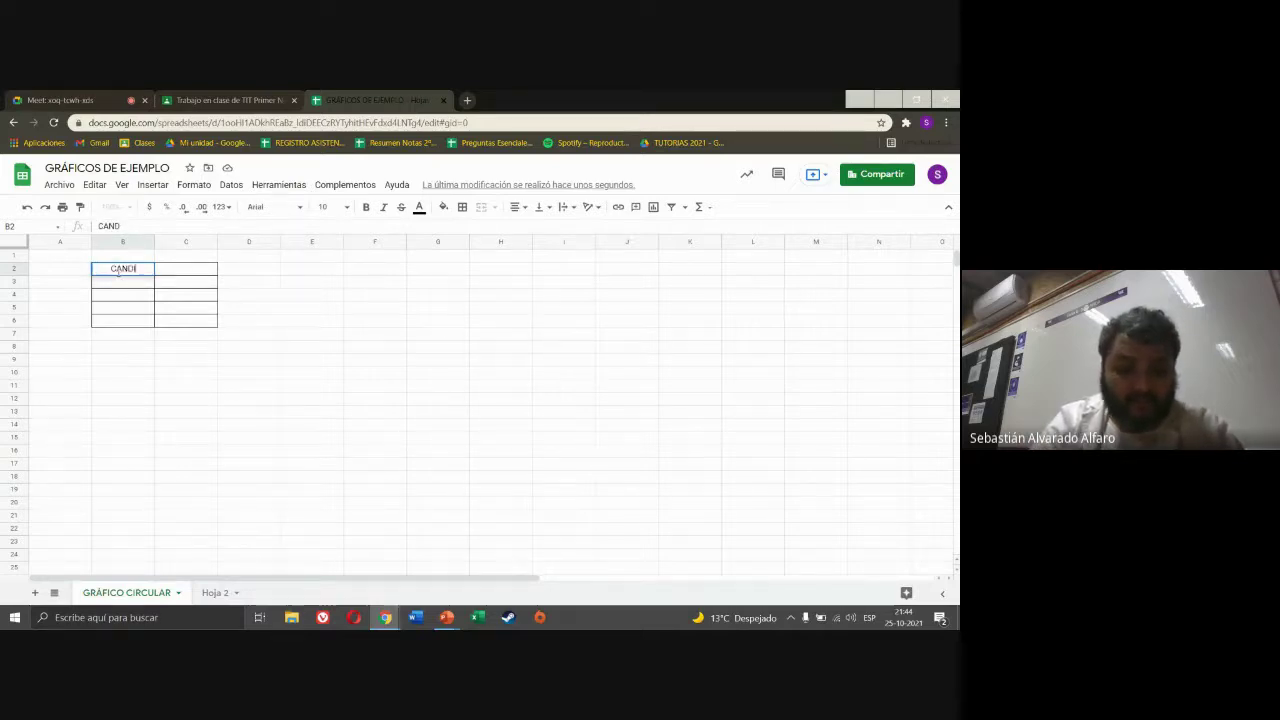
{"action": "type", "text": "IDATOS"}
{"action": "key", "text": "Tab"}
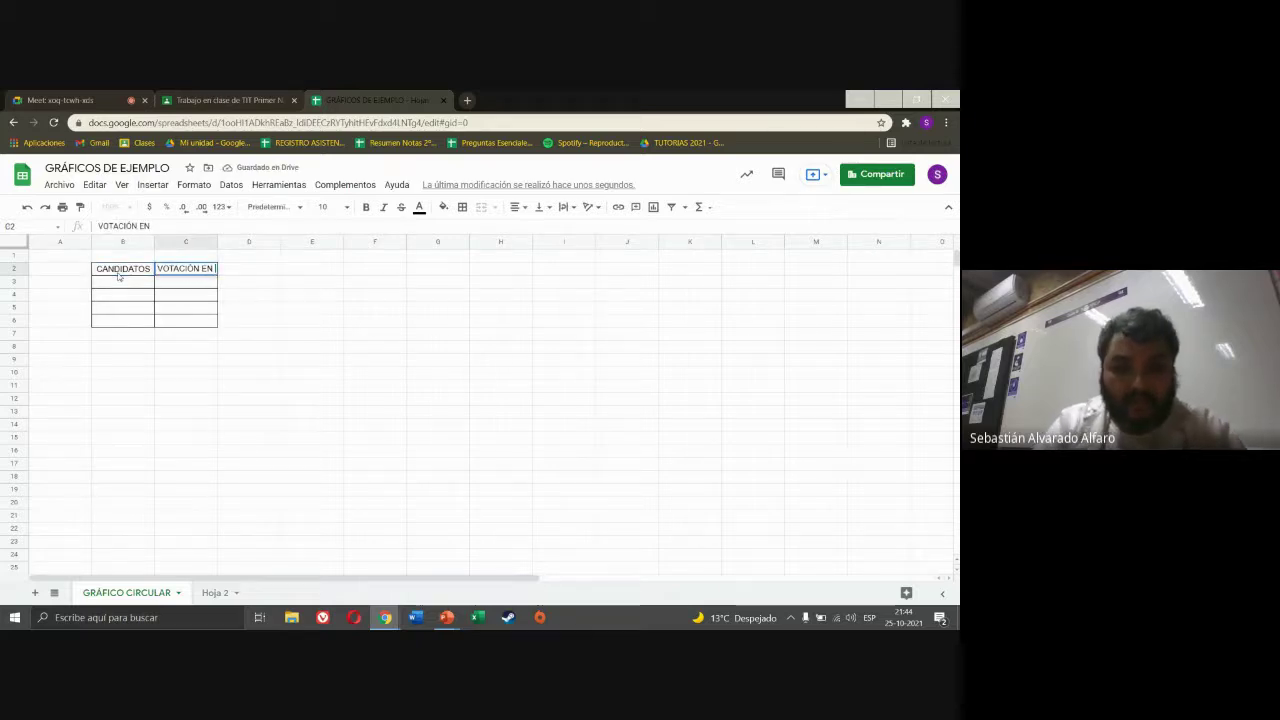
{"action": "type", "text": "VOTACIÓN EN %"}
{"action": "key", "text": "Return"}
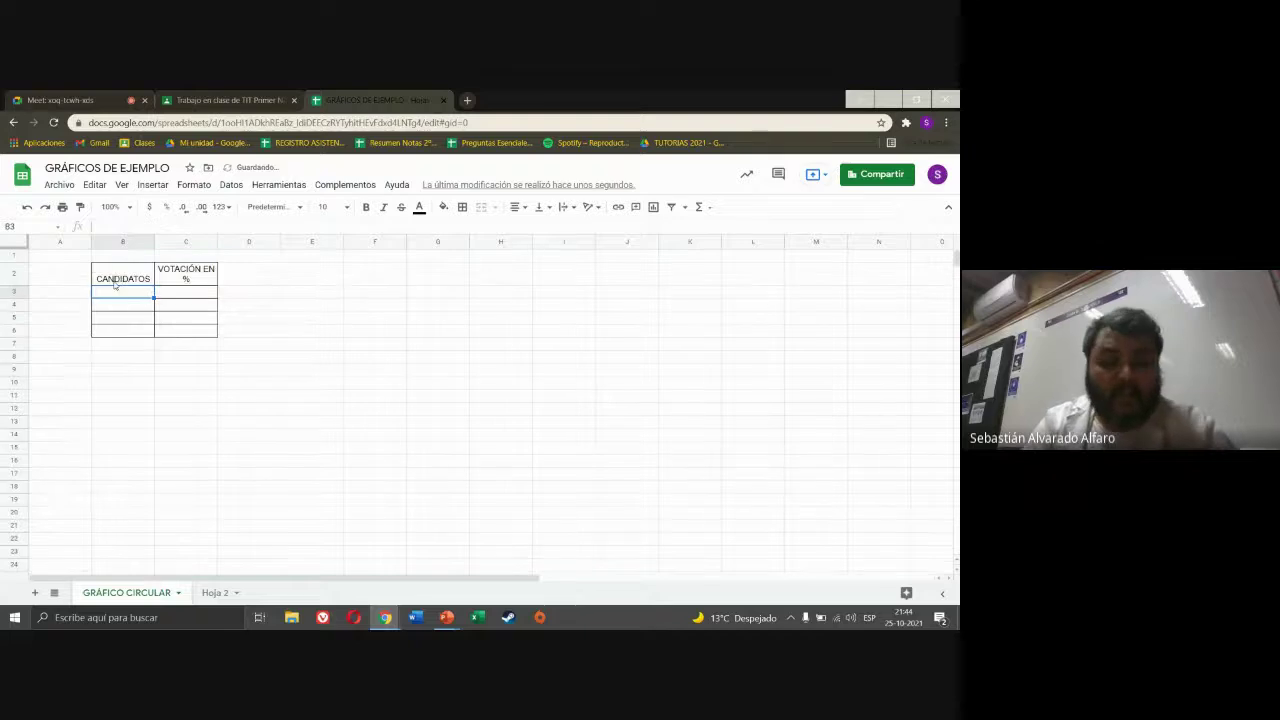
- Enter the four candidates' names from the slide in cells B3:B6, in uppercase
{"action": "type", "text": "PEPE"}
{"action": "key", "text": "Return"}
{"action": "type", "text": "G"}
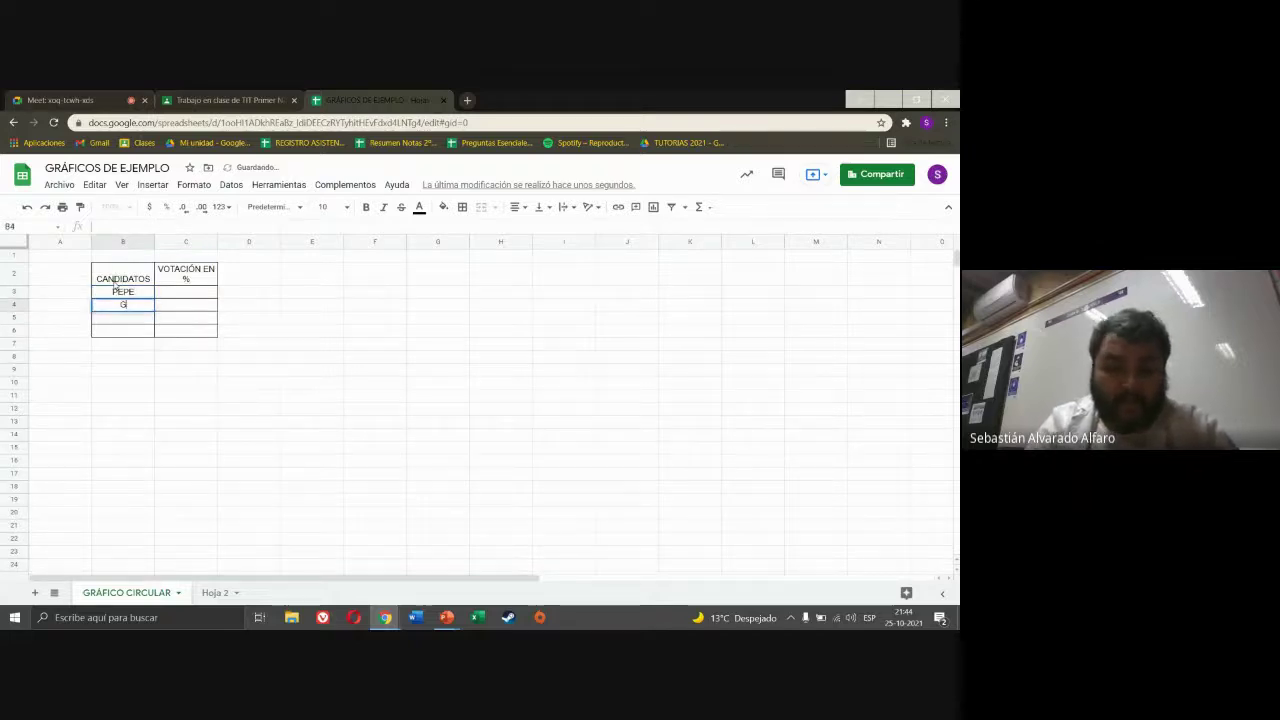
{"action": "type", "text": "ABO"}
{"action": "key", "text": "Return"}
{"action": "type", "text": "EDU"}
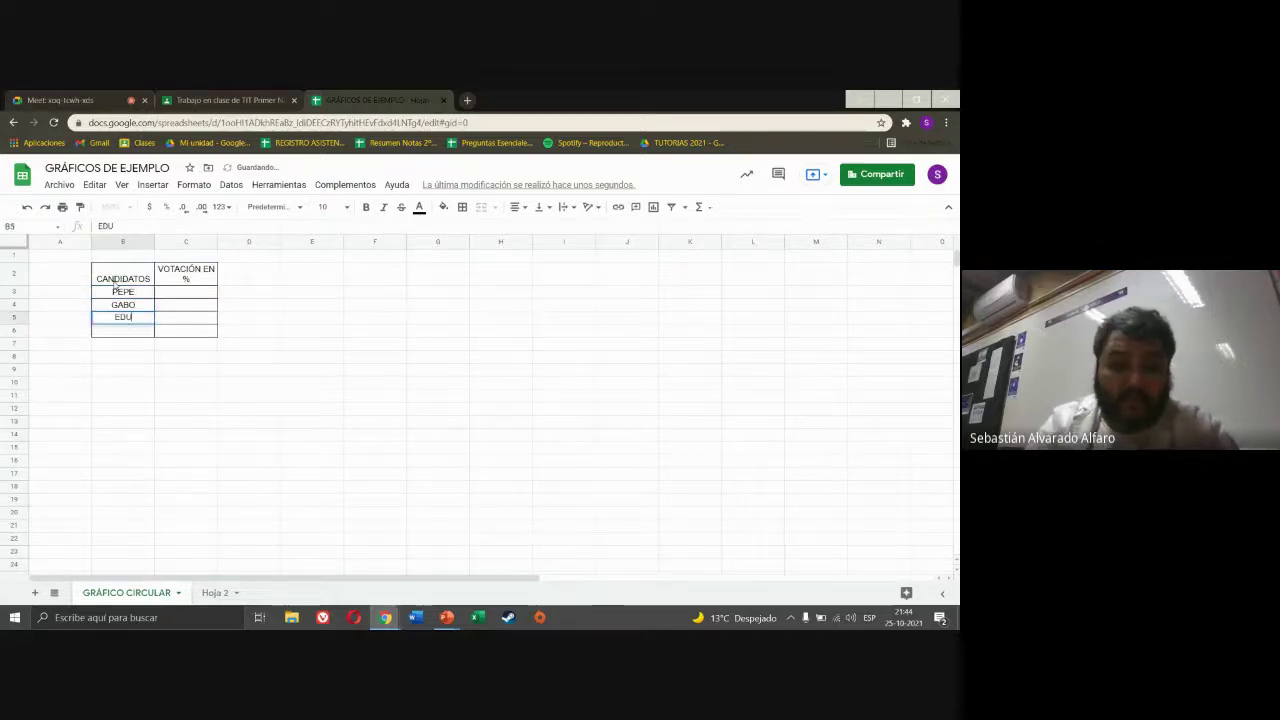
{"action": "key", "text": "Return"}
{"action": "type", "text": "SEB"}
{"action": "key", "text": "Tab"}
- Enter the vote percentages 15, 45, 15 and 25 in cells C3:C6
{"action": "key", "text": "Up"}
{"action": "key", "text": "Up"}
{"action": "key", "text": "Up"}
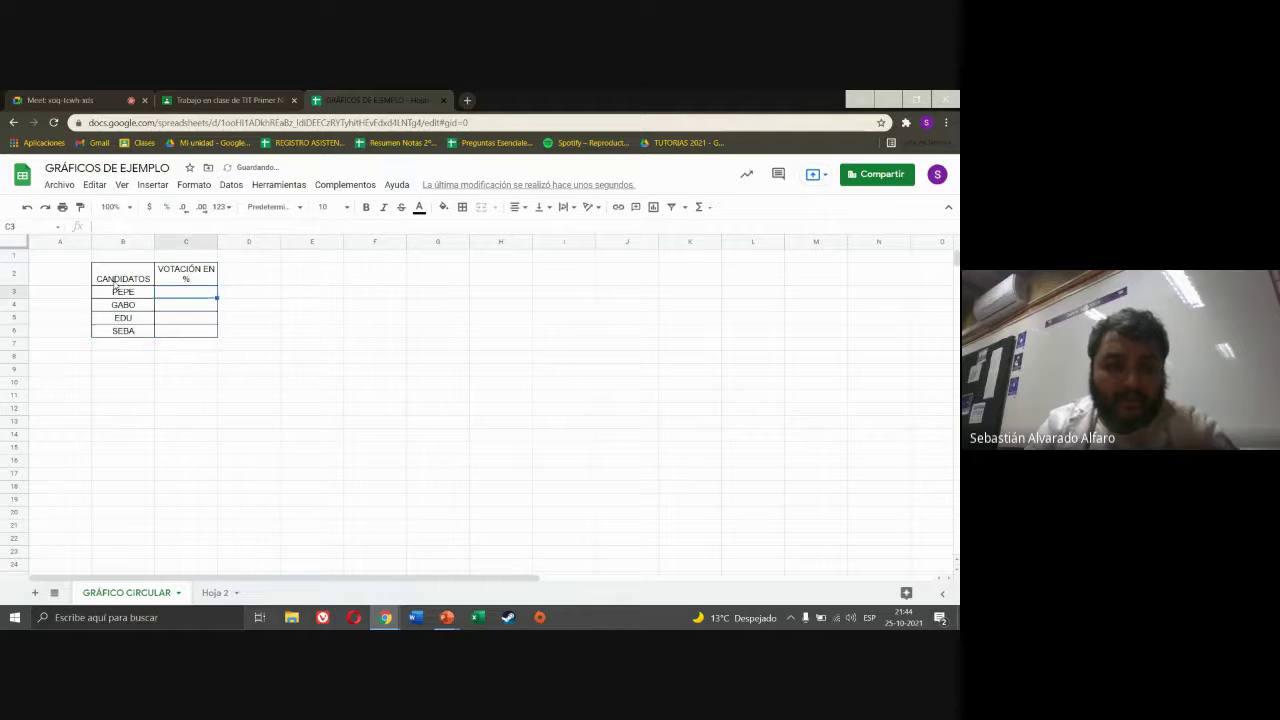
{"action": "type", "text": "1"}
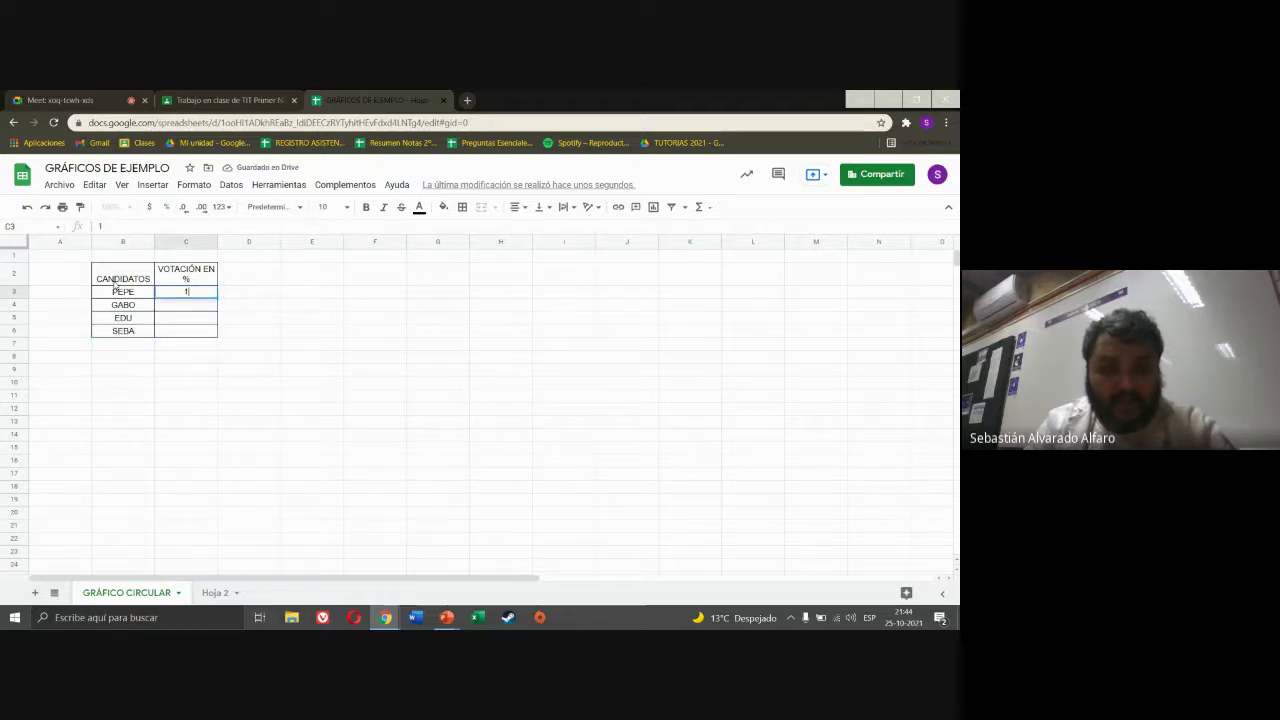
{"action": "type", "text": "5"}
{"action": "key", "text": "Return"}
{"action": "type", "text": "4"}
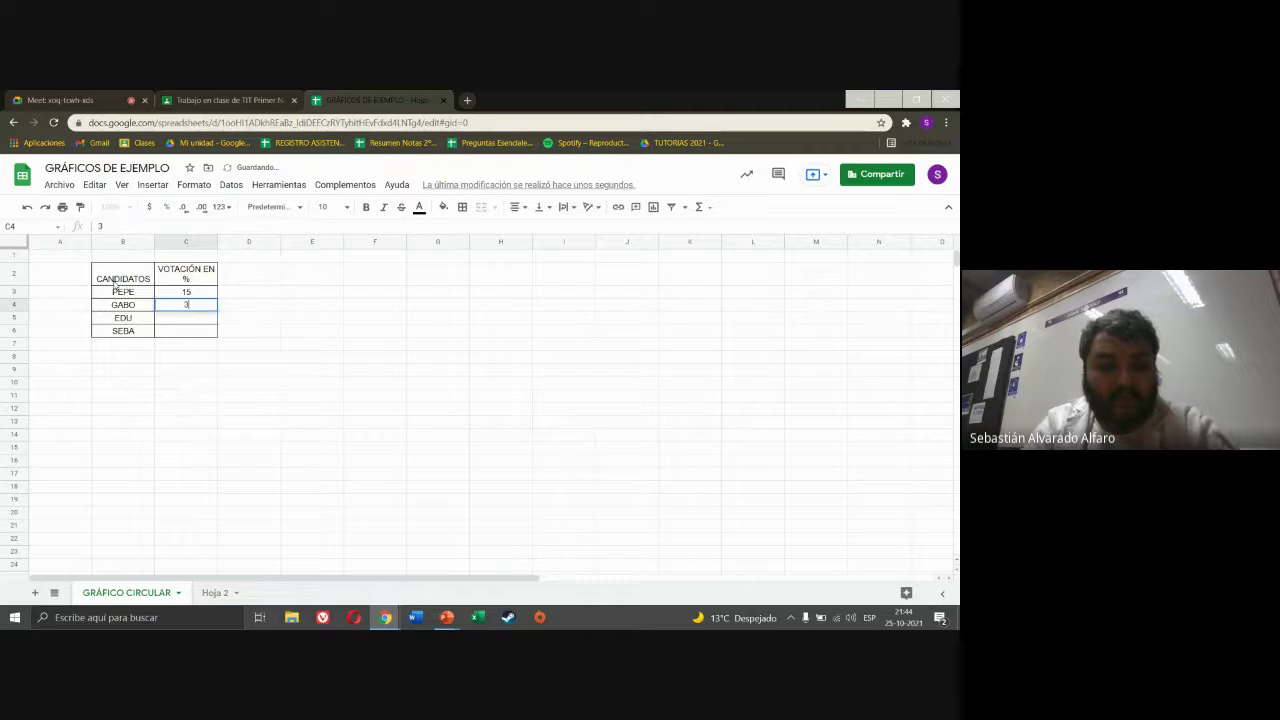
{"action": "type", "text": "5"}
{"action": "key", "text": "Return"}
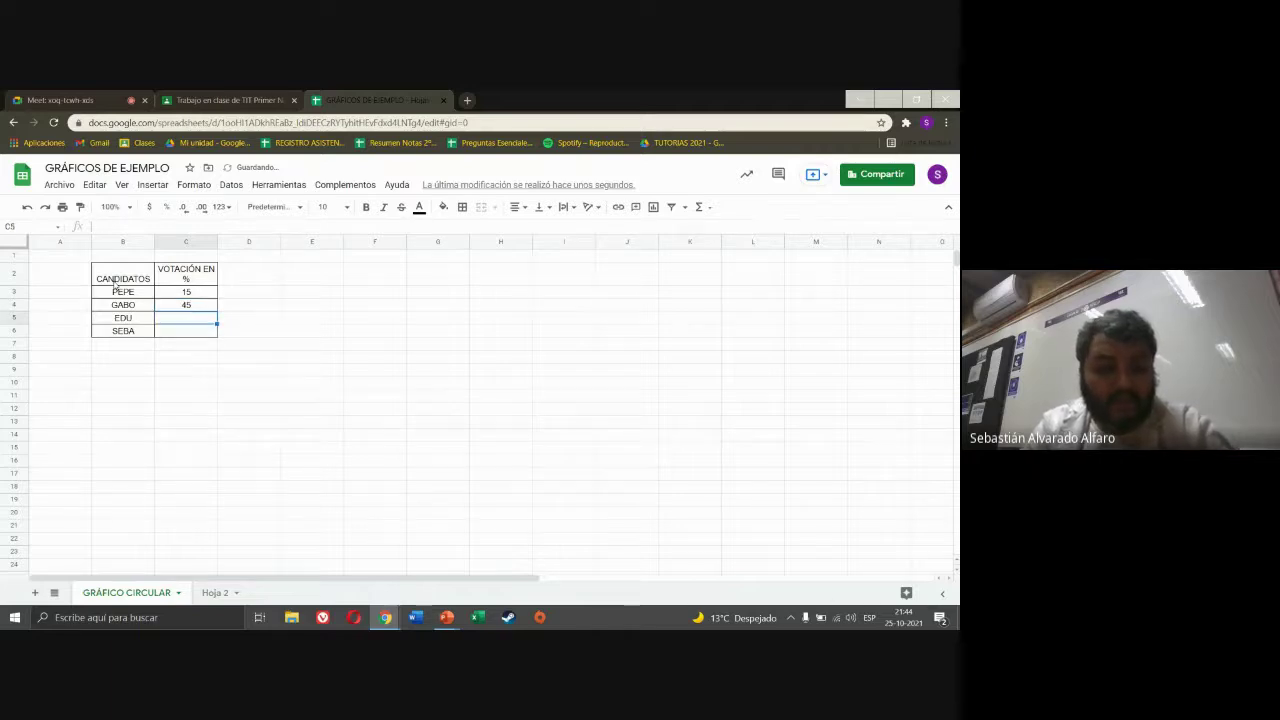
{"action": "key", "text": "Return"}
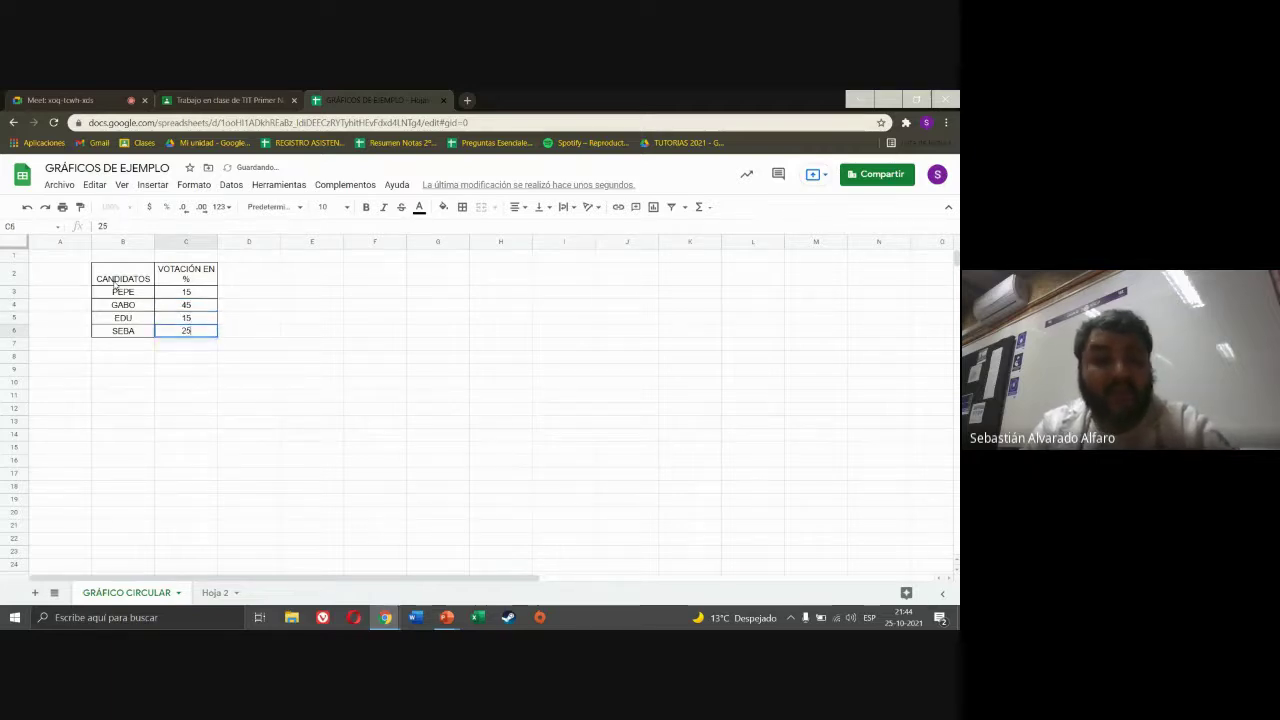
{"action": "key", "text": "Return"}
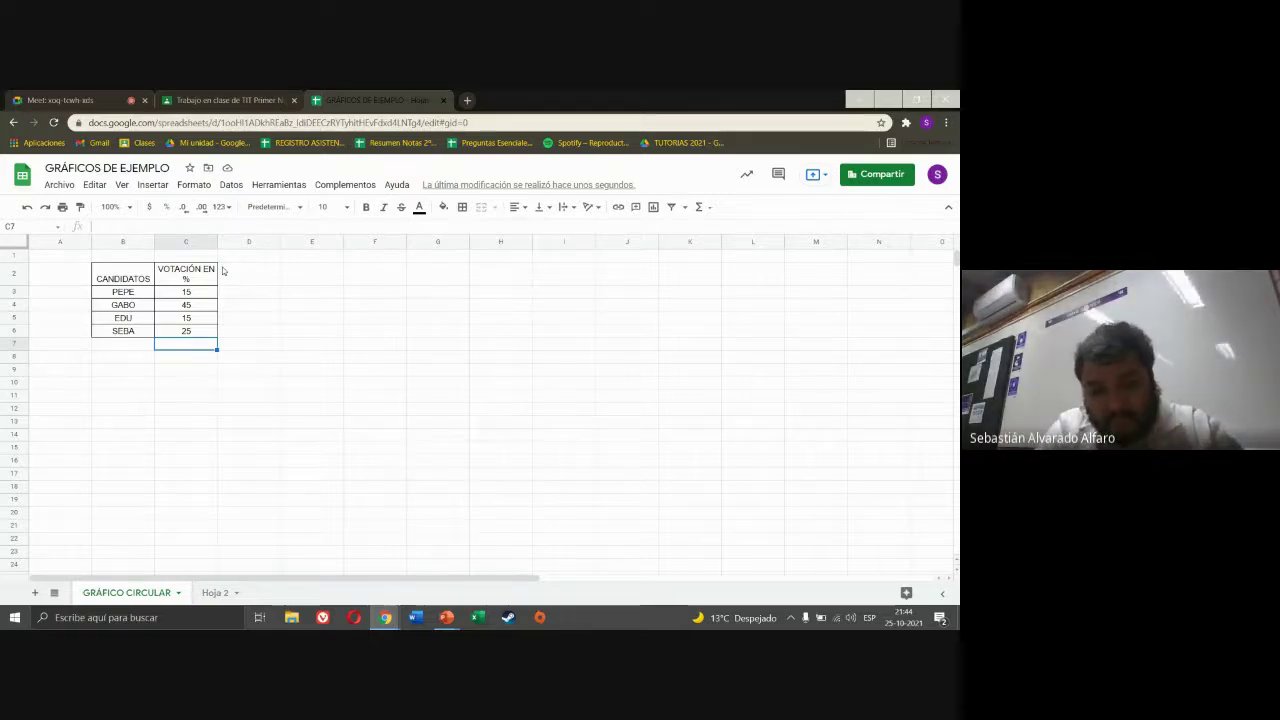
- Align the vote table B2:C6 vertically to the middle and set its text to wrap
{"action": "left_click_drag", "start_coordinate": [110, 273], "coordinate": [192, 341]}
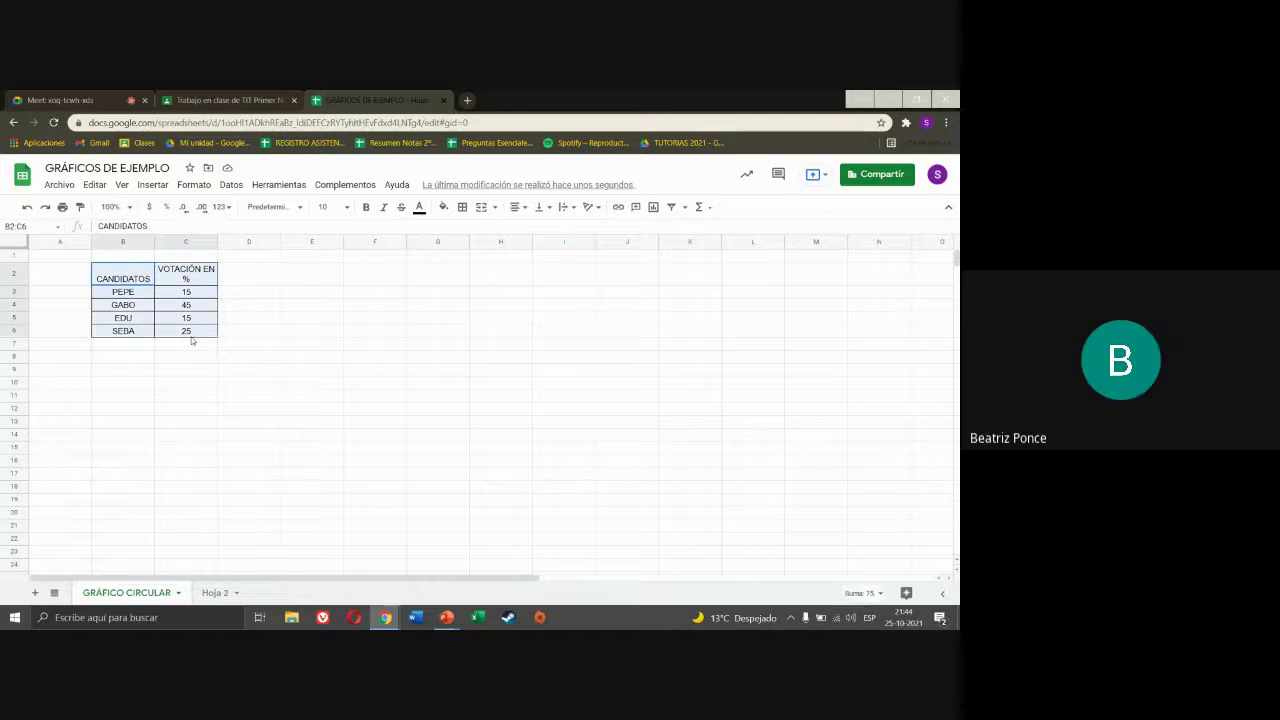
{"action": "left_click", "coordinate": [539, 207]}
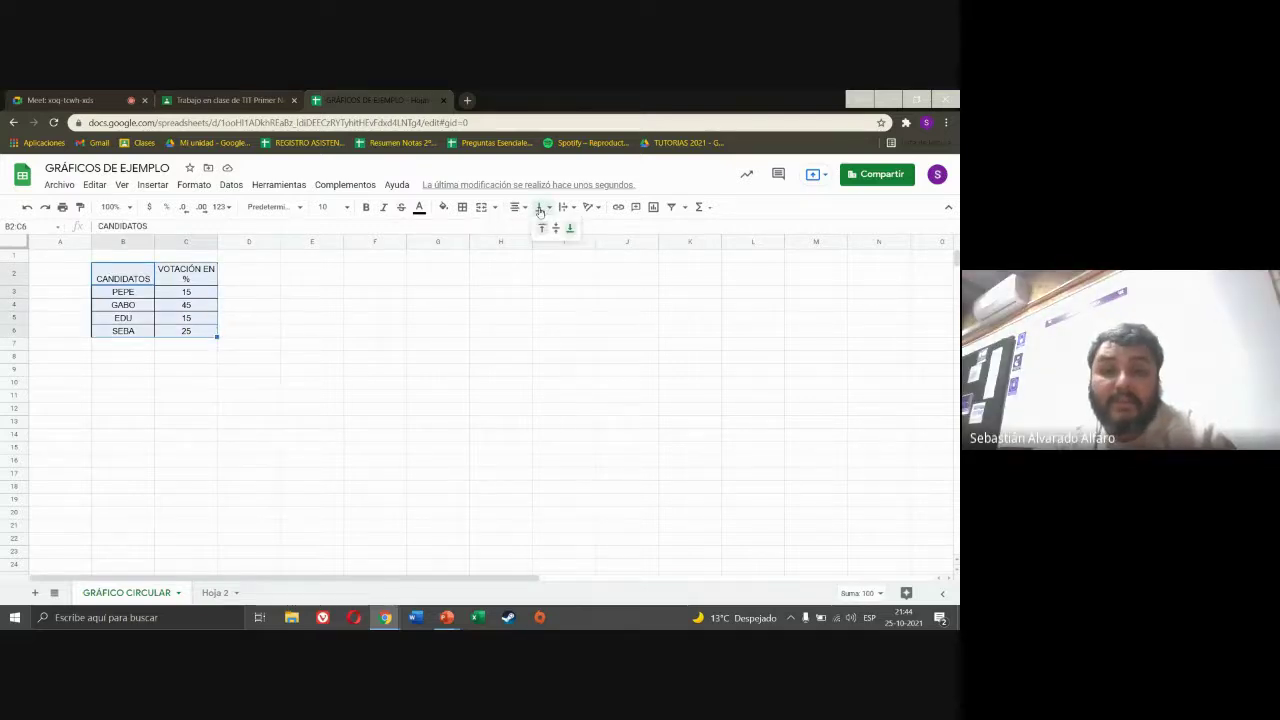
{"action": "left_click", "coordinate": [552, 224]}
{"action": "left_click", "coordinate": [563, 207]}
{"action": "left_click", "coordinate": [579, 226]}
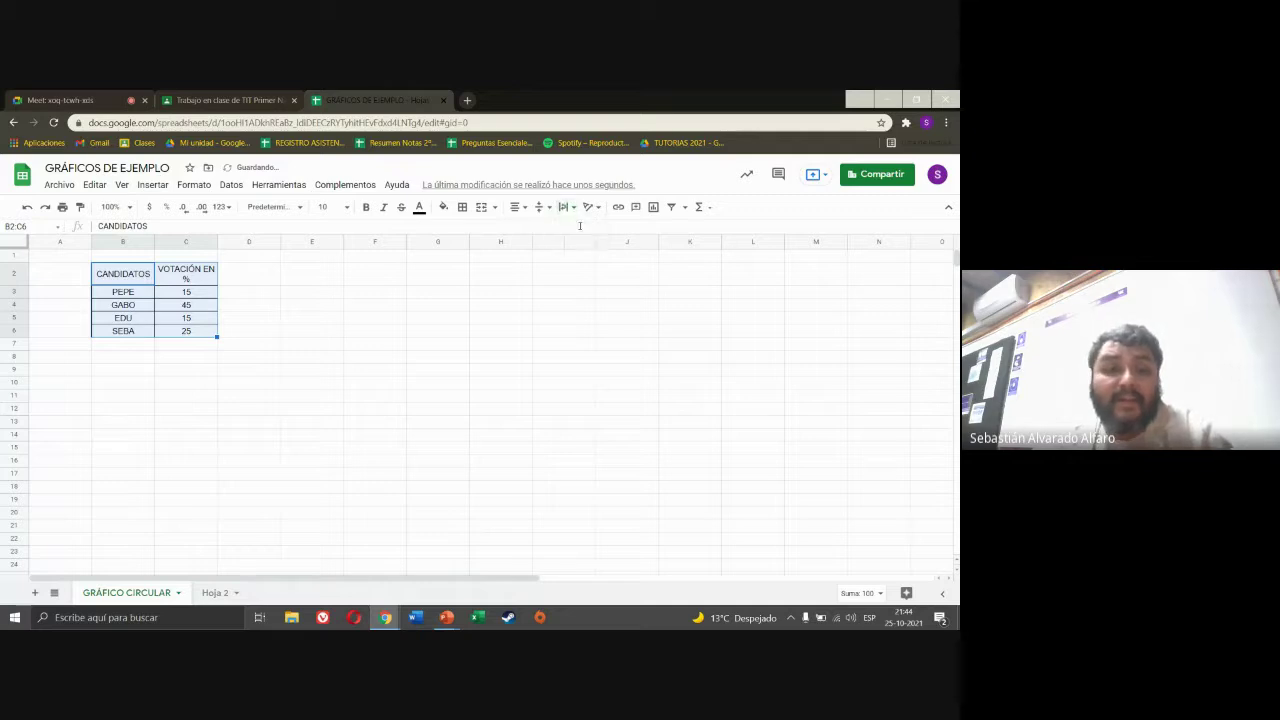
{"action": "left_click", "coordinate": [374, 346]}
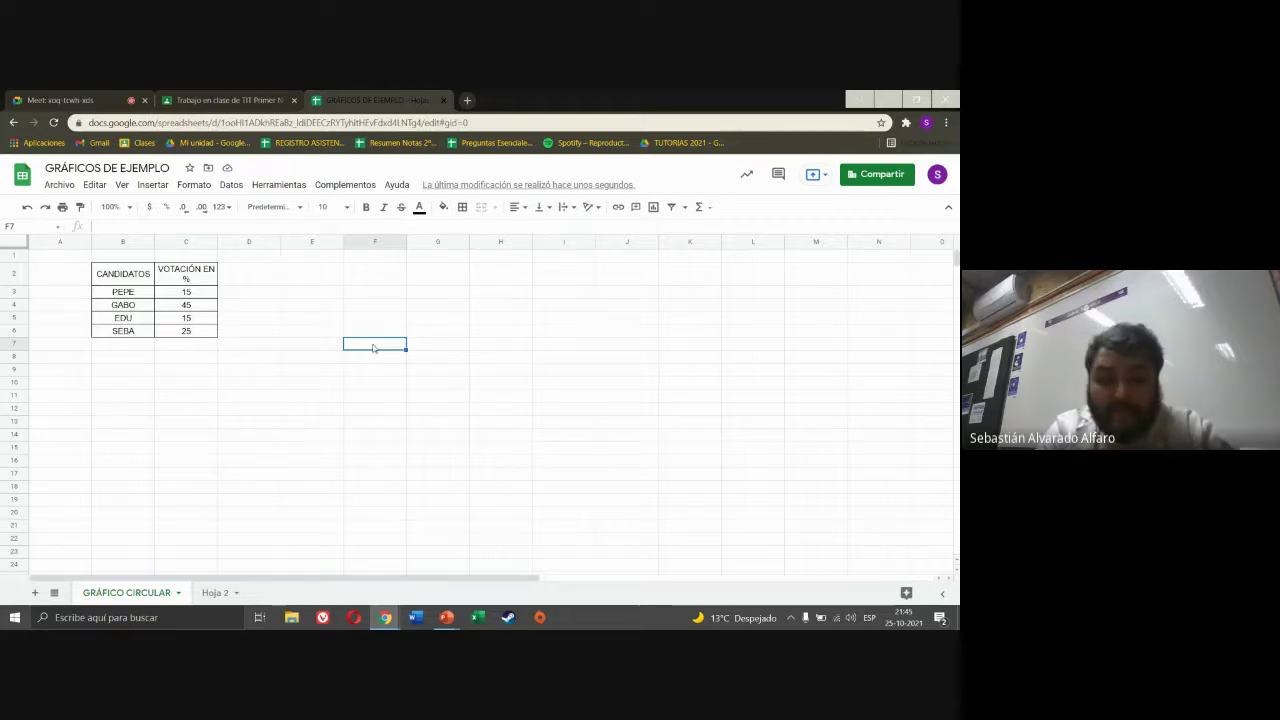
- Insert a pie chart from the candidates' names and percentages in cells B3:C6, leaving out the header row
{"action": "left_click", "coordinate": [256, 304]}
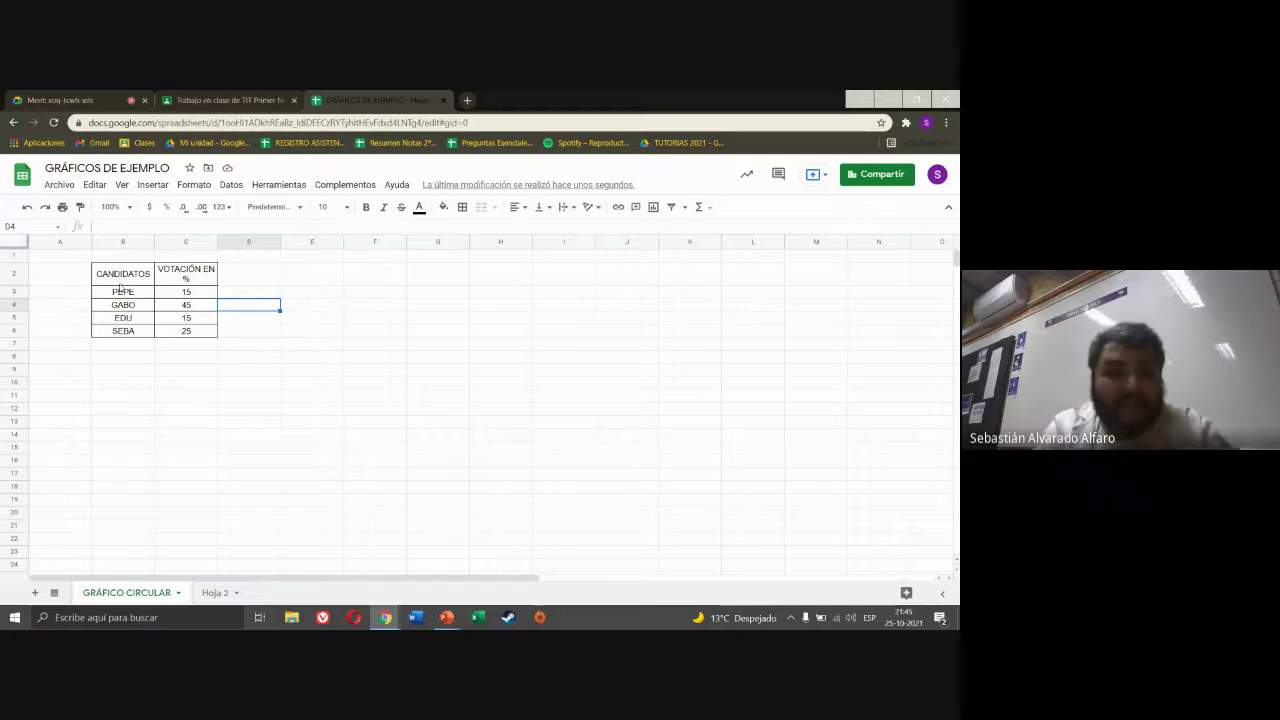
{"action": "left_click_drag", "start_coordinate": [116, 292], "coordinate": [189, 338]}
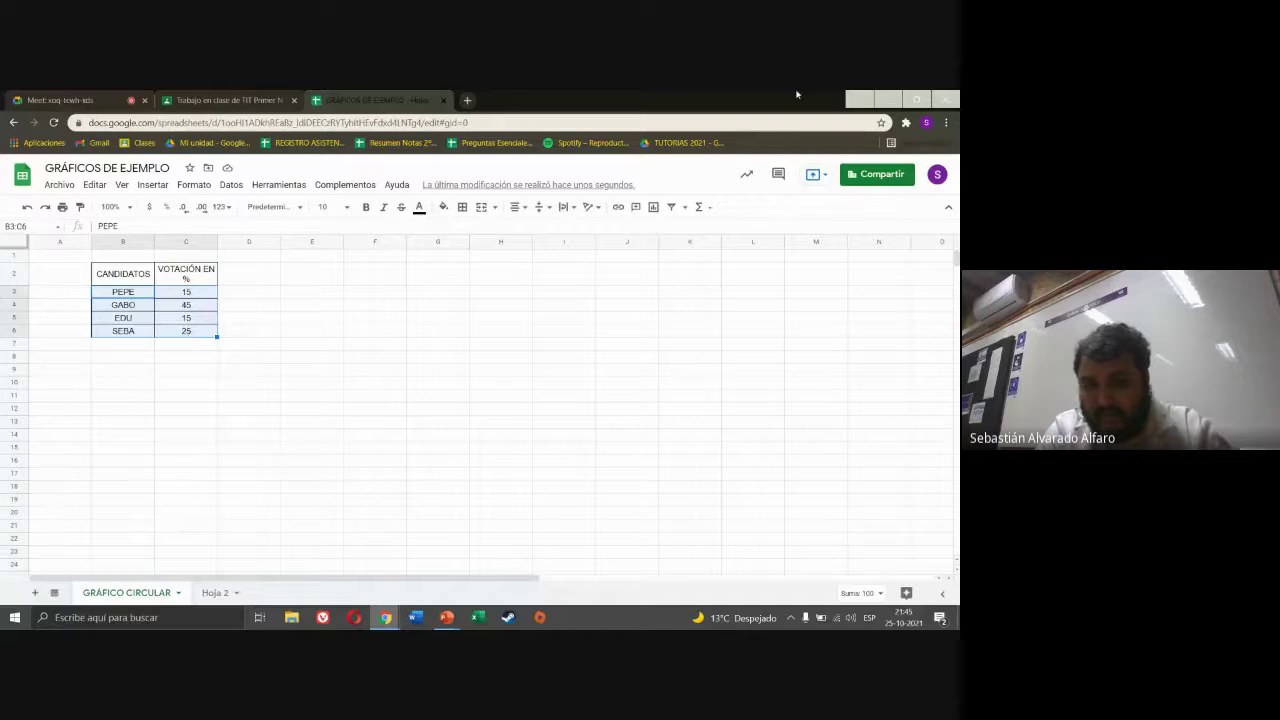
{"action": "left_click", "coordinate": [946, 122]}
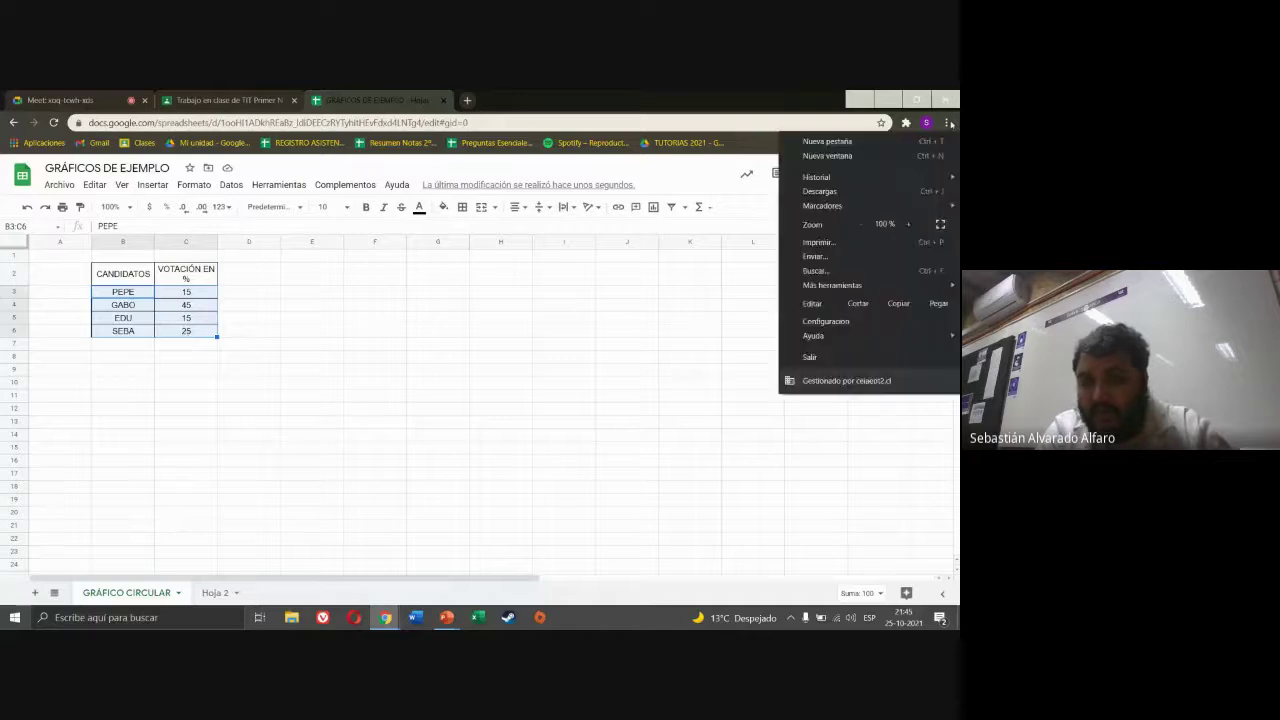
{"action": "left_click", "coordinate": [907, 224]}
{"action": "left_click", "coordinate": [907, 224]}
{"action": "left_click", "coordinate": [419, 366]}
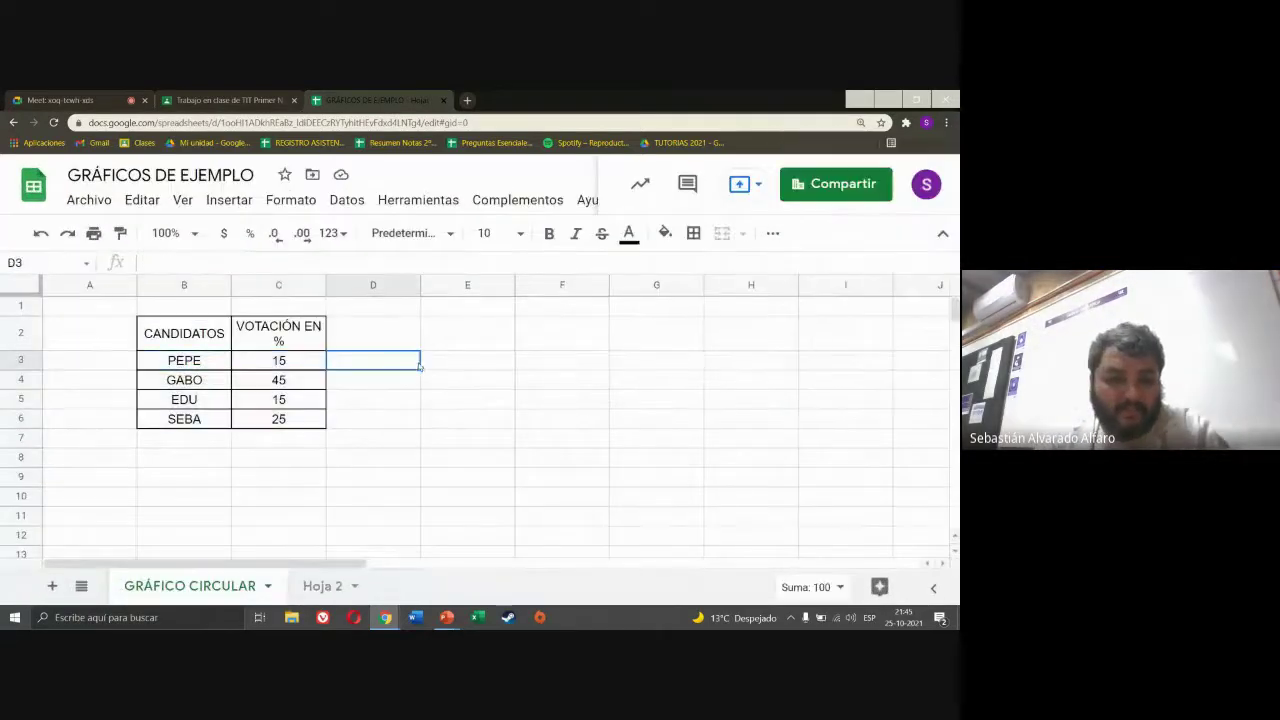
{"action": "left_click_drag", "start_coordinate": [184, 360], "coordinate": [278, 419]}
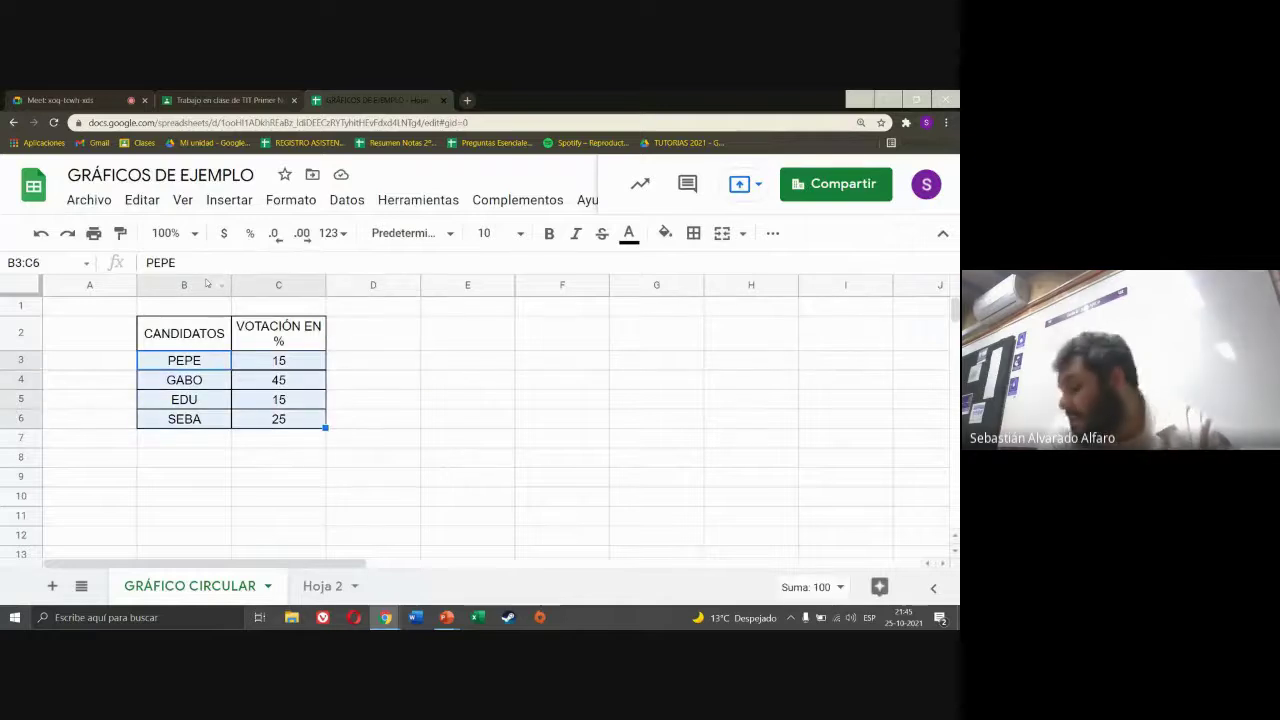
{"action": "left_click", "coordinate": [229, 203]}
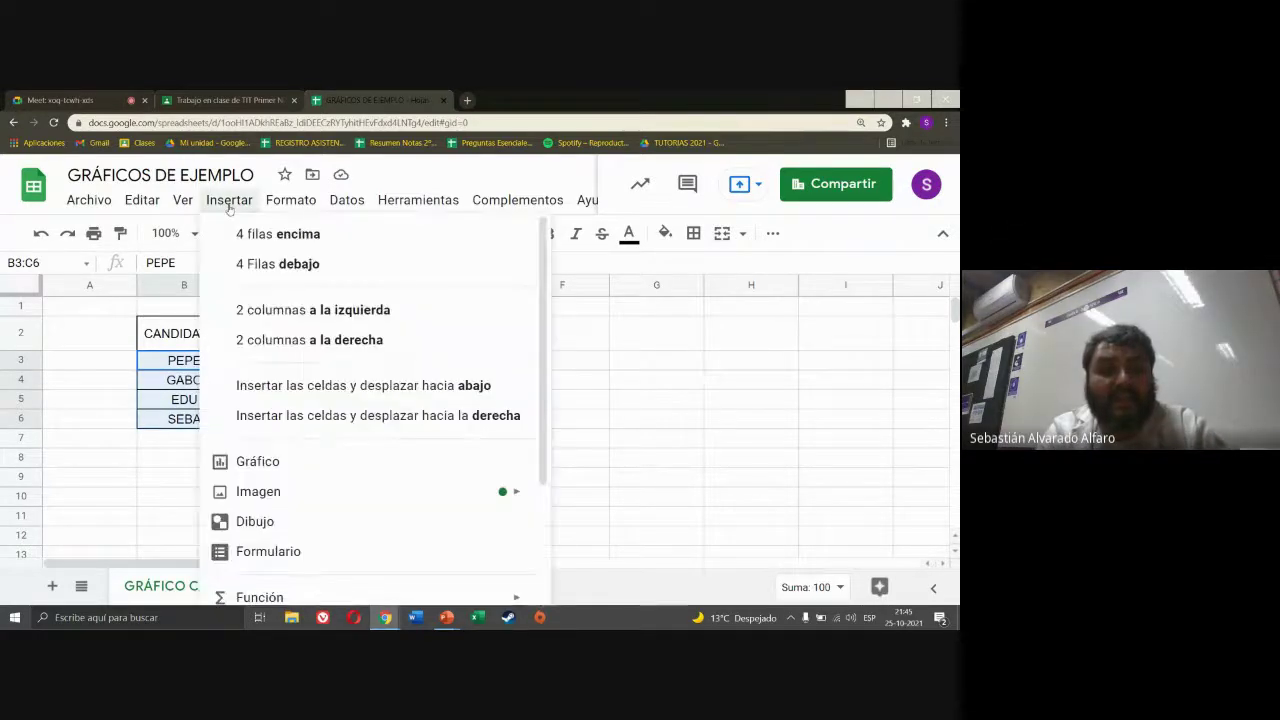
{"action": "left_click", "coordinate": [290, 461]}
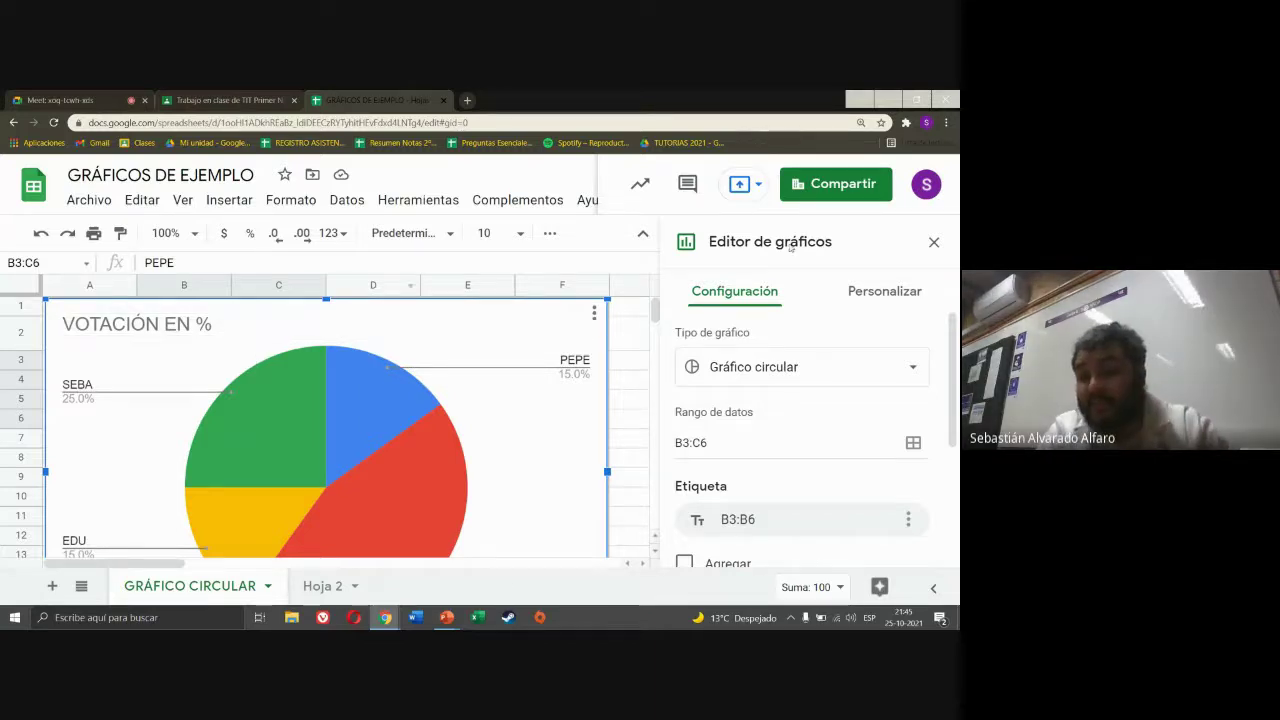
- Close the chart editor, shrink the pie chart and place it over columns D to G, clear of the vote table
{"action": "left_click", "coordinate": [933, 242]}
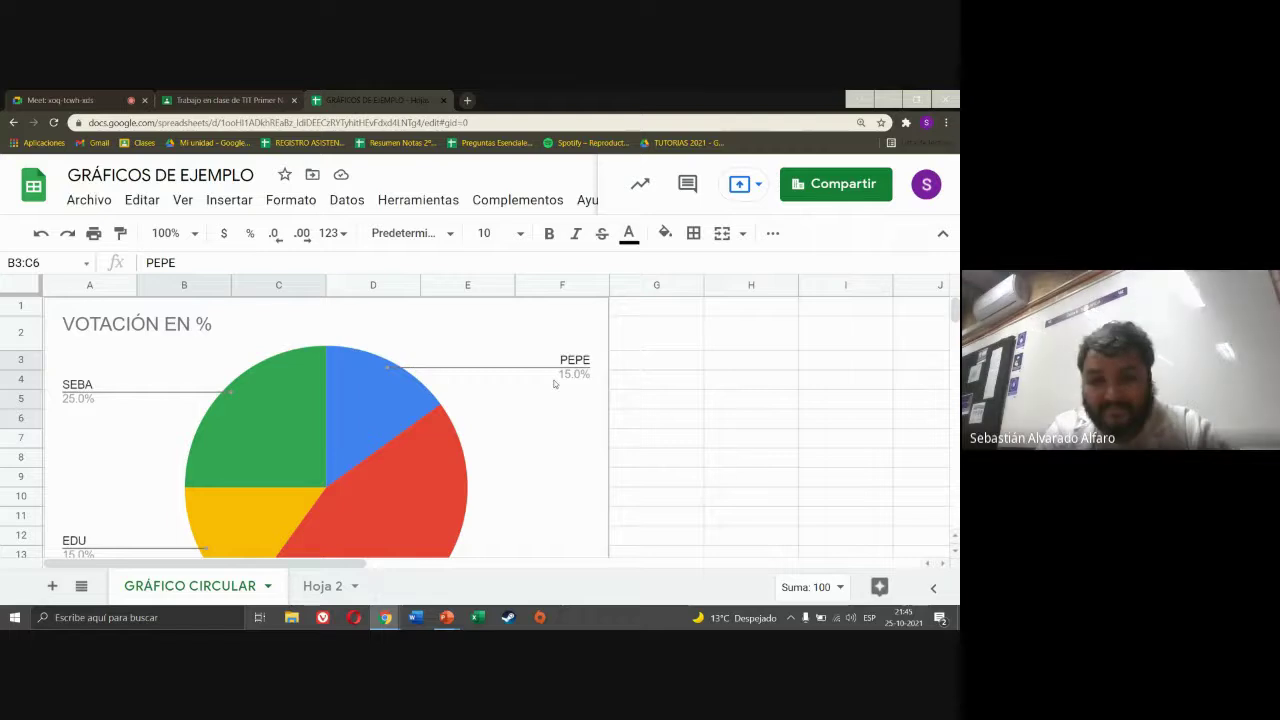
{"action": "left_click_drag", "start_coordinate": [611, 298], "coordinate": [640, 410]}
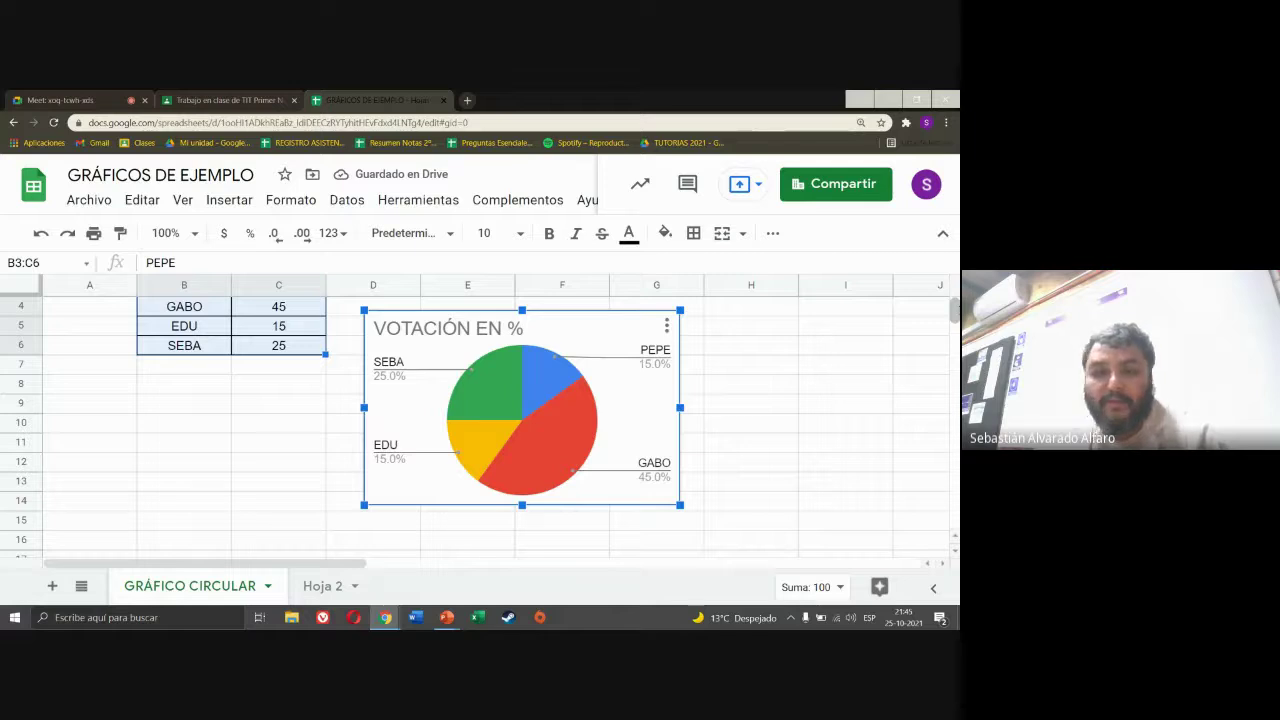
{"action": "scroll", "coordinate": [546, 393], "scroll_direction": "up", "scroll_amount": 2}
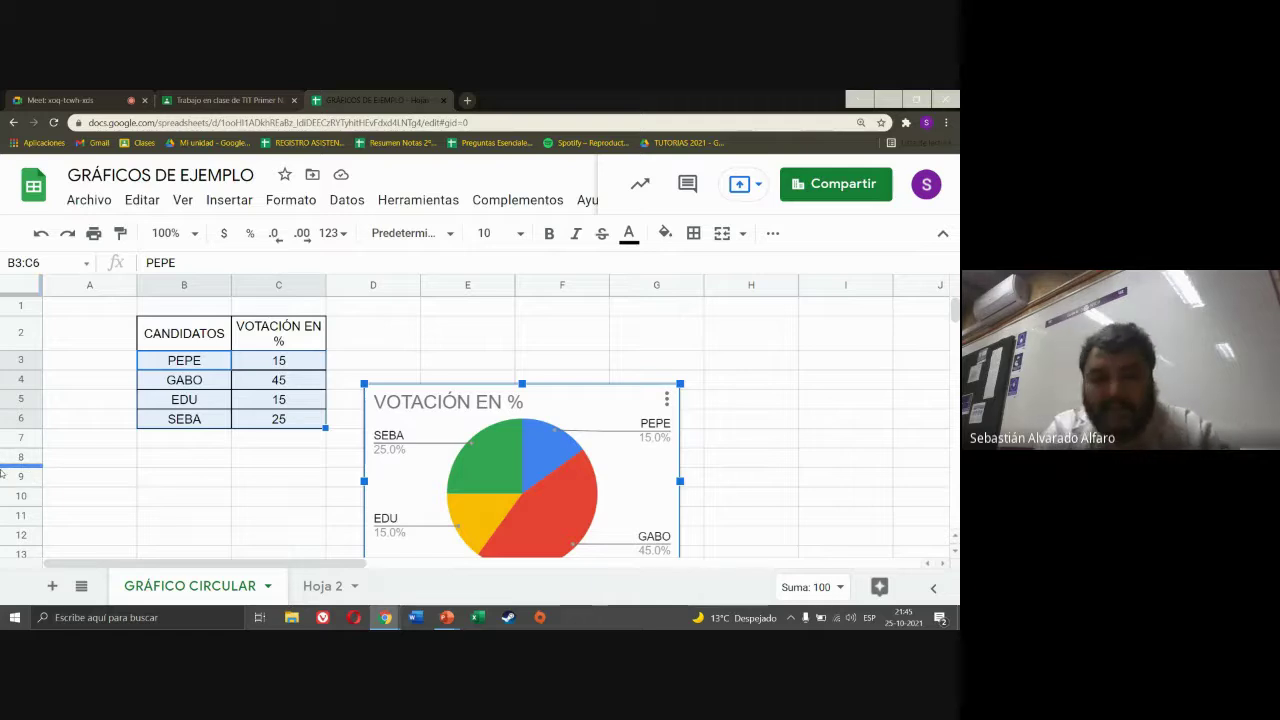
- Fill the vote table's header cells B2:C2 with yellow
{"action": "left_click", "coordinate": [187, 340]}
{"action": "left_click", "coordinate": [269, 340]}
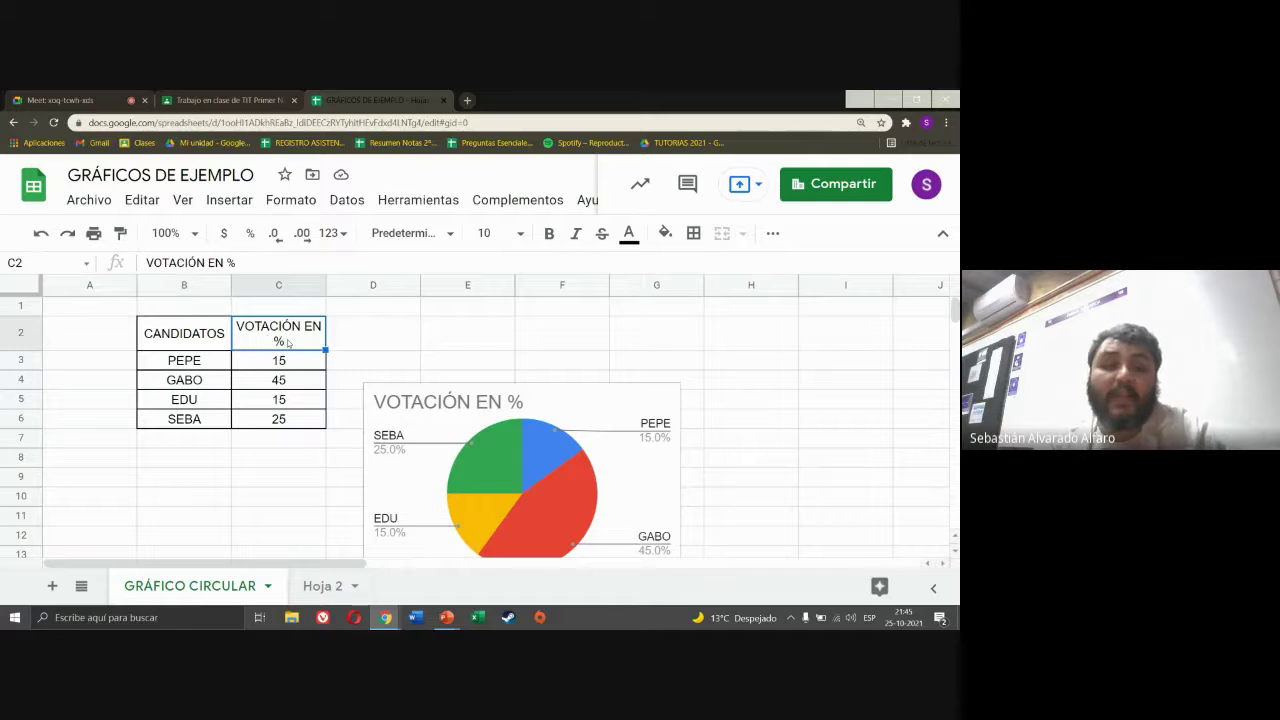
{"action": "left_click_drag", "start_coordinate": [287, 343], "coordinate": [206, 342]}
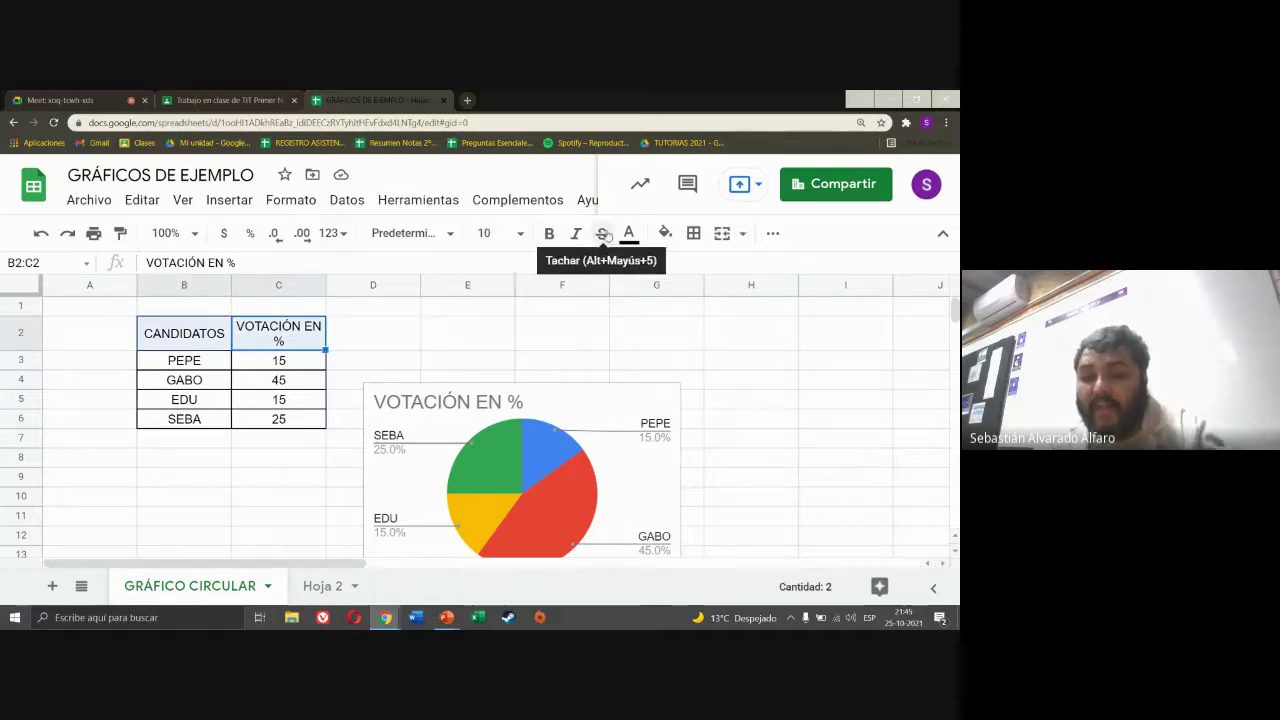
{"action": "left_click", "coordinate": [665, 234]}
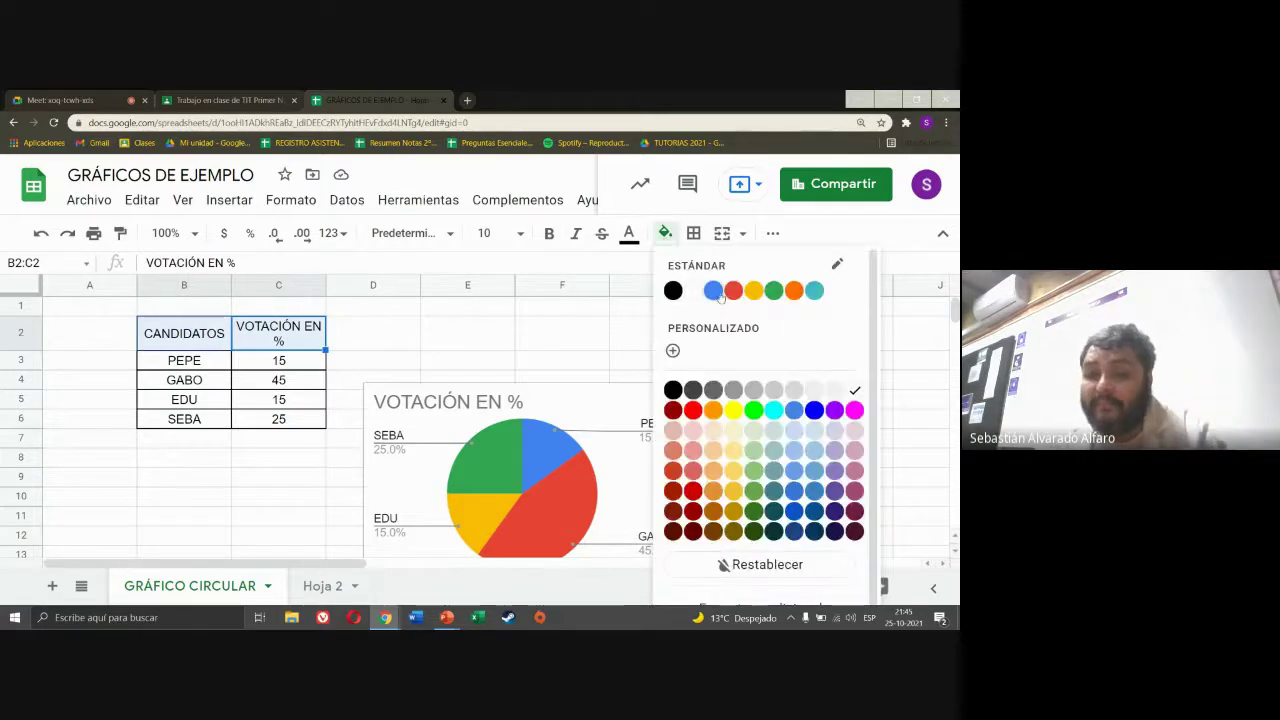
{"action": "left_click", "coordinate": [733, 410]}
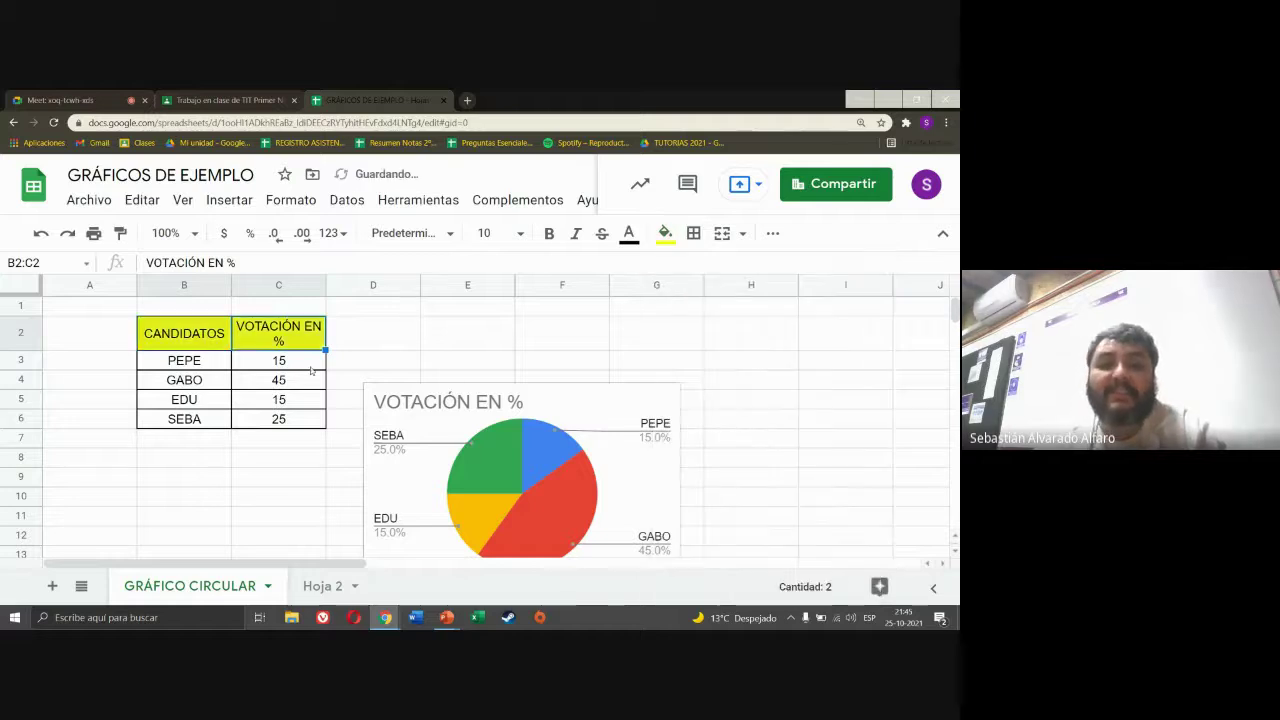
- Move the pie chart below the vote table so it starts at row 8 under columns A to D
{"action": "key", "text": "Down"}
{"action": "left_click_drag", "start_coordinate": [265, 334], "coordinate": [162, 336]}
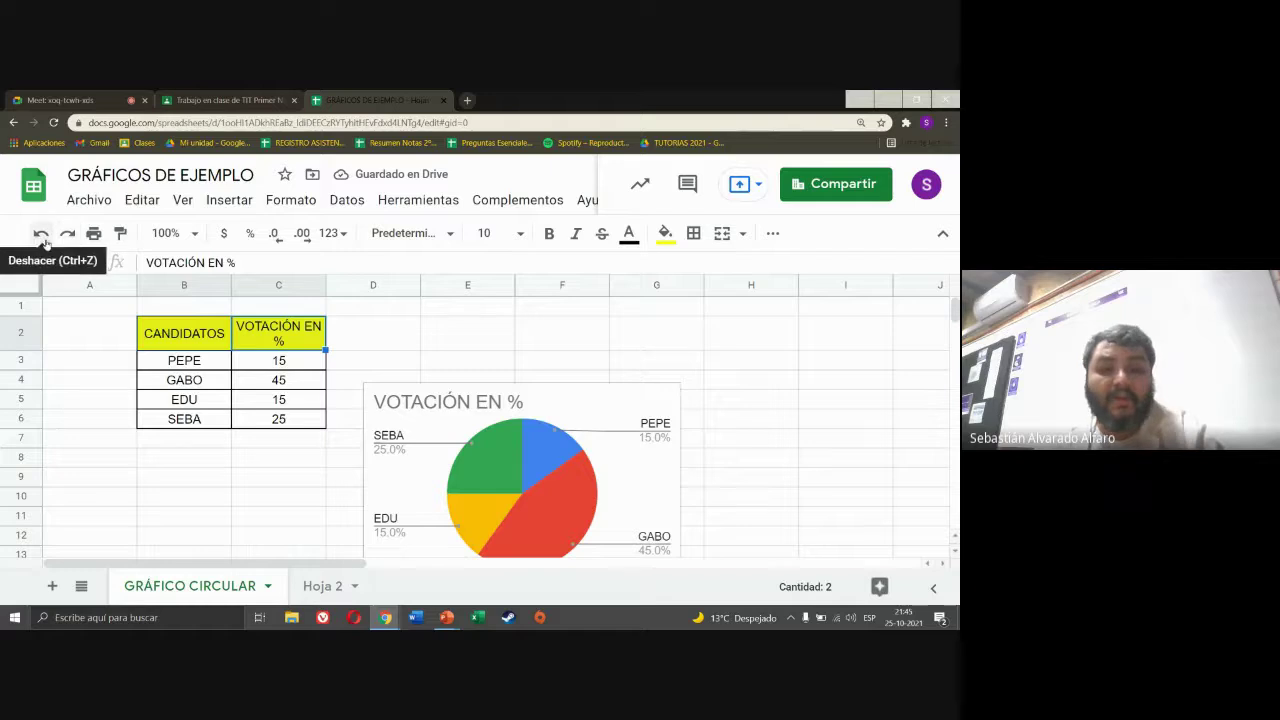
{"action": "left_click", "coordinate": [387, 405]}
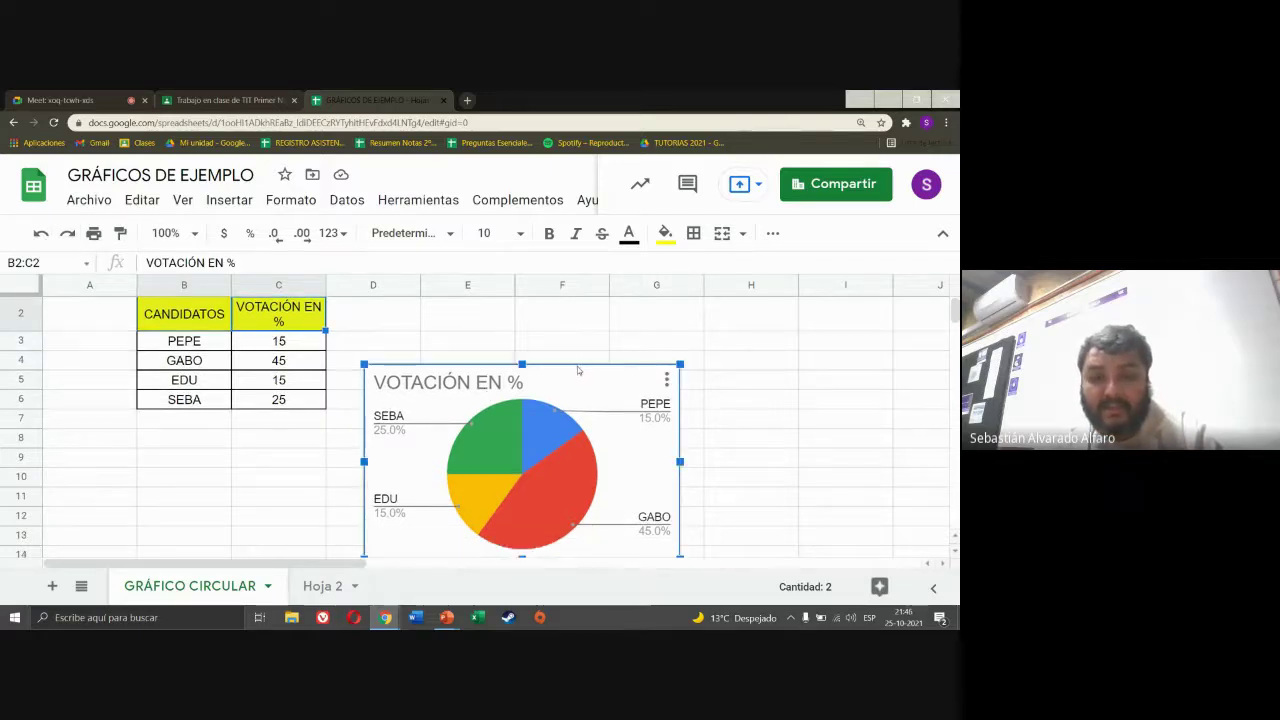
{"action": "left_click_drag", "start_coordinate": [577, 370], "coordinate": [327, 449]}
{"action": "scroll", "coordinate": [270, 480], "scroll_direction": "down", "scroll_amount": 1}
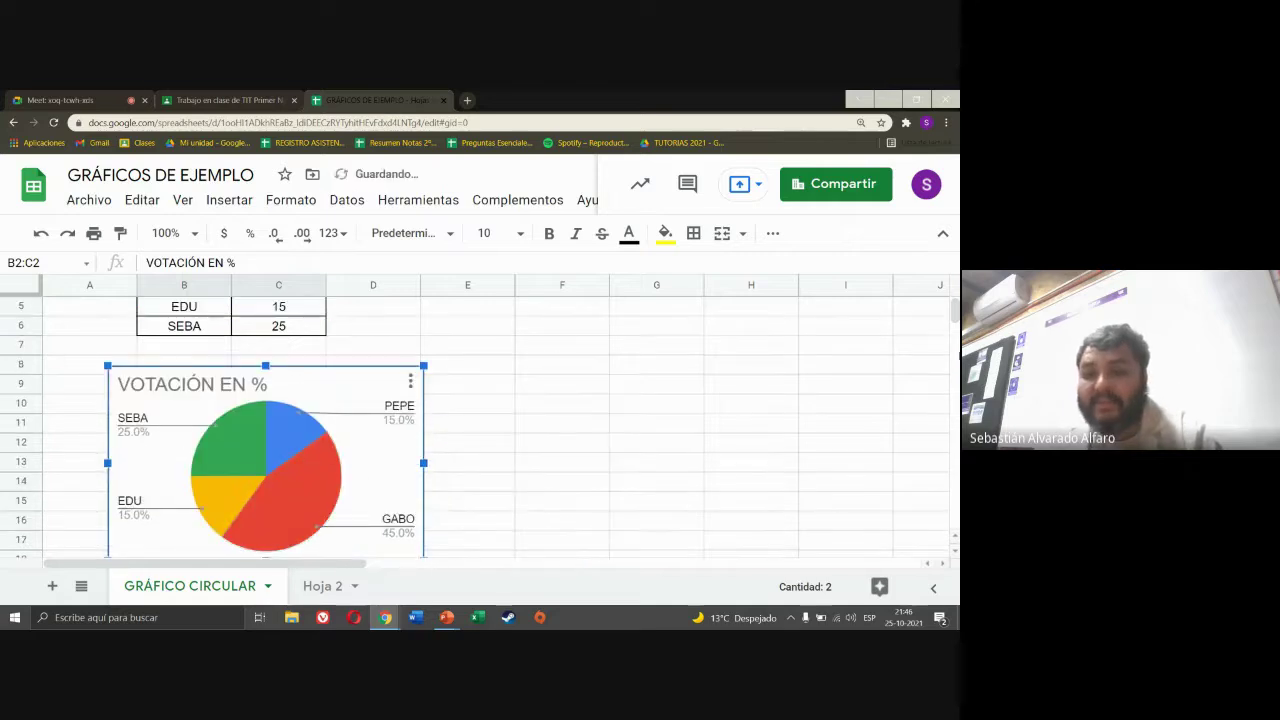
{"action": "scroll", "coordinate": [446, 323], "scroll_direction": "up", "scroll_amount": 2}
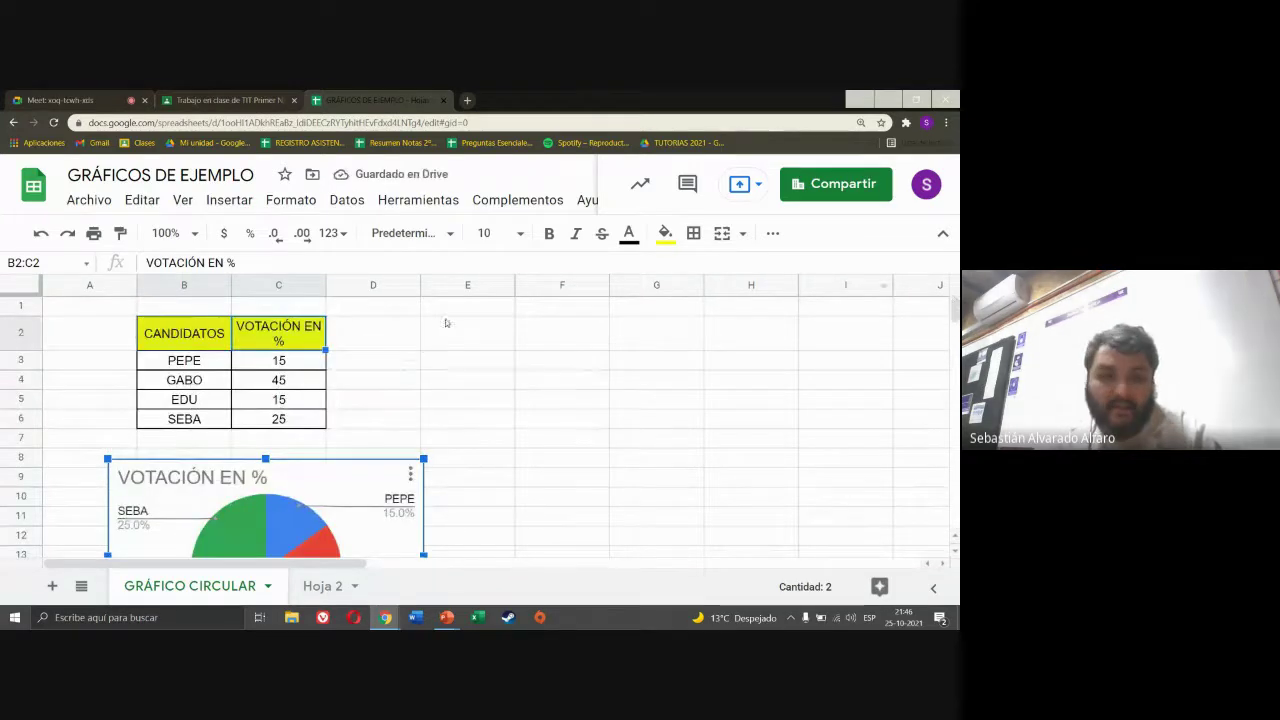
- Insert a second pie chart from the vote table B2:C6, headers included, and place it shrunk over columns F to H from row 8
{"action": "left_click", "coordinate": [180, 343]}
{"action": "left_click_drag", "start_coordinate": [267, 400], "coordinate": [270, 419]}
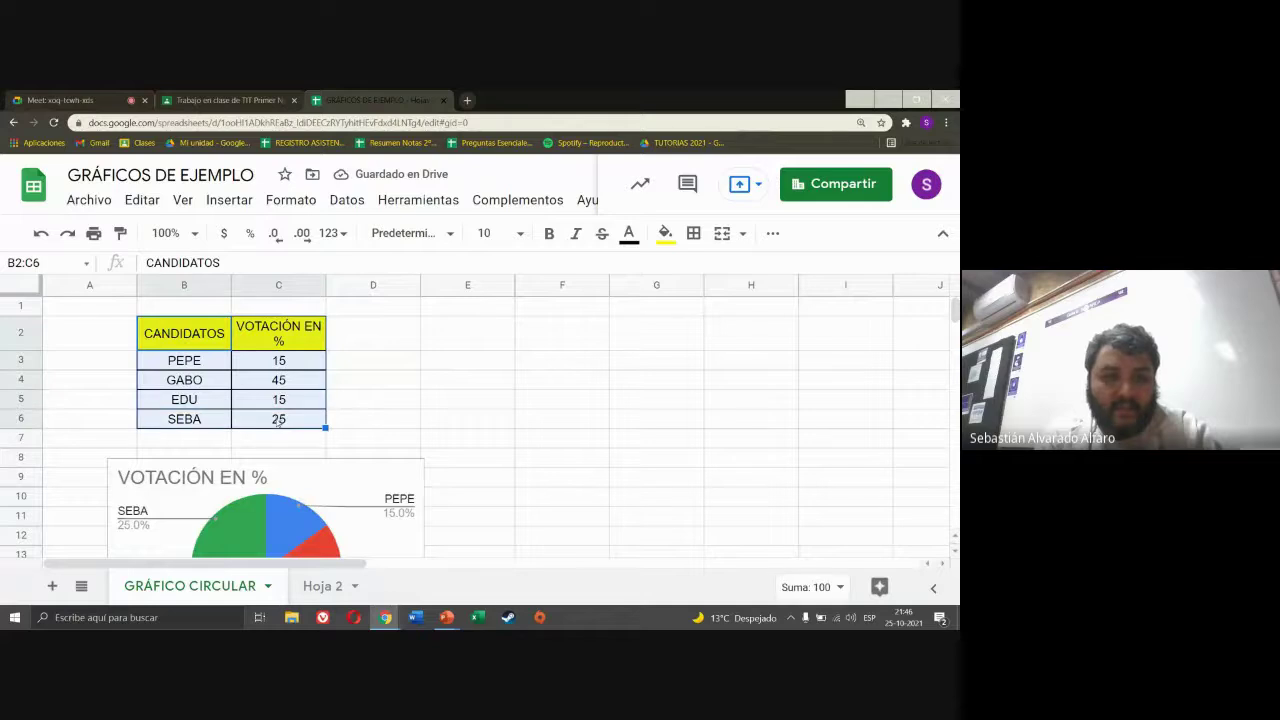
{"action": "left_click", "coordinate": [229, 200]}
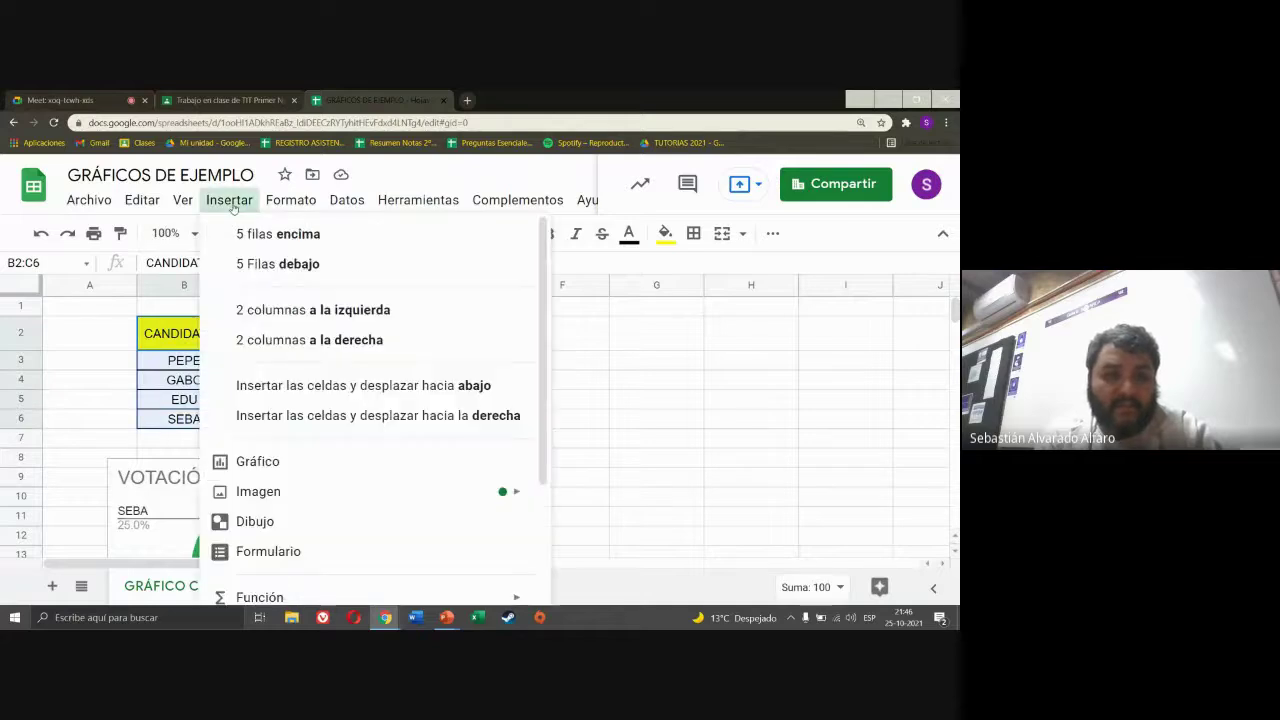
{"action": "left_click", "coordinate": [283, 461]}
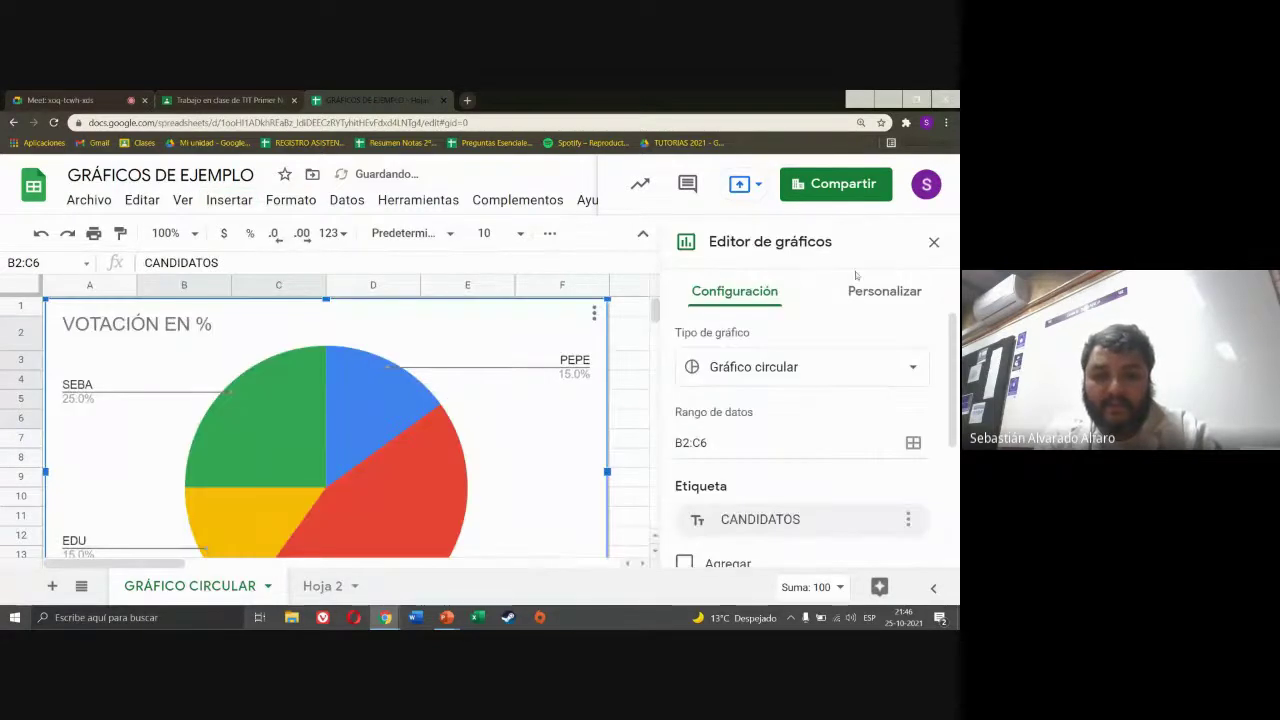
{"action": "left_click", "coordinate": [934, 242]}
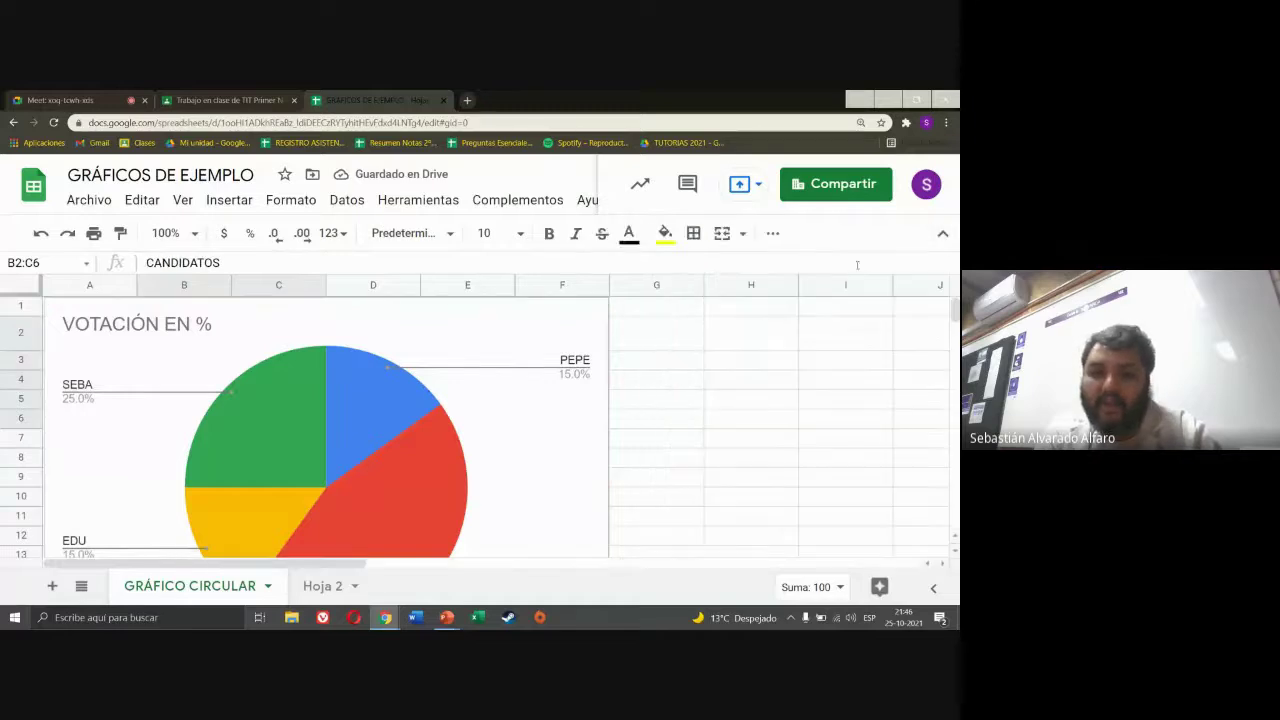
{"action": "left_click", "coordinate": [513, 370]}
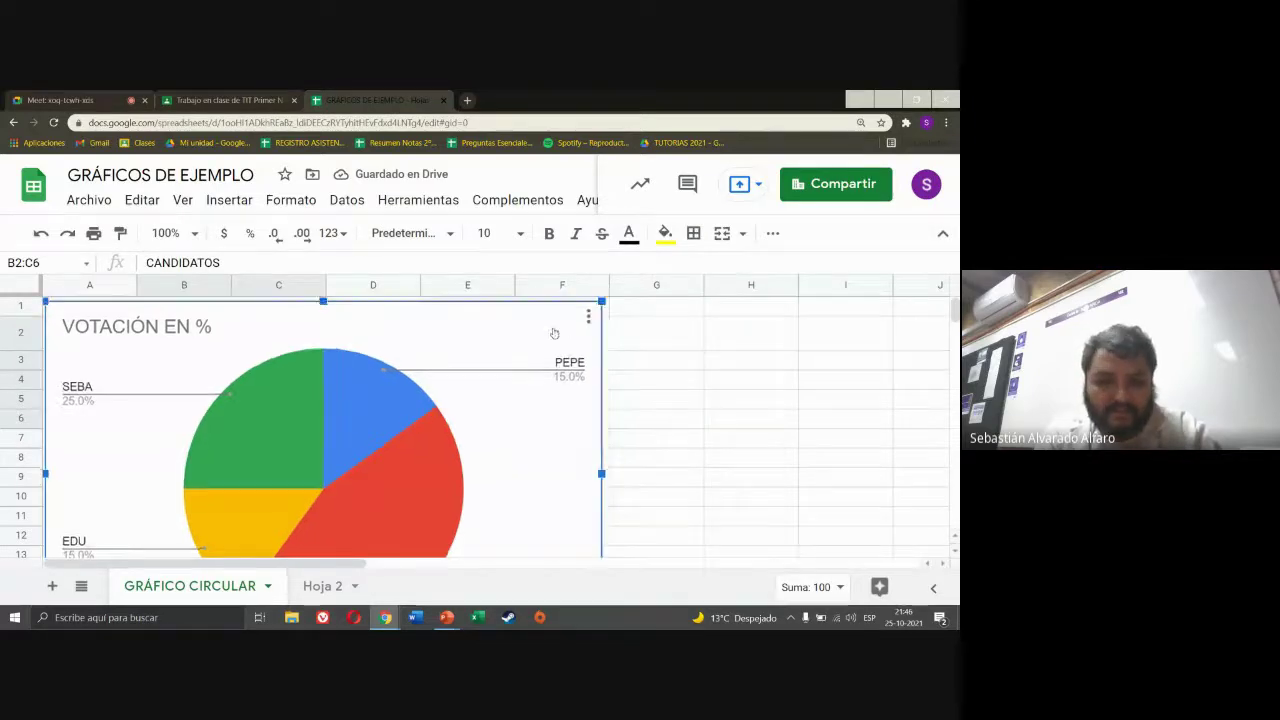
{"action": "left_click_drag", "start_coordinate": [570, 330], "coordinate": [652, 490]}
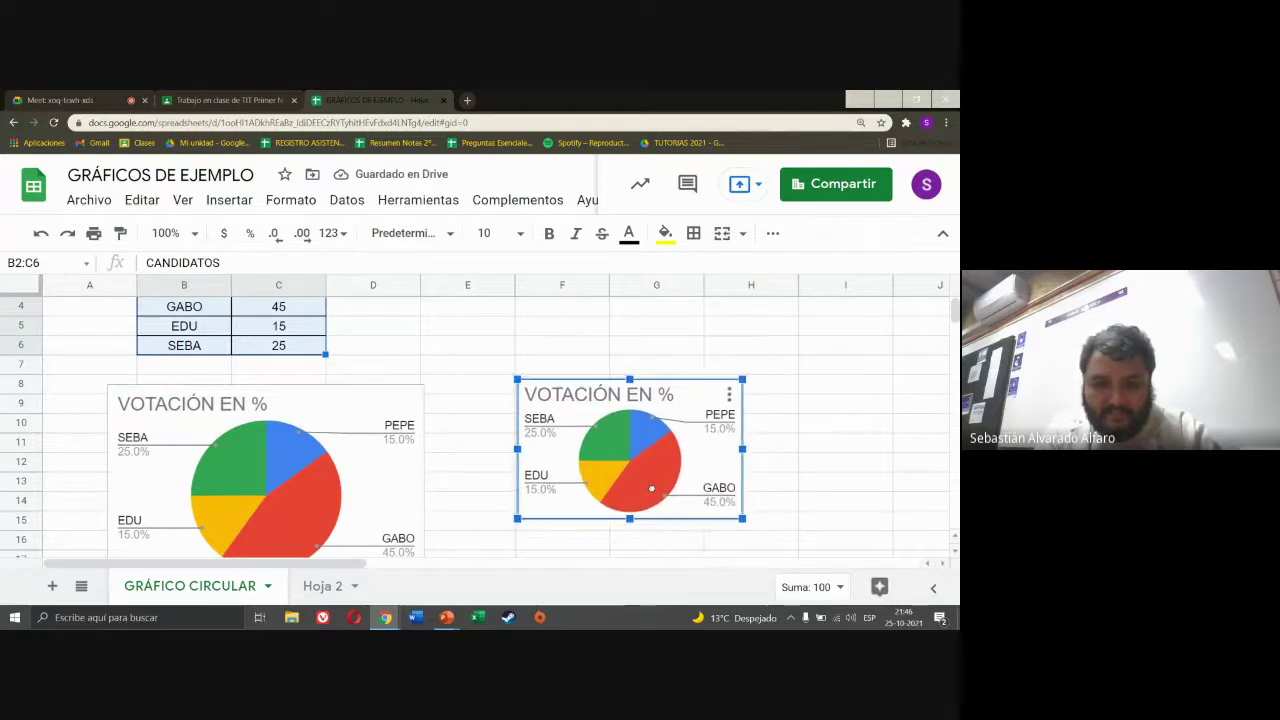
- Shrink the first pie chart to about the second one's size and align it beside it, over columns B to D
{"action": "left_click", "coordinate": [407, 471]}
{"action": "left_click", "coordinate": [428, 364]}
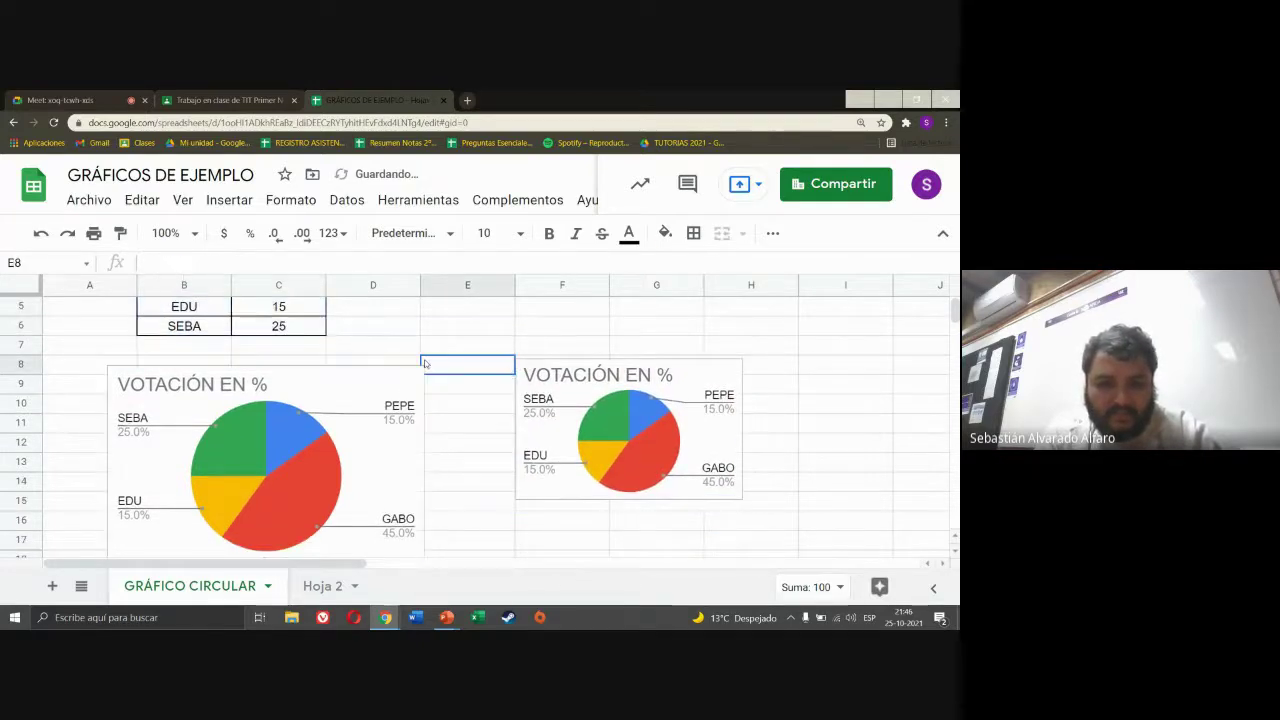
{"action": "left_click", "coordinate": [392, 395]}
{"action": "left_click_drag", "start_coordinate": [423, 366], "coordinate": [389, 357]}
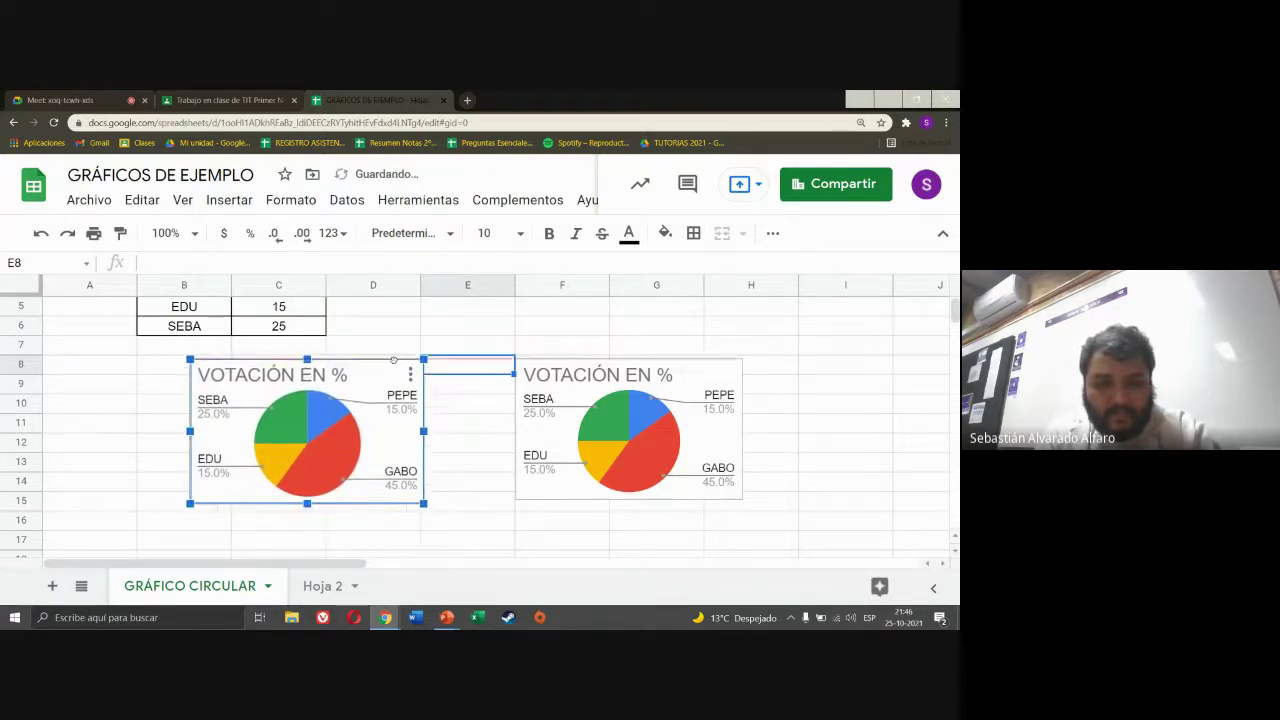
{"action": "left_click", "coordinate": [539, 433]}
{"action": "left_click", "coordinate": [478, 338]}
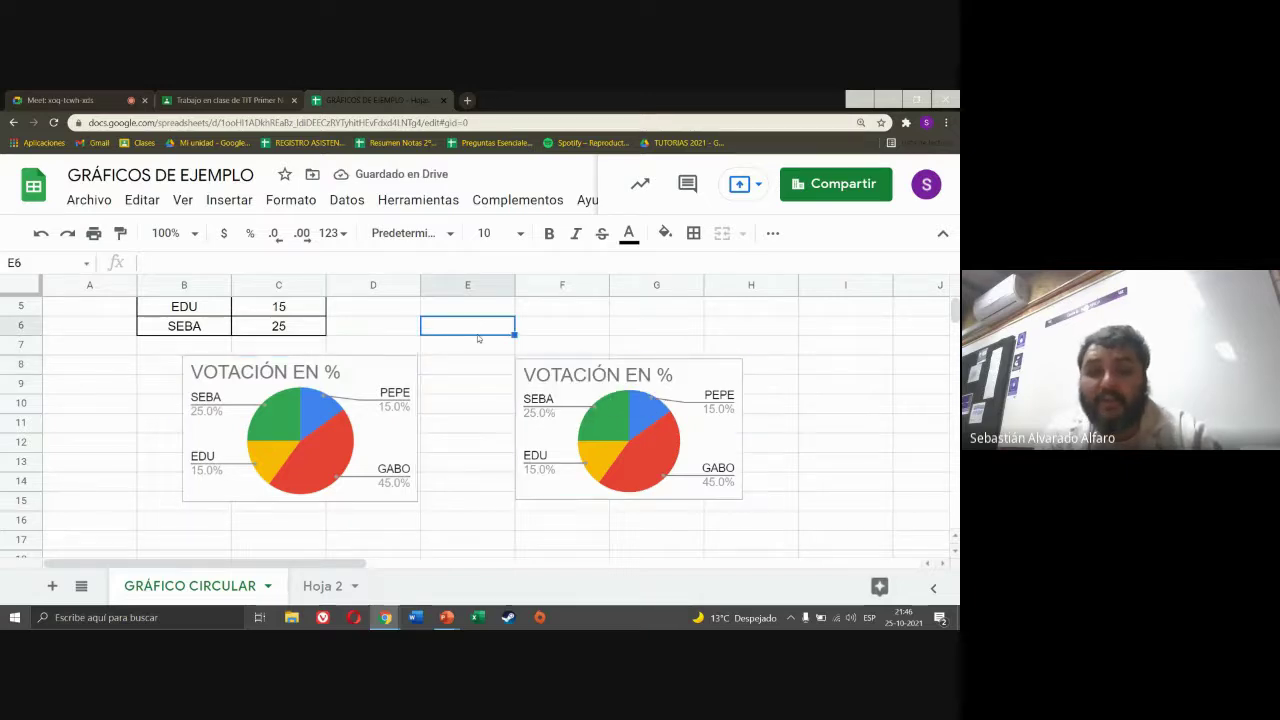
- Change the first two candidates' percentages in the vote table: 10 in C3 and 50 in C4
{"action": "left_click", "coordinate": [530, 387]}
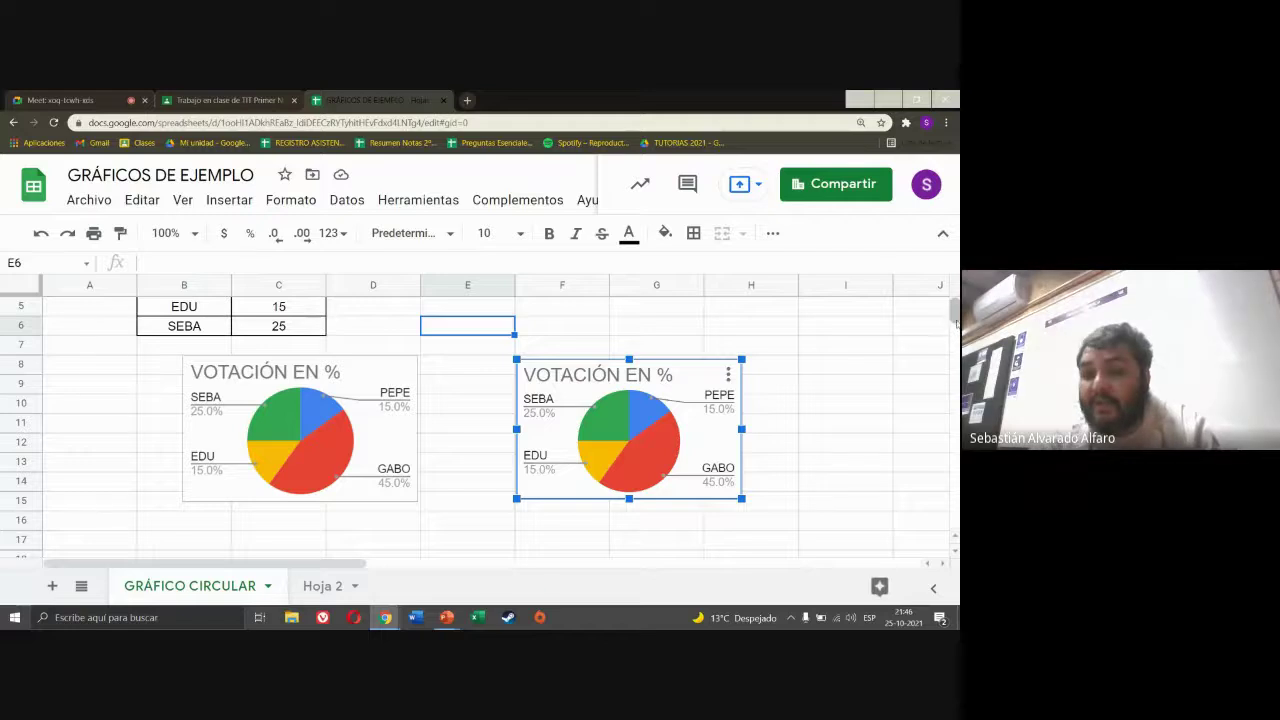
{"action": "scroll", "coordinate": [953, 300], "scroll_direction": "up", "scroll_amount": 2}
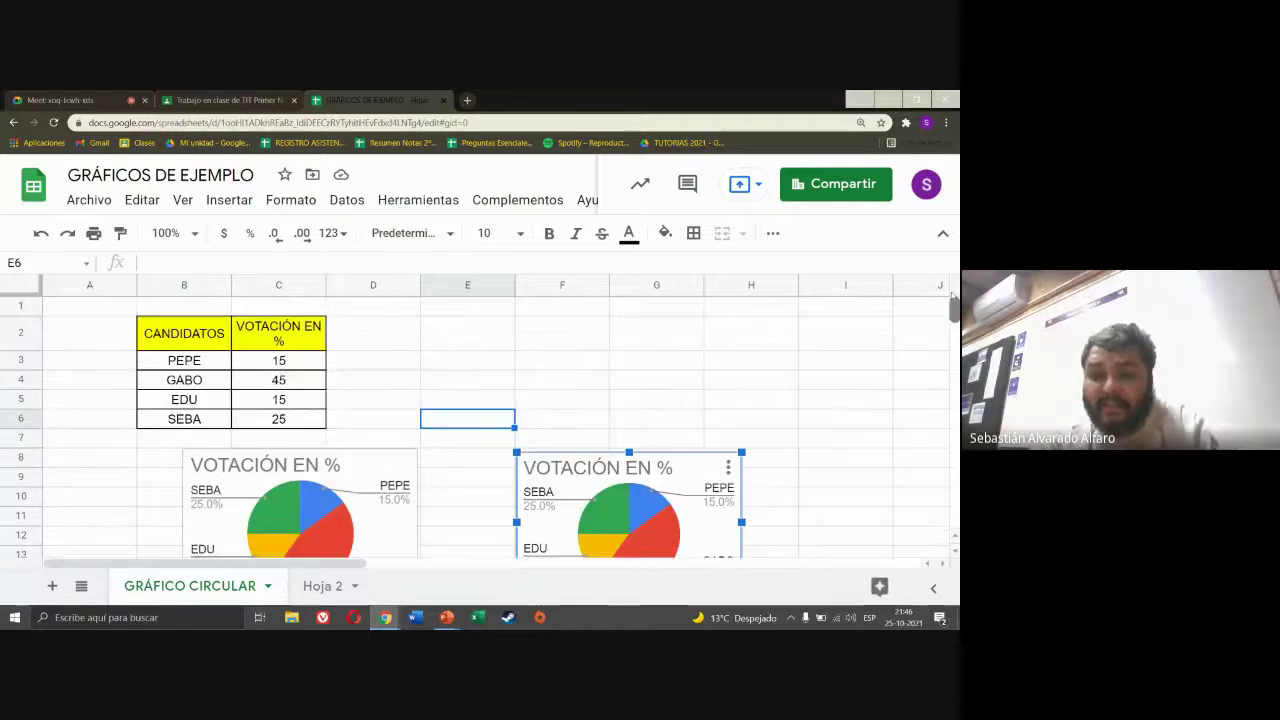
{"action": "left_click", "coordinate": [281, 364]}
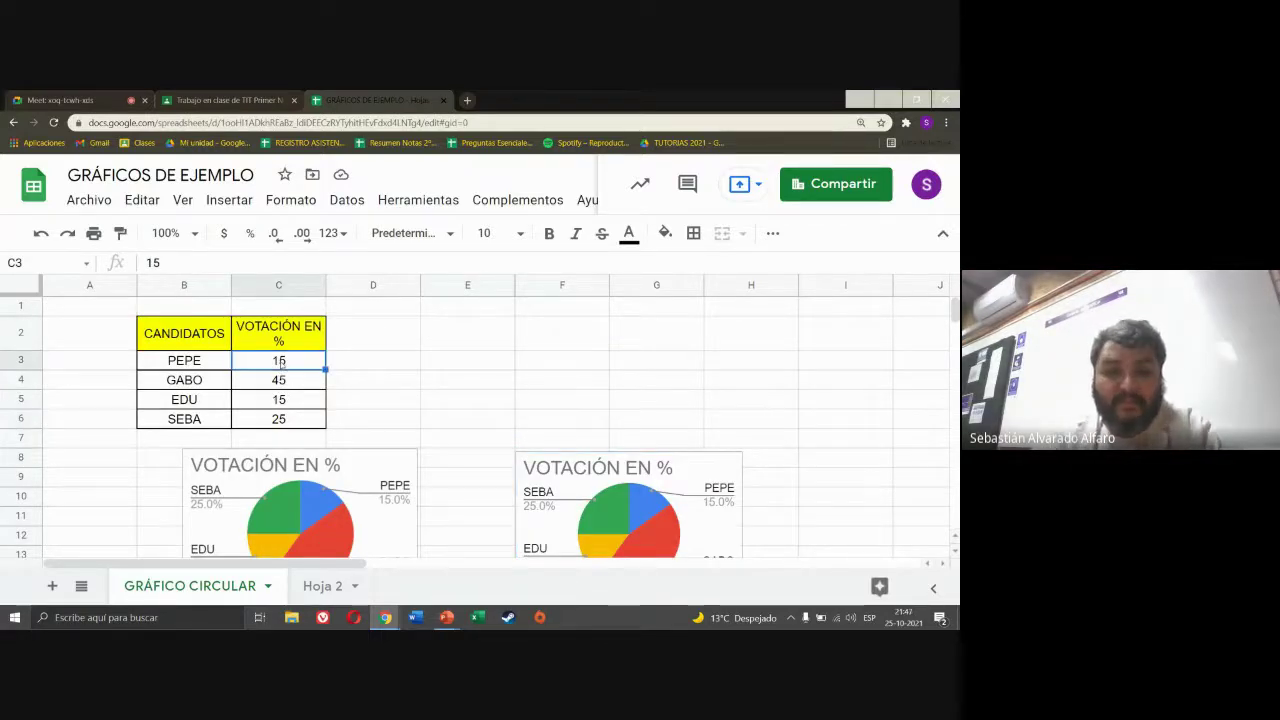
{"action": "type", "text": "10"}
{"action": "key", "text": "Return"}
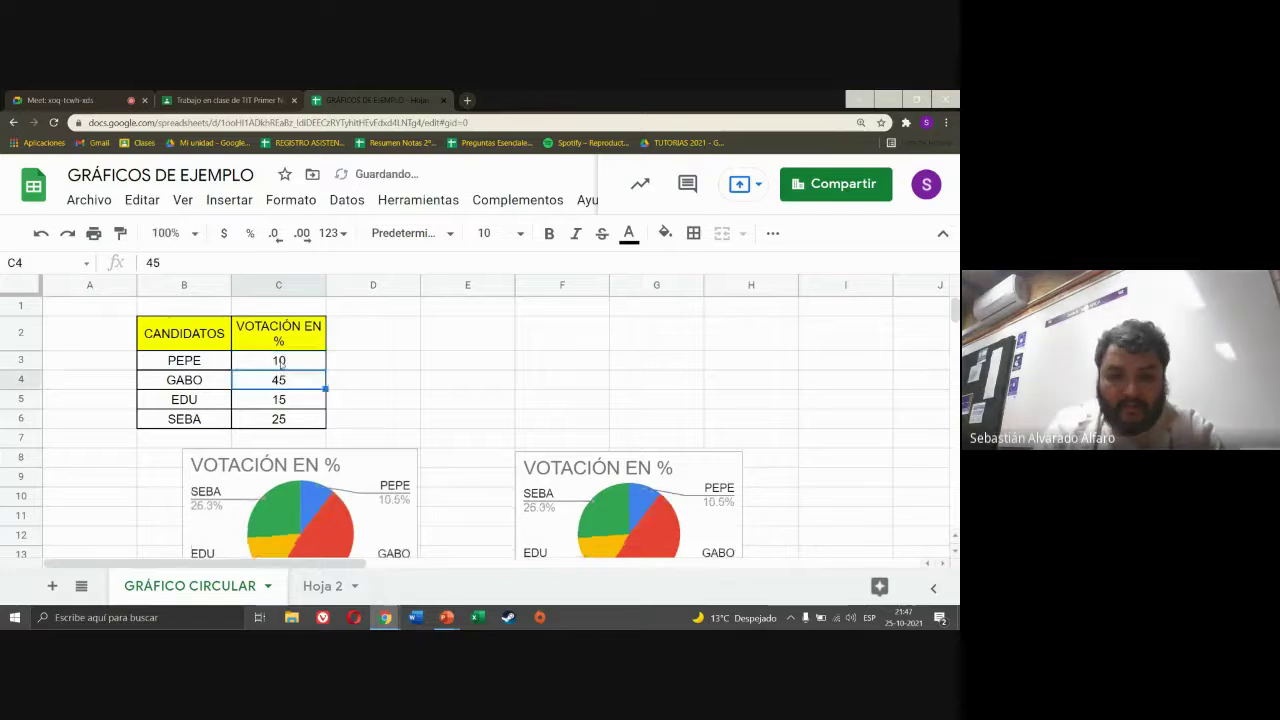
{"action": "type", "text": "50"}
{"action": "key", "text": "Return"}
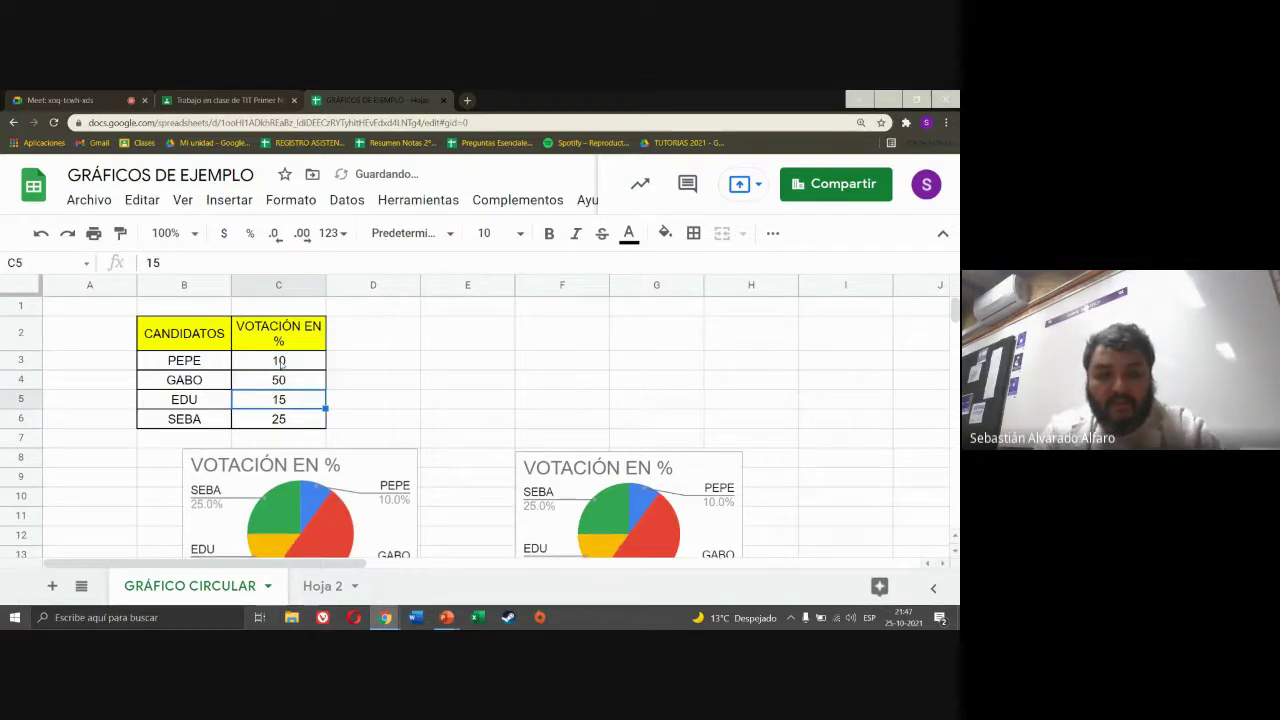
- Compare both pie charts with the edited vote table and check the first chart's editing options
{"action": "scroll", "coordinate": [480, 430], "scroll_direction": "down", "scroll_amount": 5}
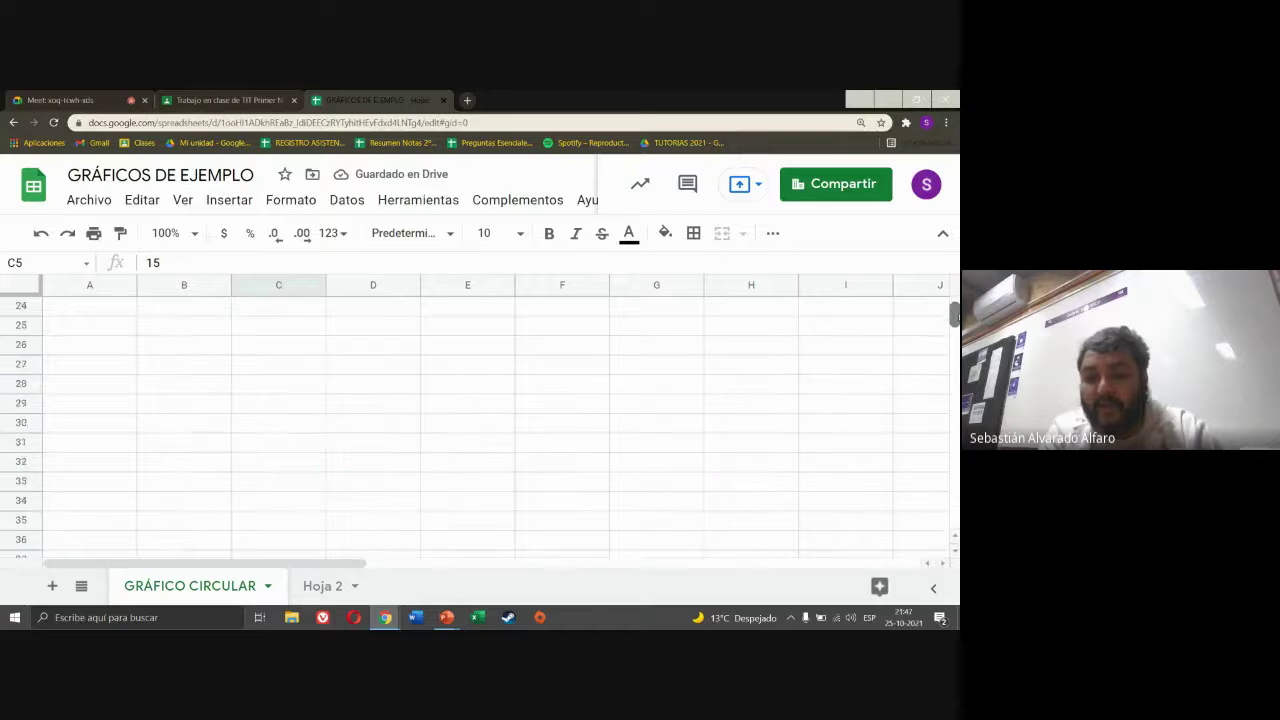
{"action": "scroll", "coordinate": [480, 430], "scroll_direction": "up", "scroll_amount": 5}
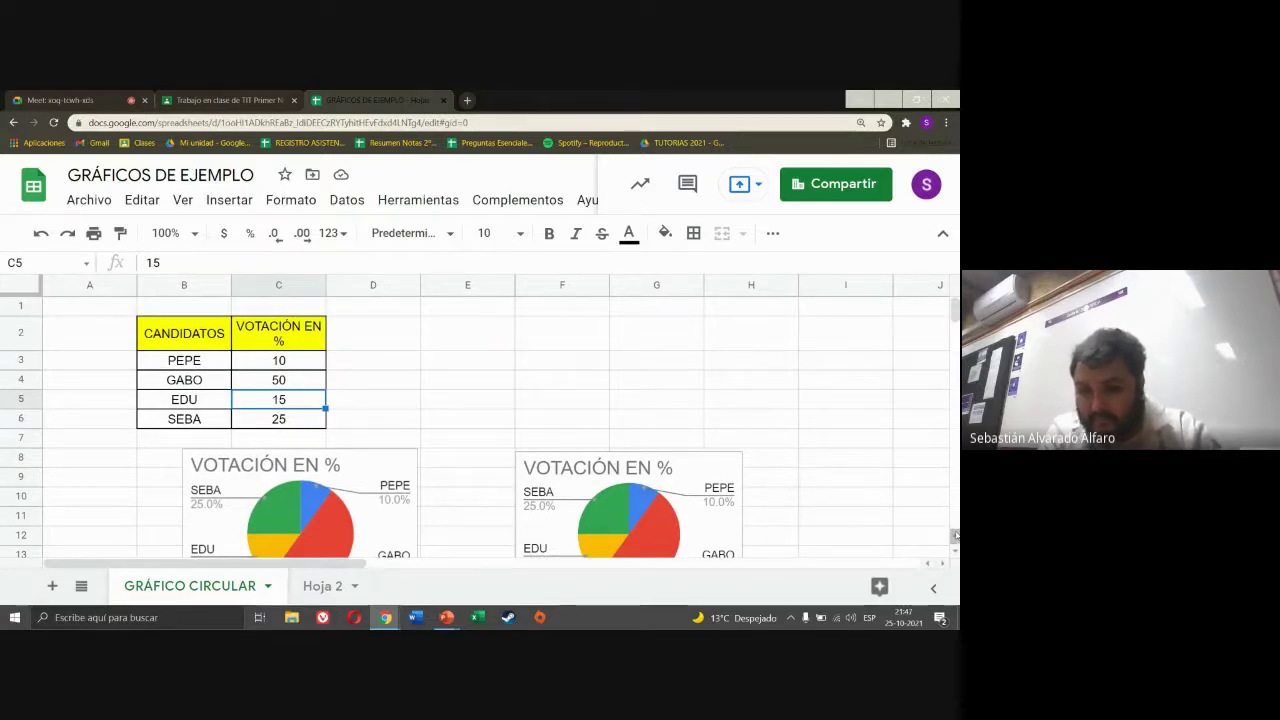
{"action": "scroll", "coordinate": [955, 315], "scroll_direction": "down", "scroll_amount": 3}
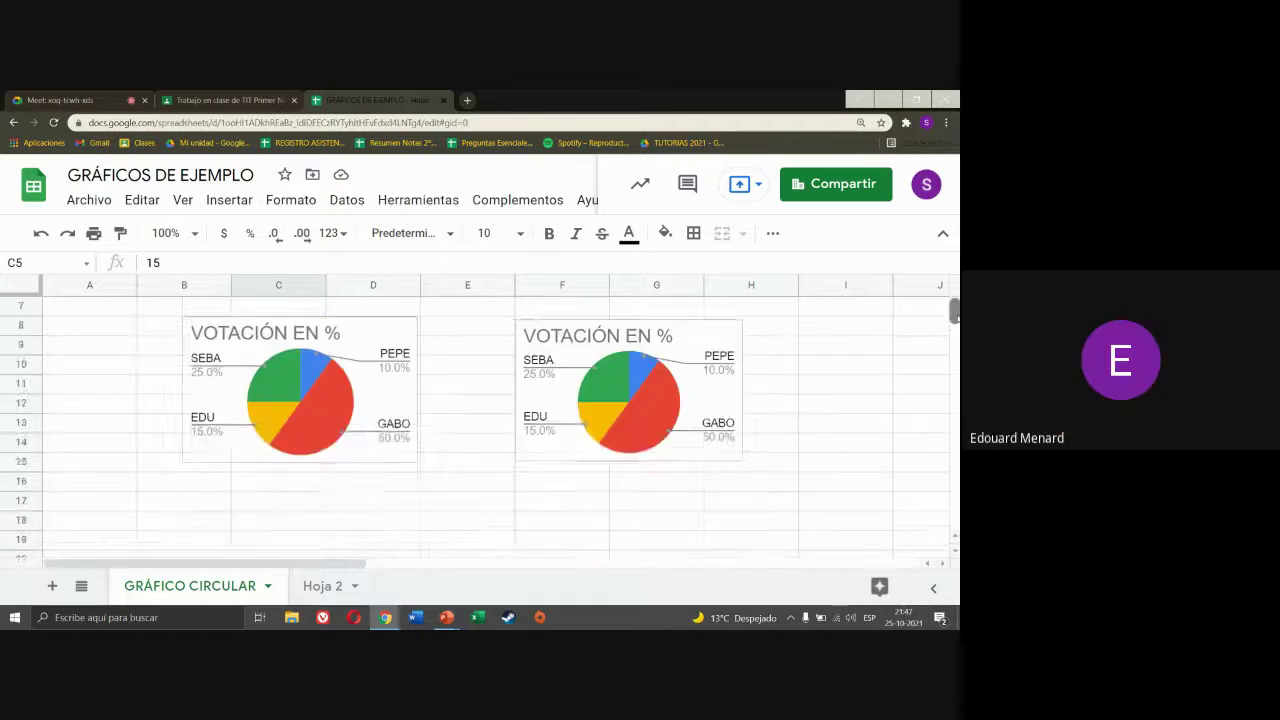
{"action": "scroll", "coordinate": [955, 315], "scroll_direction": "up", "scroll_amount": 3}
{"action": "scroll", "coordinate": [955, 315], "scroll_direction": "down", "scroll_amount": 3}
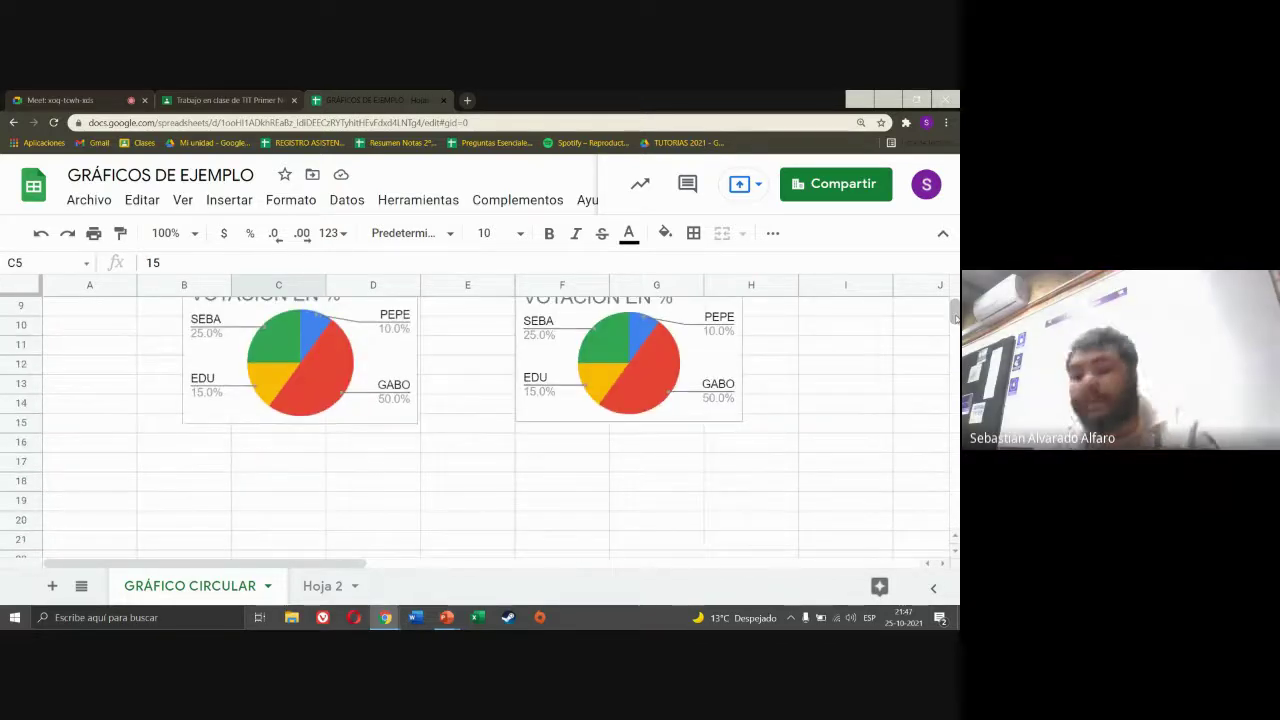
{"action": "scroll", "coordinate": [955, 318], "scroll_direction": "up", "scroll_amount": 3}
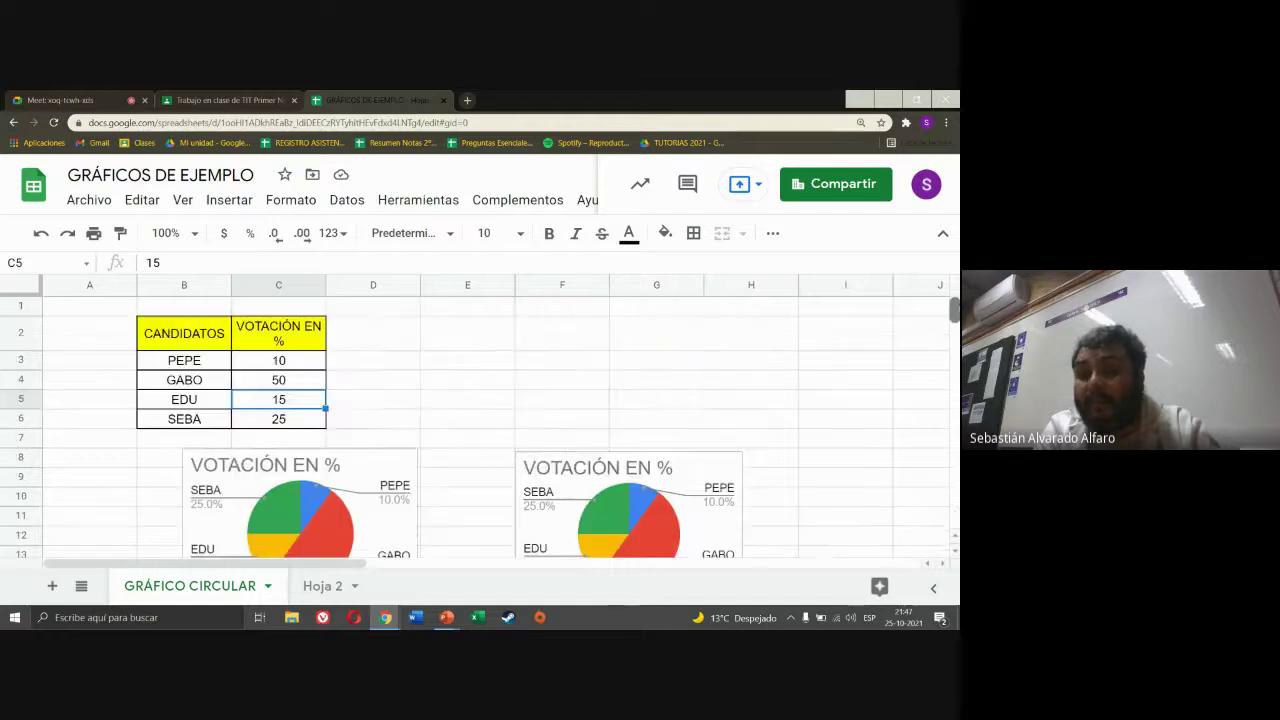
{"action": "scroll", "coordinate": [955, 318], "scroll_direction": "down", "scroll_amount": 1}
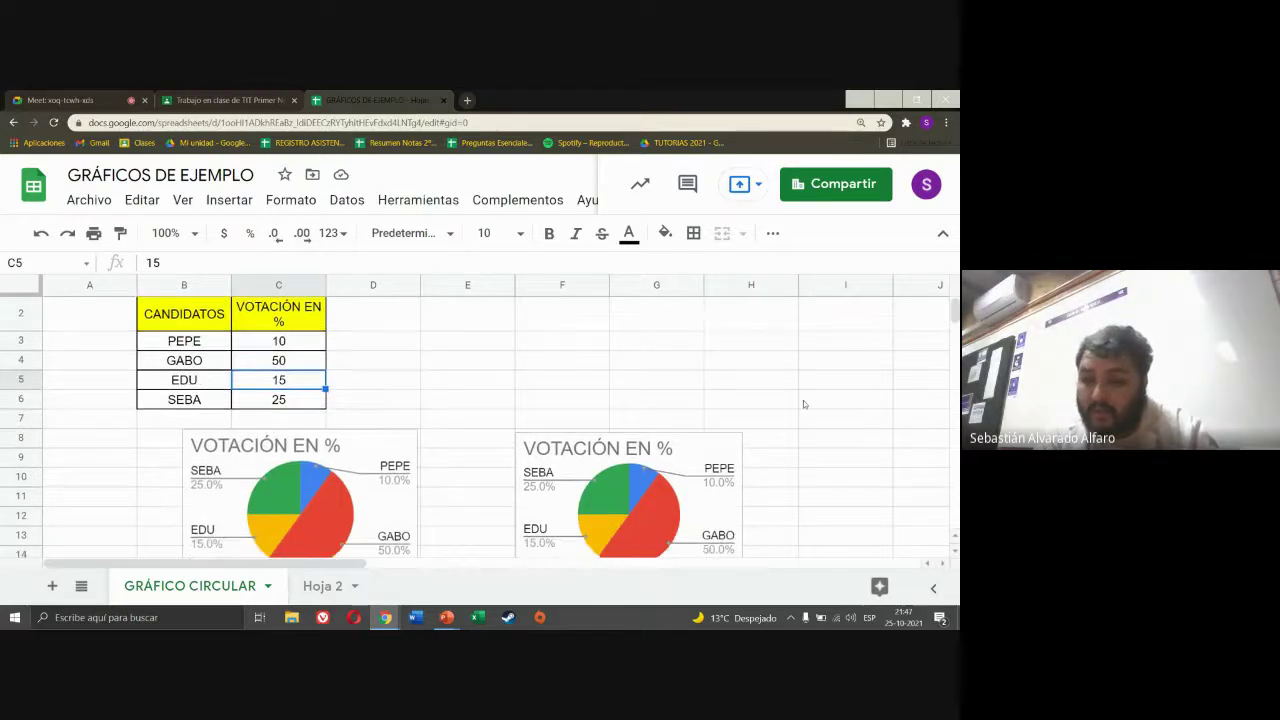
{"action": "left_click", "coordinate": [724, 446]}
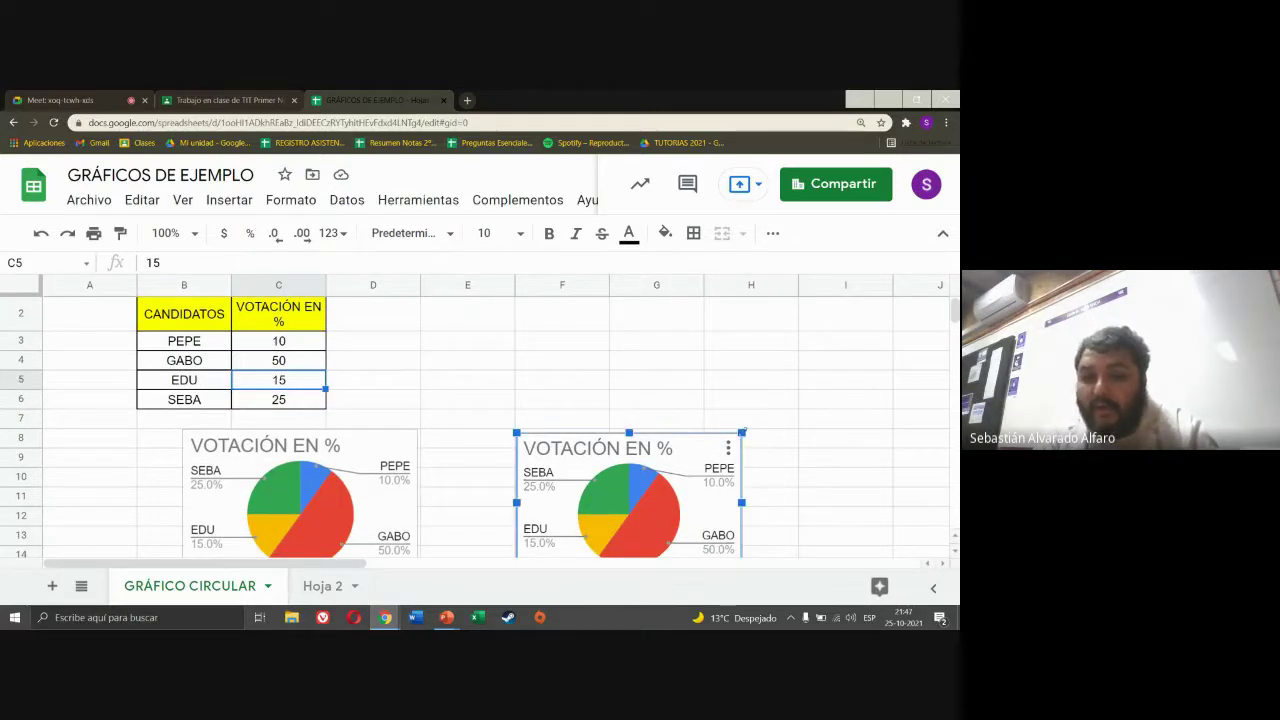
{"action": "right_click", "coordinate": [393, 443]}
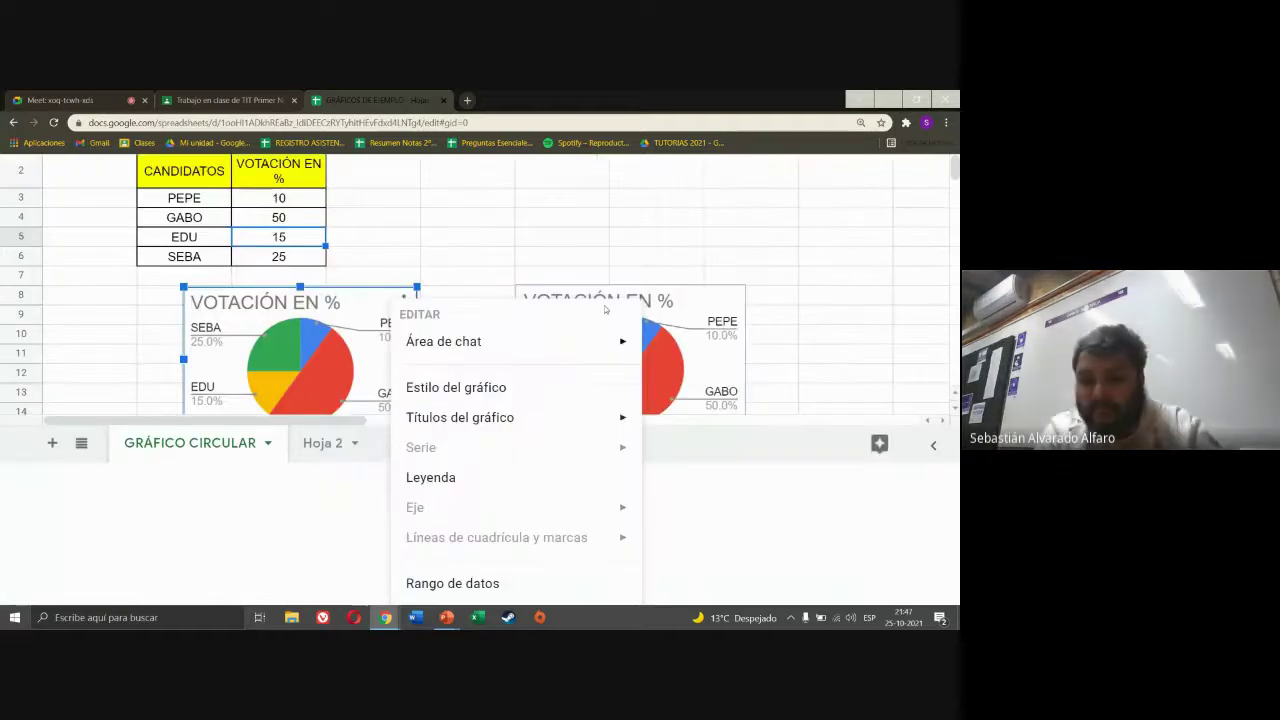
{"action": "key", "text": "Escape"}
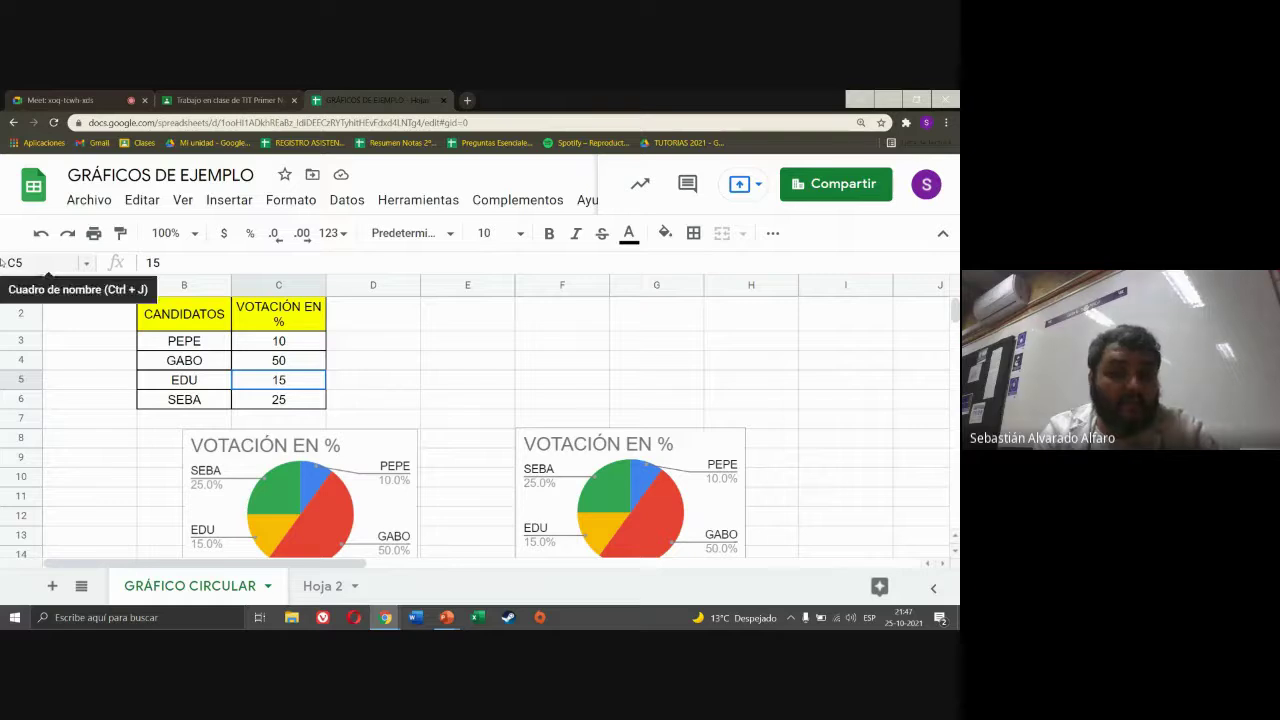
- Undo the recent edits back to the plain vote table, before the pie charts and the yellow header fill
{"action": "left_click", "coordinate": [41, 234]}
{"action": "left_click", "coordinate": [41, 234]}
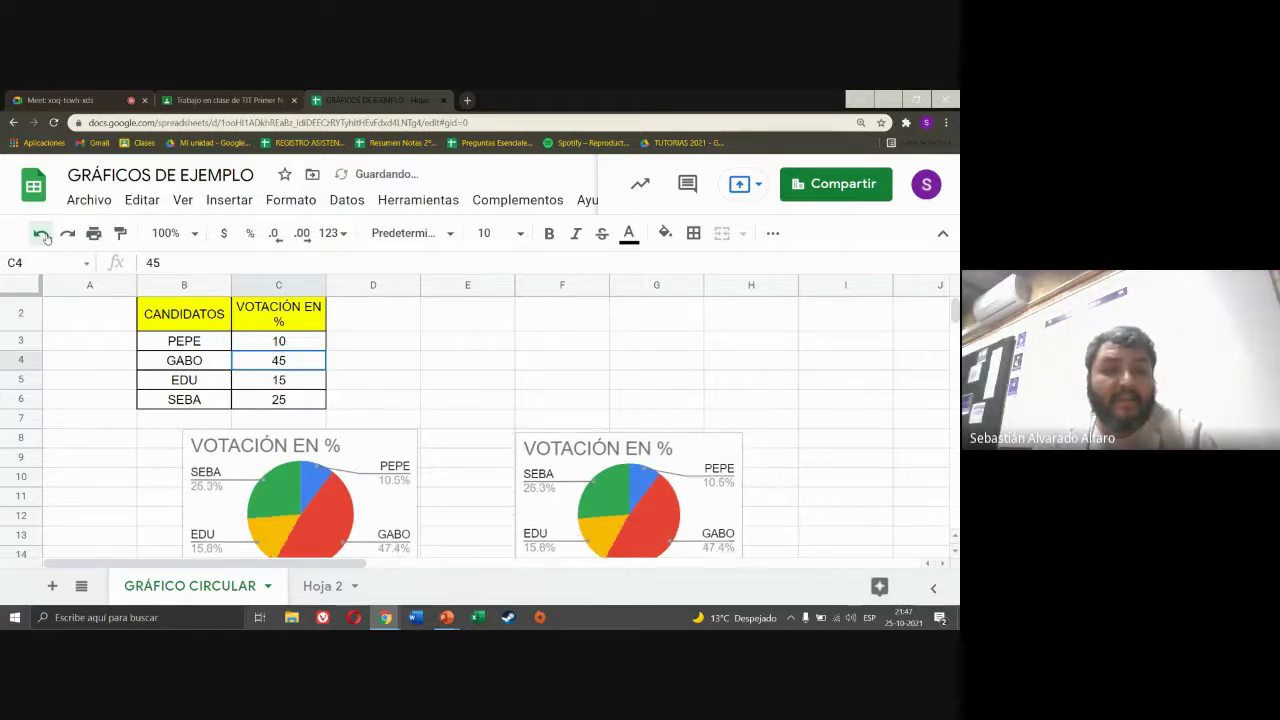
{"action": "left_click", "coordinate": [41, 234]}
{"action": "left_click", "coordinate": [41, 234]}
{"action": "left_click", "coordinate": [41, 234]}
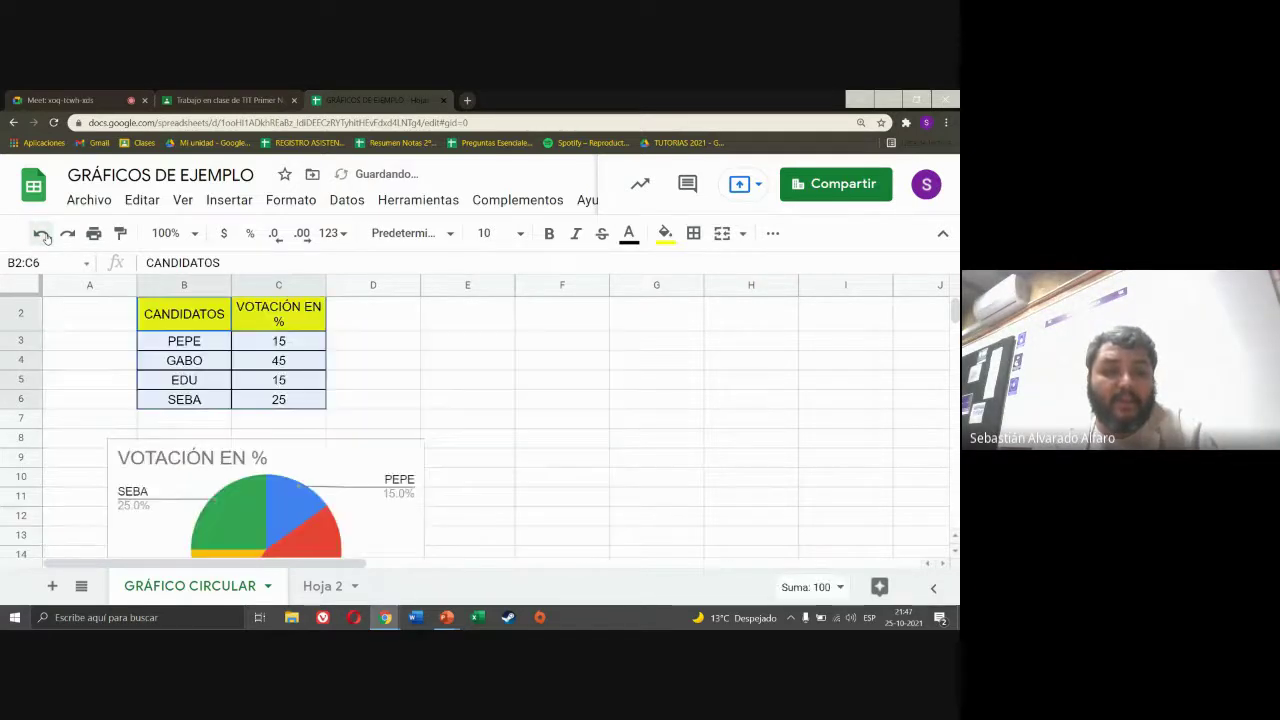
{"action": "left_click", "coordinate": [41, 234]}
{"action": "left_click", "coordinate": [41, 234]}
{"action": "left_click", "coordinate": [41, 234]}
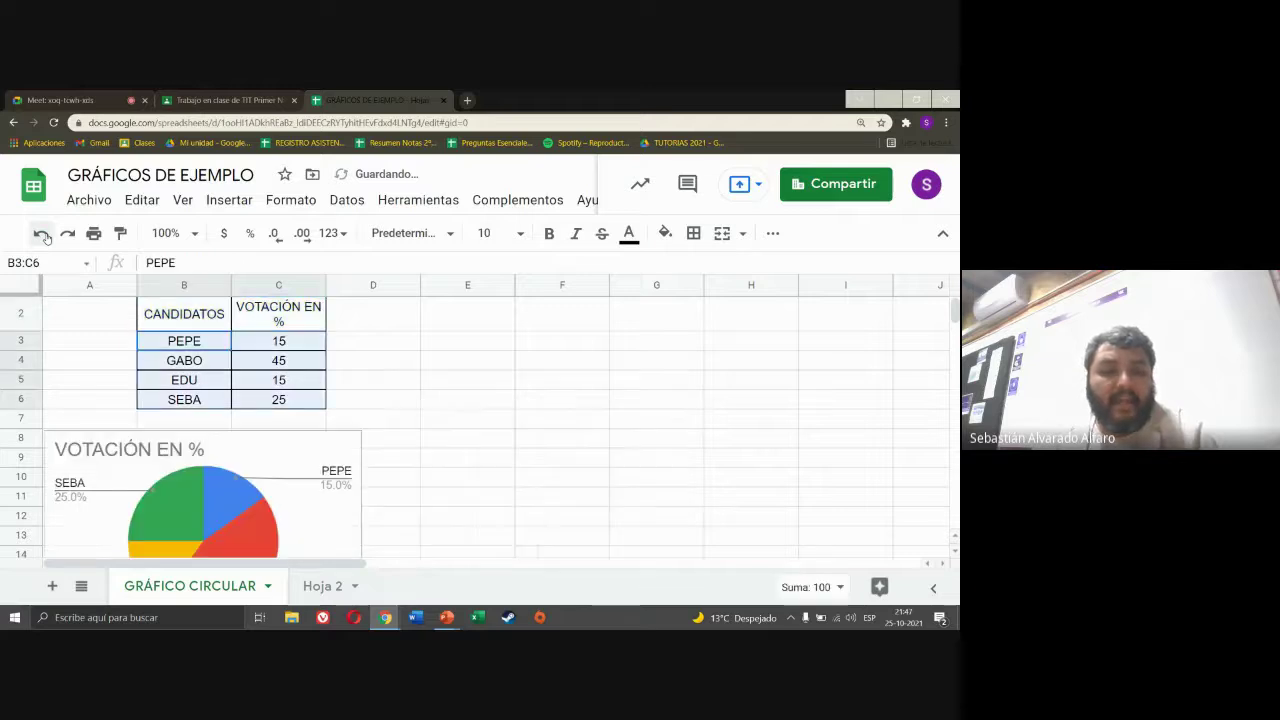
{"action": "left_click", "coordinate": [41, 234]}
{"action": "left_click", "coordinate": [41, 234]}
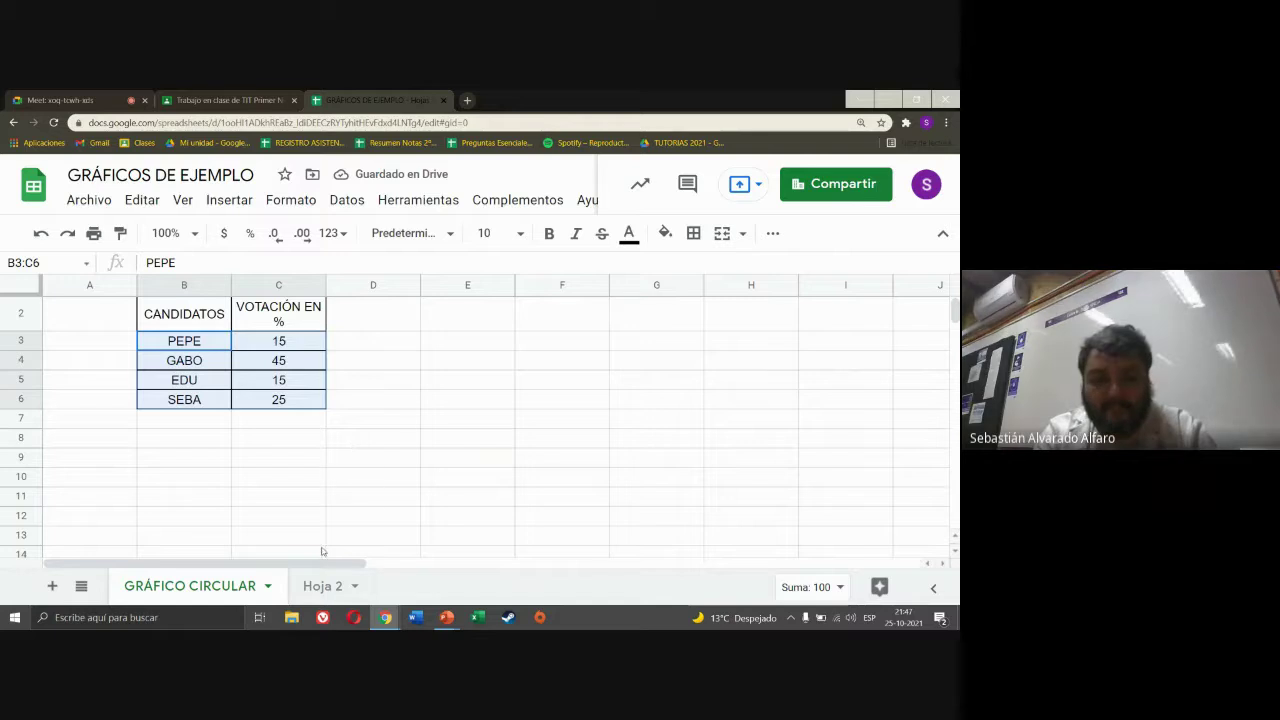
{"action": "left_click", "coordinate": [372, 497]}
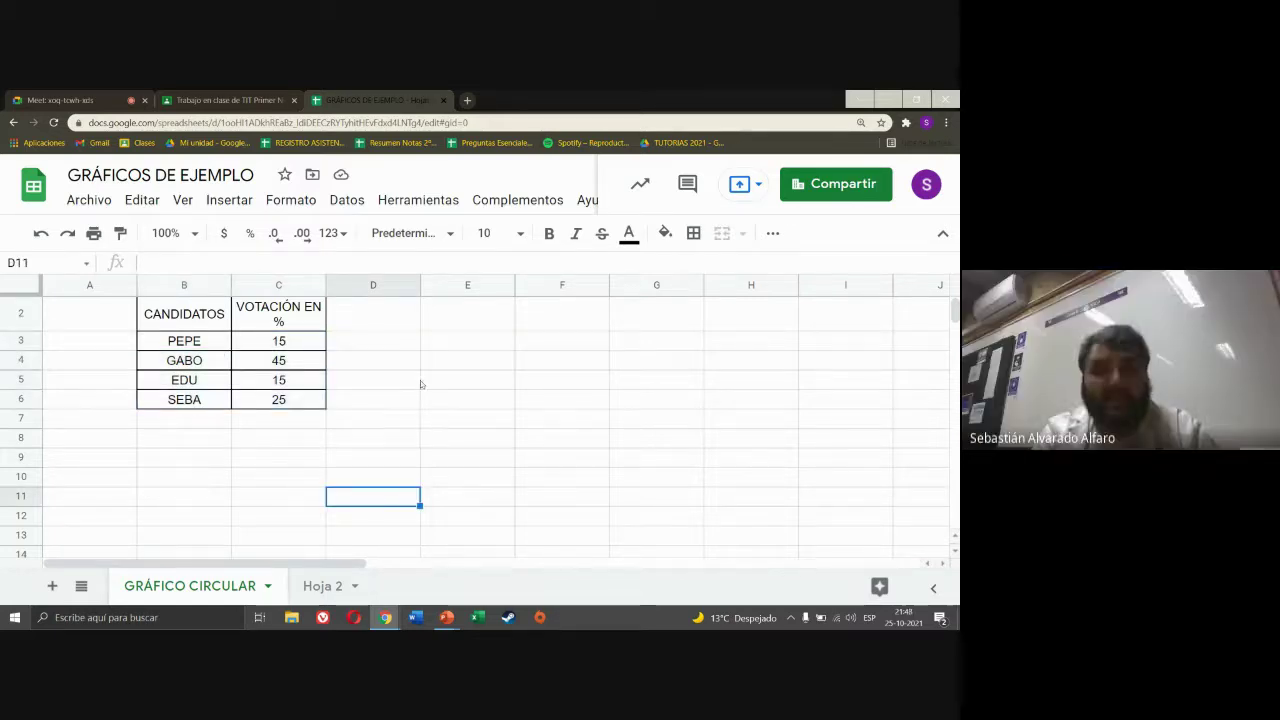
{"action": "left_click", "coordinate": [396, 340]}
{"action": "key", "text": "Right"}
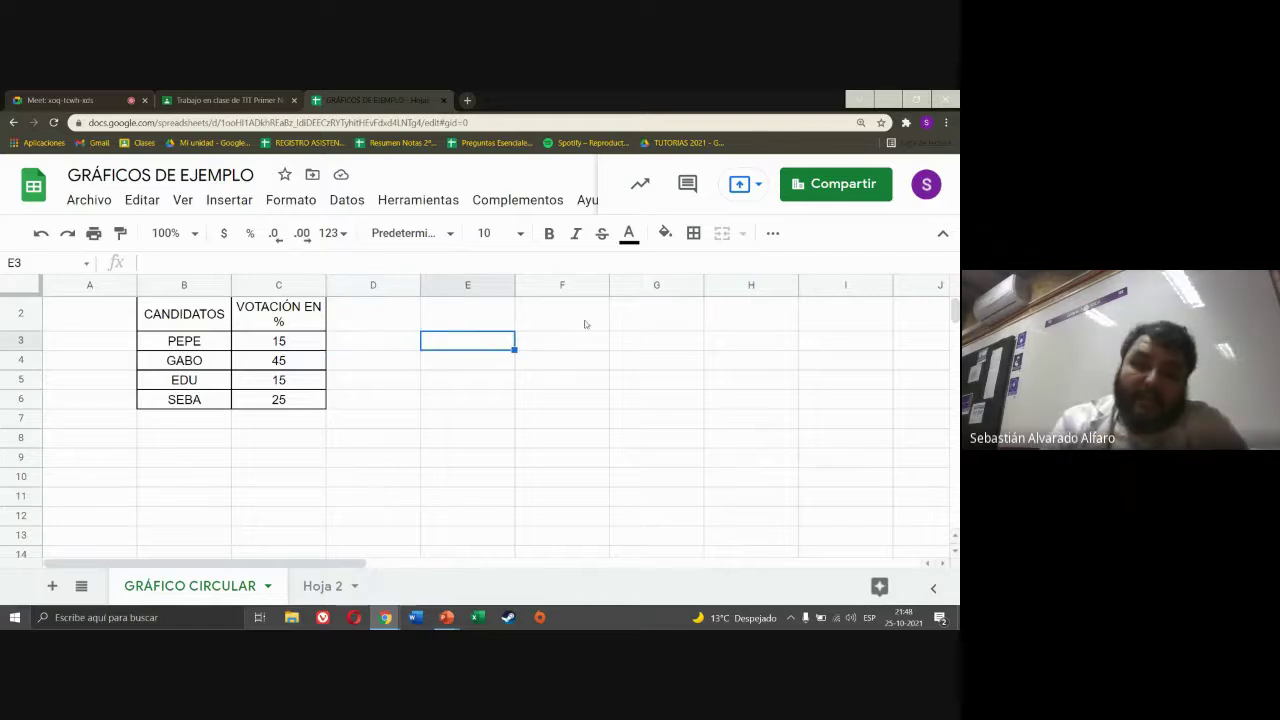
{"action": "key", "text": "Up"}
{"action": "key", "text": "Up"}
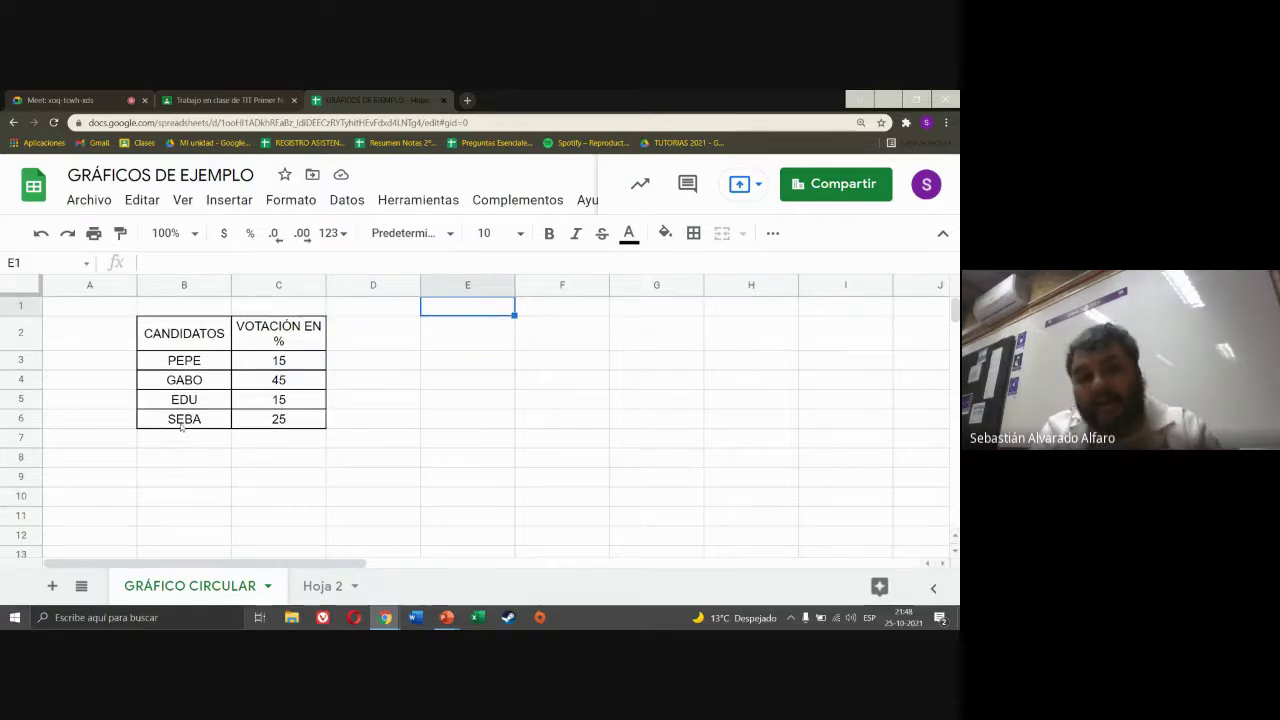
- Insert a pie chart from the candidates' vote table in B2:C6
{"action": "left_click_drag", "start_coordinate": [167, 342], "coordinate": [268, 423]}
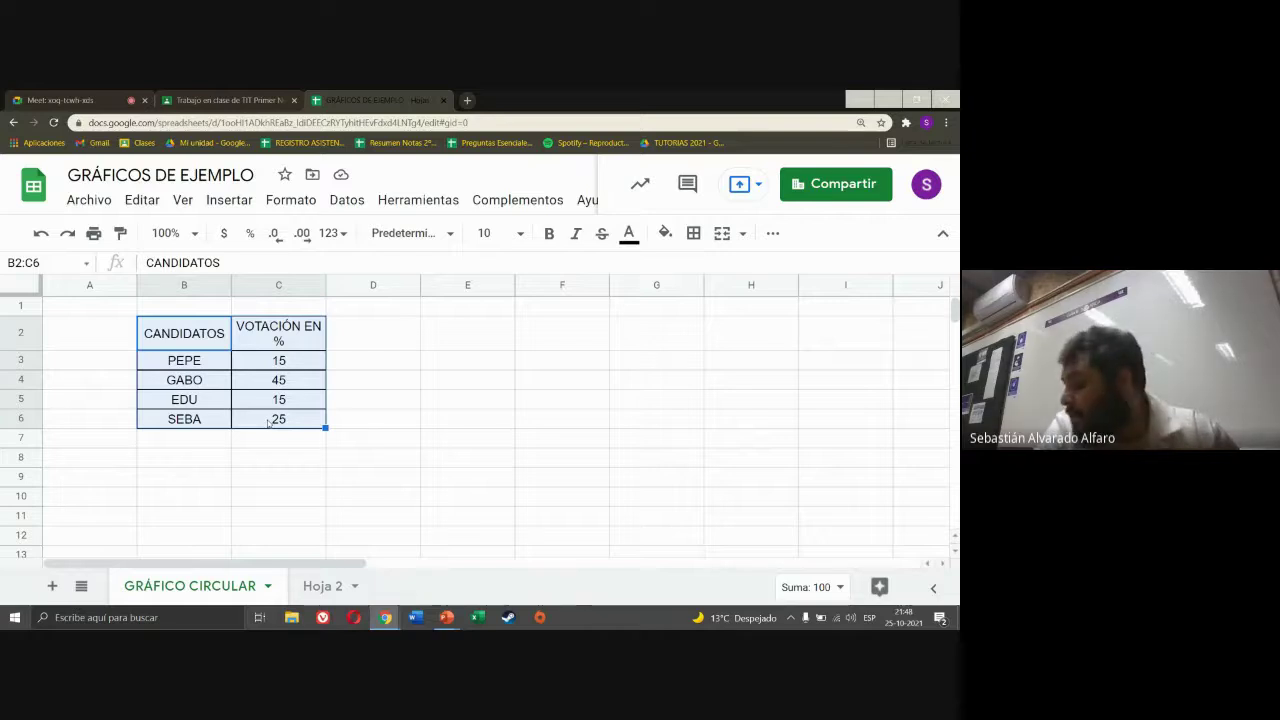
{"action": "left_click", "coordinate": [378, 419]}
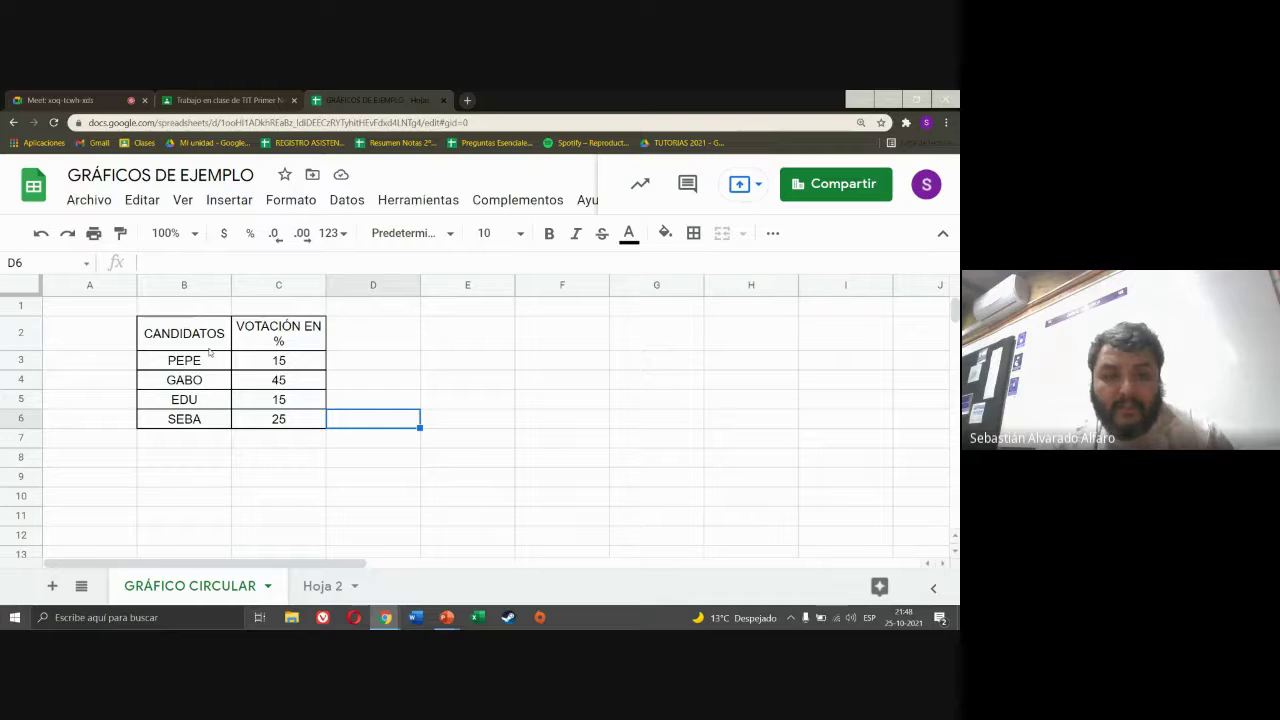
{"action": "left_click_drag", "start_coordinate": [205, 340], "coordinate": [276, 430]}
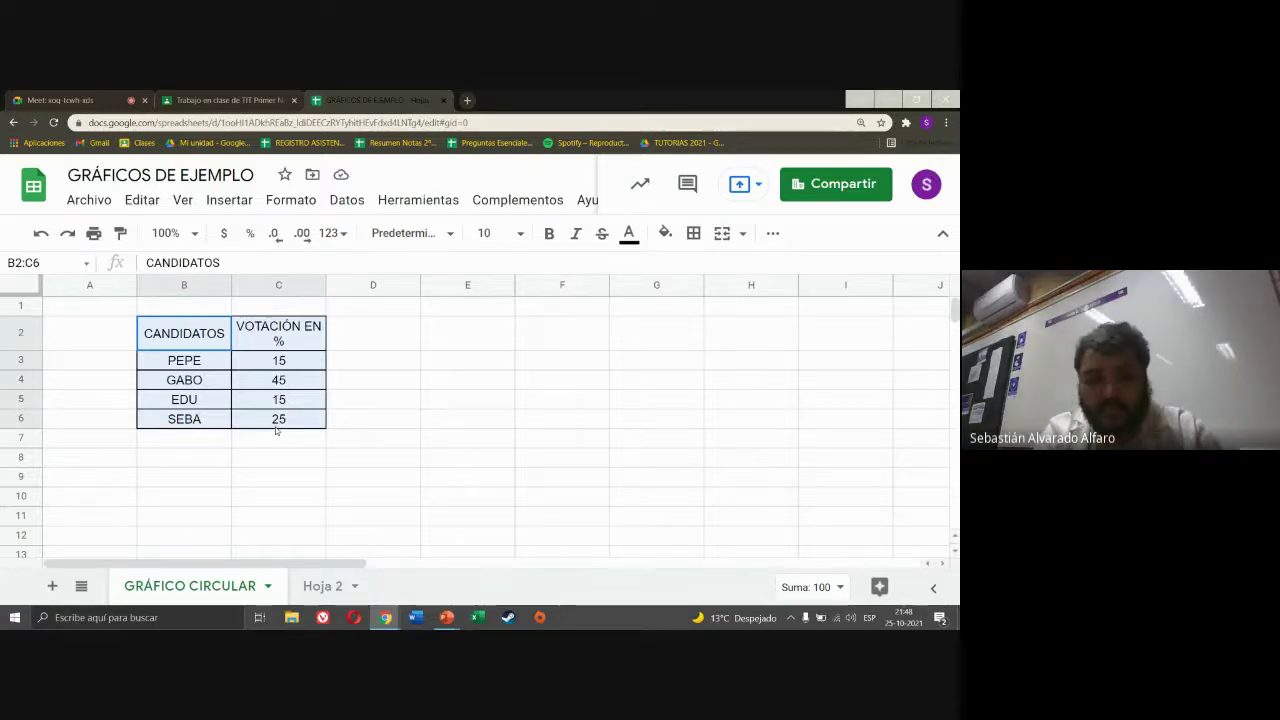
{"action": "left_click_drag", "start_coordinate": [276, 430], "coordinate": [276, 430]}
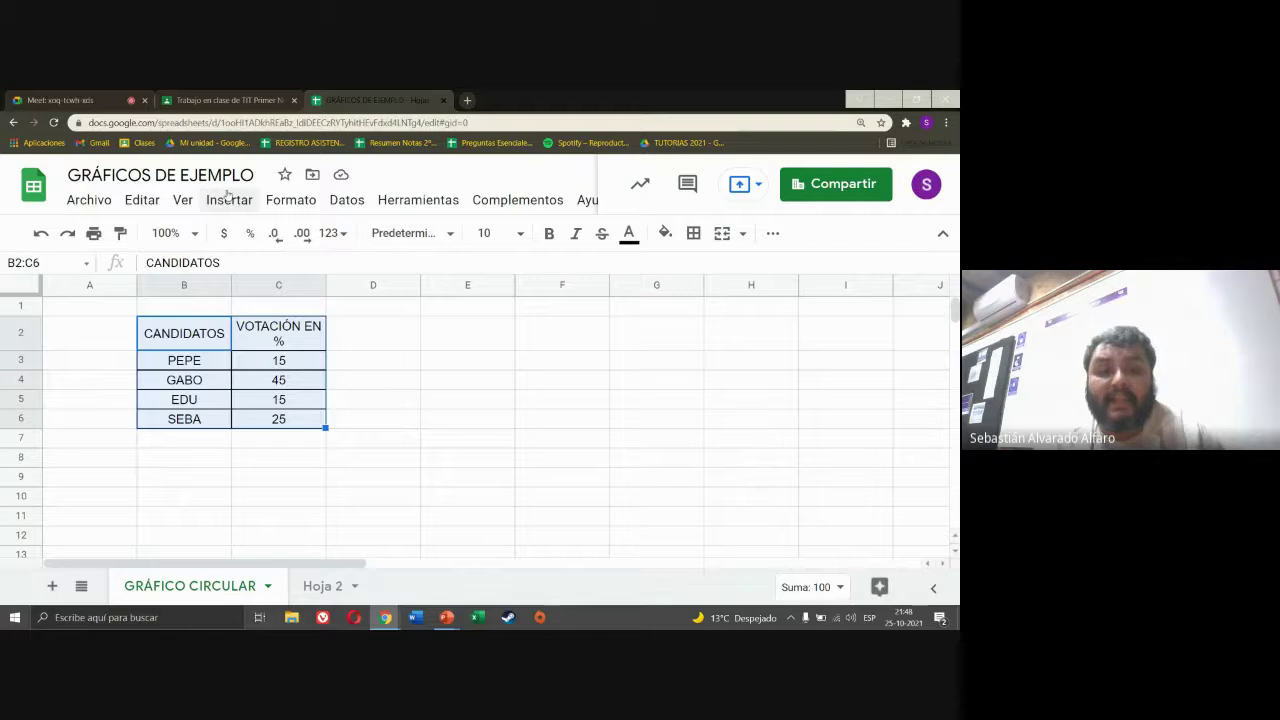
{"action": "left_click", "coordinate": [229, 201]}
{"action": "left_click", "coordinate": [293, 459]}
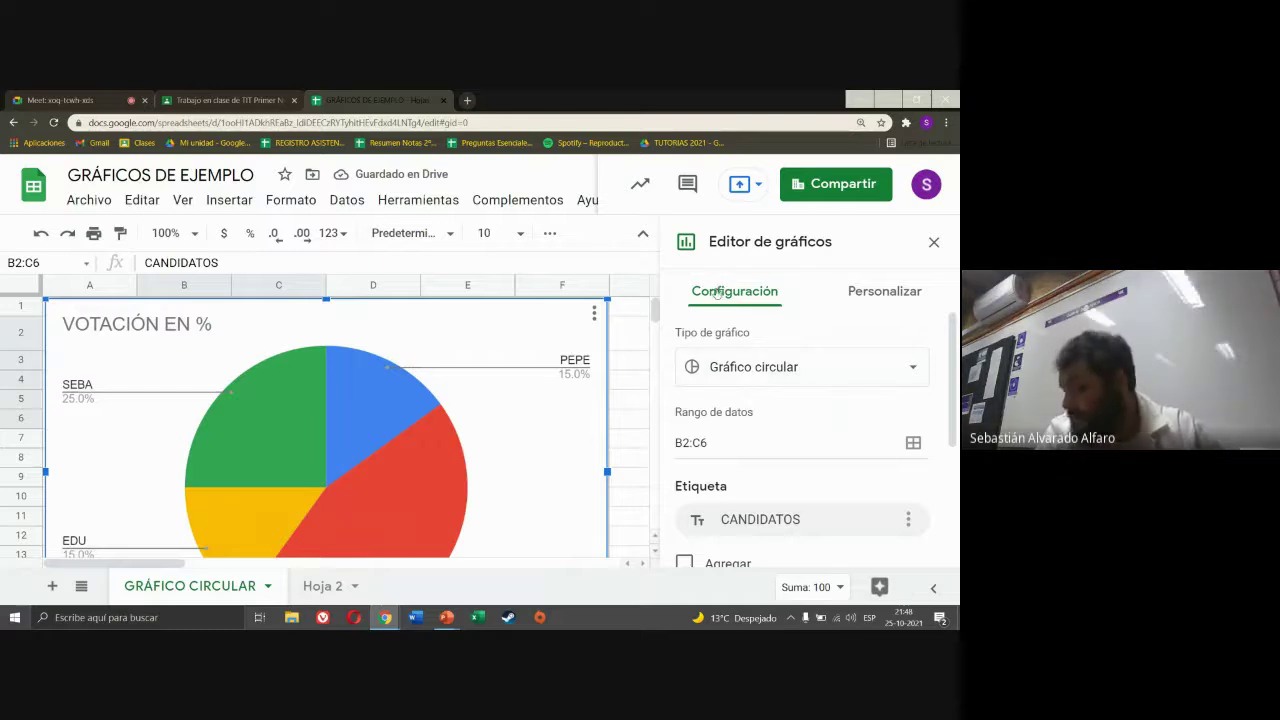
- Shrink the pie chart so it sits below the vote table, starting at row 8 and ending just inside column D
{"action": "left_click_drag", "start_coordinate": [609, 297], "coordinate": [353, 382]}
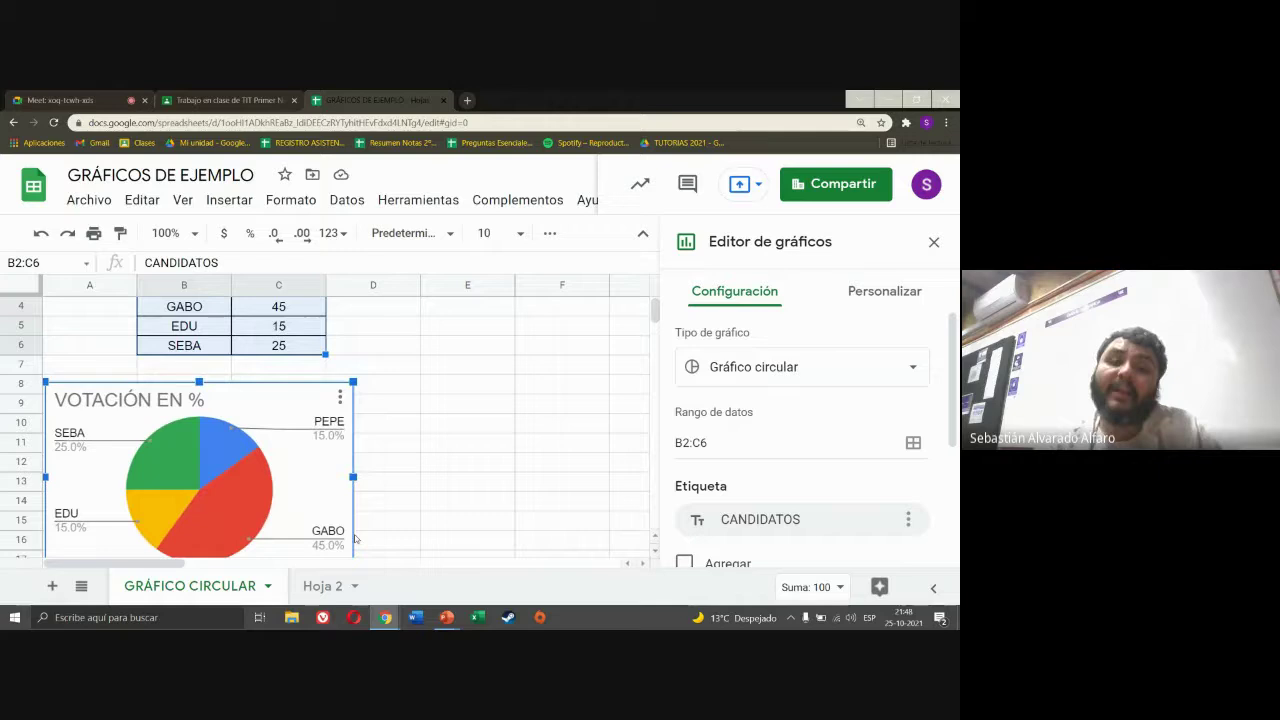
{"action": "right_click", "coordinate": [279, 409]}
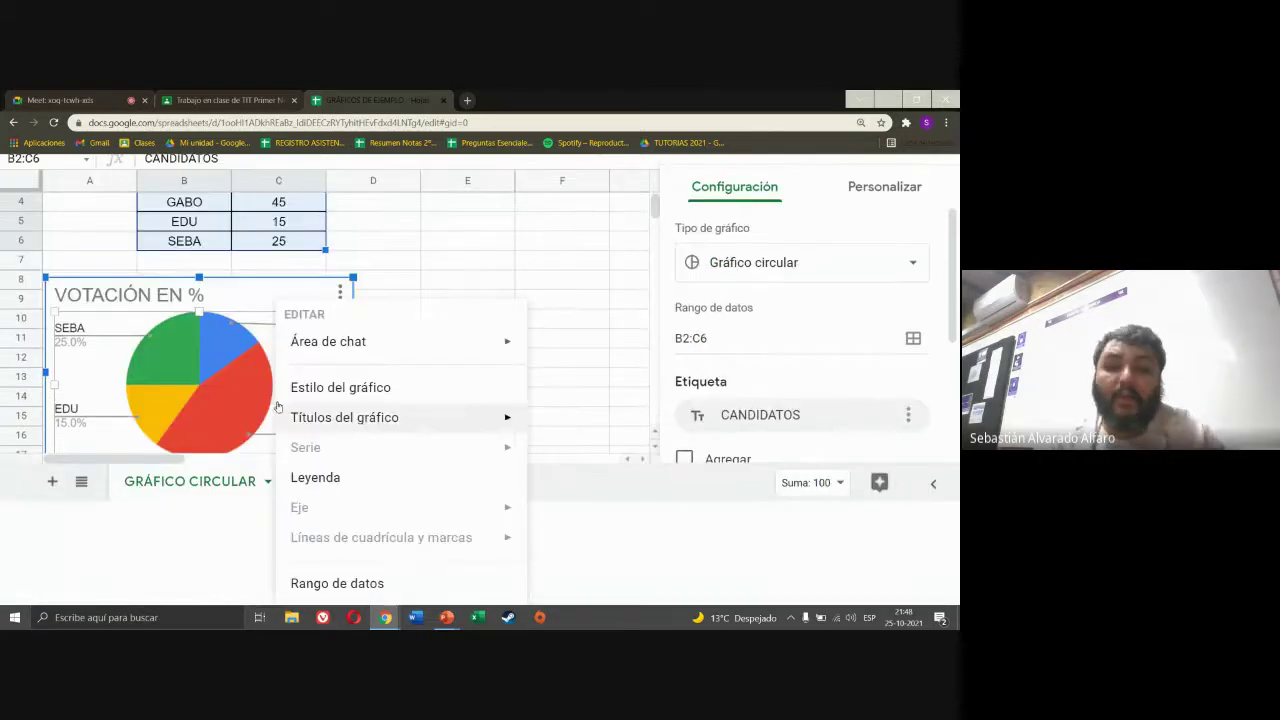
{"action": "key", "text": "Escape"}
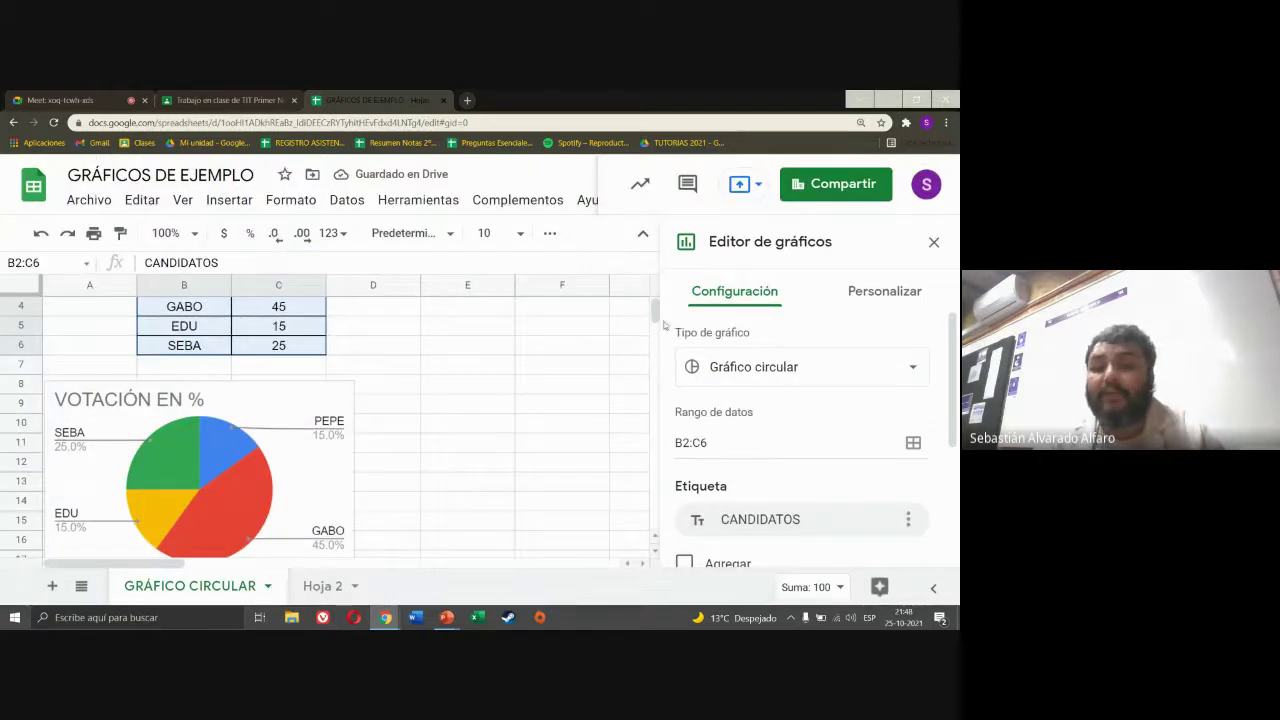
- Change the chart to the suggested column chart and look at the other suggested types
{"action": "left_click", "coordinate": [738, 366]}
{"action": "left_click", "coordinate": [837, 458]}
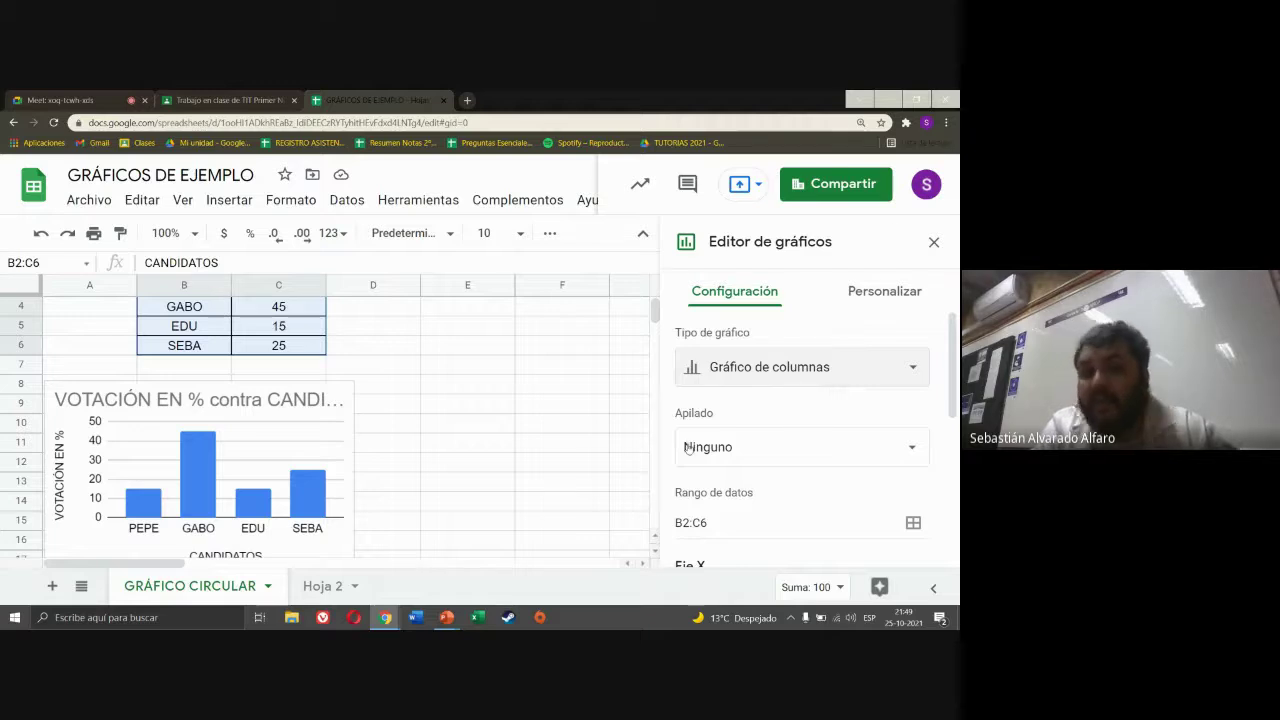
{"action": "left_click", "coordinate": [768, 370]}
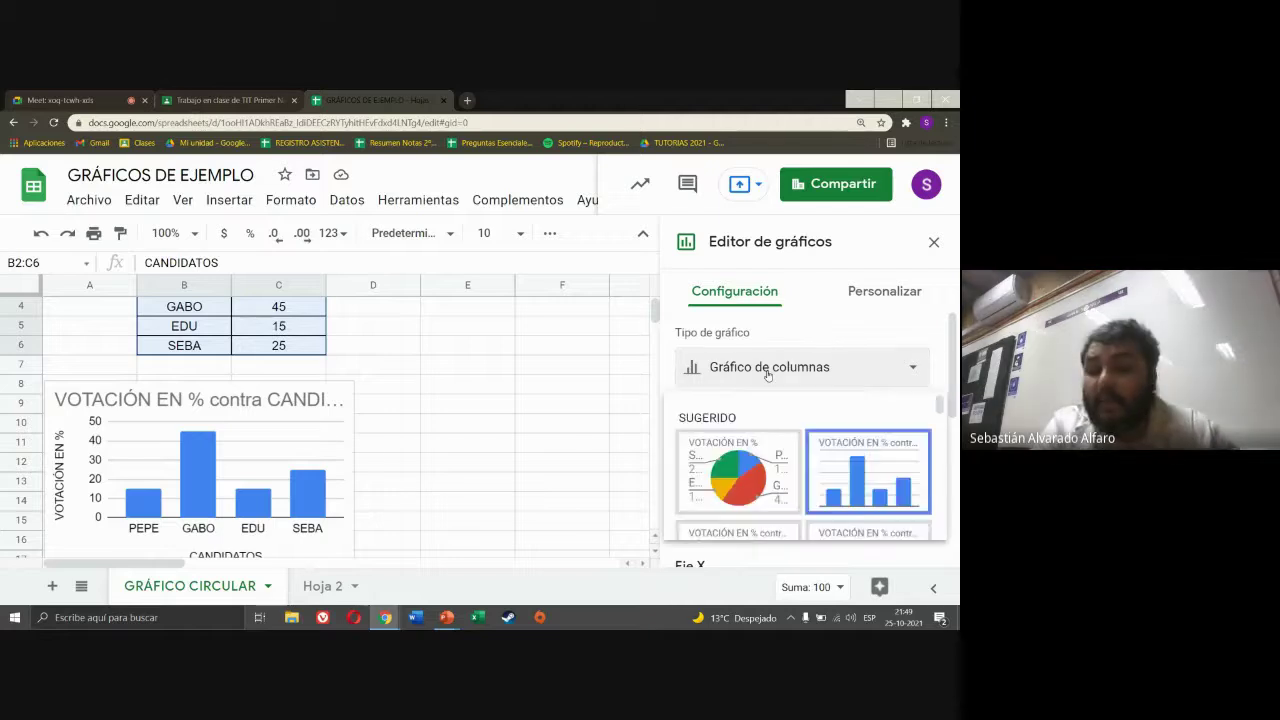
{"action": "scroll", "coordinate": [952, 374], "scroll_direction": "down", "scroll_amount": 1}
{"action": "scroll", "coordinate": [945, 370], "scroll_direction": "up", "scroll_amount": 1}
{"action": "left_click", "coordinate": [928, 364]}
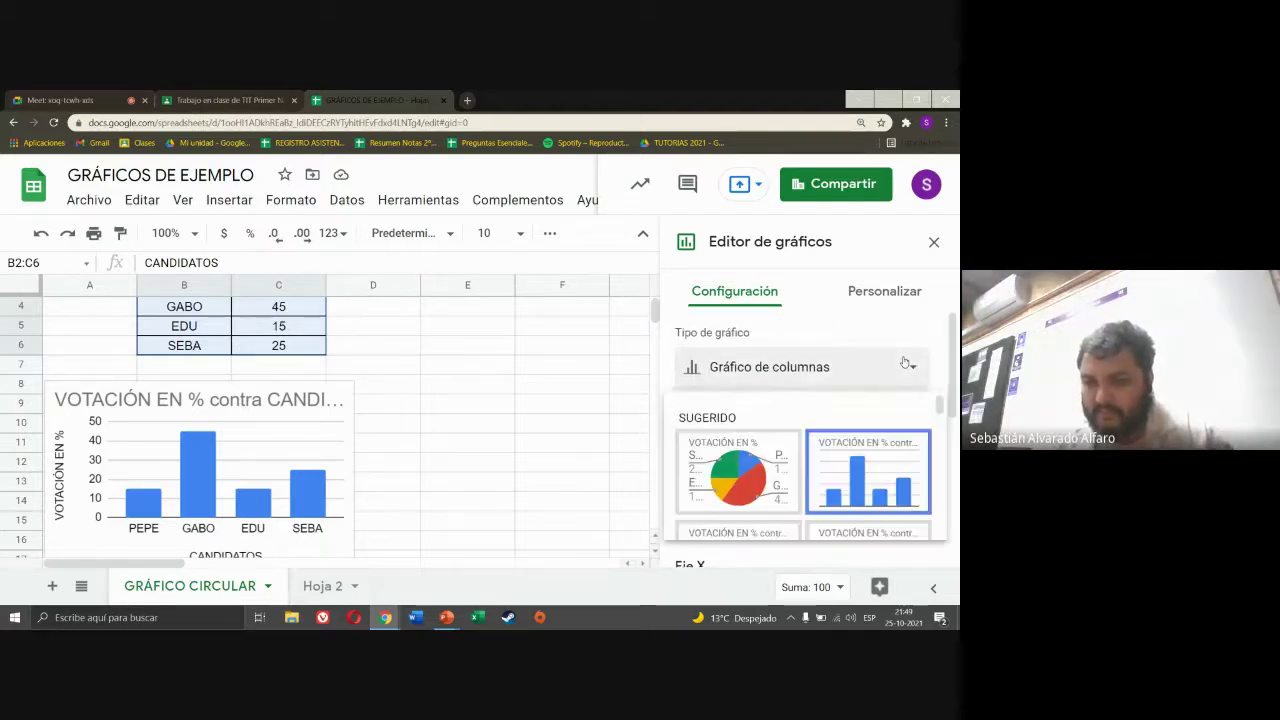
{"action": "scroll", "coordinate": [937, 358], "scroll_direction": "down", "scroll_amount": 1}
{"action": "scroll", "coordinate": [937, 360], "scroll_direction": "up", "scroll_amount": 1}
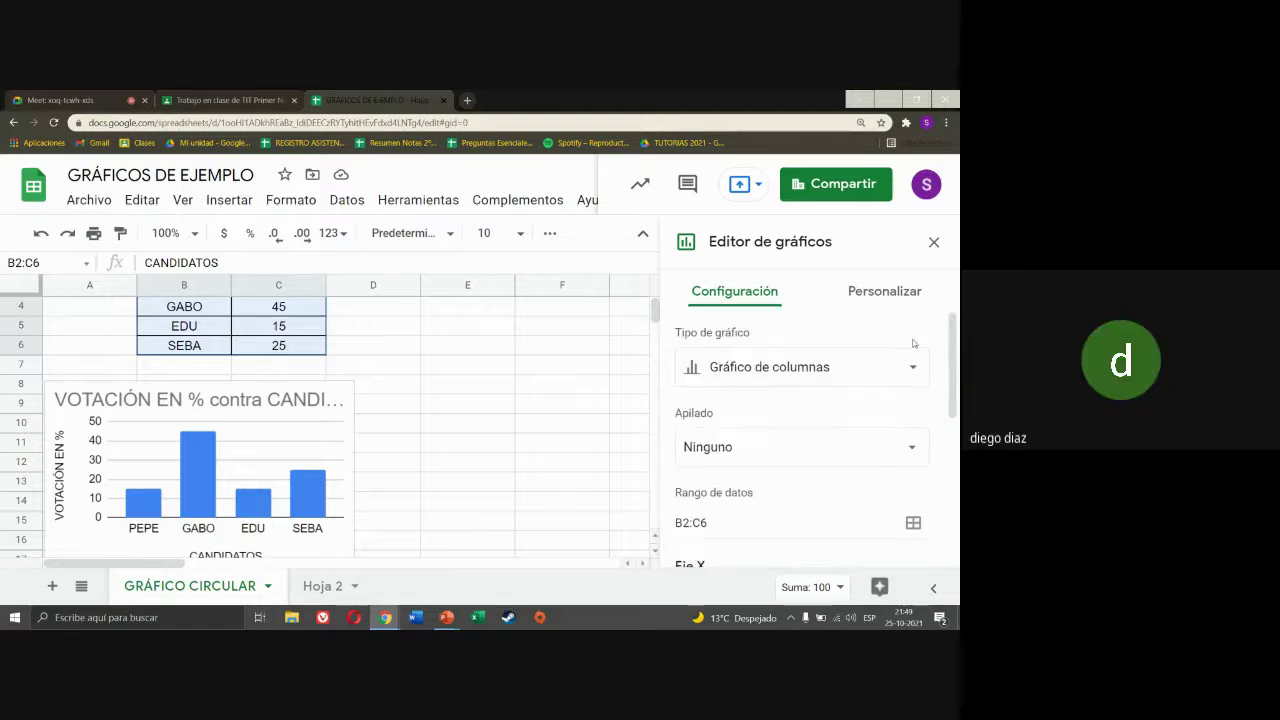
- Browse the area, column, bar and circular chart types and change the column chart back to a plain pie chart
{"action": "left_click", "coordinate": [899, 362]}
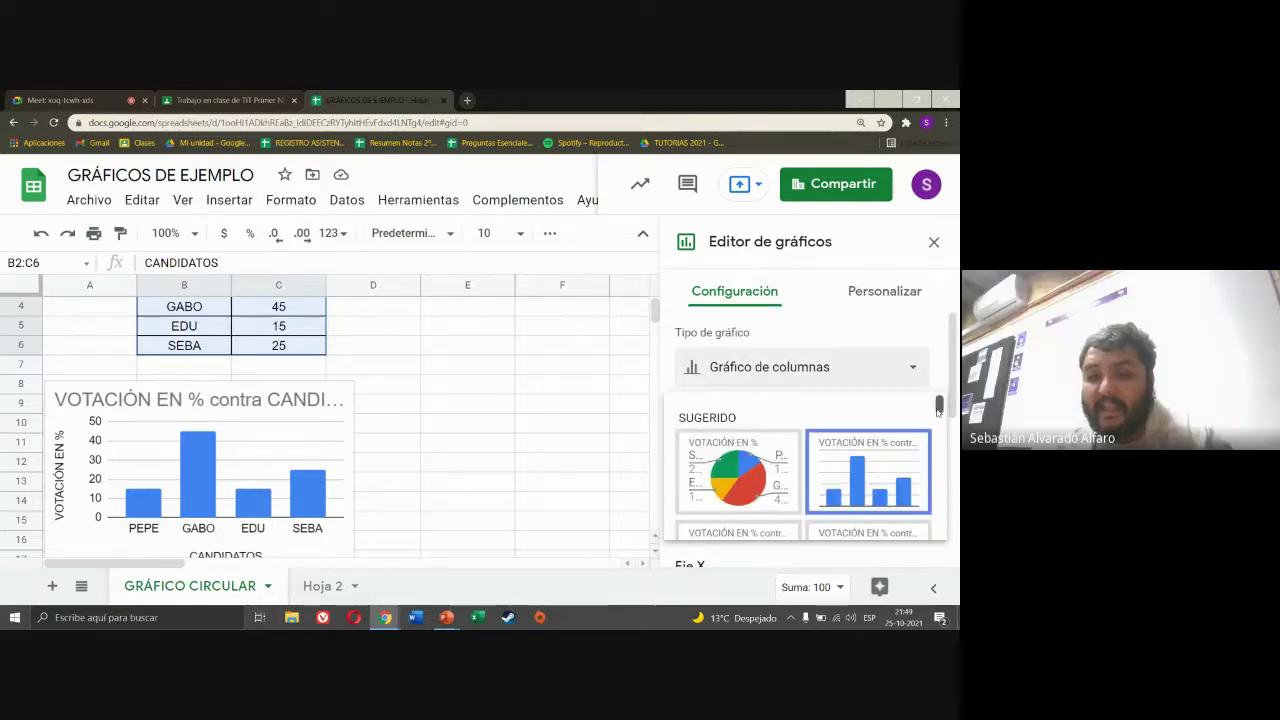
{"action": "left_click_drag", "start_coordinate": [938, 410], "coordinate": [932, 444]}
{"action": "scroll", "coordinate": [924, 463], "scroll_direction": "down", "scroll_amount": 3}
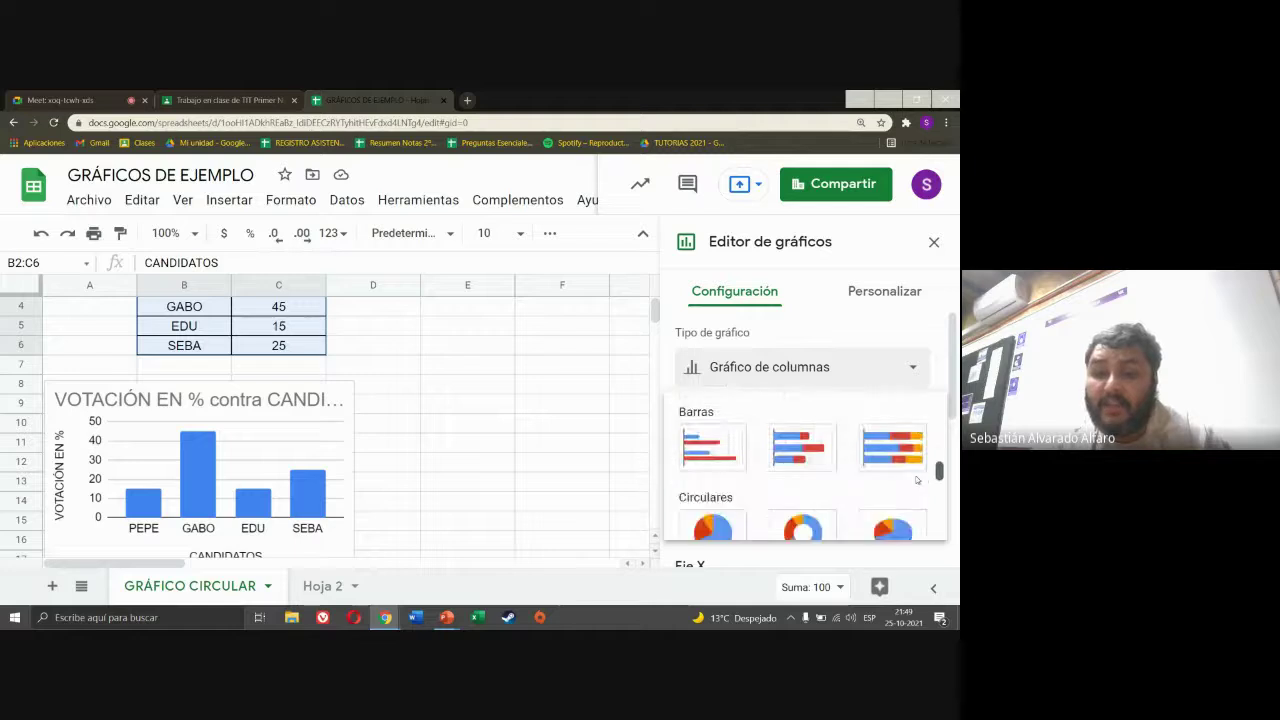
{"action": "scroll", "coordinate": [915, 458], "scroll_direction": "up", "scroll_amount": 5}
{"action": "scroll", "coordinate": [908, 453], "scroll_direction": "down", "scroll_amount": 2}
{"action": "scroll", "coordinate": [909, 453], "scroll_direction": "down", "scroll_amount": 6}
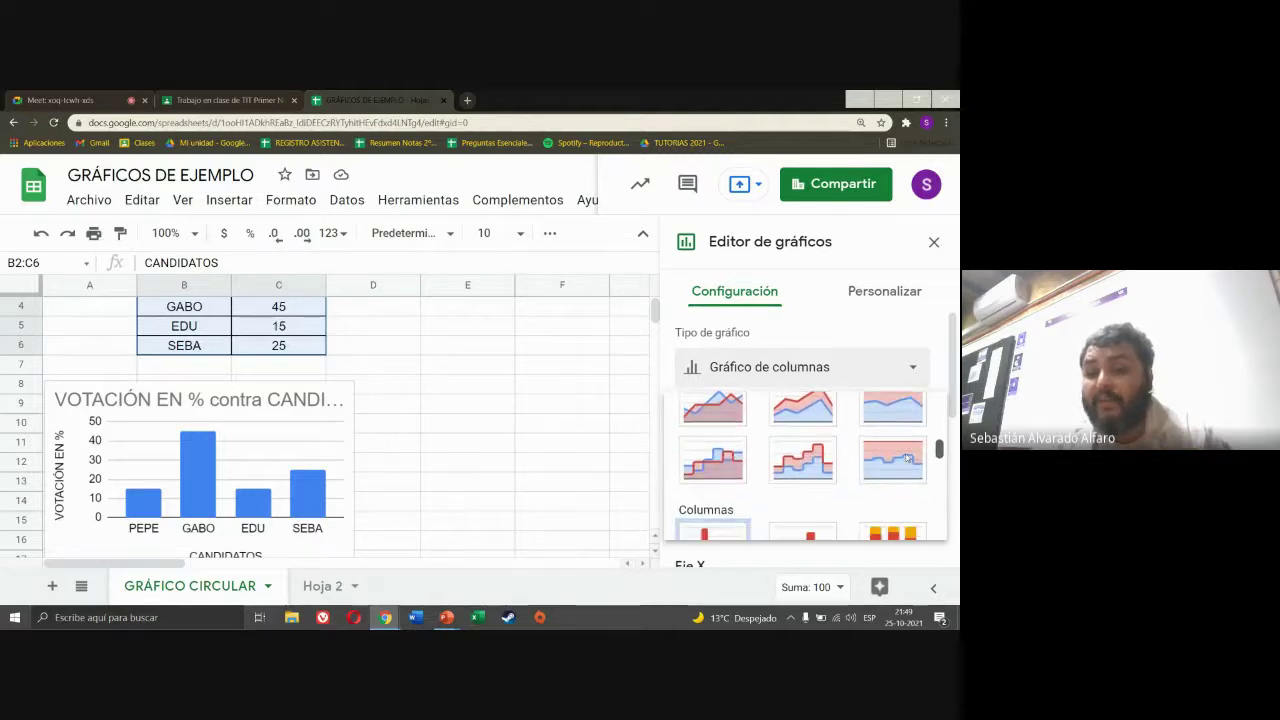
{"action": "scroll", "coordinate": [896, 483], "scroll_direction": "down", "scroll_amount": 1}
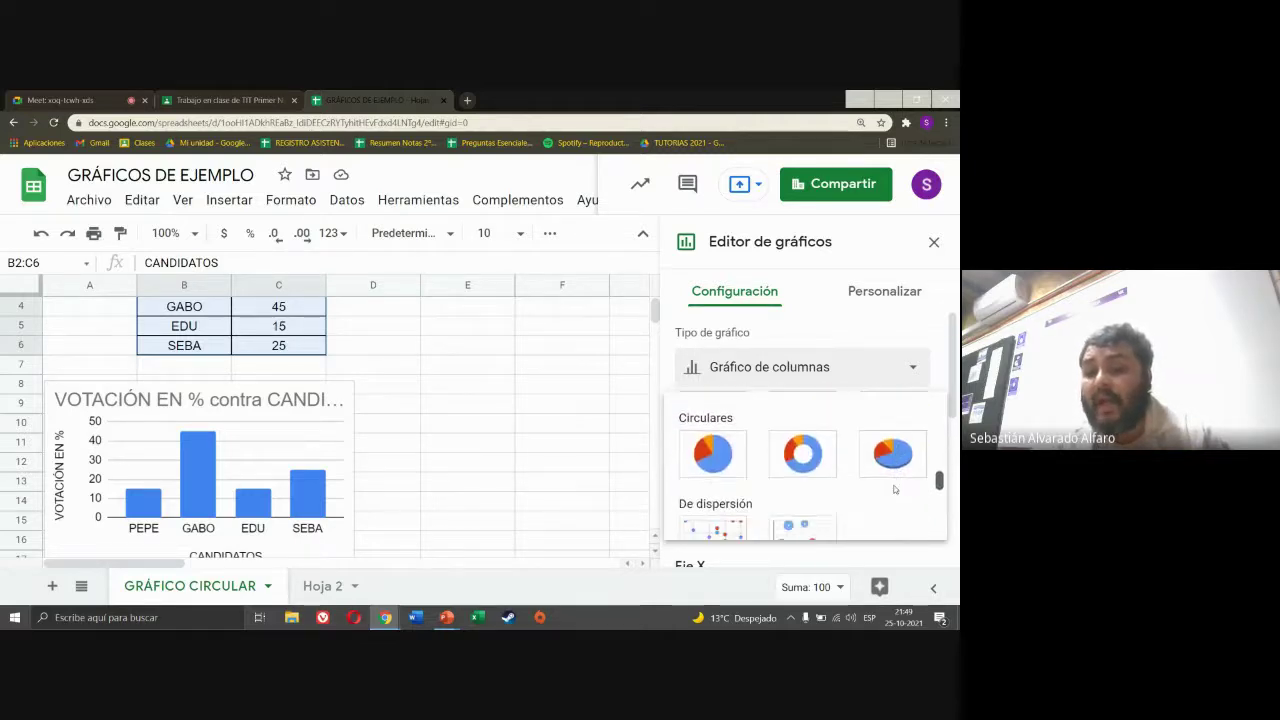
{"action": "left_click", "coordinate": [722, 452]}
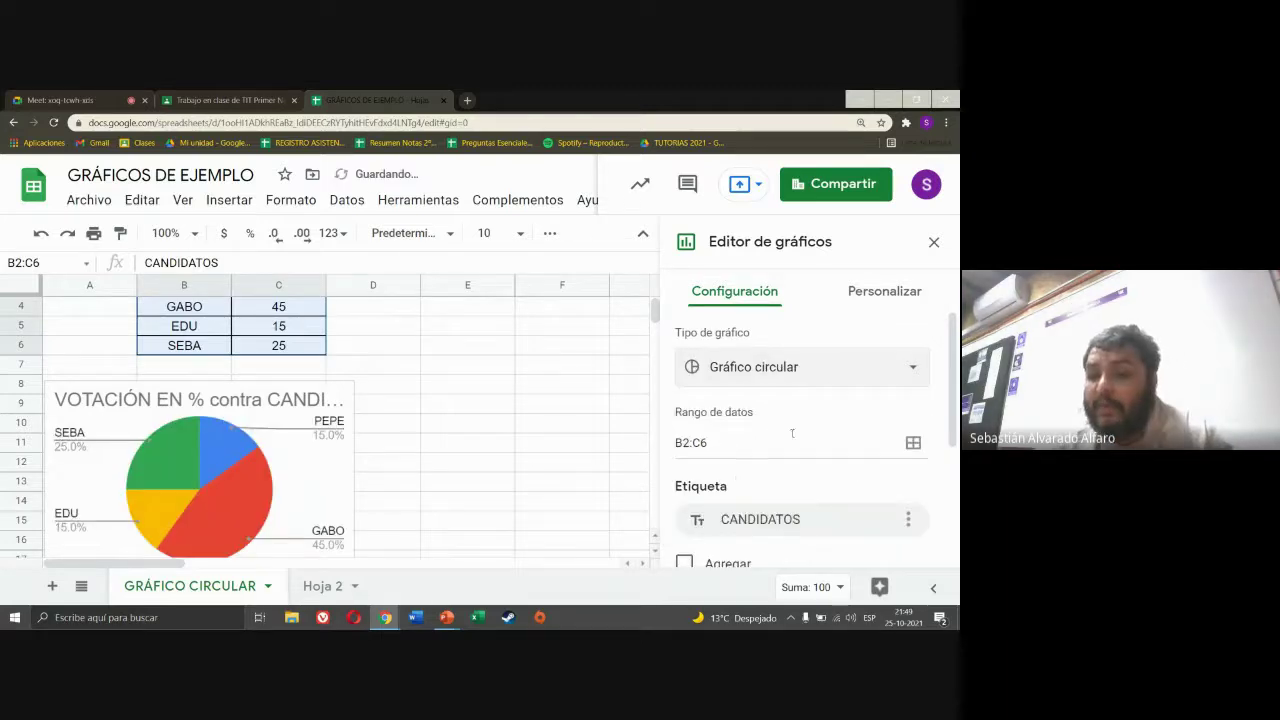
- Enlarge the pie chart slightly from its upper corner, up to row 7 and further into column D
{"action": "left_click", "coordinate": [316, 418]}
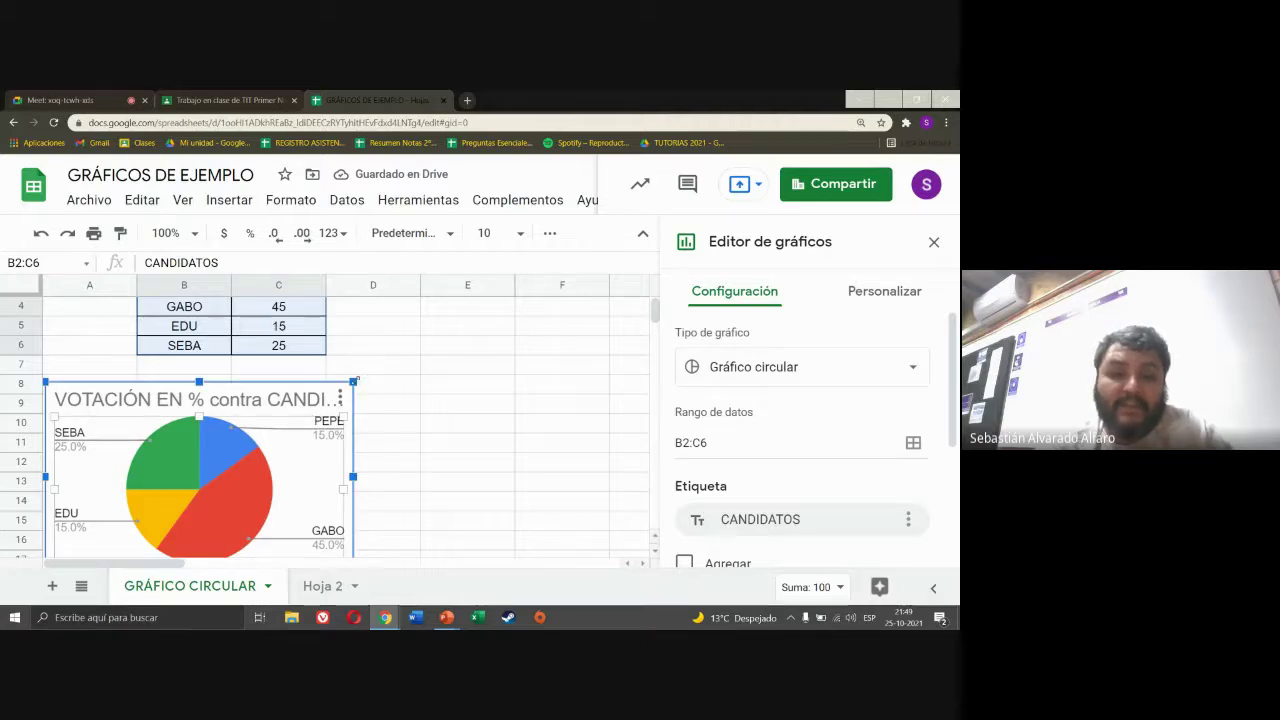
{"action": "mouse_move", "coordinate": [354, 381]}
{"action": "left_mouse_down"}
{"action": "mouse_move", "coordinate": [477, 309]}
{"action": "mouse_move", "coordinate": [373, 369]}
{"action": "left_mouse_up"}
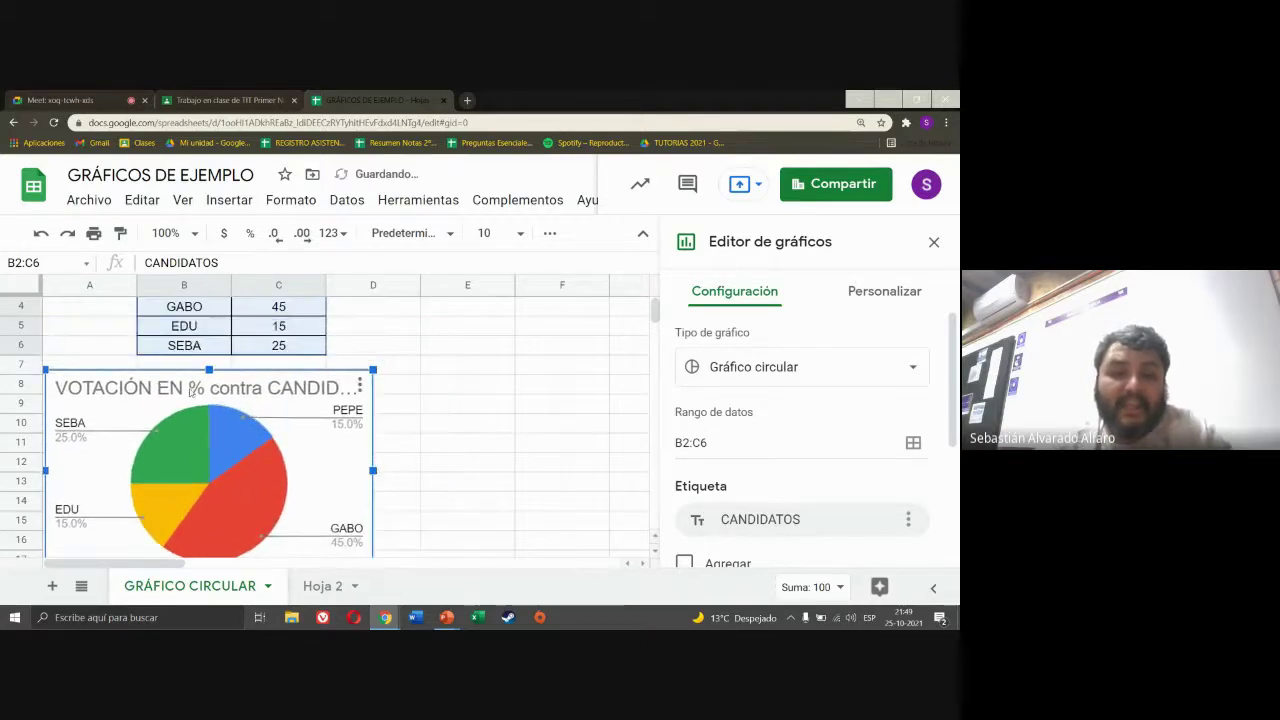
{"action": "left_click", "coordinate": [186, 391]}
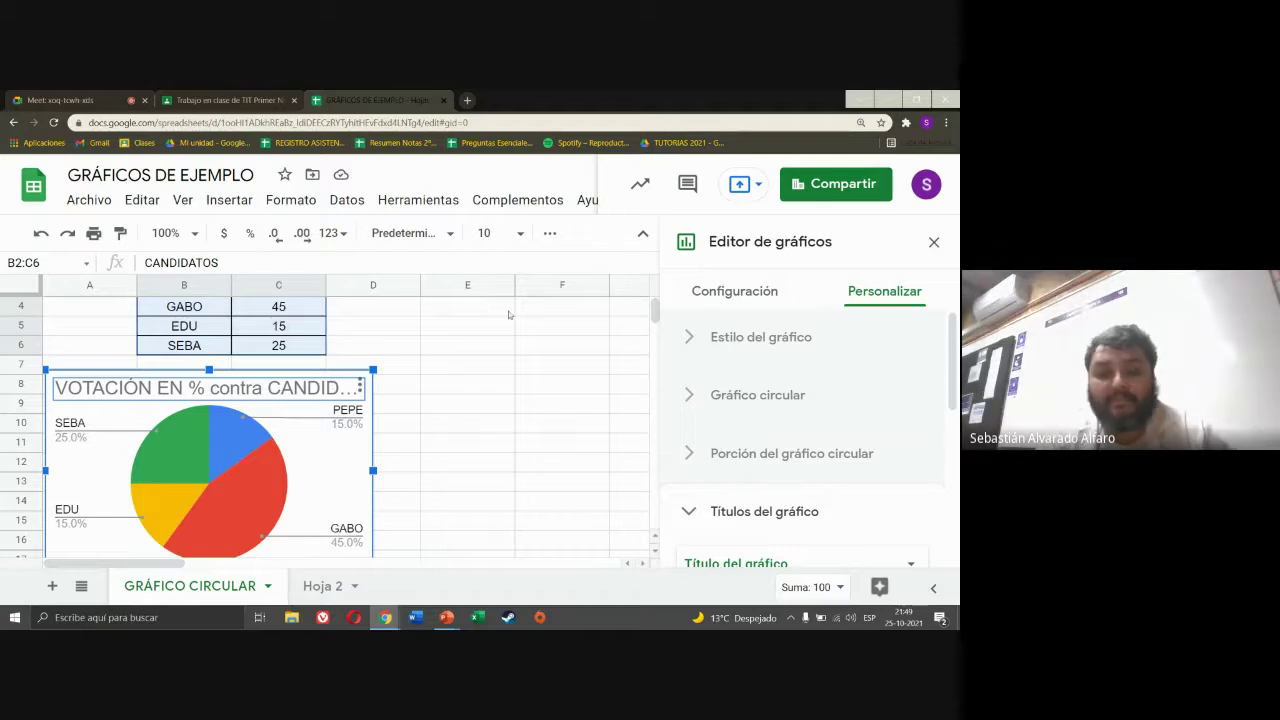
{"action": "double_click", "coordinate": [214, 385]}
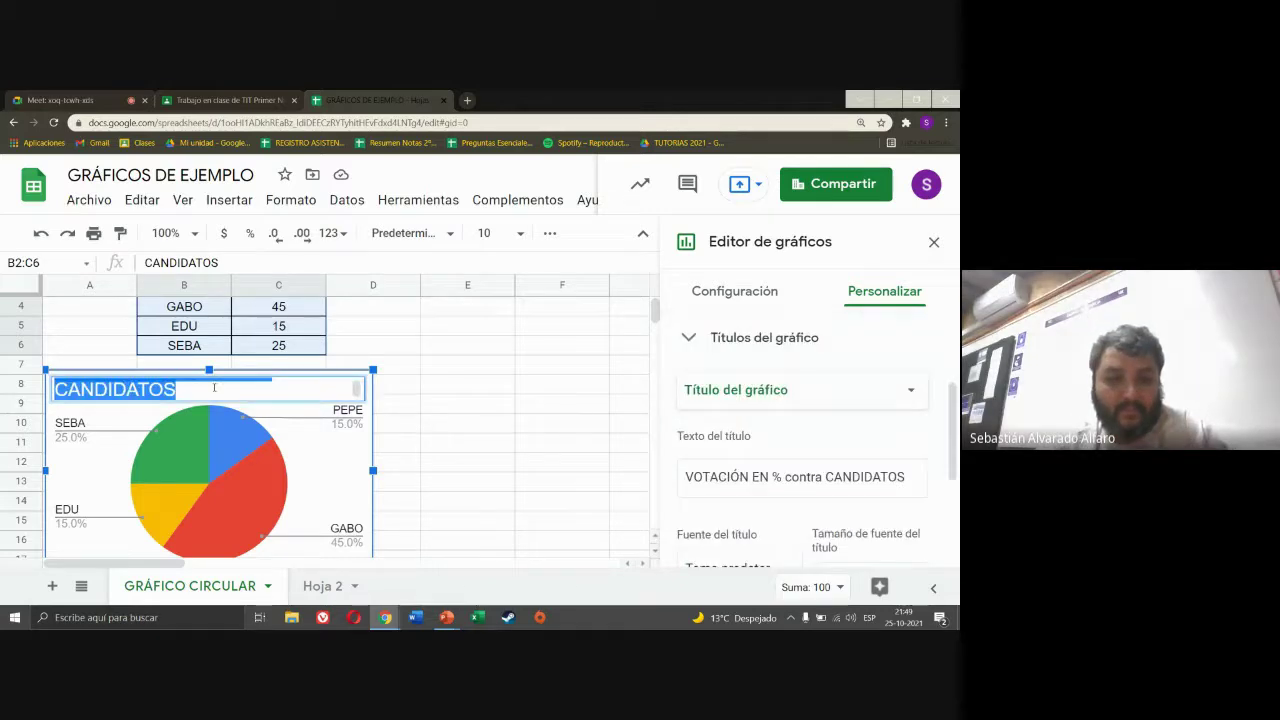
{"action": "left_click", "coordinate": [463, 428]}
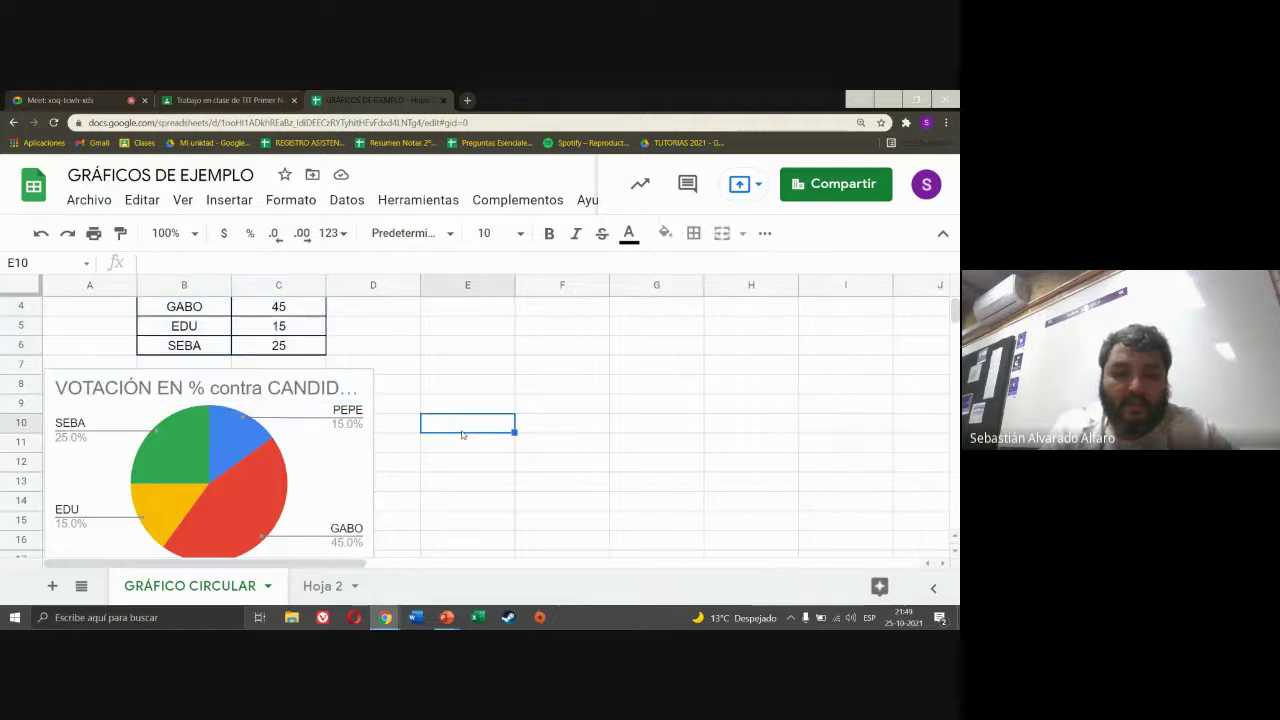
{"action": "double_click", "coordinate": [262, 390]}
{"action": "left_click", "coordinate": [262, 390]}
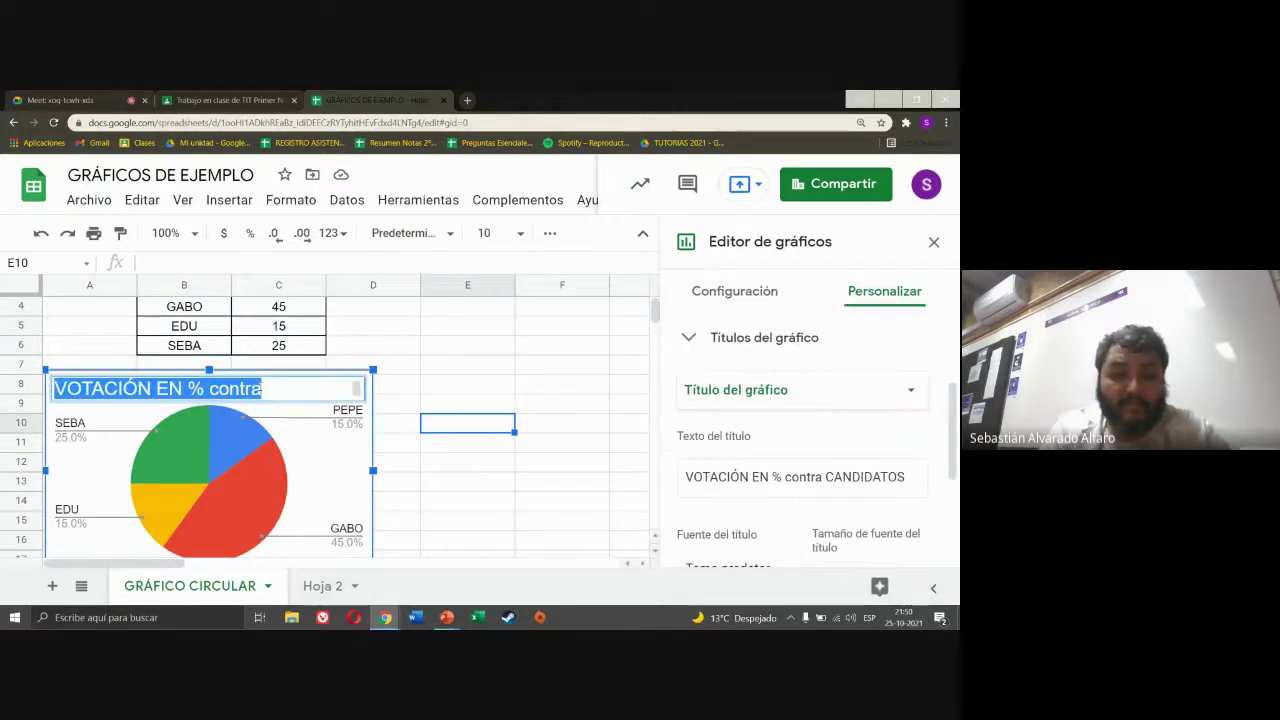
{"action": "left_click", "coordinate": [274, 387]}
{"action": "left_click", "coordinate": [526, 349]}
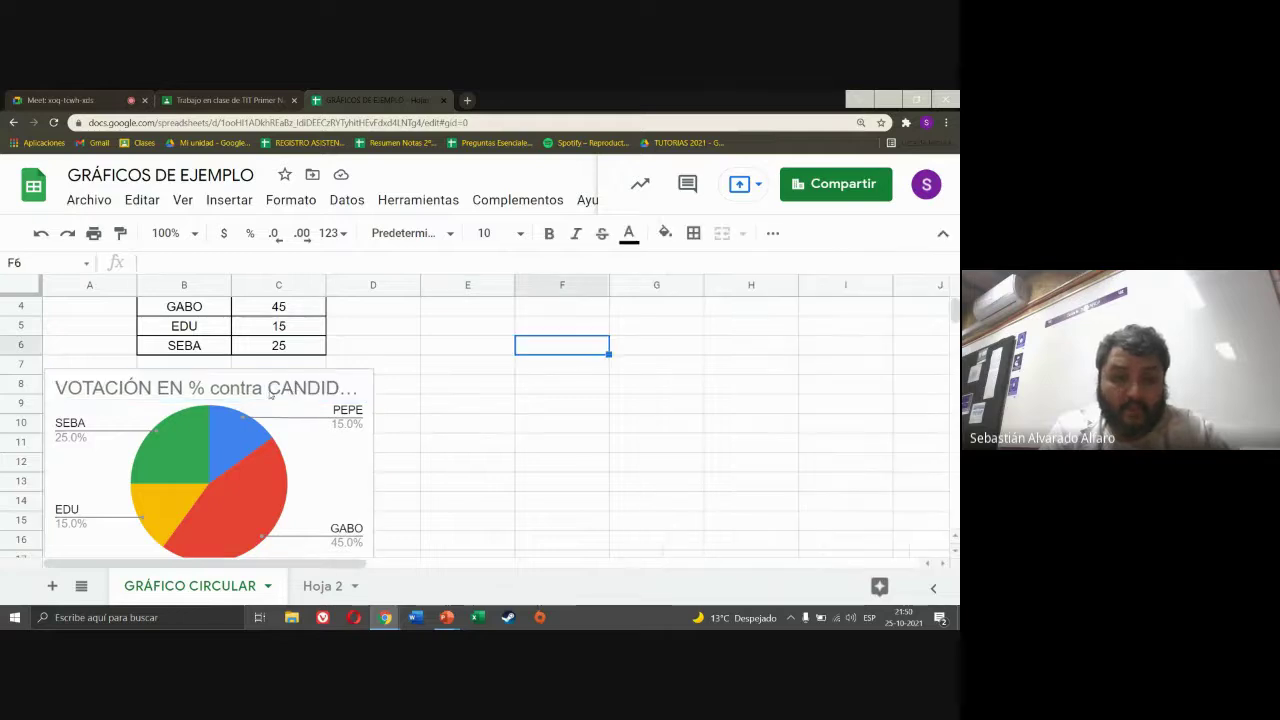
{"action": "left_click", "coordinate": [270, 395]}
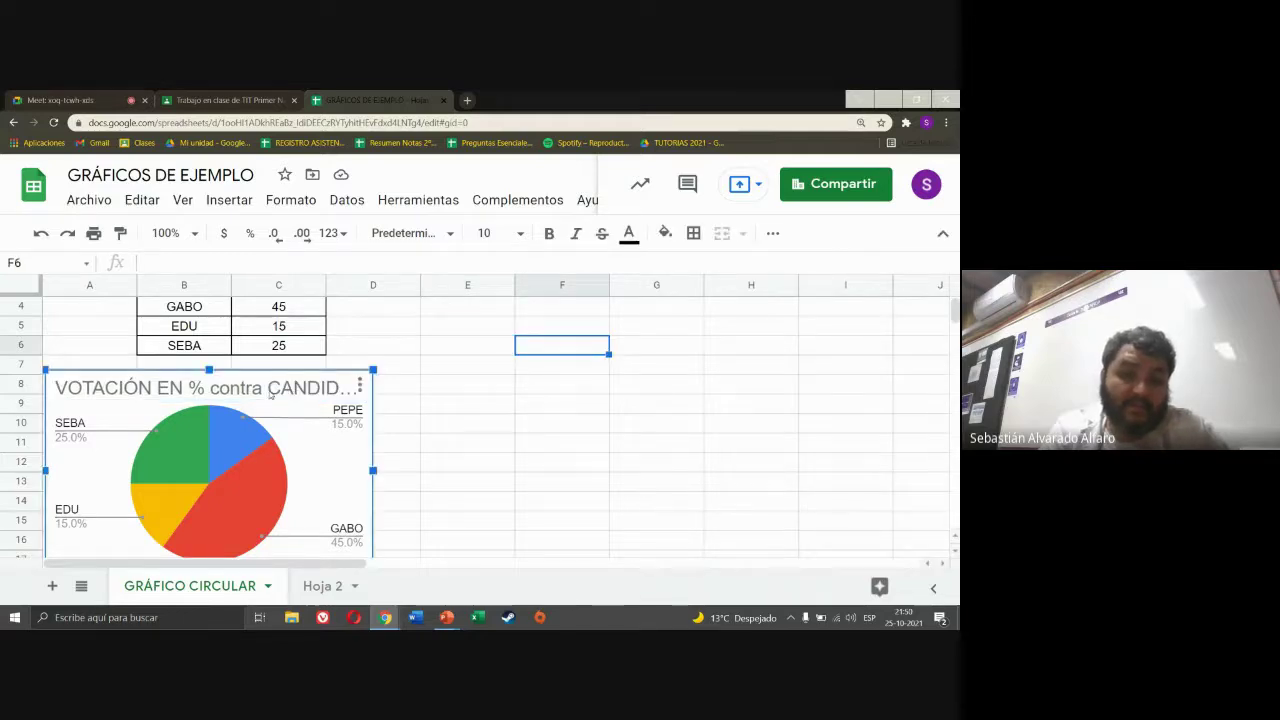
{"action": "left_click", "coordinate": [513, 411]}
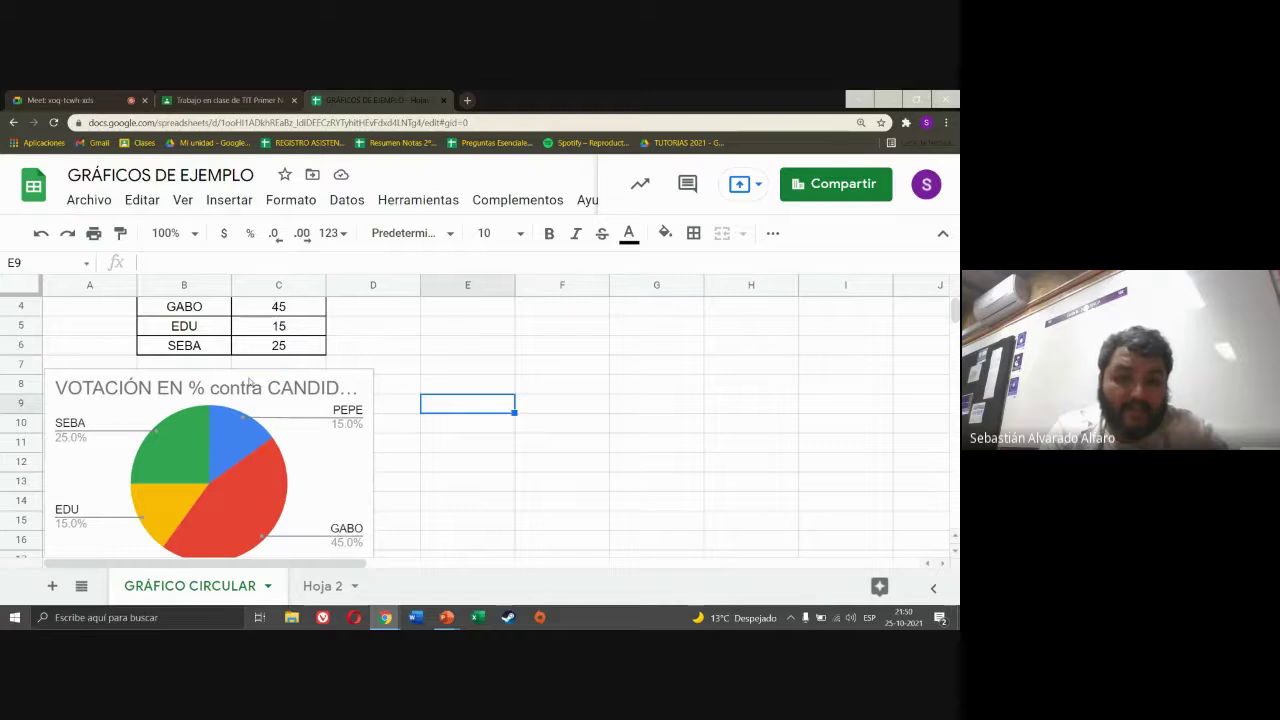
- Replace the pie chart's title with "GRÁFICO 1"
{"action": "left_click", "coordinate": [249, 384]}
{"action": "left_click", "coordinate": [247, 385]}
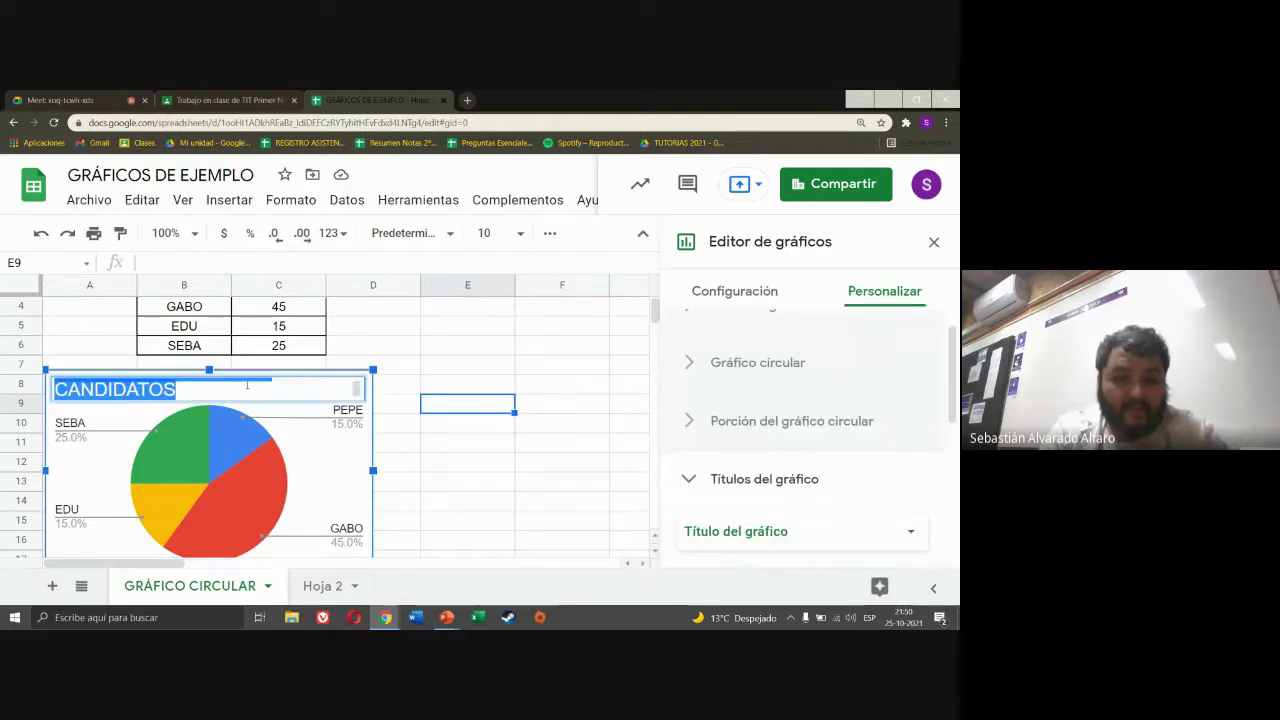
{"action": "key", "text": "BackSpace"}
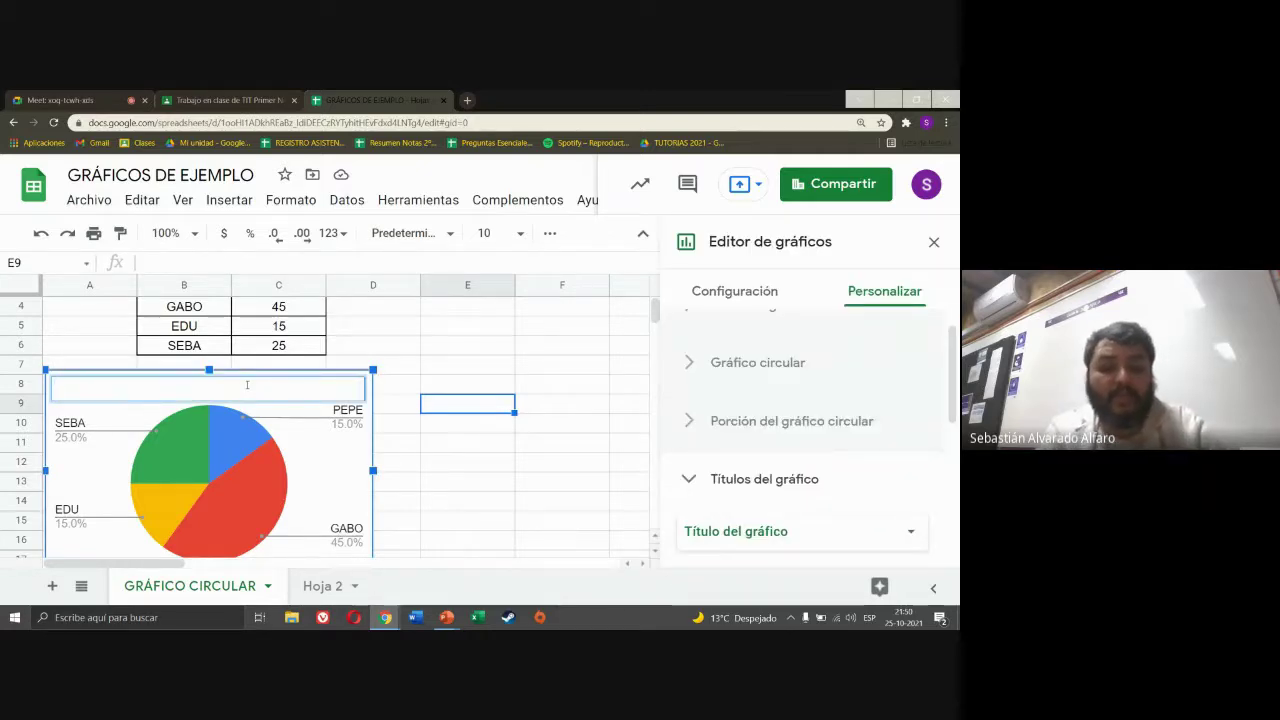
{"action": "type", "text": "G"}
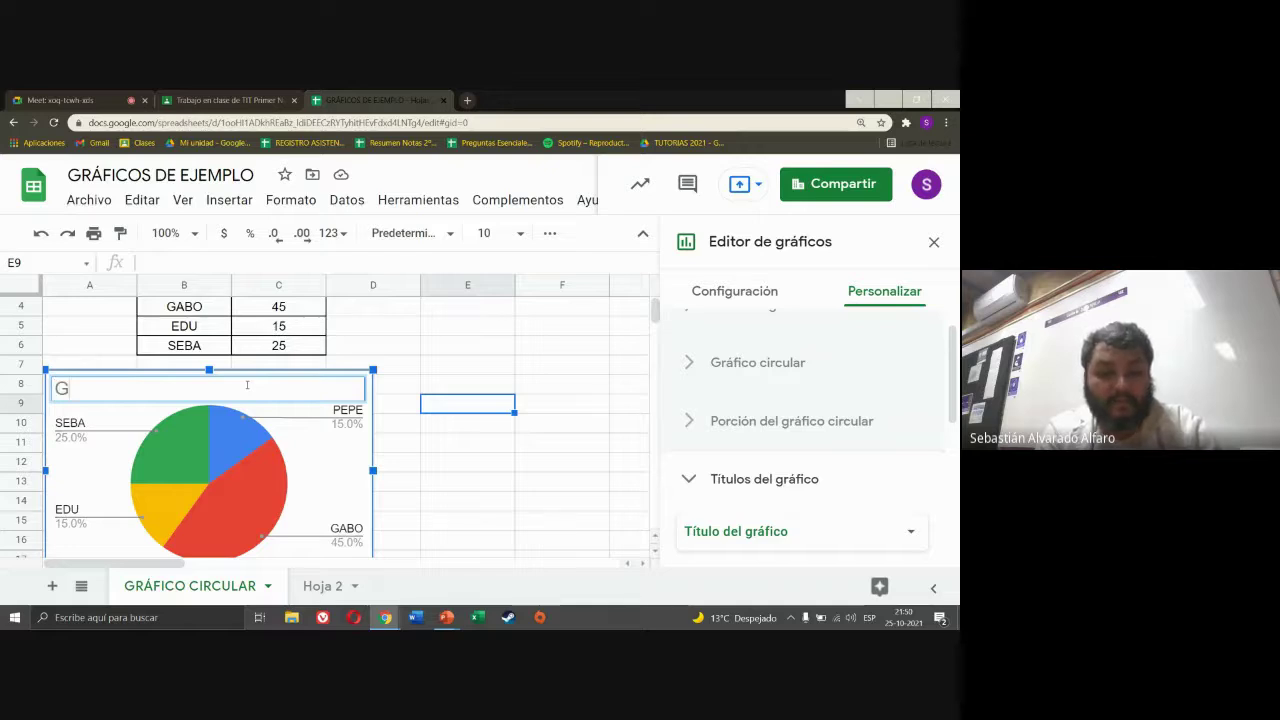
{"action": "type", "text": "RÁFICO 1"}
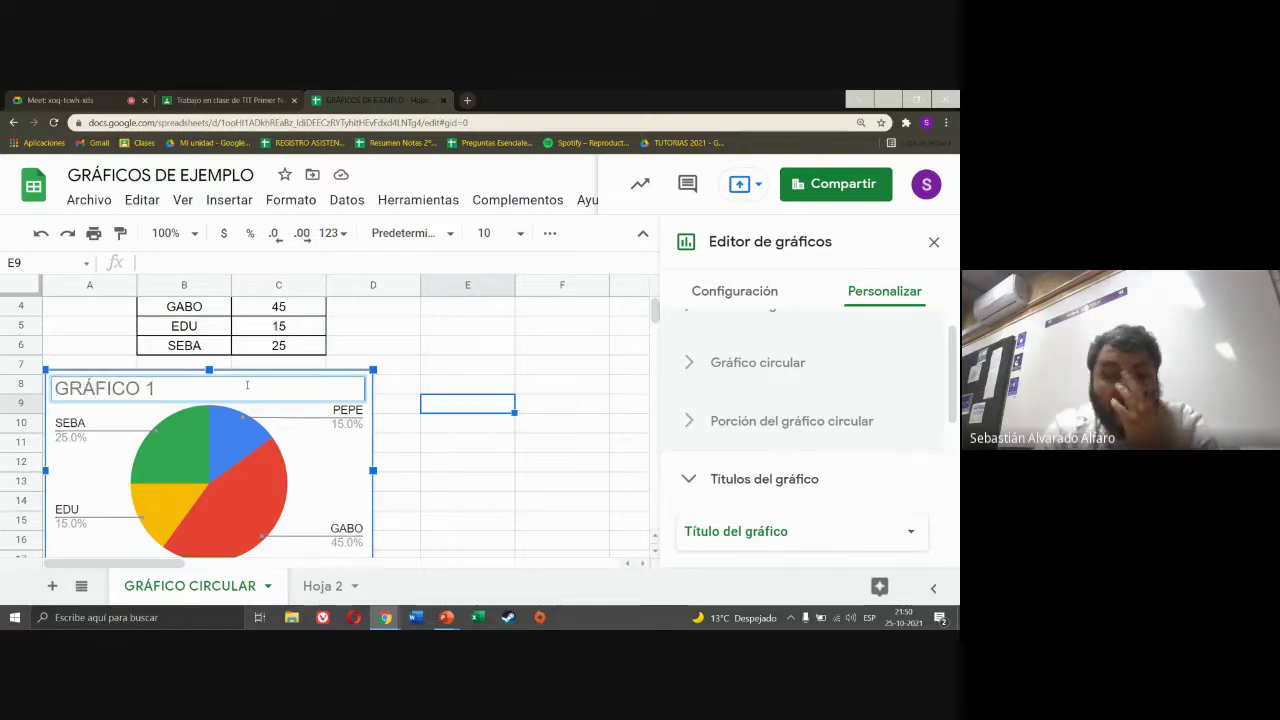
{"action": "left_click", "coordinate": [444, 347]}
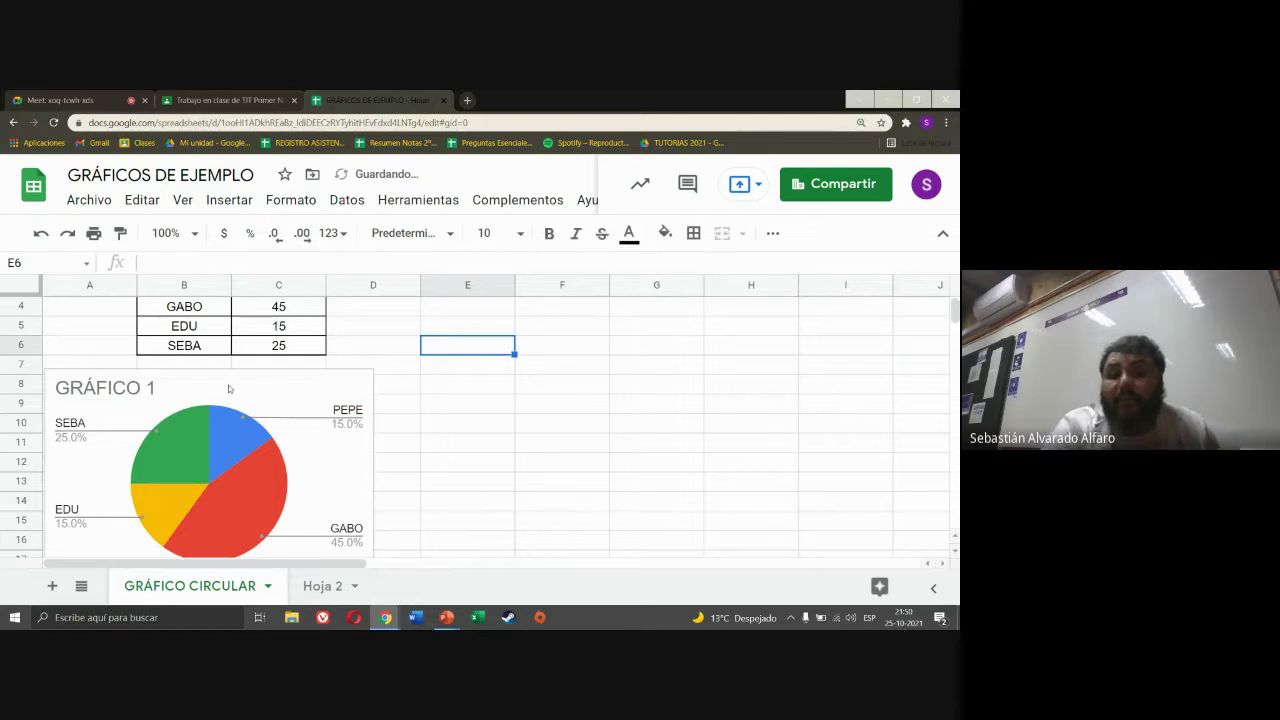
{"action": "left_click", "coordinate": [128, 402]}
{"action": "right_click", "coordinate": [128, 402]}
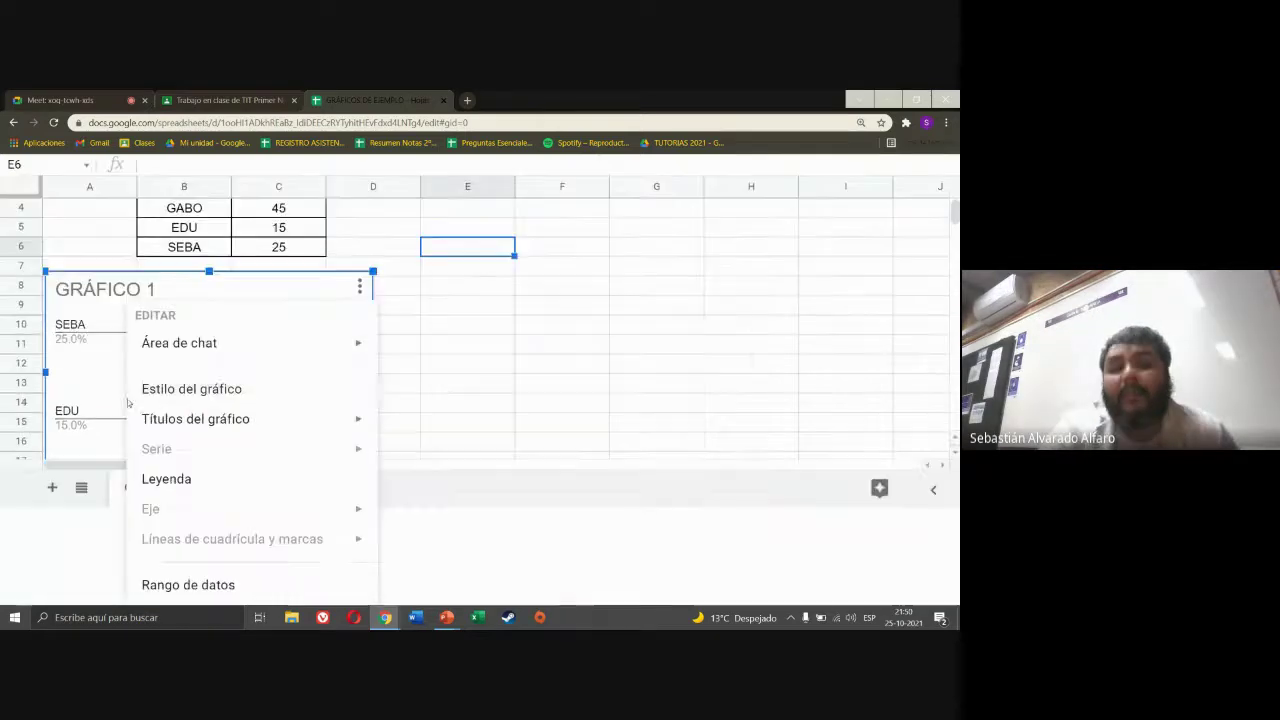
{"action": "left_click", "coordinate": [497, 311]}
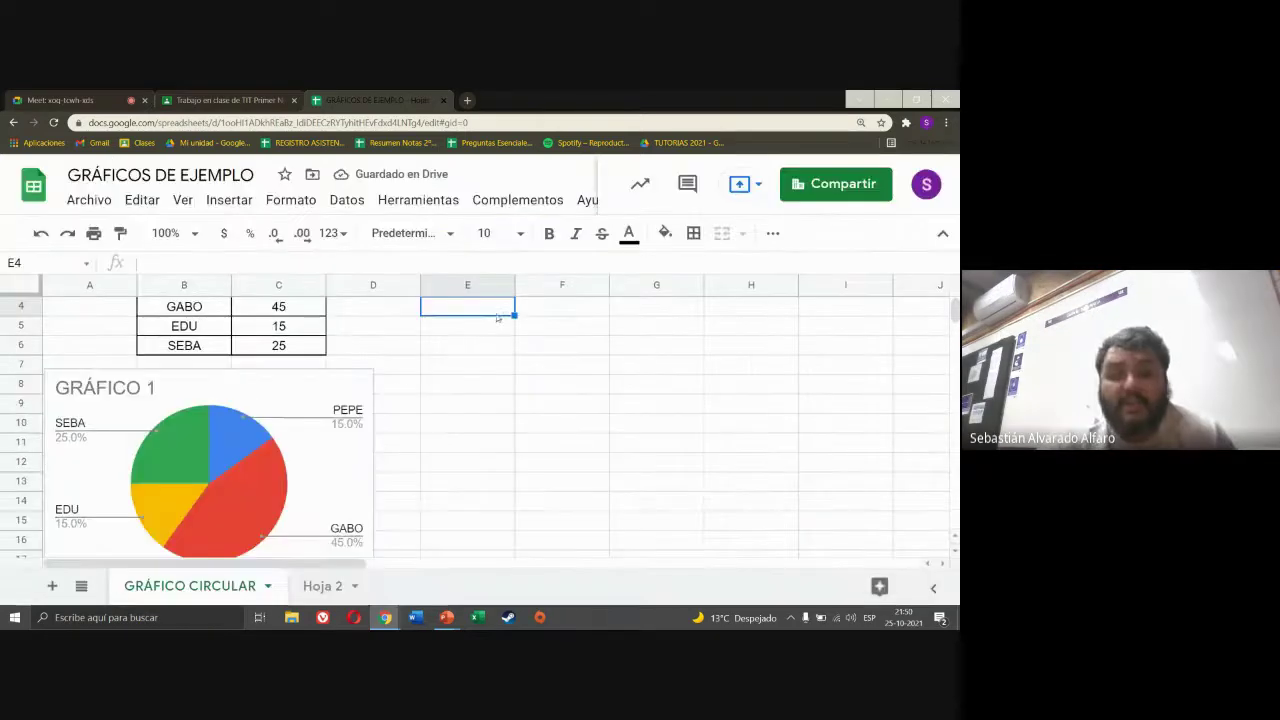
{"action": "left_click", "coordinate": [289, 384]}
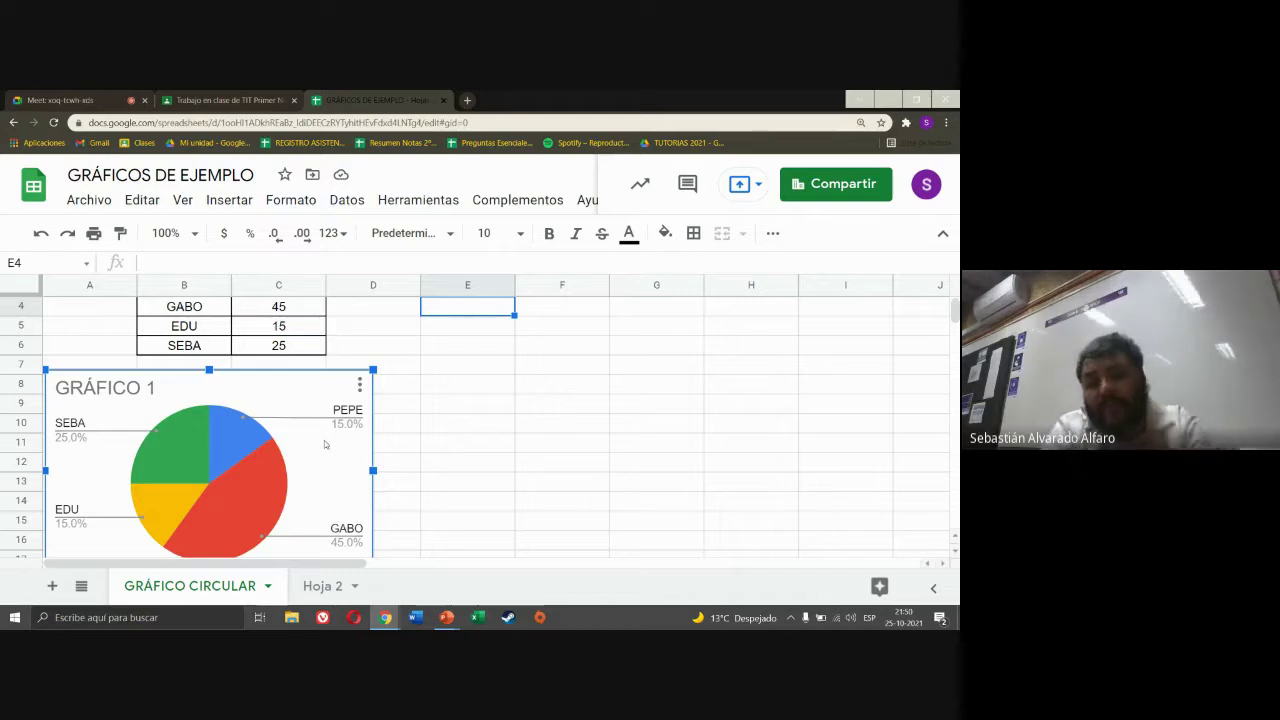
{"action": "mouse_move", "coordinate": [260, 468]}
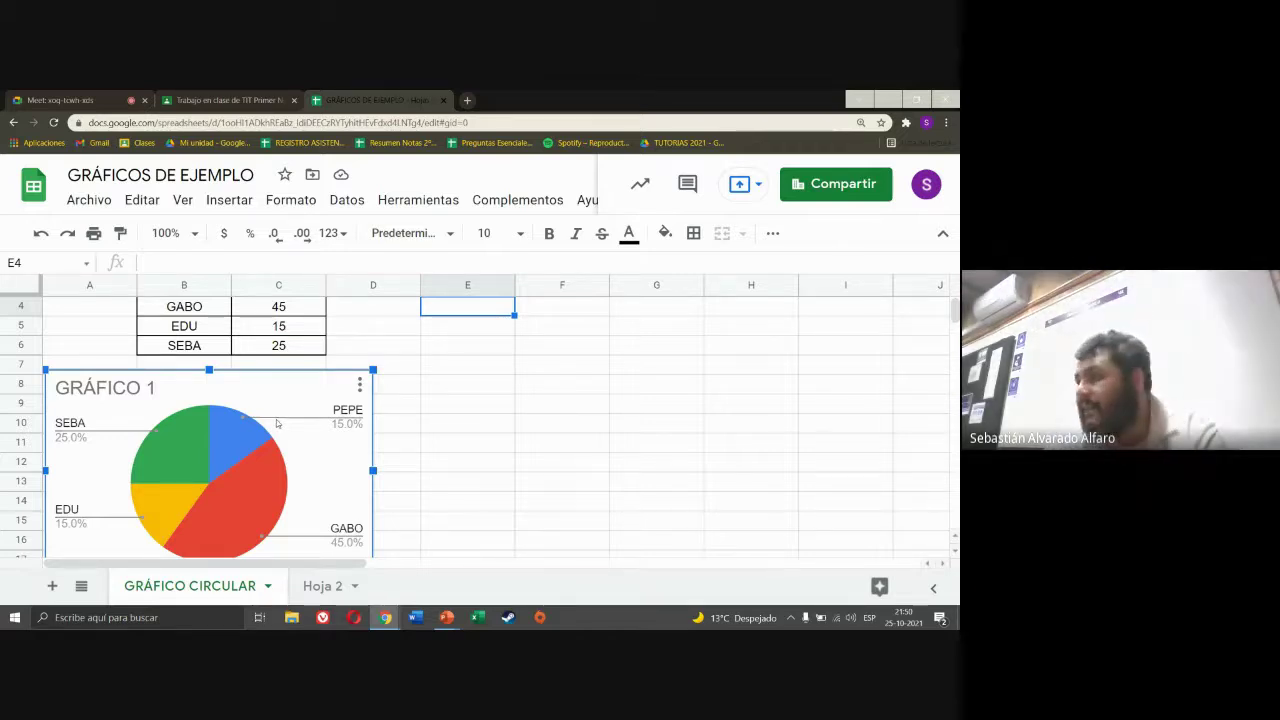
{"action": "left_click", "coordinate": [405, 441]}
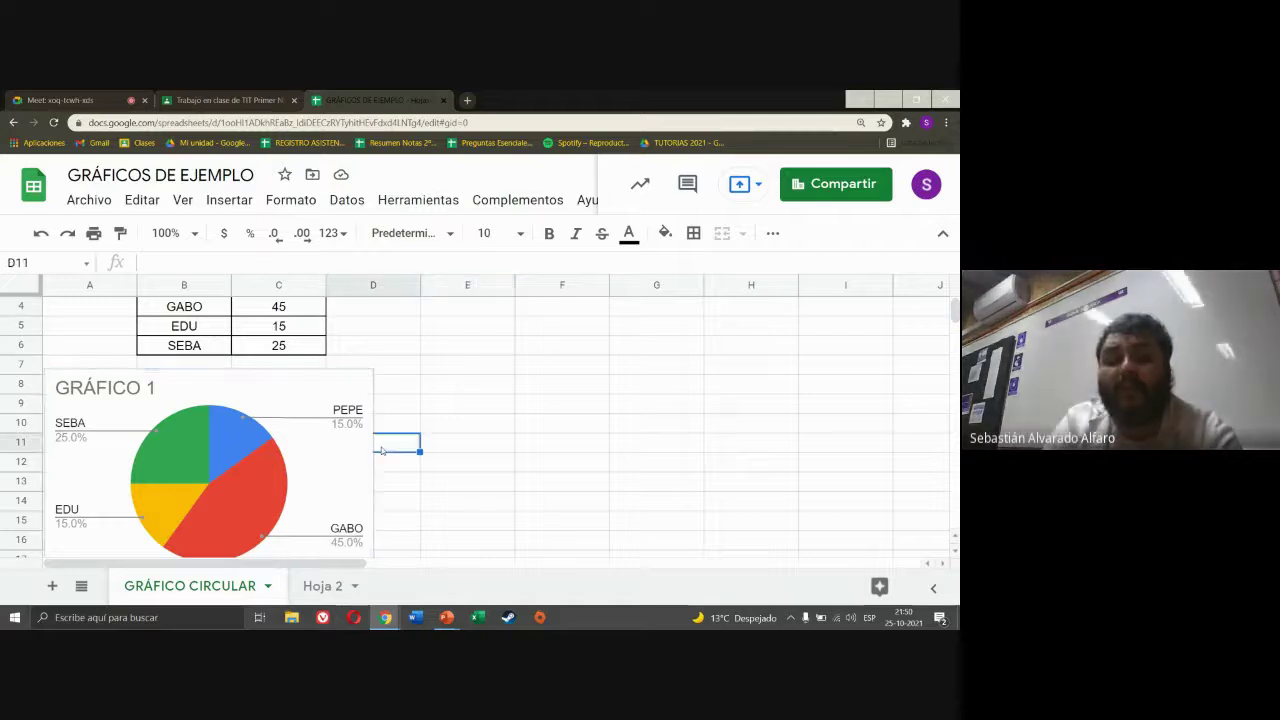
- Go back up the sheet and review the candidates and vote percentages table that feeds the pie chart
{"action": "left_click", "coordinate": [449, 428]}
{"action": "key", "text": "Up"}
{"action": "key", "text": "Up"}
{"action": "key", "text": "Up"}
{"action": "key", "text": "Up"}
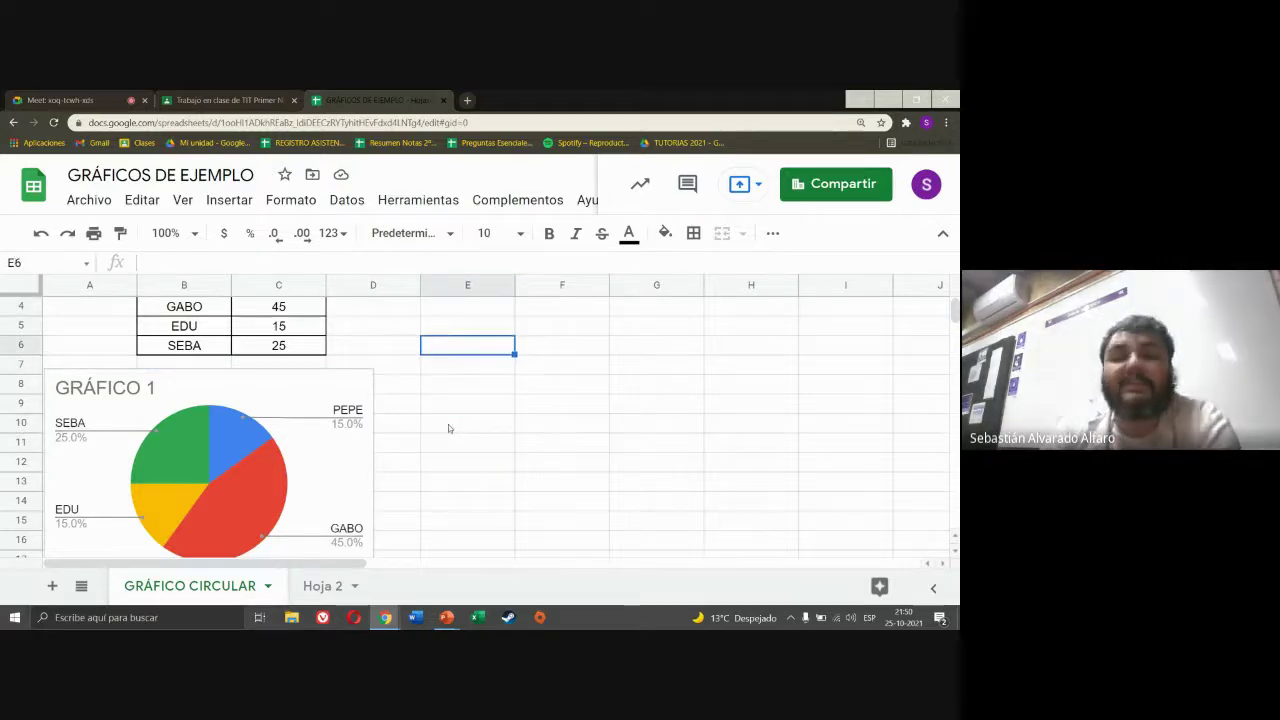
{"action": "key", "text": "Left"}
{"action": "key", "text": "Left"}
{"action": "key", "text": "Up"}
{"action": "key", "text": "Up"}
{"action": "key", "text": "Up"}
{"action": "key", "text": "Up"}
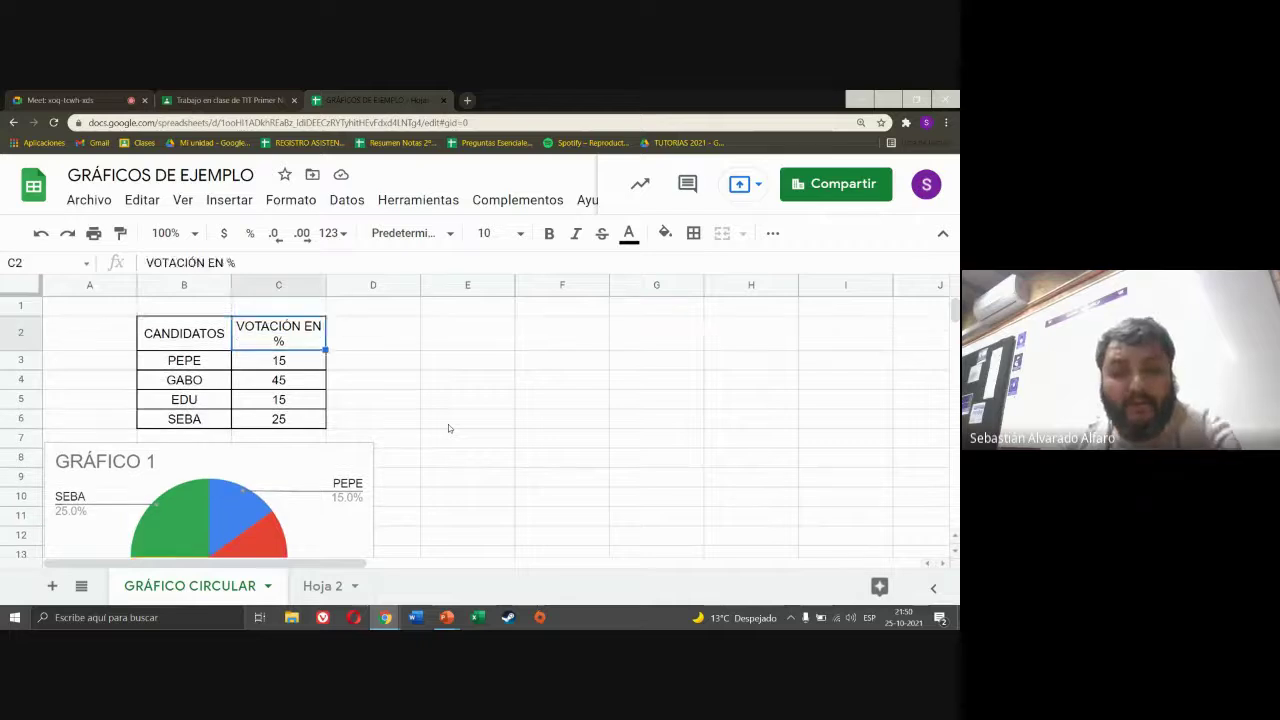
{"action": "key", "text": "Left"}
{"action": "key", "text": "Down"}
{"action": "key", "text": "Down"}
{"action": "key", "text": "Down"}
{"action": "key", "text": "Down"}
{"action": "key", "text": "Right"}
{"action": "key", "text": "Right"}
{"action": "key", "text": "Up"}
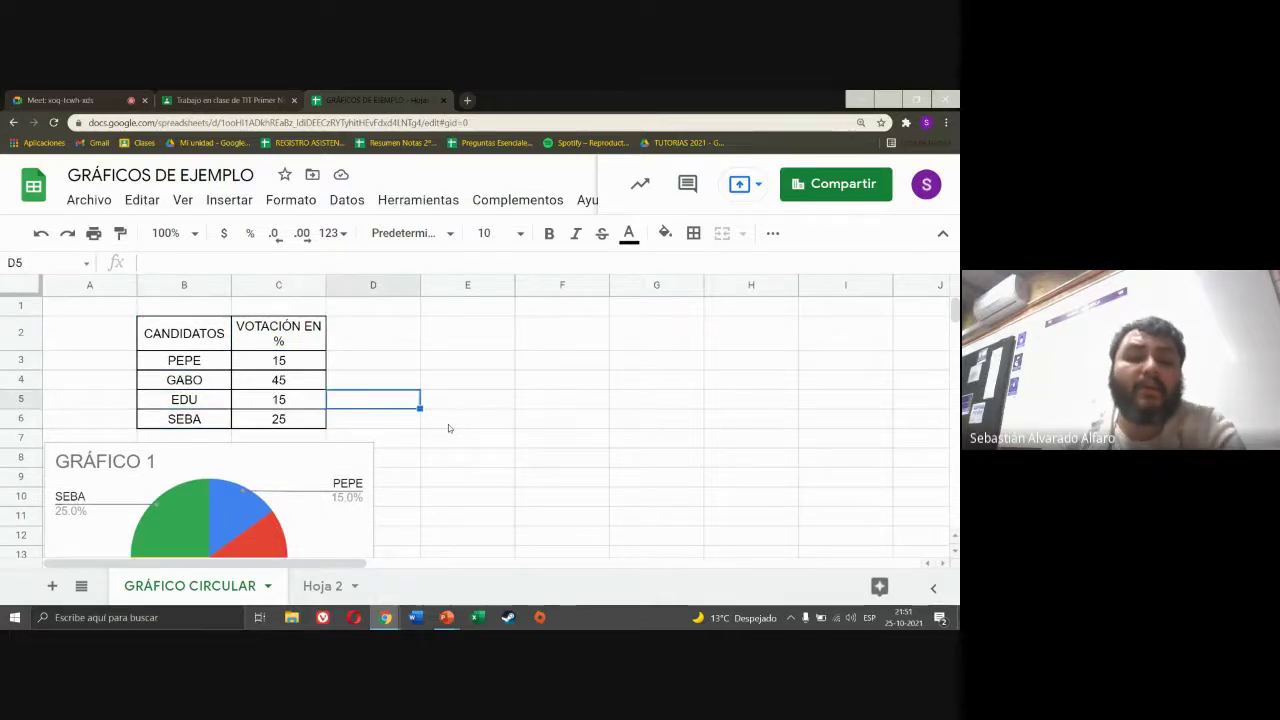
{"action": "key", "text": "Up"}
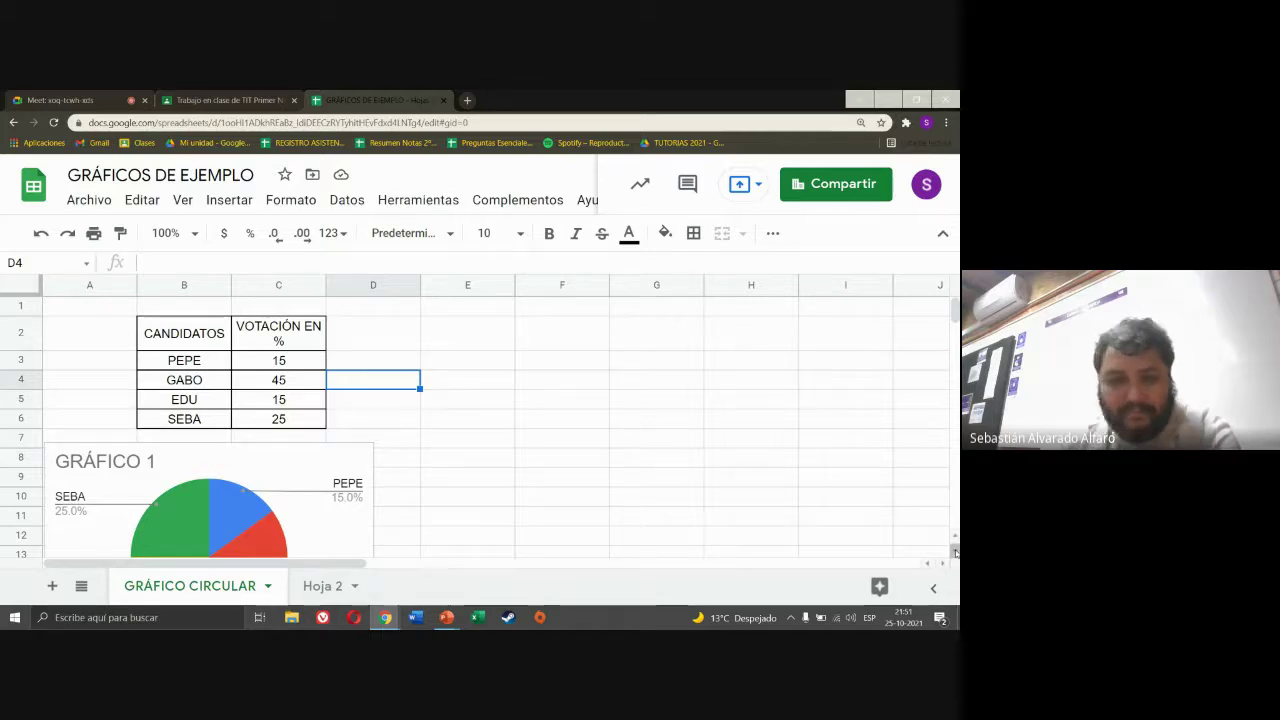
- Examine the whole GRÁFICO 1 pie chart below the table, down to row 18
{"action": "left_click", "coordinate": [618, 400]}
{"action": "key", "text": "Down"}
{"action": "key", "text": "Down"}
{"action": "key", "text": "Down"}
{"action": "key", "text": "Down"}
{"action": "key", "text": "Down"}
{"action": "key", "text": "Down"}
{"action": "key", "text": "Down"}
{"action": "key", "text": "Down"}
{"action": "key", "text": "Down"}
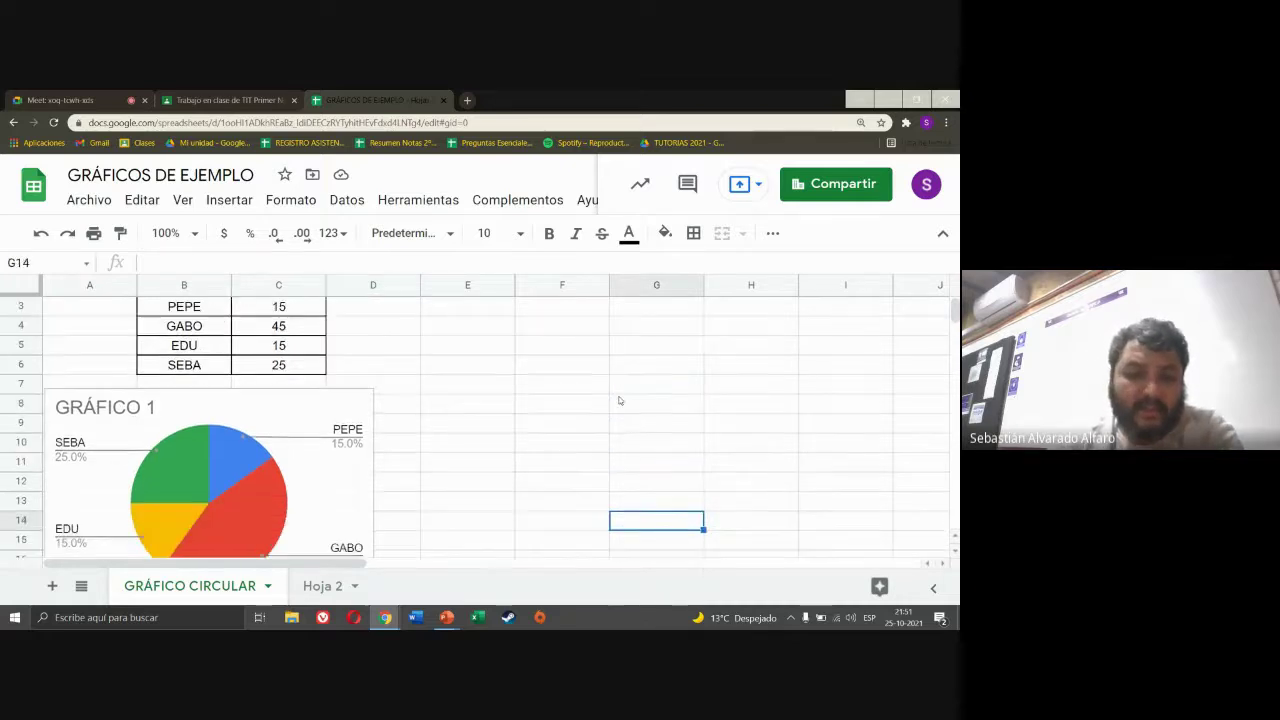
{"action": "key", "text": "Down"}
{"action": "key", "text": "Down"}
{"action": "key", "text": "Down"}
{"action": "key", "text": "Down"}
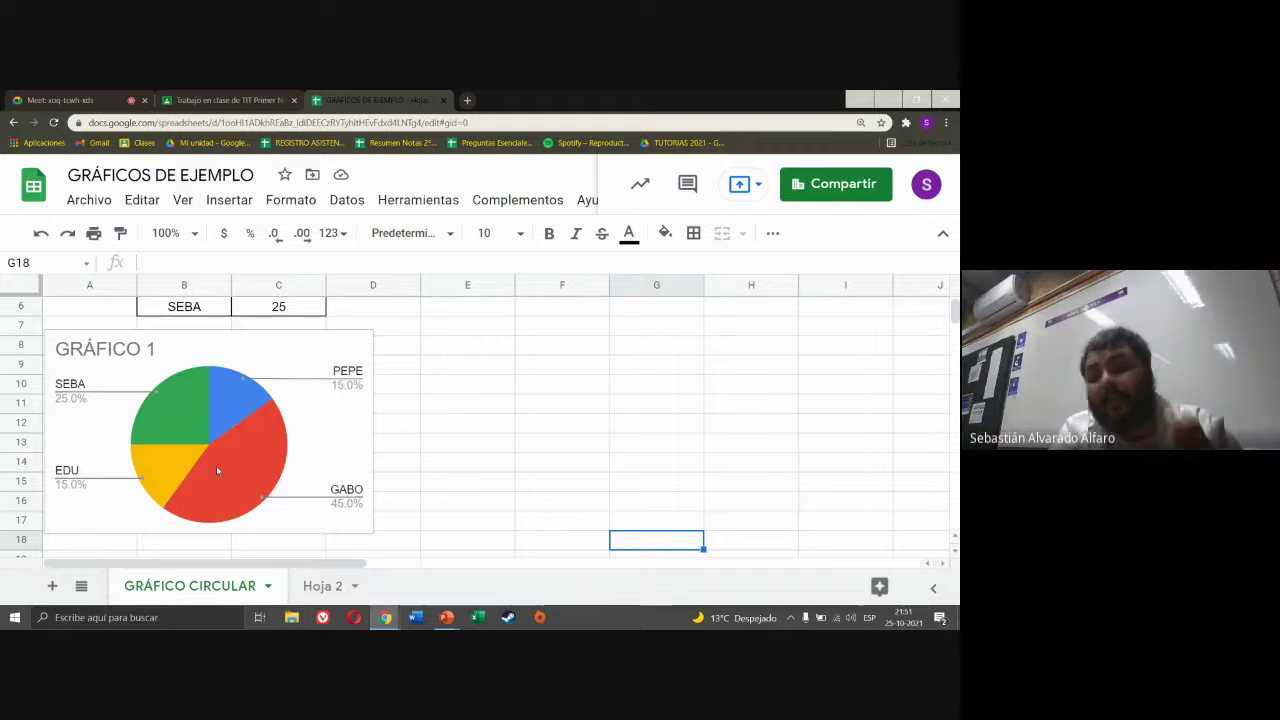
- Rename the second sheet, Hoja 2, as "GRÁFICO DE LÍNEAS"
{"action": "double_click", "coordinate": [323, 586]}
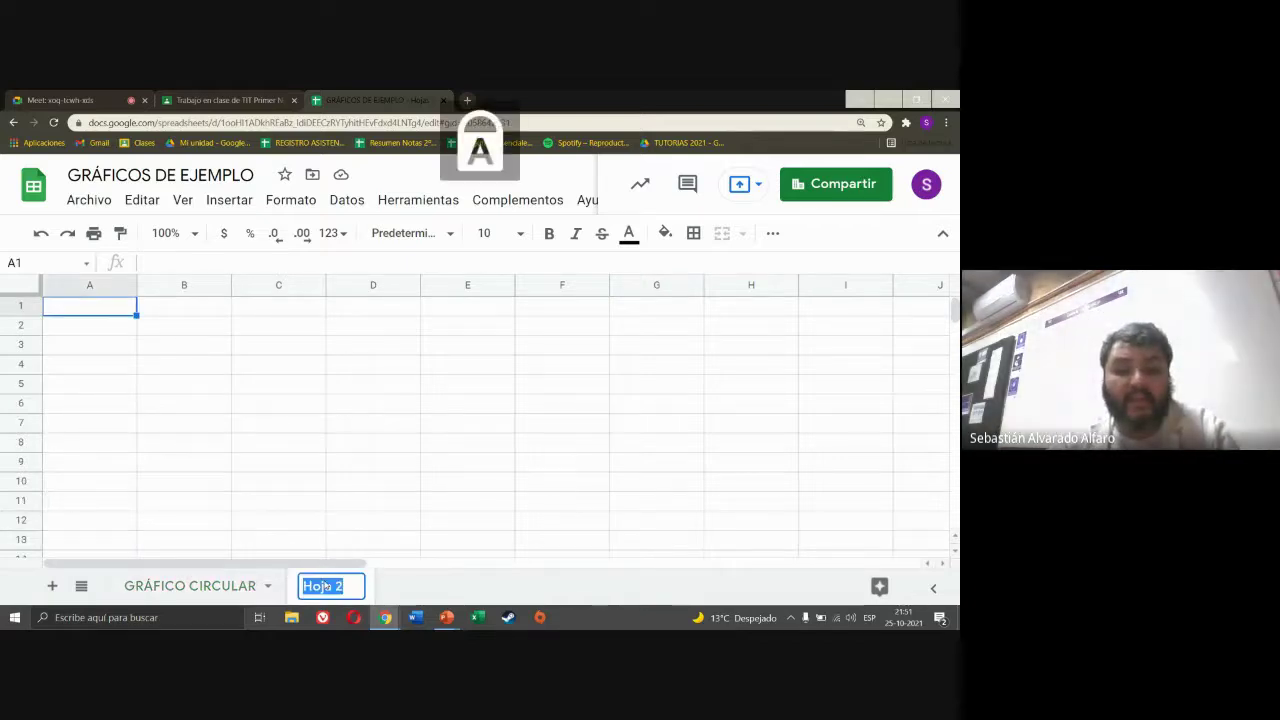
{"action": "type", "text": "G"}
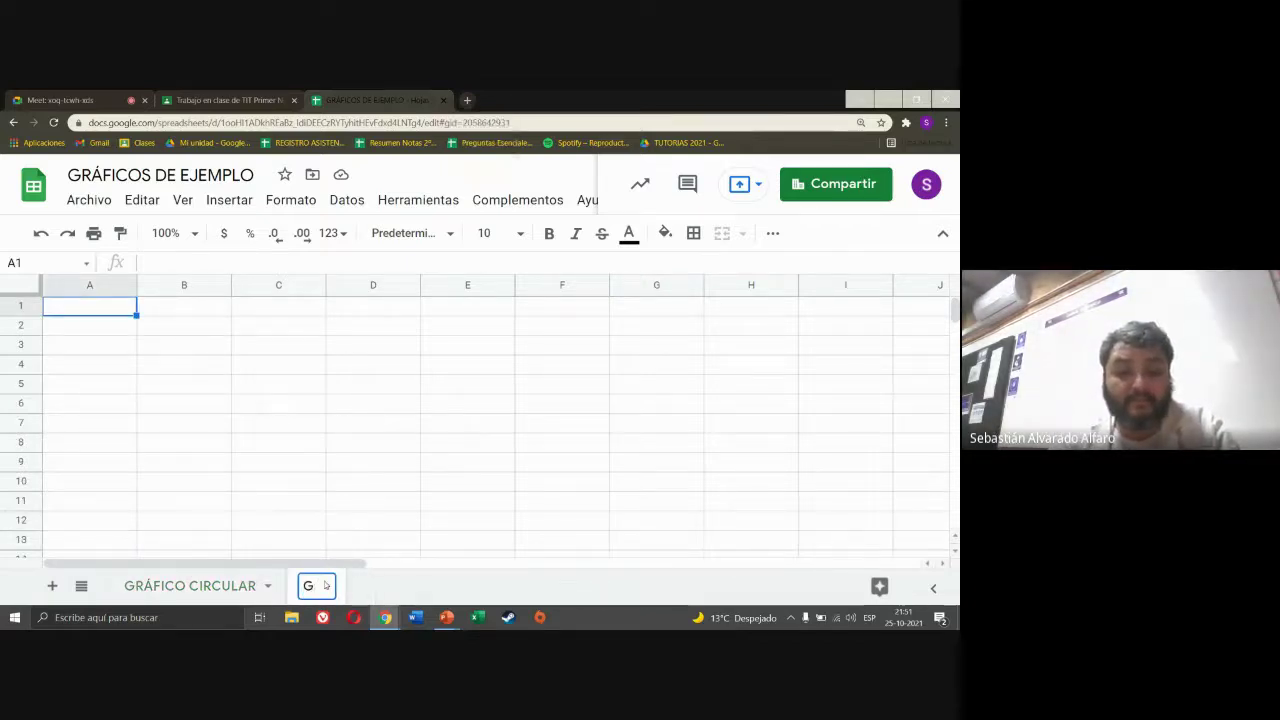
{"action": "type", "text": "RÁFI"}
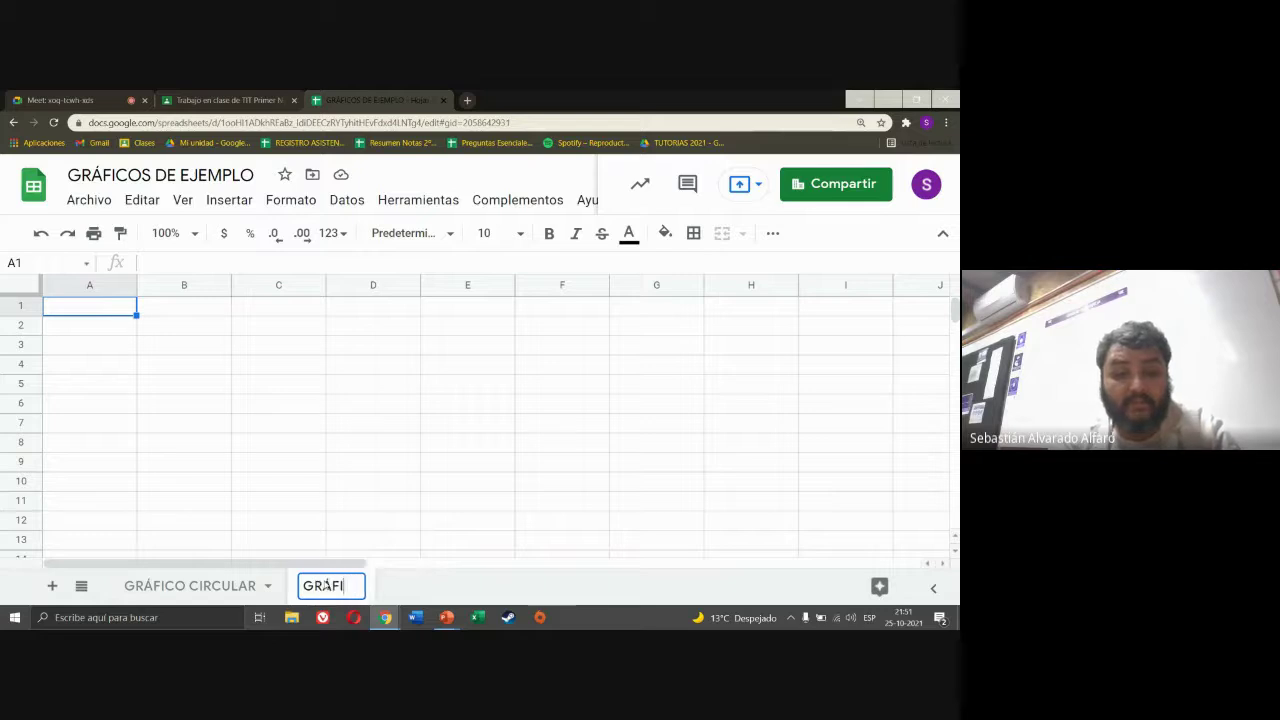
{"action": "type", "text": "CO DE LÍNEAS"}
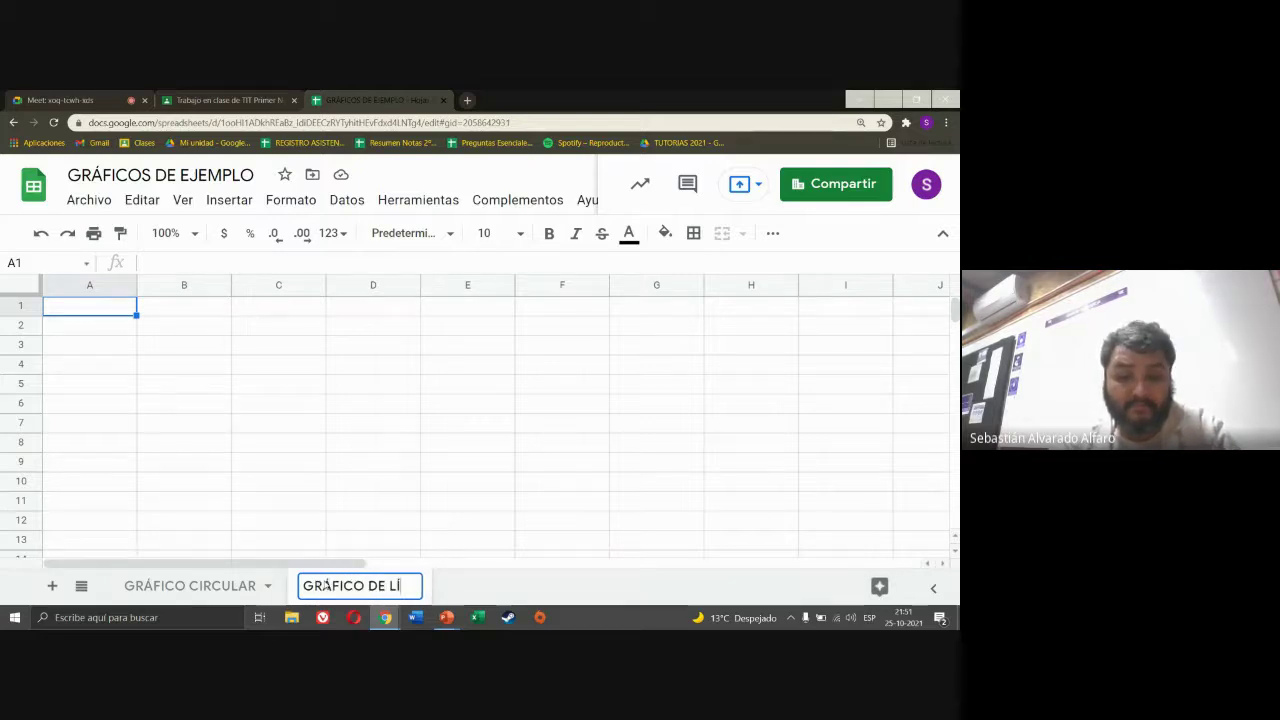
- Return to the GRÁFICO CIRCULAR sheet and go over its data table and the chart beneath it
{"action": "left_click", "coordinate": [235, 585]}
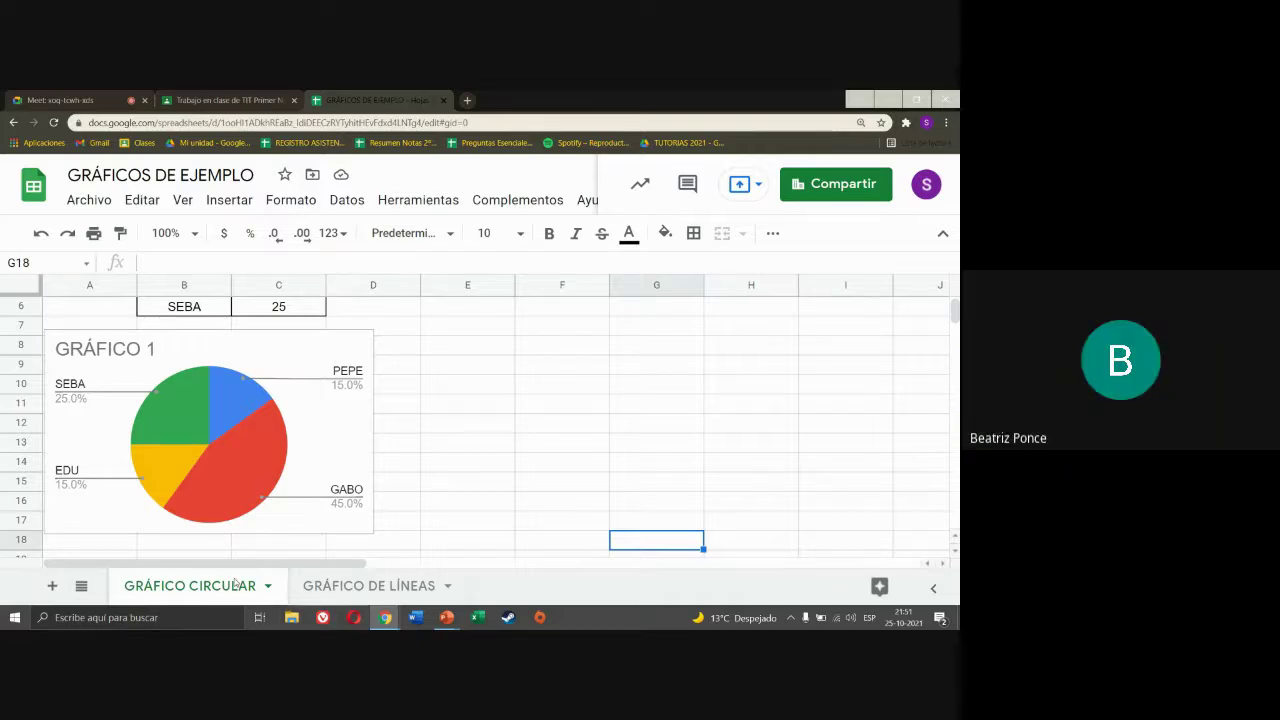
{"action": "left_click", "coordinate": [411, 345]}
{"action": "key", "text": "Up"}
{"action": "key", "text": "Up"}
{"action": "key", "text": "Up"}
{"action": "key", "text": "Up"}
{"action": "key", "text": "Up"}
{"action": "key", "text": "Up"}
{"action": "key", "text": "Up"}
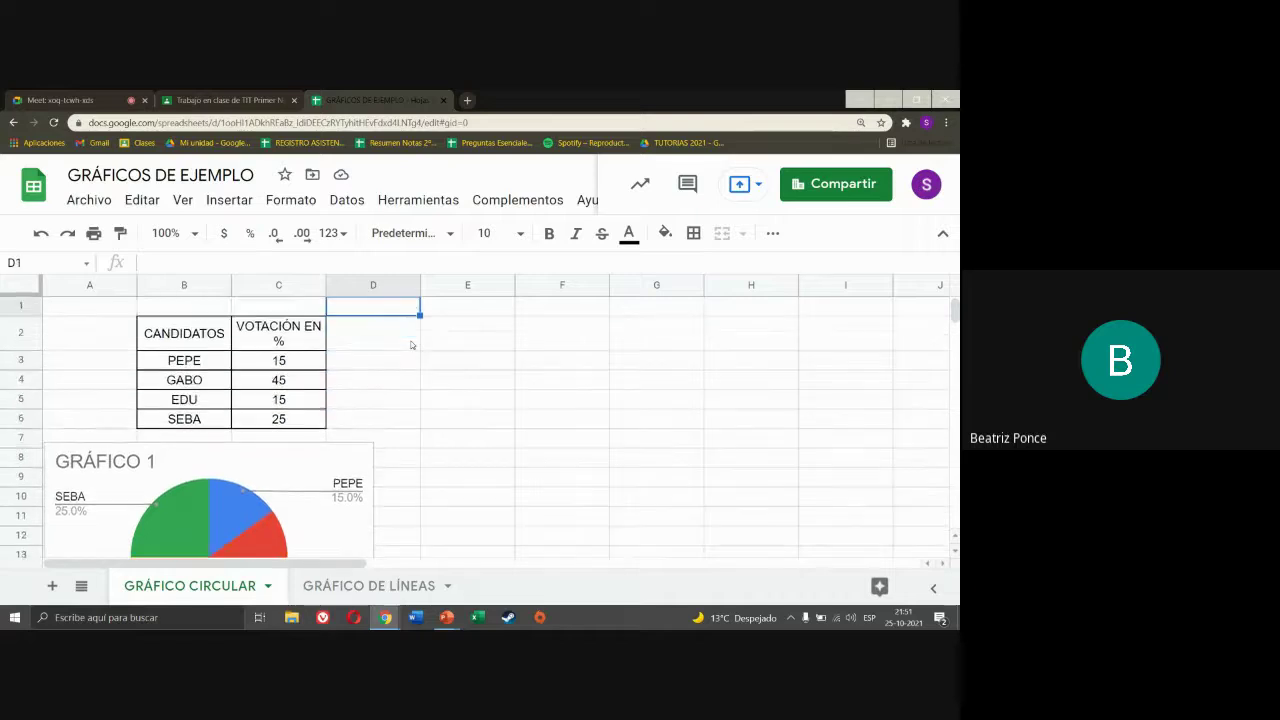
{"action": "key", "text": "Left"}
{"action": "key", "text": "Down"}
{"action": "key", "text": "Left"}
{"action": "key", "text": "Down"}
{"action": "key", "text": "Down"}
{"action": "key", "text": "Down"}
{"action": "key", "text": "Down"}
{"action": "key", "text": "Down"}
{"action": "key", "text": "Down"}
{"action": "key", "text": "Down"}
{"action": "key", "text": "Down"}
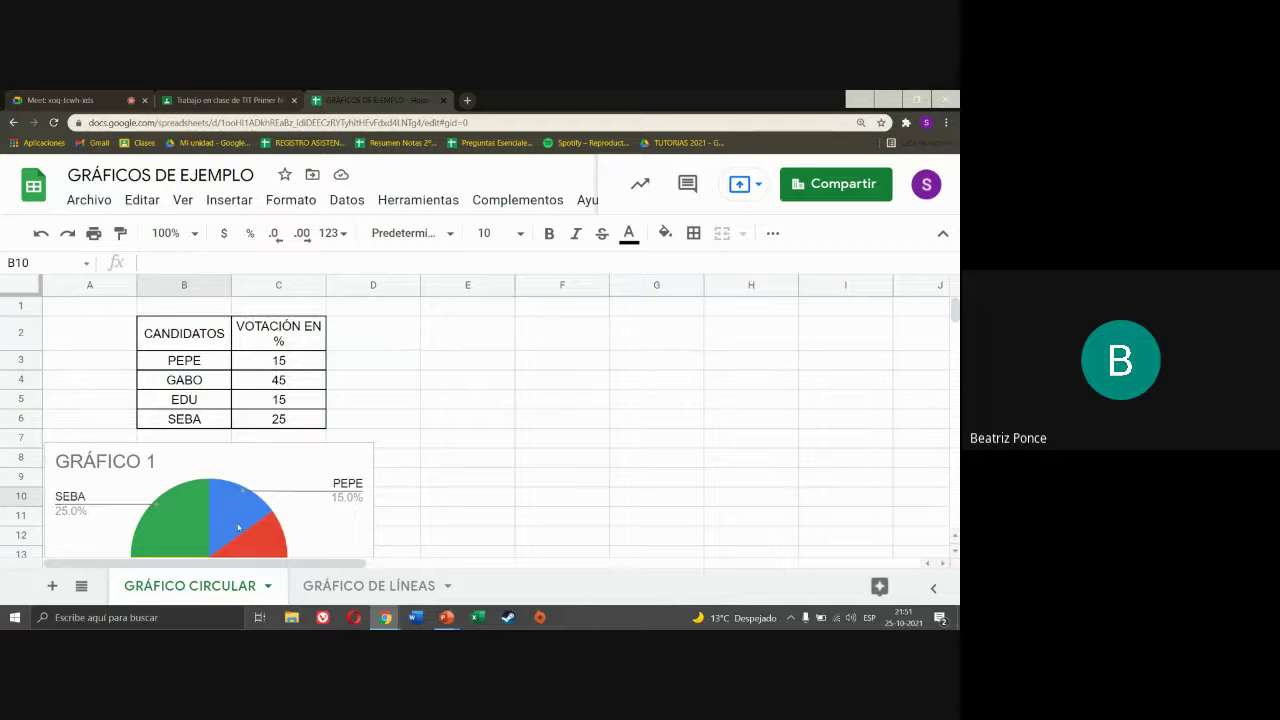
- Move the pie chart beside the candidates table, spanning columns D to G with its upper edge at row 2
{"action": "scroll", "coordinate": [326, 469], "scroll_direction": "down", "scroll_amount": 1}
{"action": "left_click", "coordinate": [271, 411]}
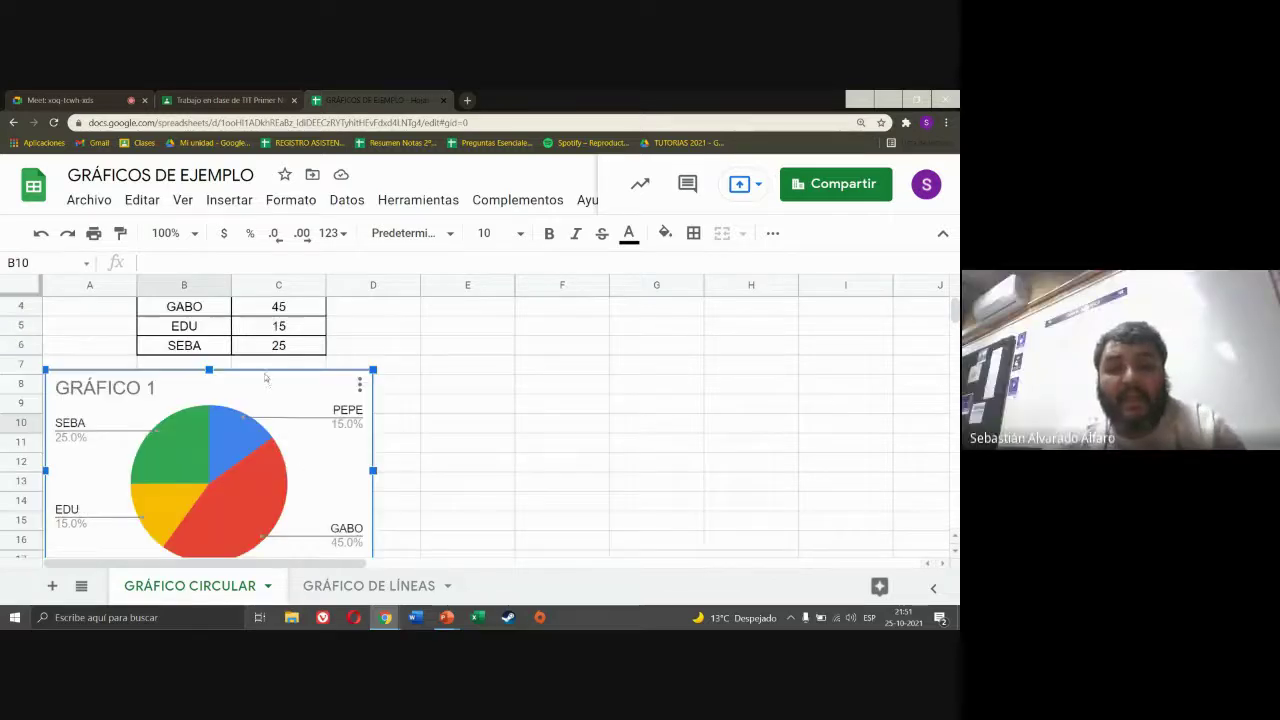
{"action": "left_click_drag", "start_coordinate": [265, 377], "coordinate": [603, 311]}
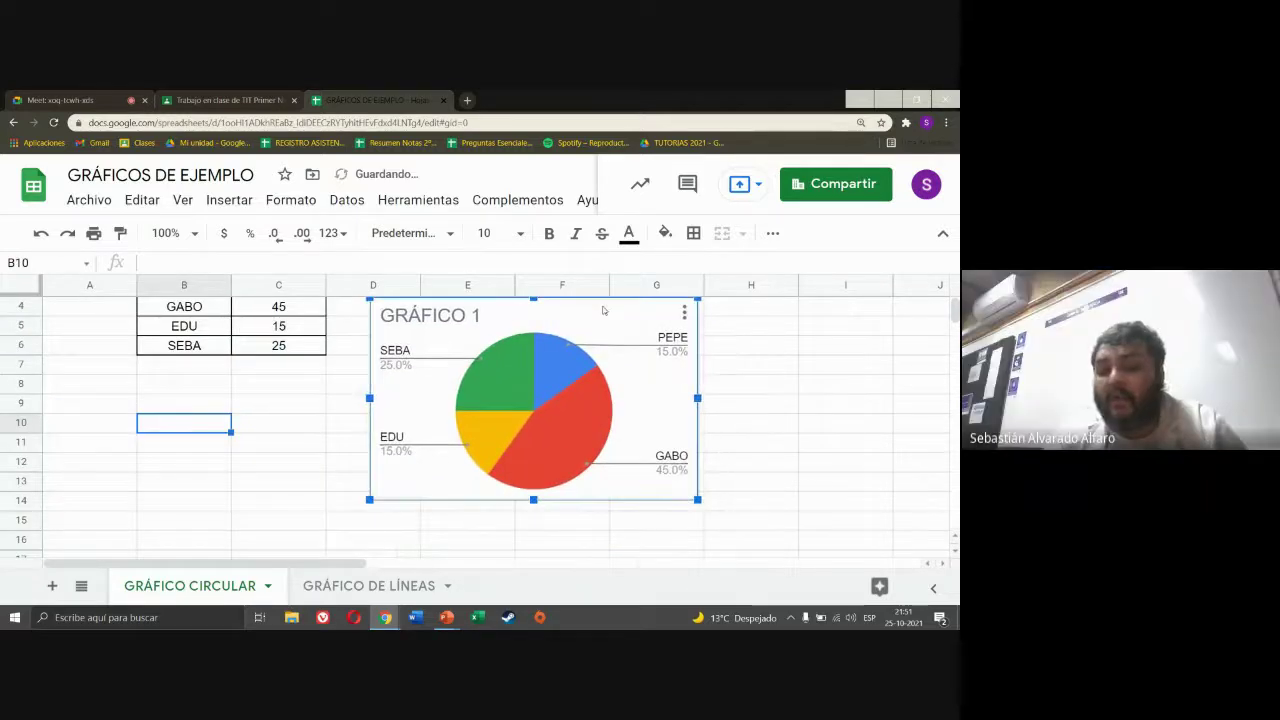
{"action": "left_click", "coordinate": [840, 383]}
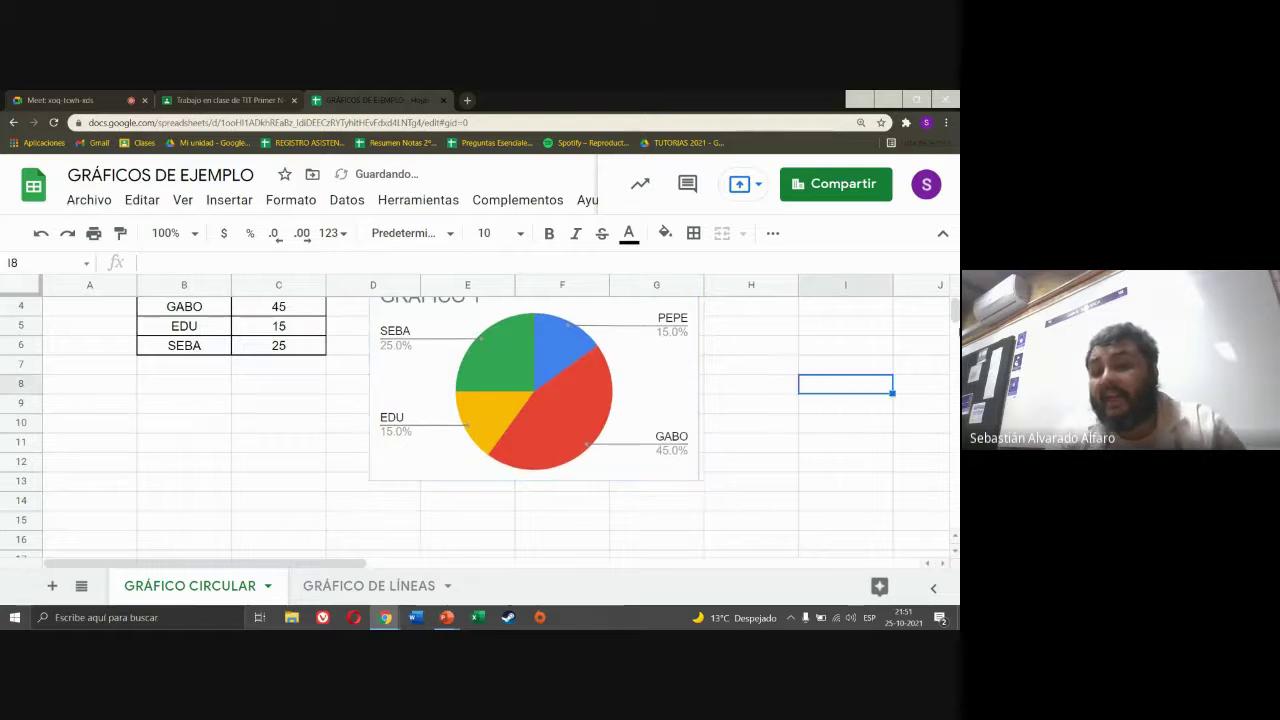
{"action": "scroll", "coordinate": [480, 425], "scroll_direction": "up", "scroll_amount": 1}
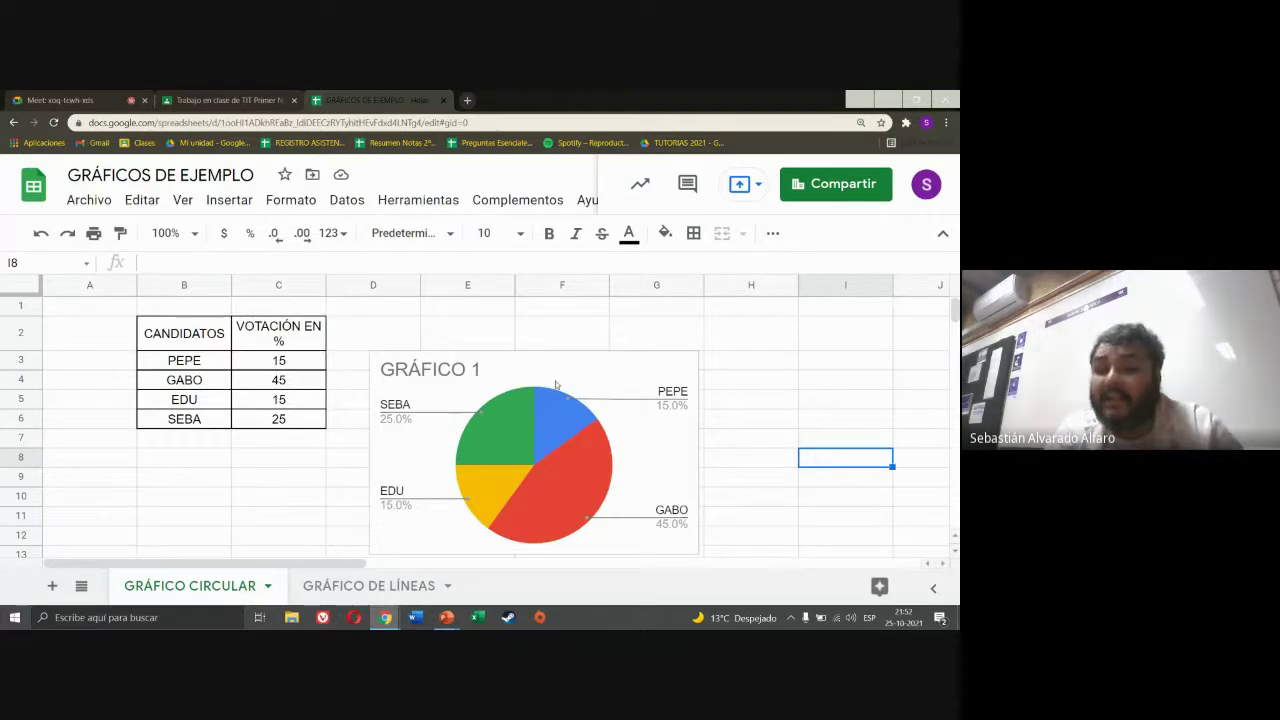
{"action": "left_click", "coordinate": [556, 370]}
{"action": "left_click_drag", "start_coordinate": [553, 356], "coordinate": [522, 320]}
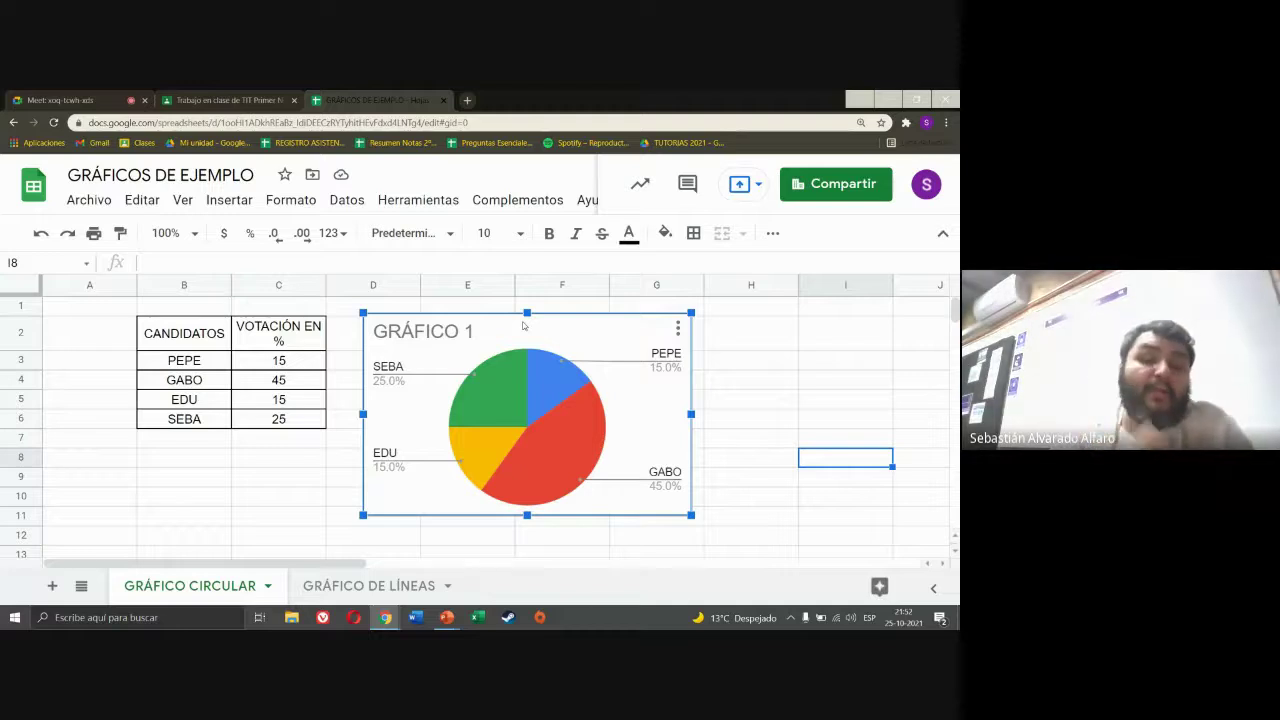
- Highlight the candidates in B2:B6 and the votes in C2:C6, and glance at the GRÁFICO DE LÍNEAS sheet
{"action": "left_click_drag", "start_coordinate": [155, 330], "coordinate": [172, 430]}
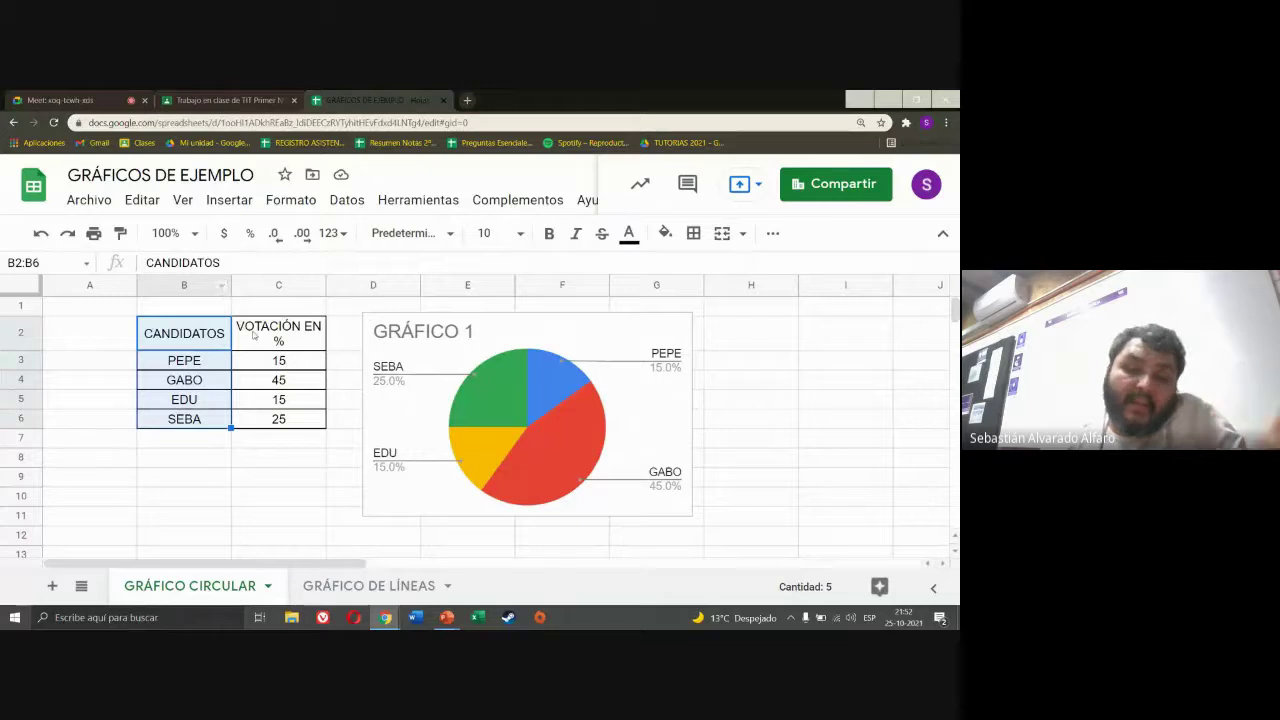
{"action": "left_click_drag", "start_coordinate": [254, 334], "coordinate": [254, 421]}
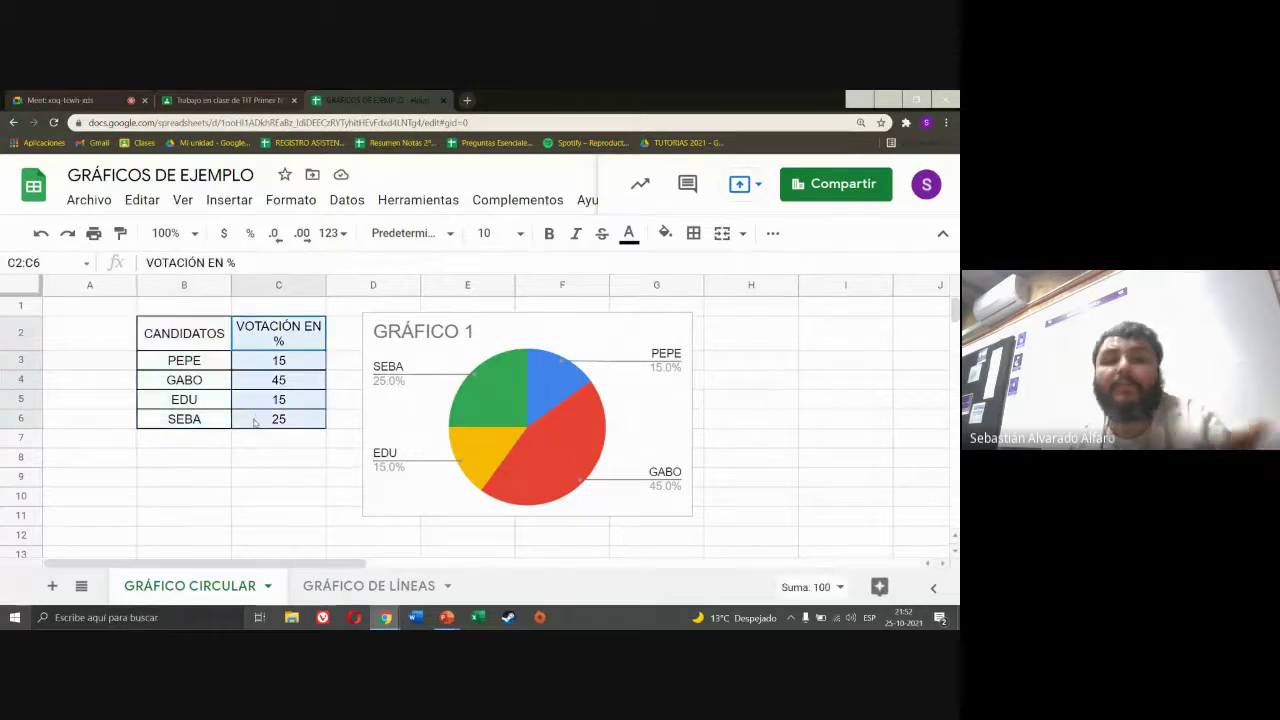
{"action": "left_click", "coordinate": [210, 459]}
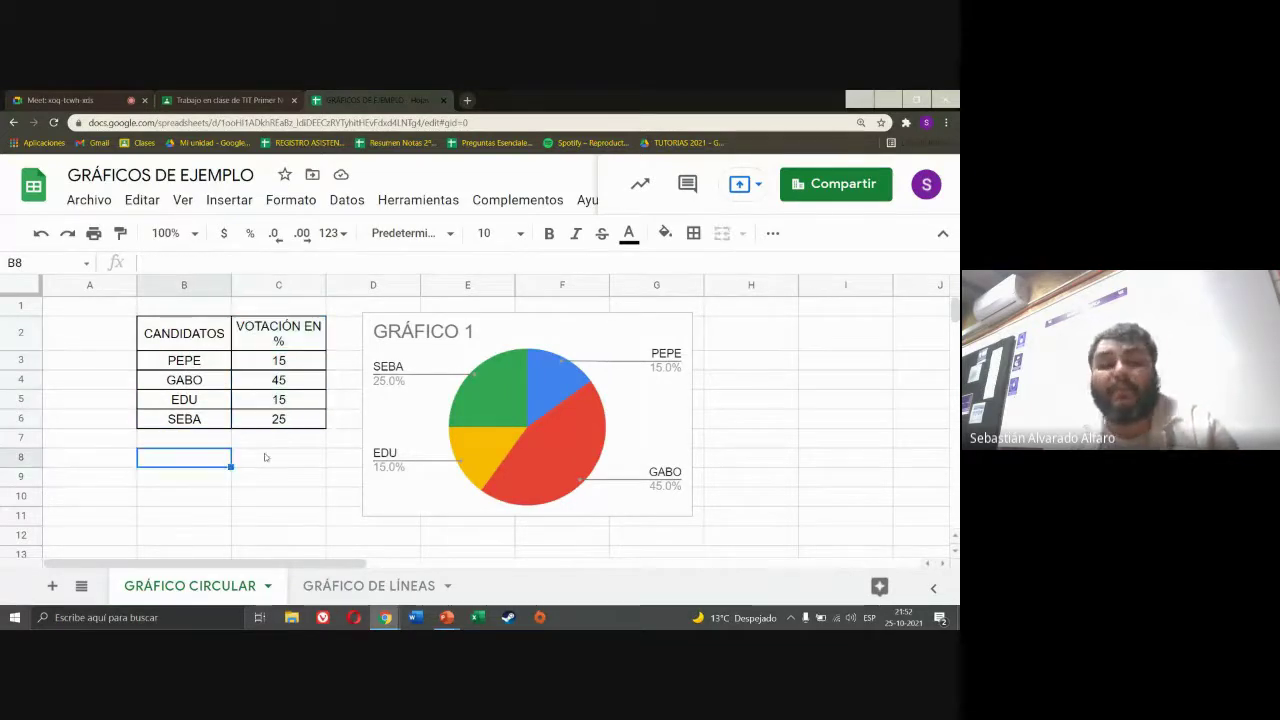
{"action": "left_click", "coordinate": [349, 587]}
{"action": "left_click", "coordinate": [212, 582]}
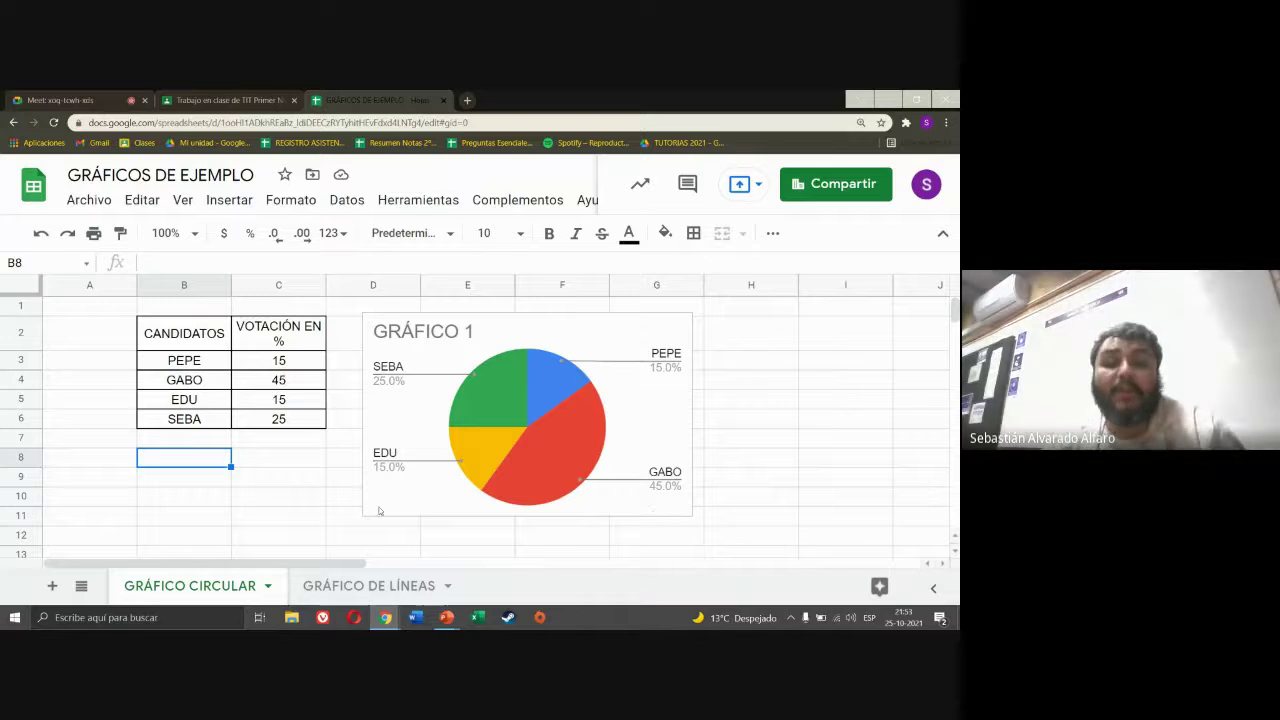
- Try a value of 45 for SEBA's vote in cell C6 and undo the change
{"action": "left_click", "coordinate": [294, 407]}
{"action": "left_click", "coordinate": [295, 425]}
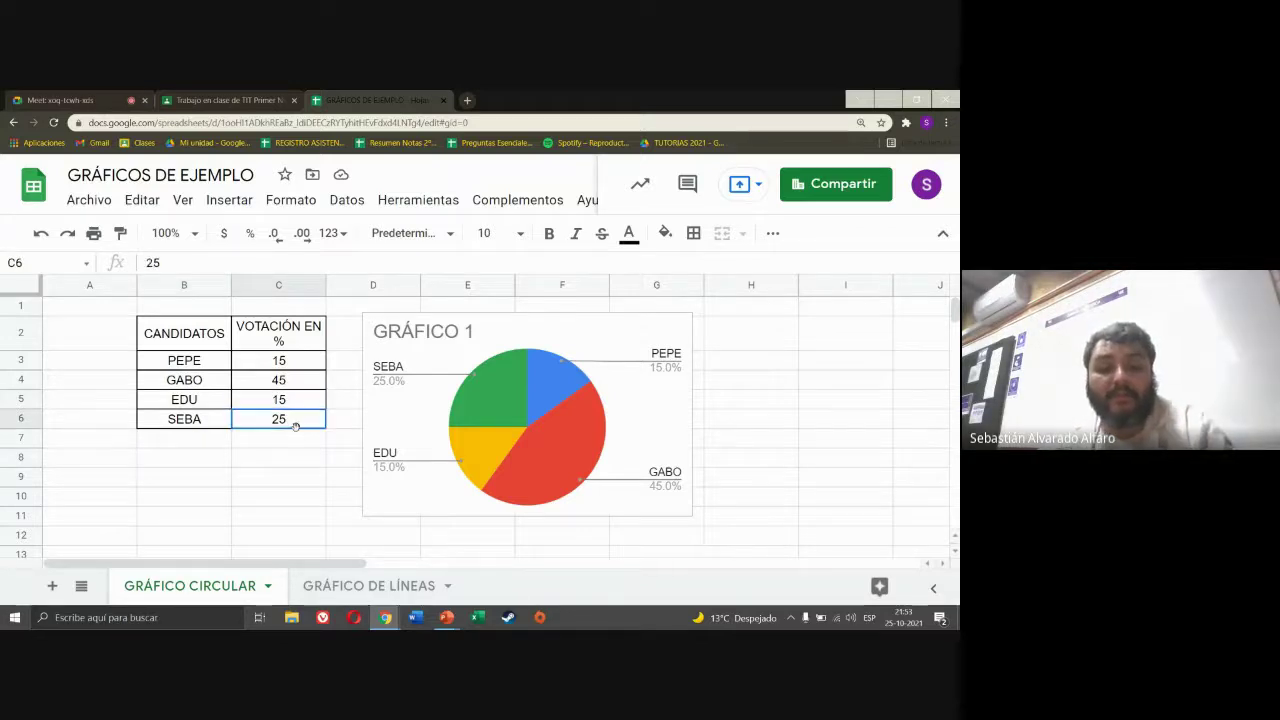
{"action": "type", "text": "45"}
{"action": "key", "text": "Return"}
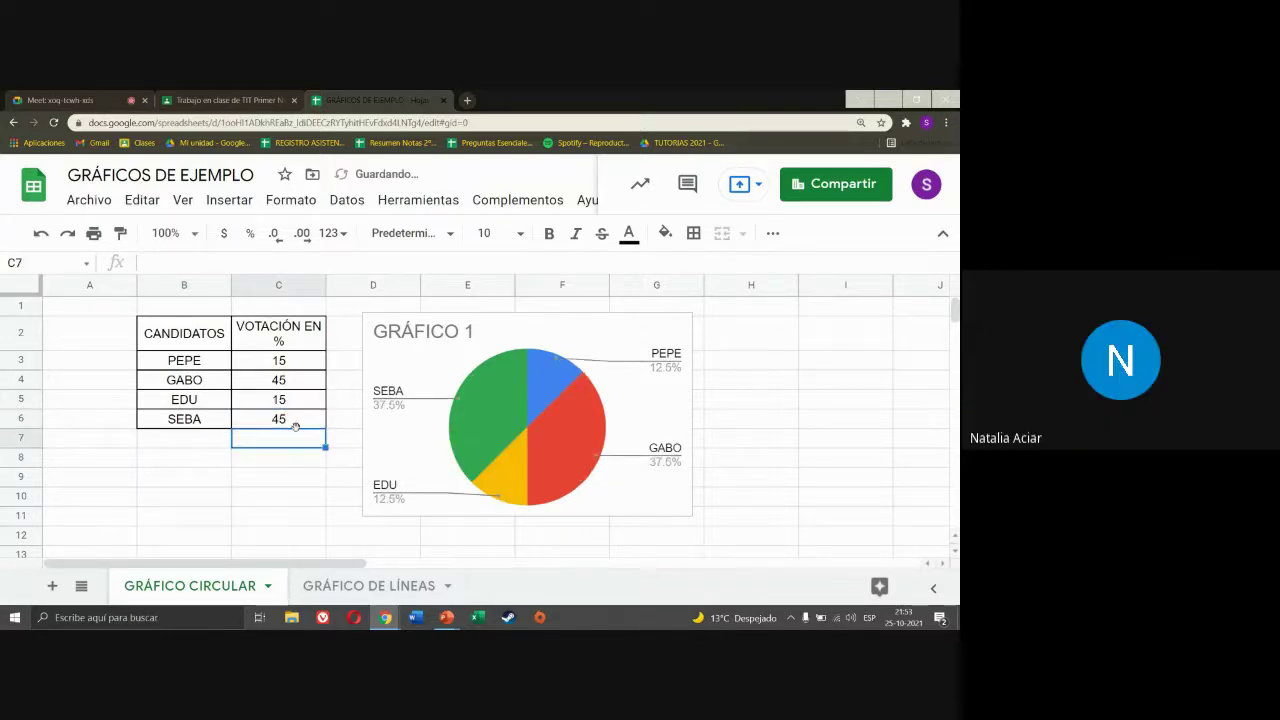
{"action": "key", "text": "Up"}
{"action": "key", "text": "Up"}
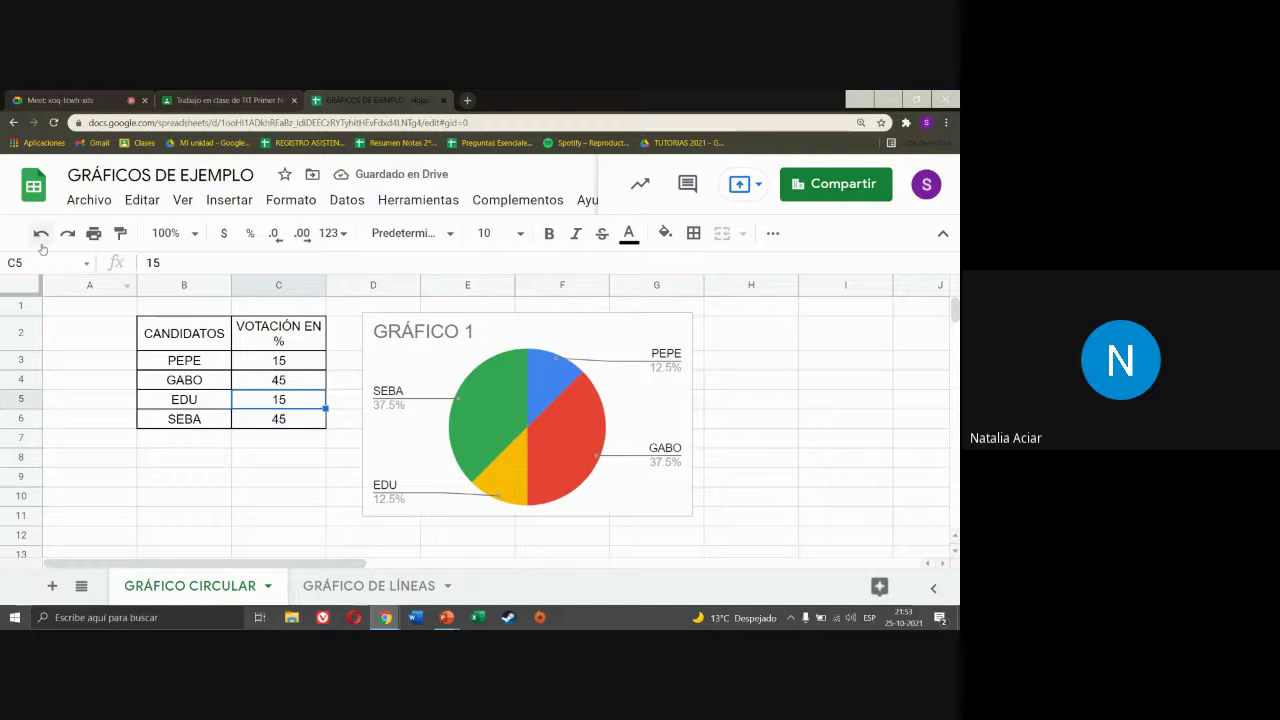
{"action": "left_click", "coordinate": [40, 233]}
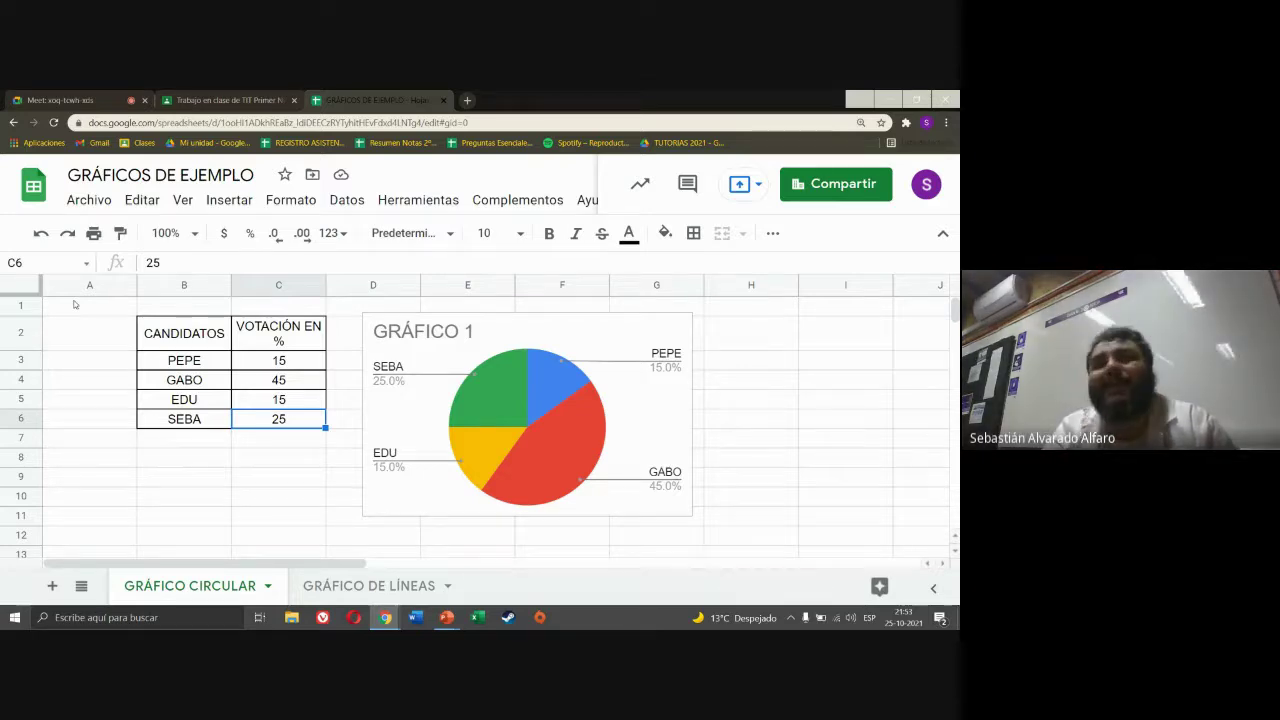
- Check the GRÁFICO DE LÍNEAS sheet, then switch to the PowerPoint slide show and advance to slide 17 on ordering the data
{"action": "left_click", "coordinate": [351, 590]}
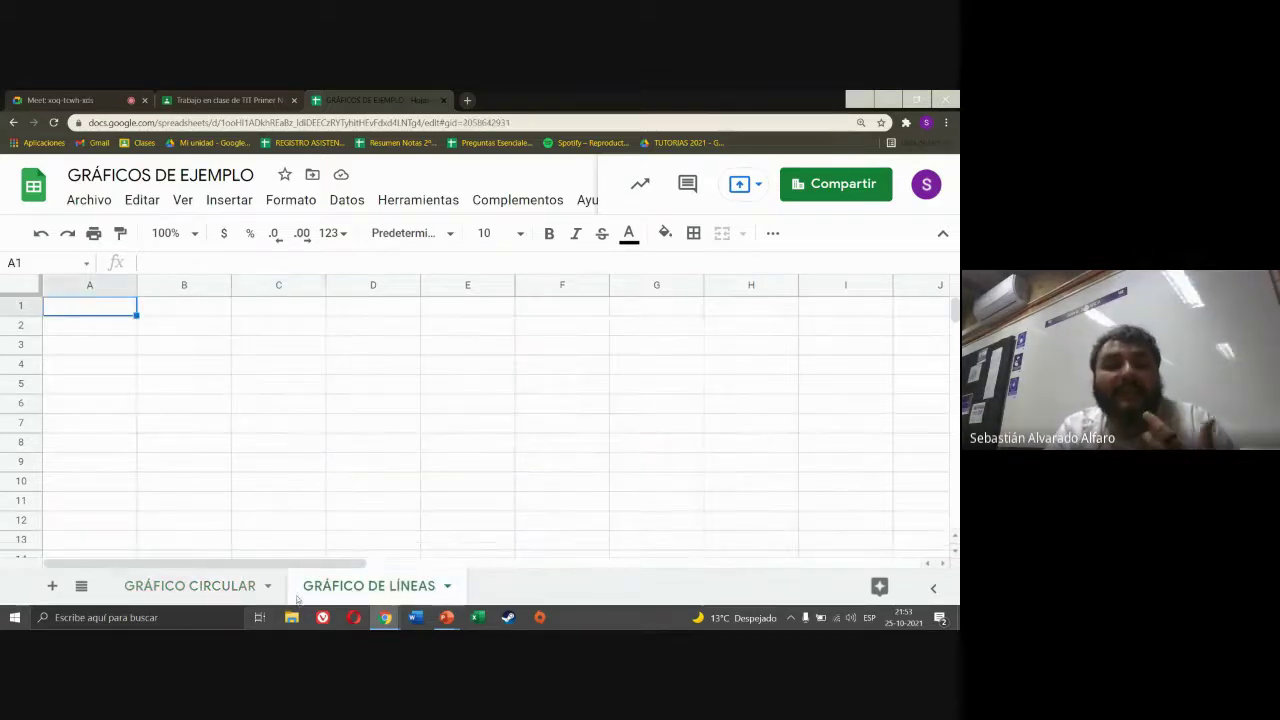
{"action": "left_click", "coordinate": [285, 590]}
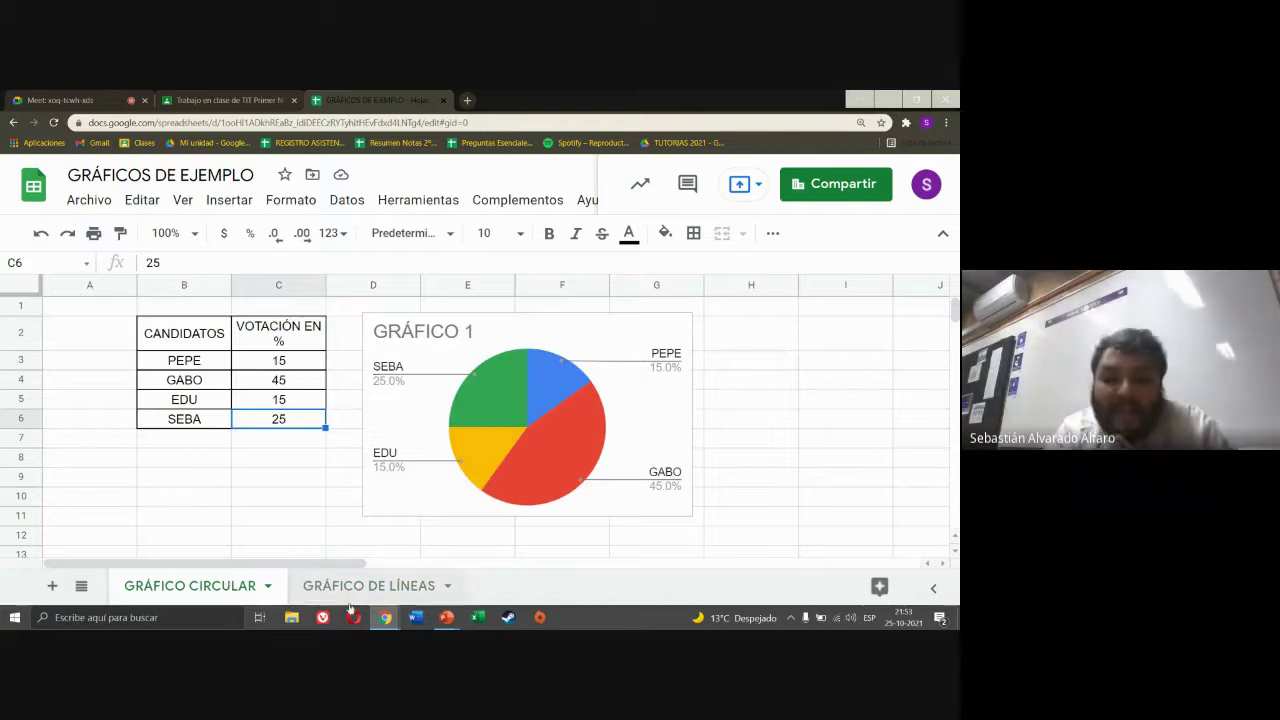
{"action": "mouse_move", "coordinate": [446, 617]}
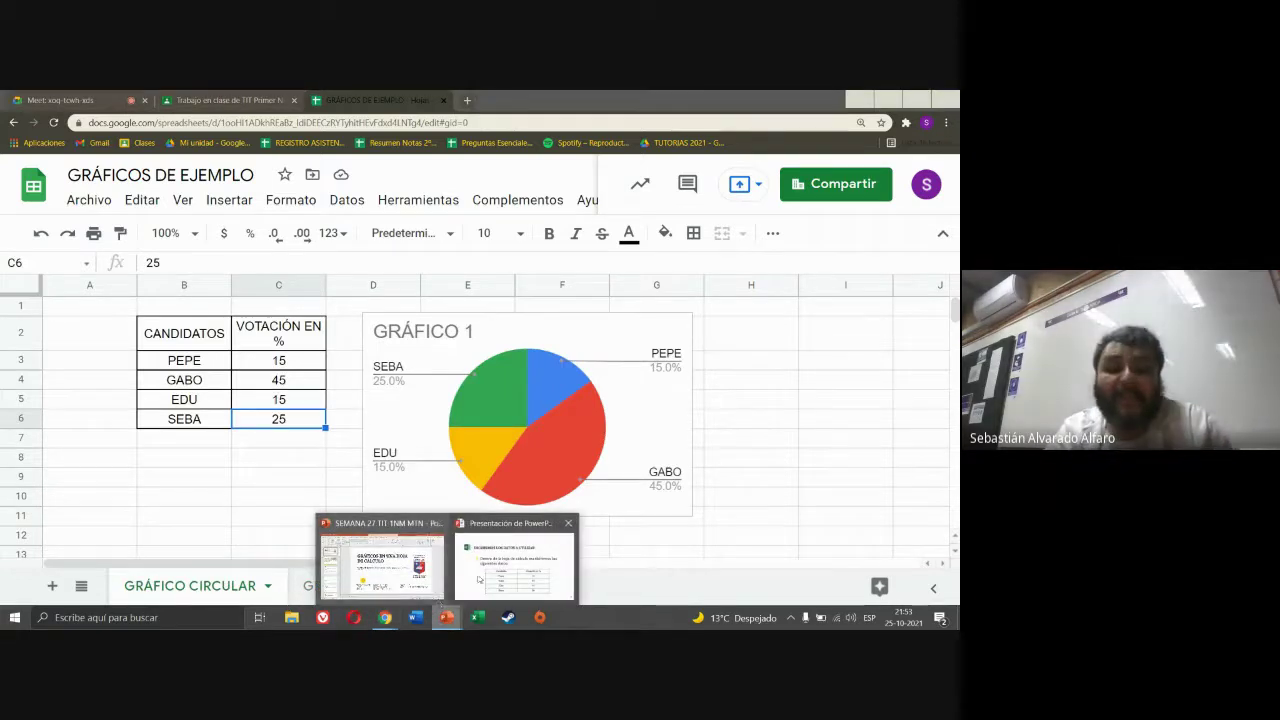
{"action": "left_click", "coordinate": [479, 578]}
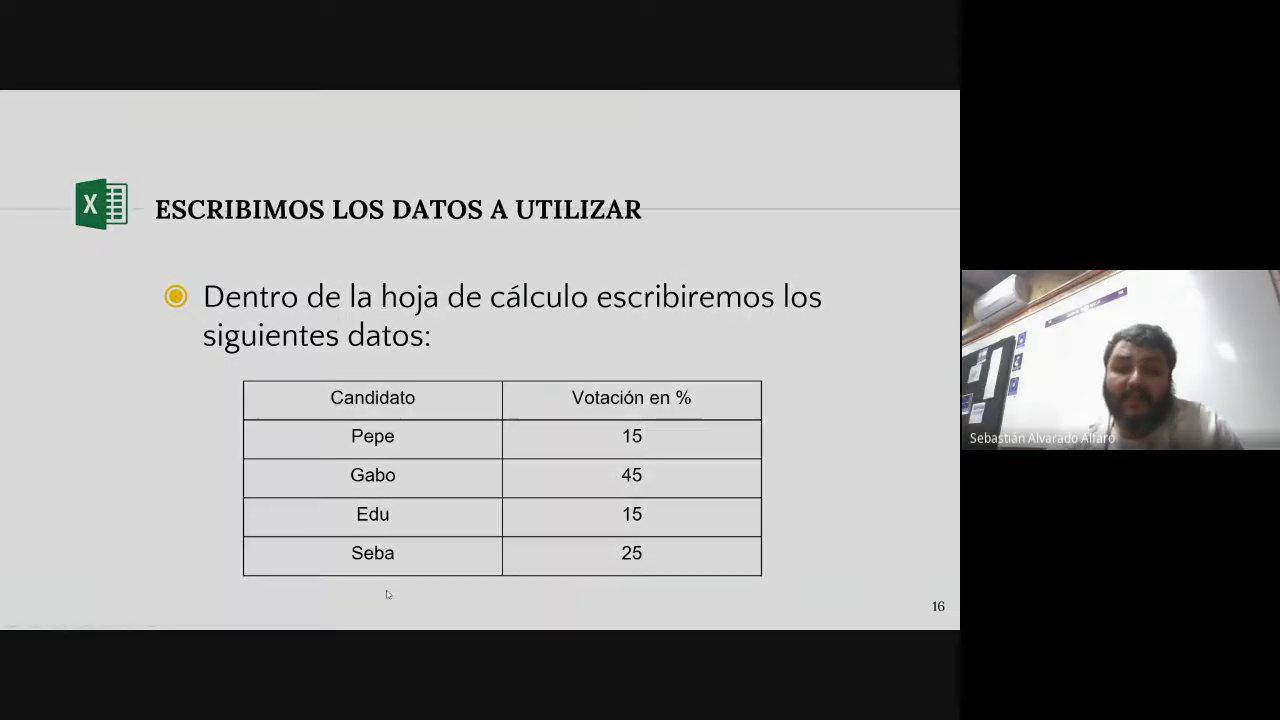
{"action": "left_click", "coordinate": [387, 593]}
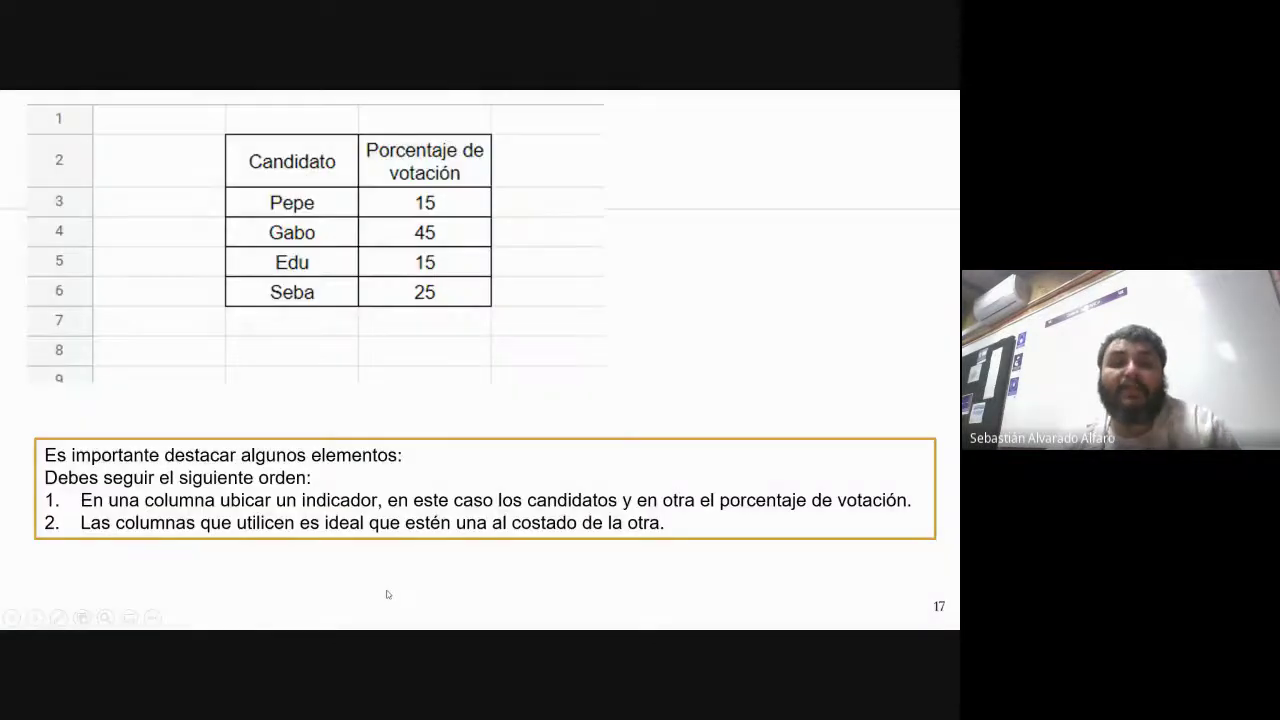